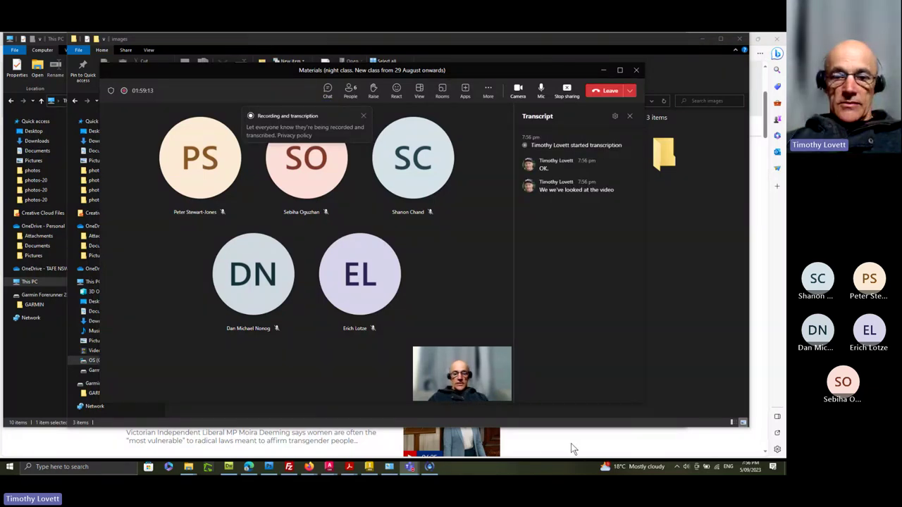
# Step: Bring the Product Study Write-up images folder to the front, start Paint, and place its window so the photo files stay accessible
pyautogui.click(188, 467)
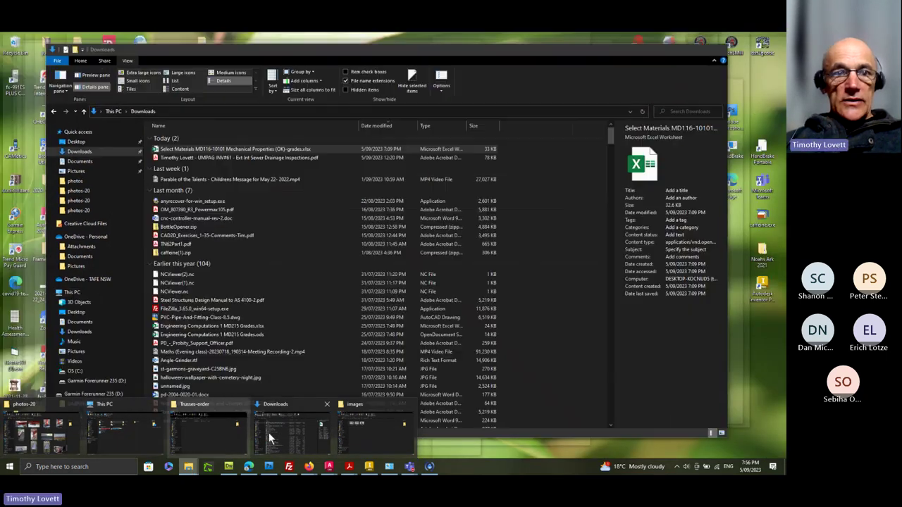
pyautogui.click(367, 440)
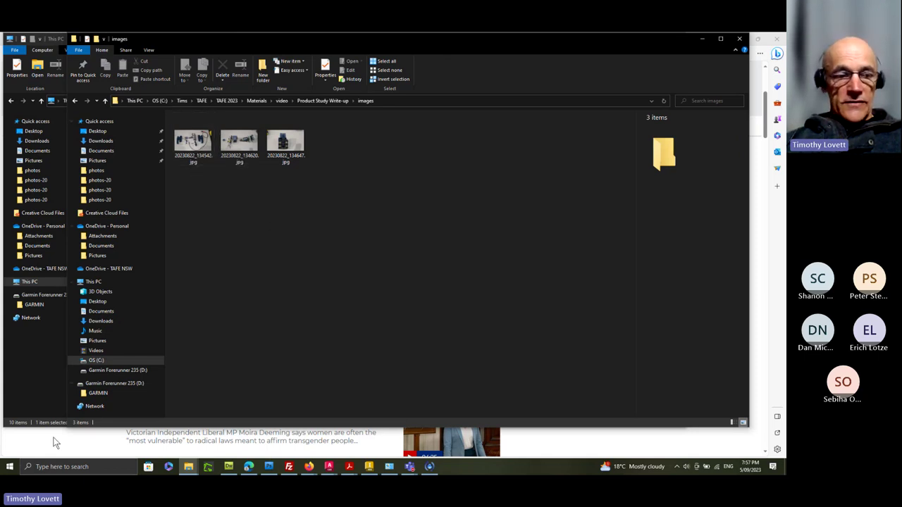
pyautogui.click(62, 467)
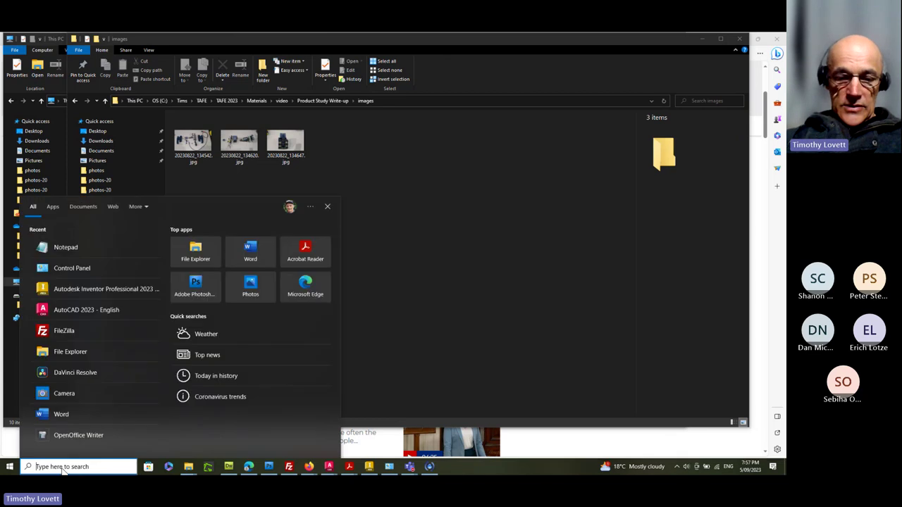
pyautogui.write('paint')
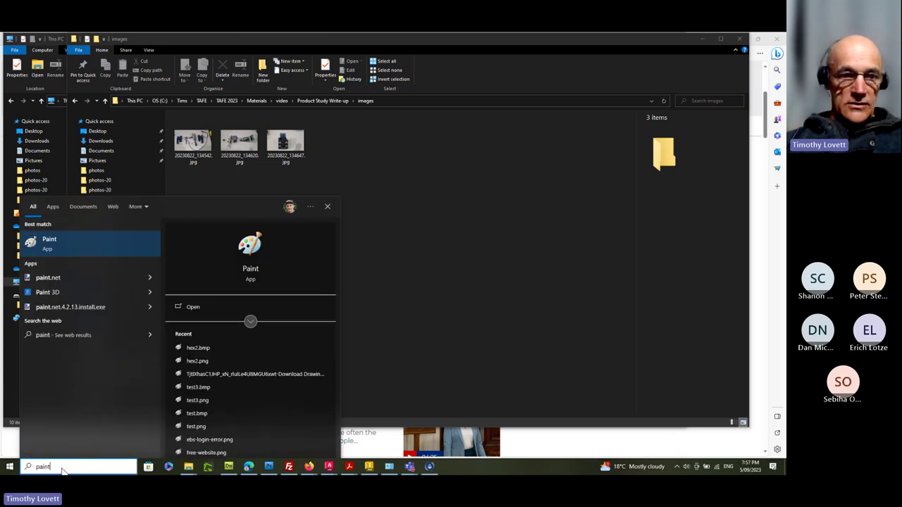
pyautogui.press('Return')
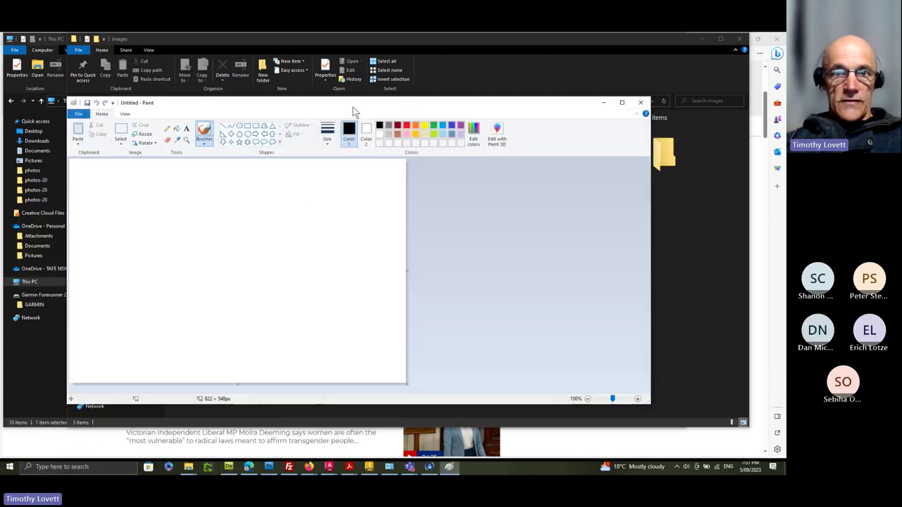
pyautogui.moveTo(358, 104); pyautogui.dragTo(574, 114)
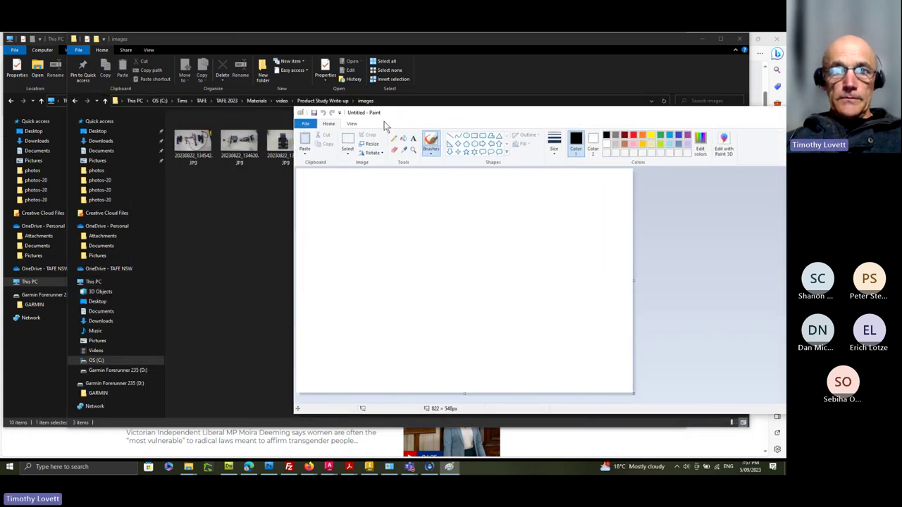
pyautogui.click(305, 125)
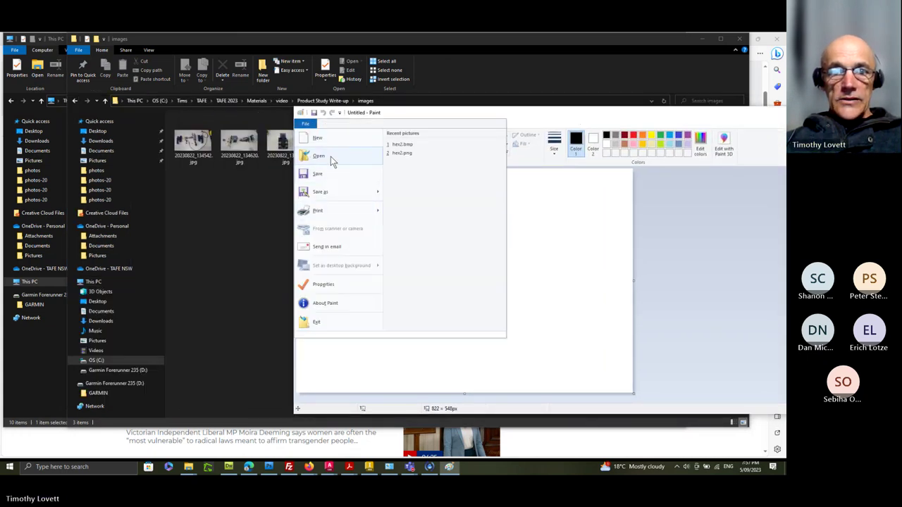
pyautogui.click(290, 157)
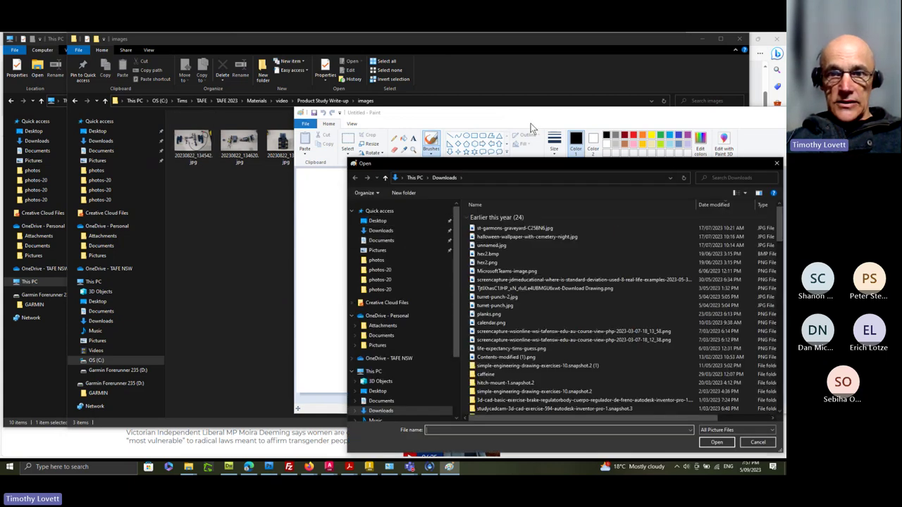
pyautogui.click(776, 162)
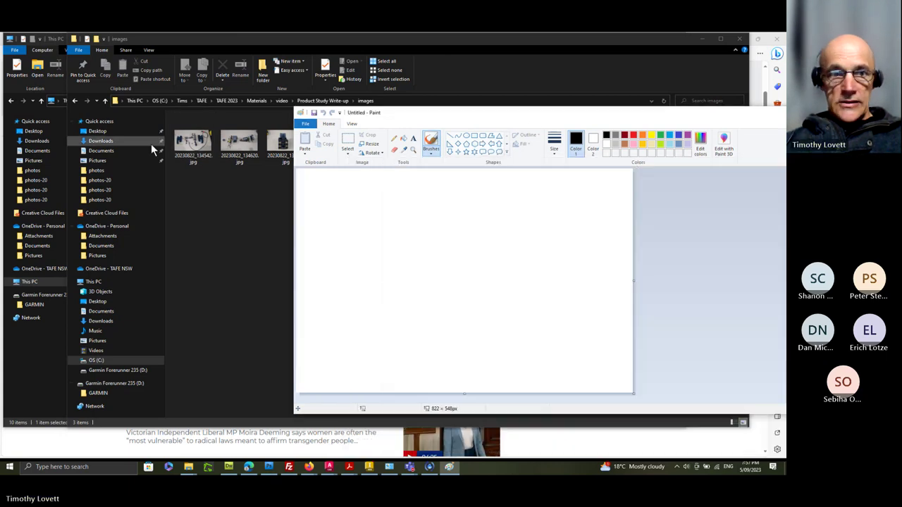
# Step: Open the photo 20230822_134542.jpg from the images folder in Paint and maximize the Paint window
pyautogui.moveTo(196, 141); pyautogui.dragTo(467, 246)
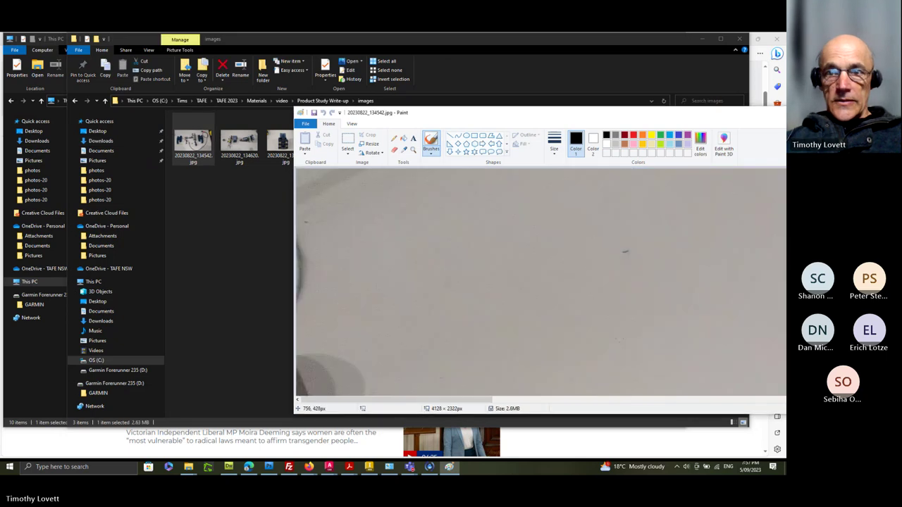
pyautogui.moveTo(610, 114)
pyautogui.mouseDown()
pyautogui.moveTo(521, 61)
pyautogui.moveTo(430, 40)
pyautogui.mouseUp()
pyautogui.moveTo(694, 123)
pyautogui.mouseDown()
pyautogui.moveTo(697, 298)
pyautogui.moveTo(702, 102)
pyautogui.mouseUp()
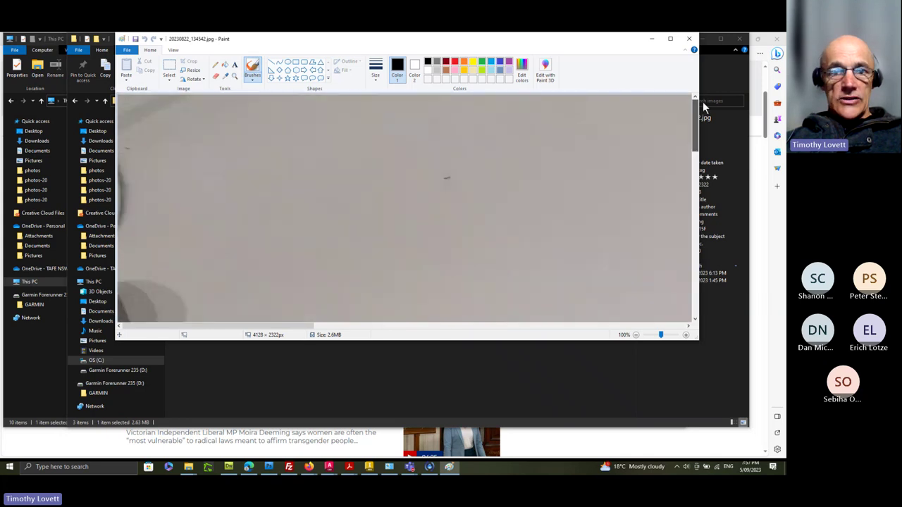
pyautogui.click(670, 39)
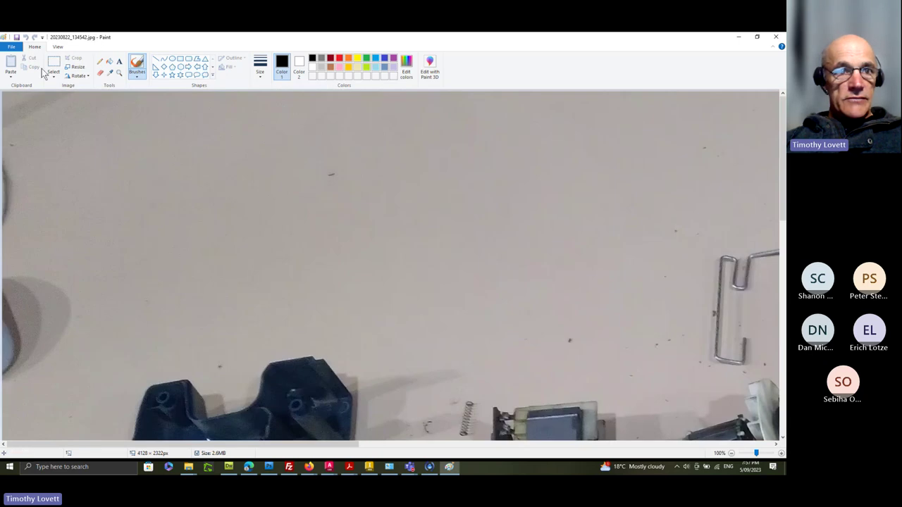
# Step: Resize the photo to 50 percent horizontally and vertically, keeping the aspect ratio
pyautogui.click(75, 67)
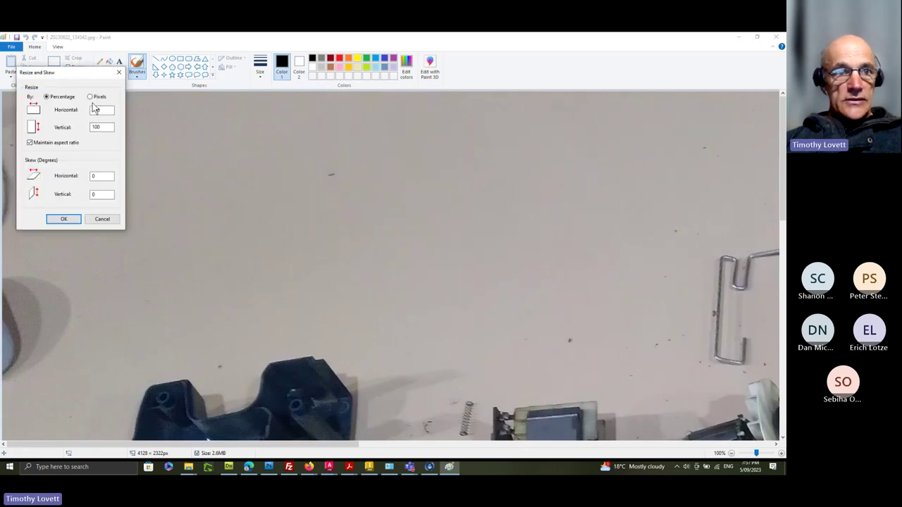
pyautogui.doubleClick(96, 110)
pyautogui.write('50')
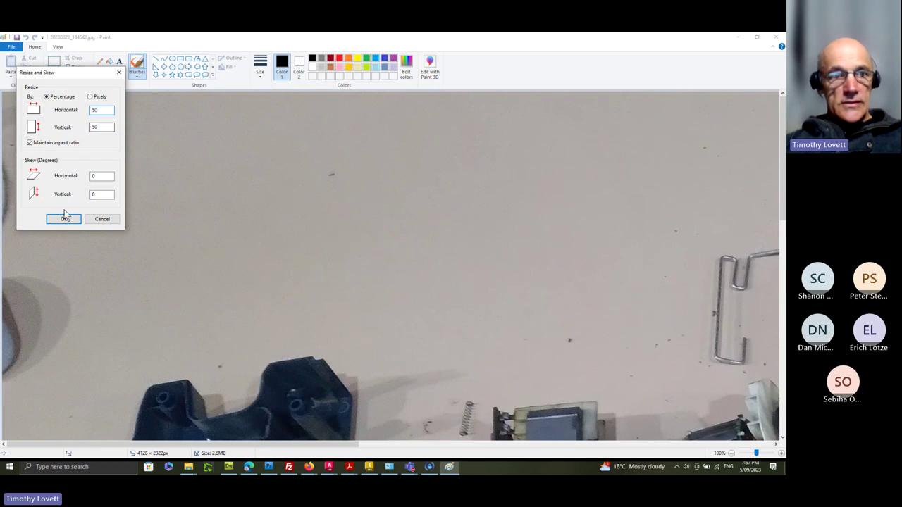
pyautogui.click(63, 218)
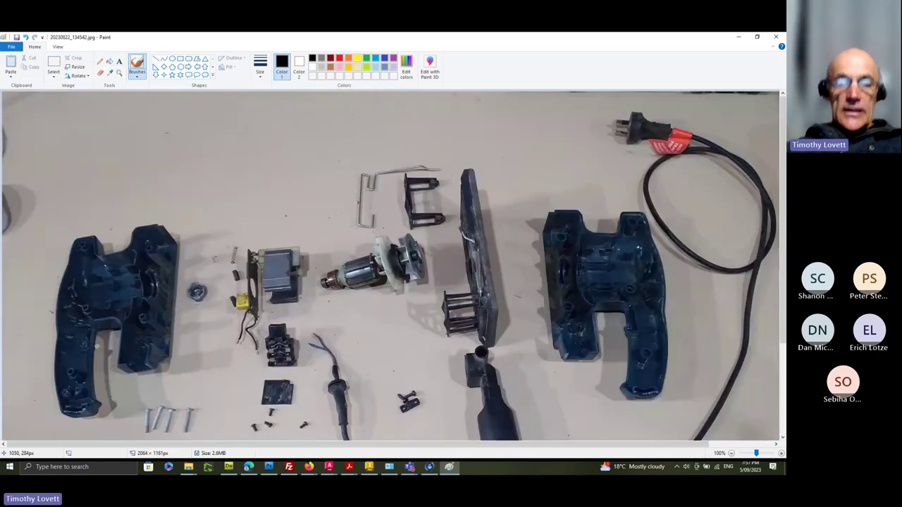
# Step: Add a text label "1" on the blank area just left of the leftmost blue housing half
pyautogui.scroll(-2, 432, 206)
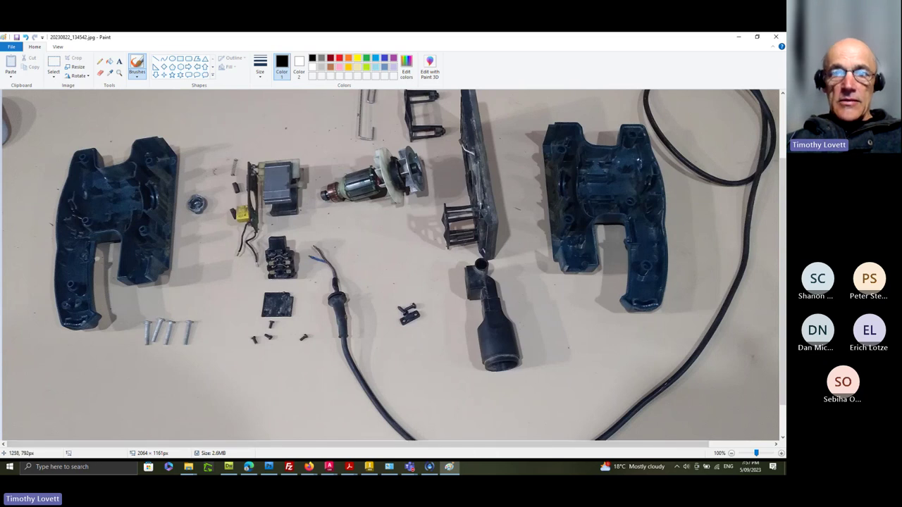
pyautogui.scroll(3, 391, 265)
pyautogui.scroll(-3, 391, 266)
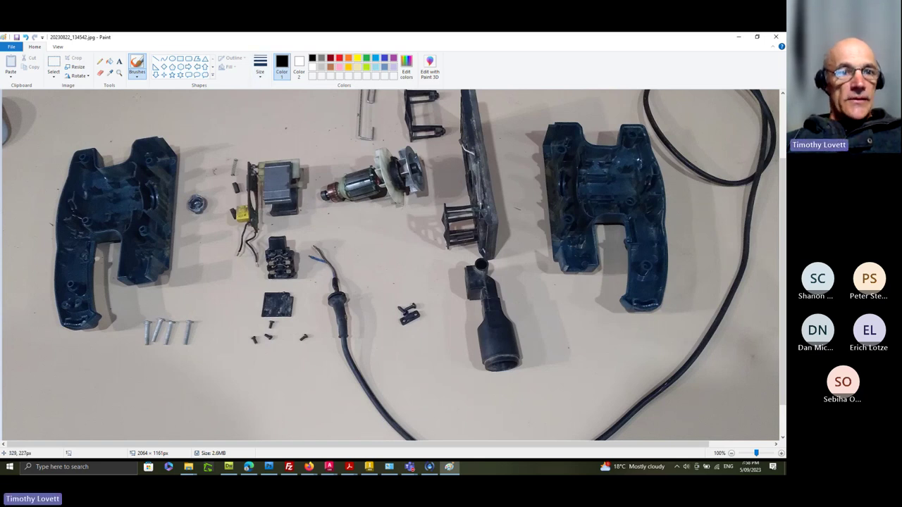
pyautogui.click(119, 61)
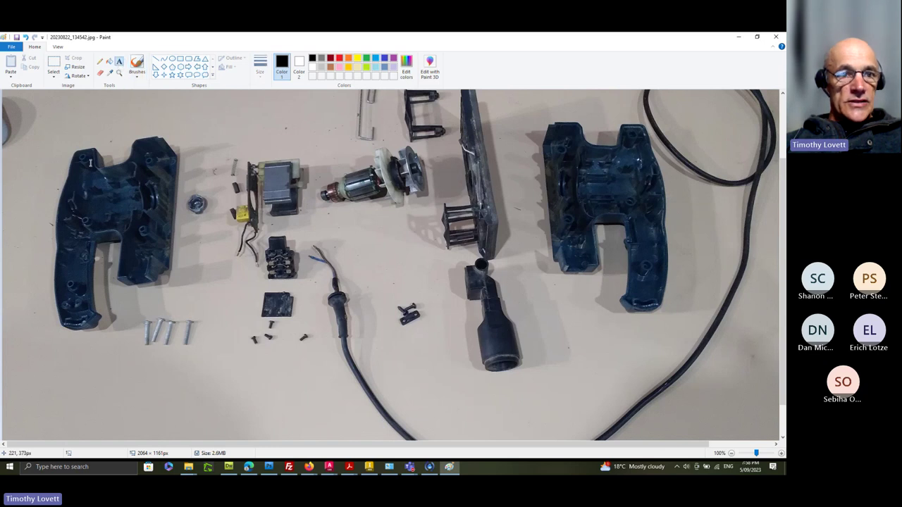
pyautogui.moveTo(25, 202); pyautogui.dragTo(51, 239)
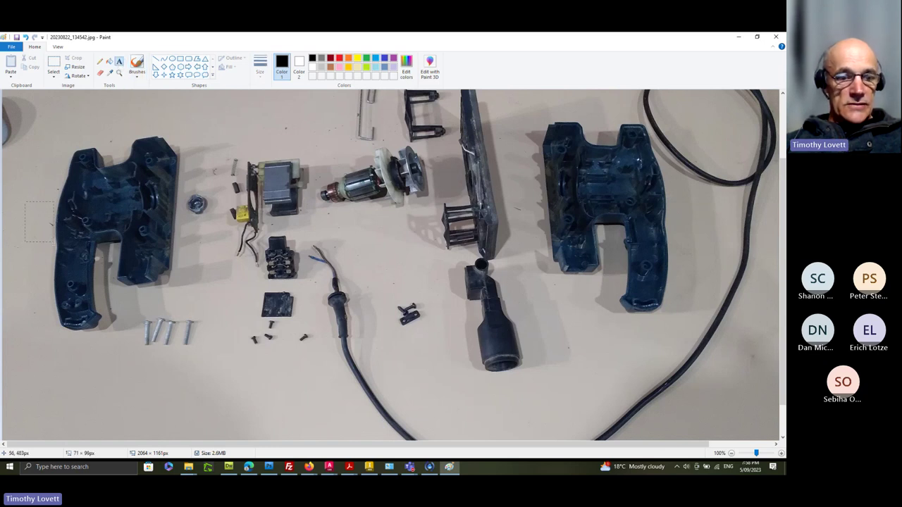
pyautogui.write('1')
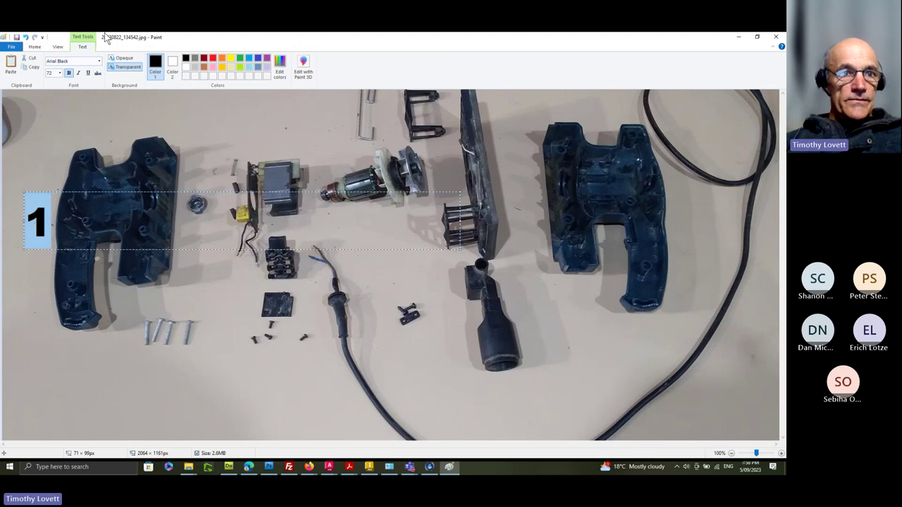
# Step: Set the font size of the label "1" to 36
pyautogui.click(60, 72)
pyautogui.click(59, 72)
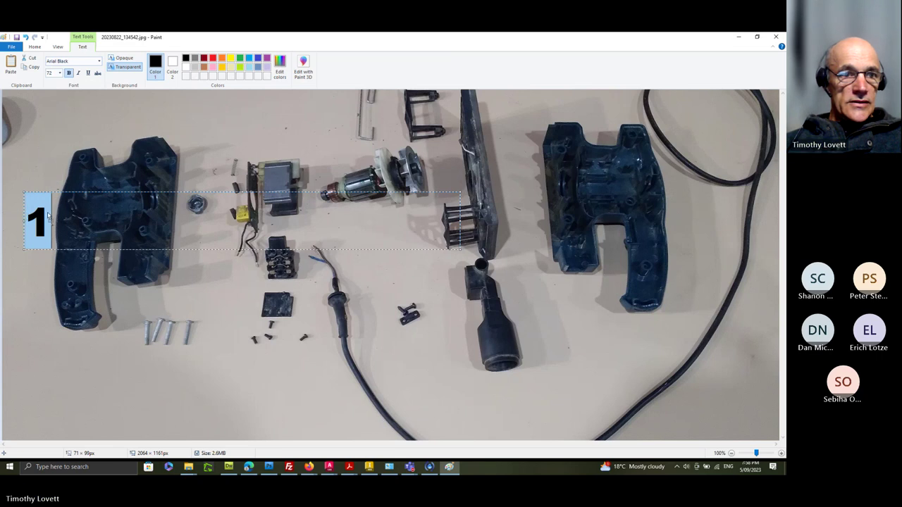
pyautogui.click(103, 206)
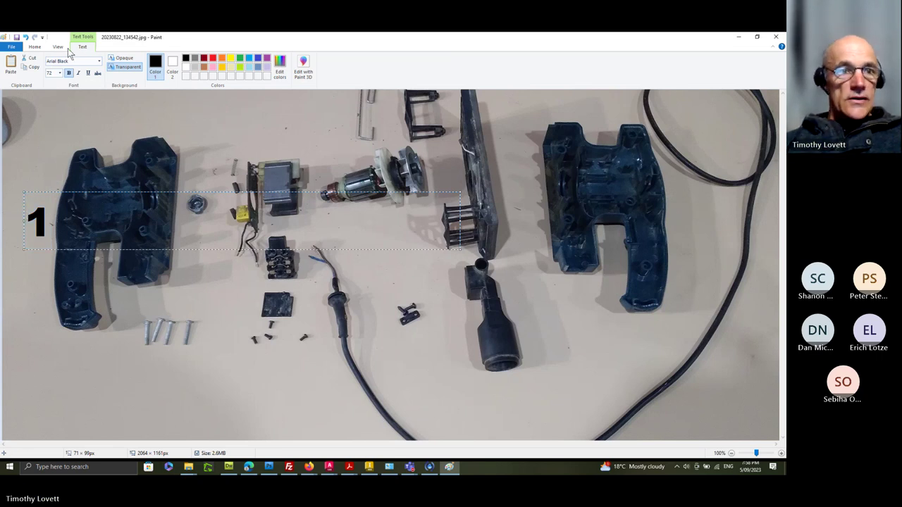
pyautogui.click(60, 72)
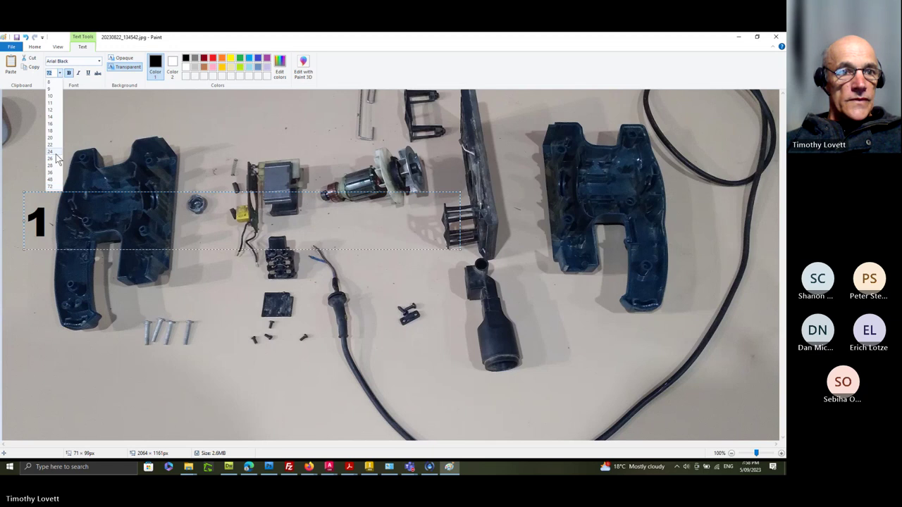
pyautogui.click(49, 186)
pyautogui.moveTo(46, 218); pyautogui.dragTo(28, 218)
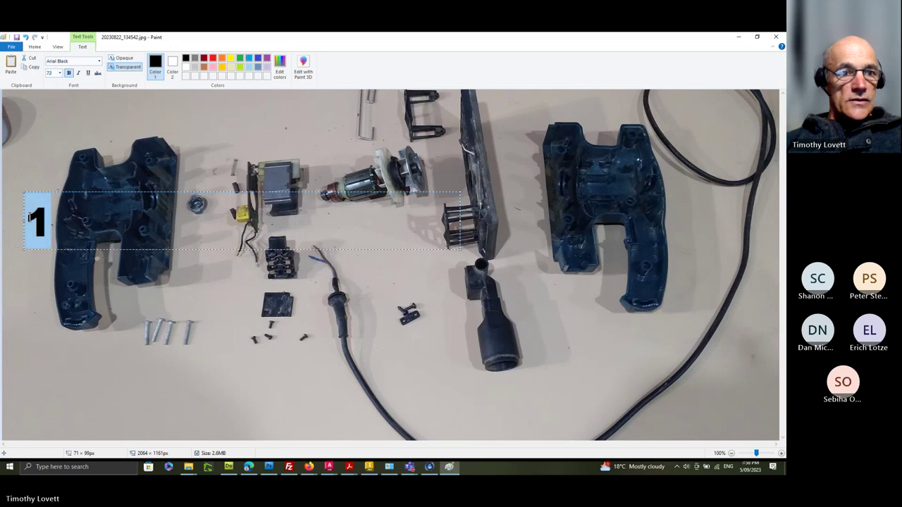
pyautogui.click(60, 72)
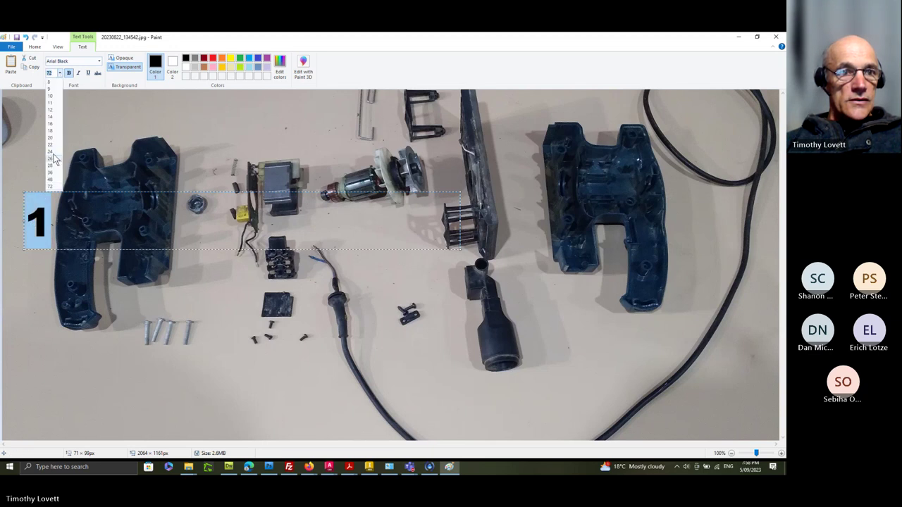
pyautogui.click(51, 166)
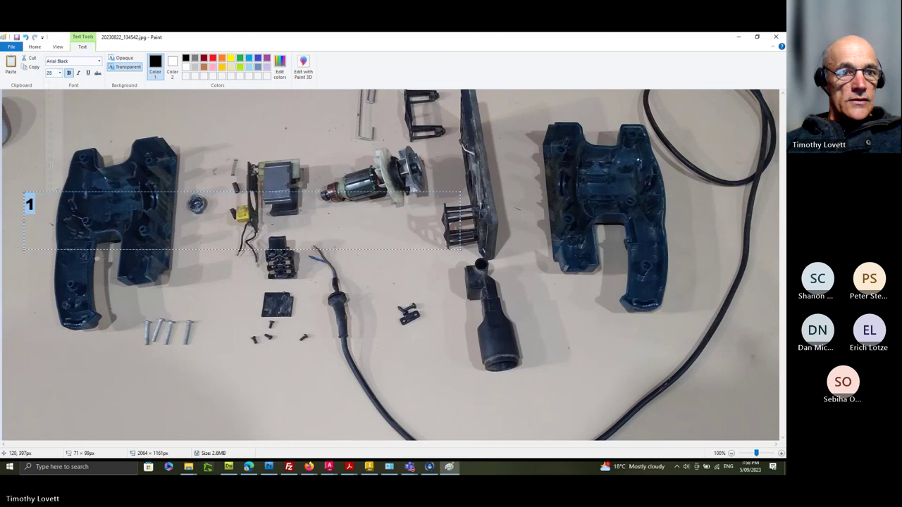
pyautogui.click(60, 72)
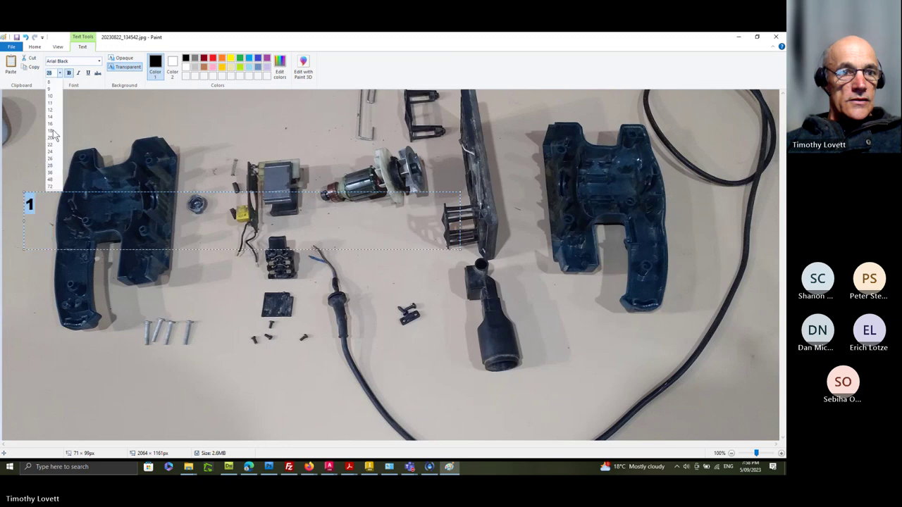
pyautogui.click(52, 173)
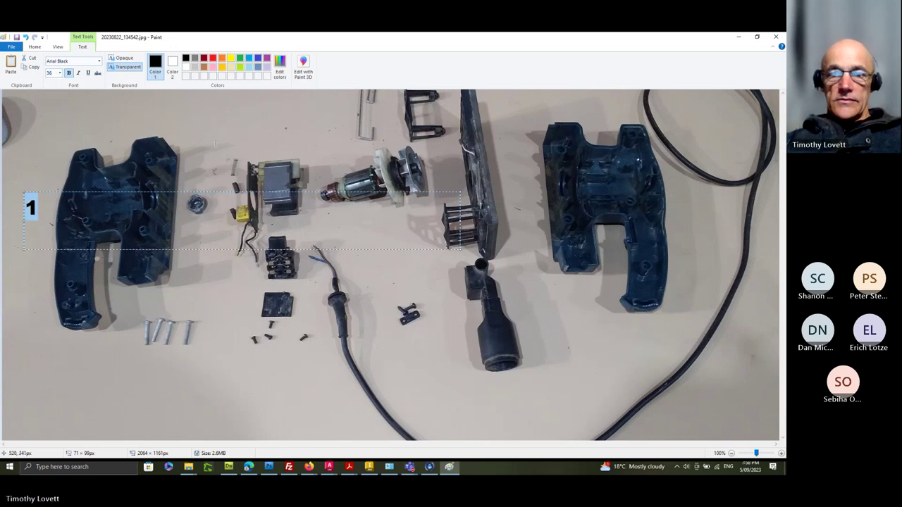
# Step: Make the label "1" red and change its font to Arial
pyautogui.click(213, 59)
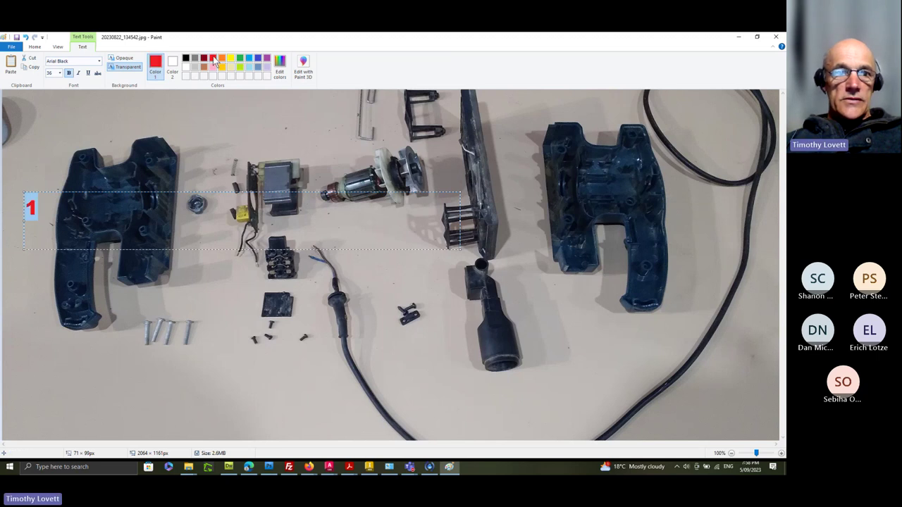
pyautogui.click(99, 62)
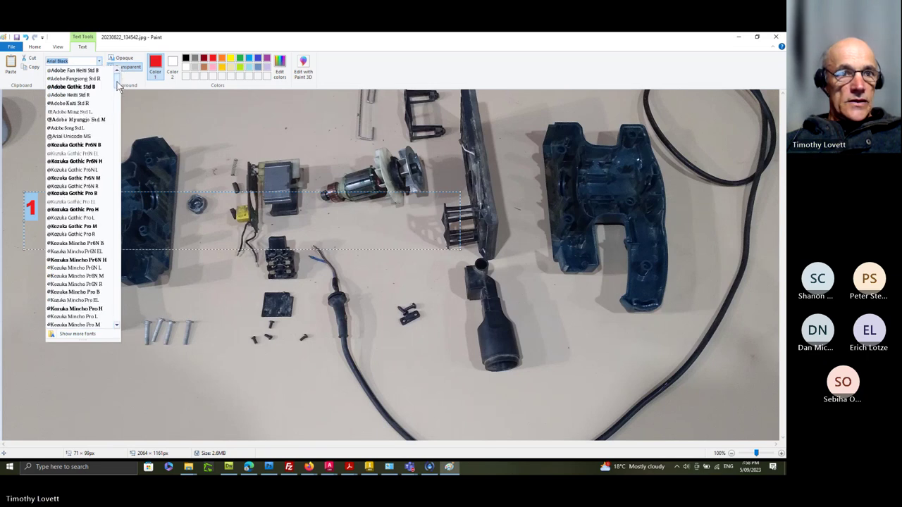
pyautogui.moveTo(117, 84); pyautogui.dragTo(62, 151)
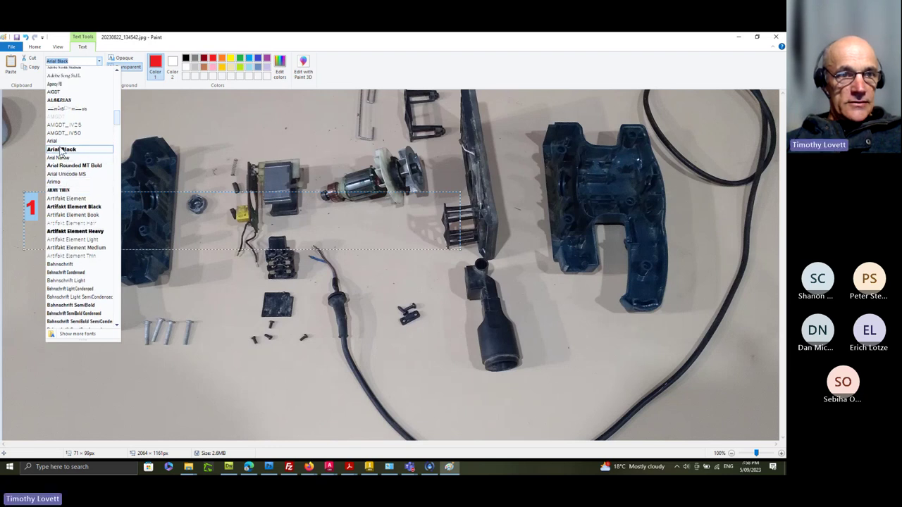
pyautogui.press('Escape')
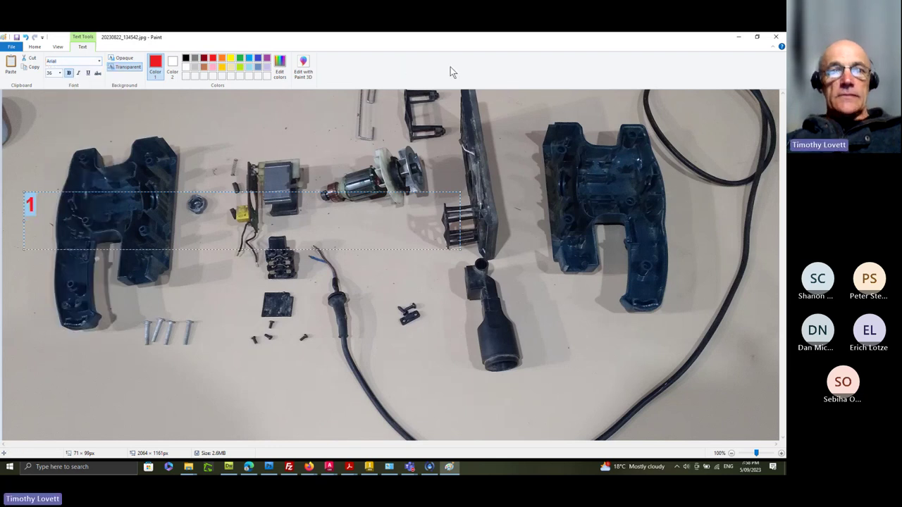
# Step: Draw a straight red leader line spanning about 116 × 20 px from the label "1" onto the leftmost housing half
pyautogui.click(34, 47)
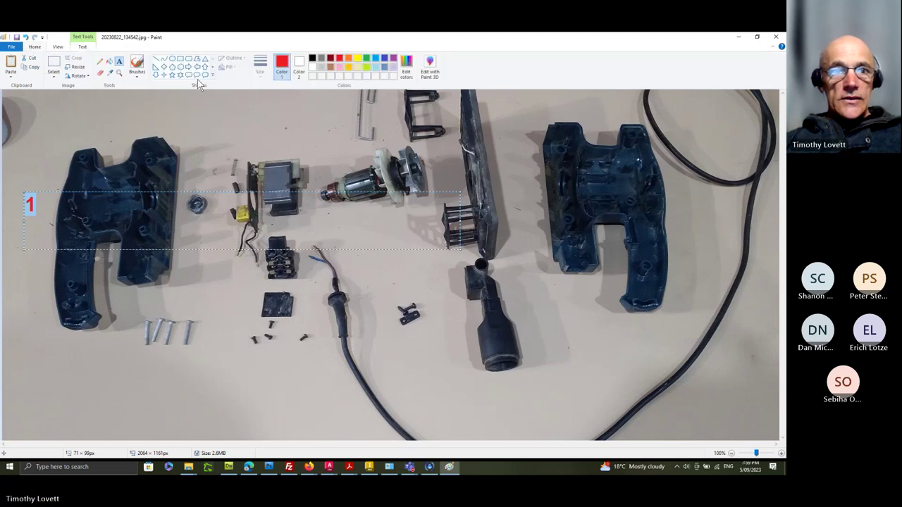
pyautogui.click(156, 59)
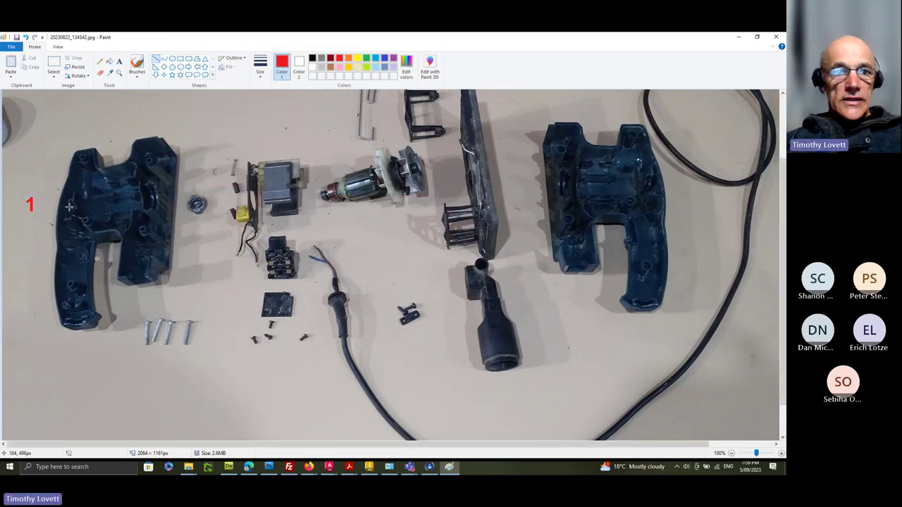
pyautogui.moveTo(40, 205); pyautogui.dragTo(85, 213)
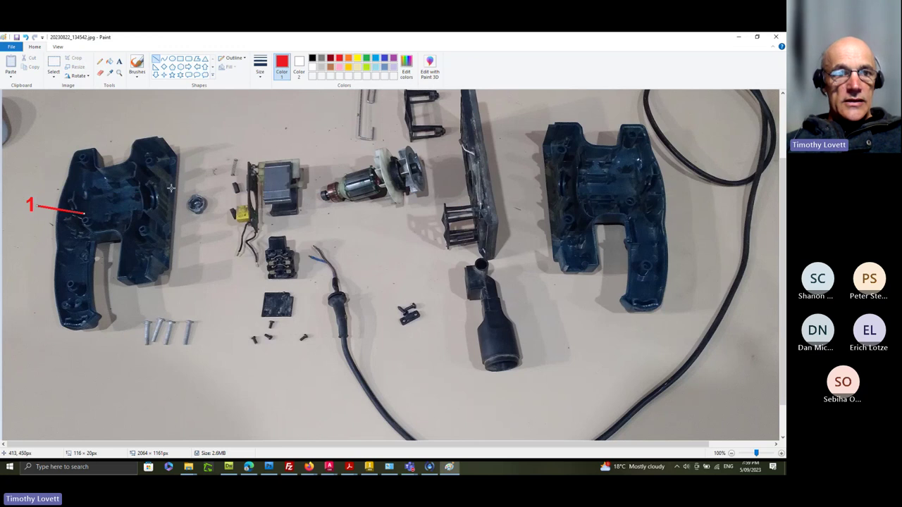
# Step: Replace the leader line of label "1" with a thinner red one spanning about 59 × 14 px onto the leftmost housing half
pyautogui.hotkey('ctrl', 'z')
pyautogui.click(259, 73)
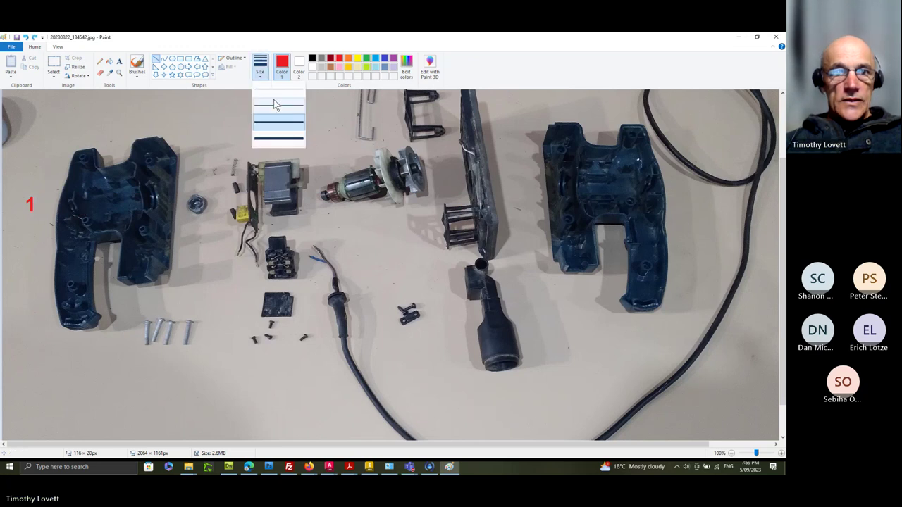
pyautogui.click(274, 104)
pyautogui.moveTo(41, 203); pyautogui.dragTo(67, 208)
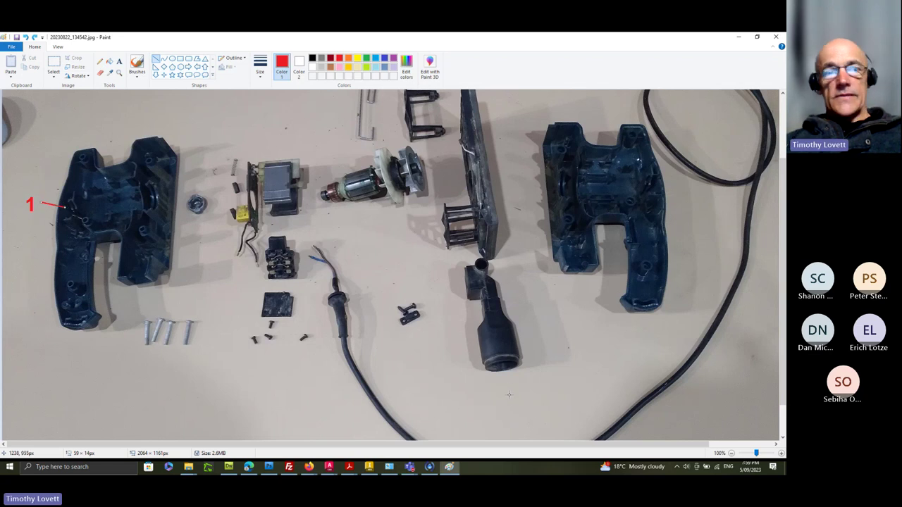
# Step: Add a red text label "2" on the blank area to the left of the power plug
pyautogui.click(120, 61)
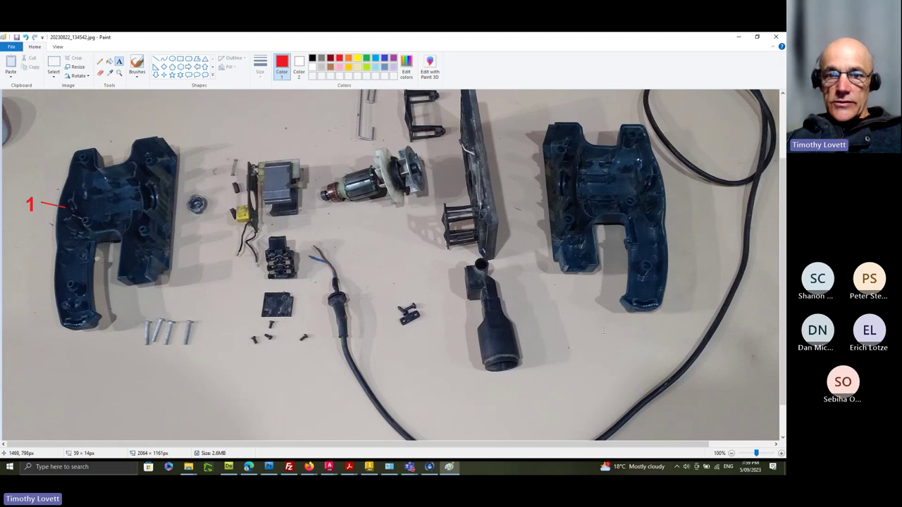
pyautogui.scroll(2, 603, 331)
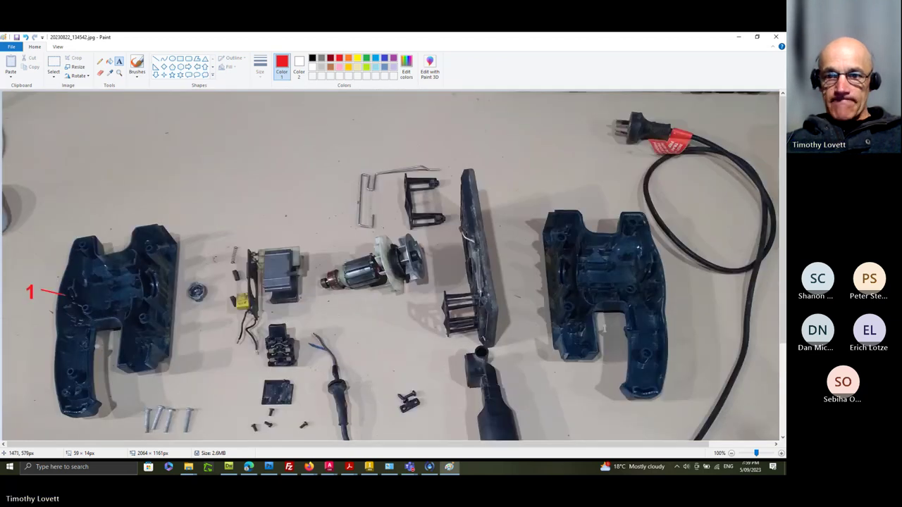
pyautogui.scroll(-2, 603, 329)
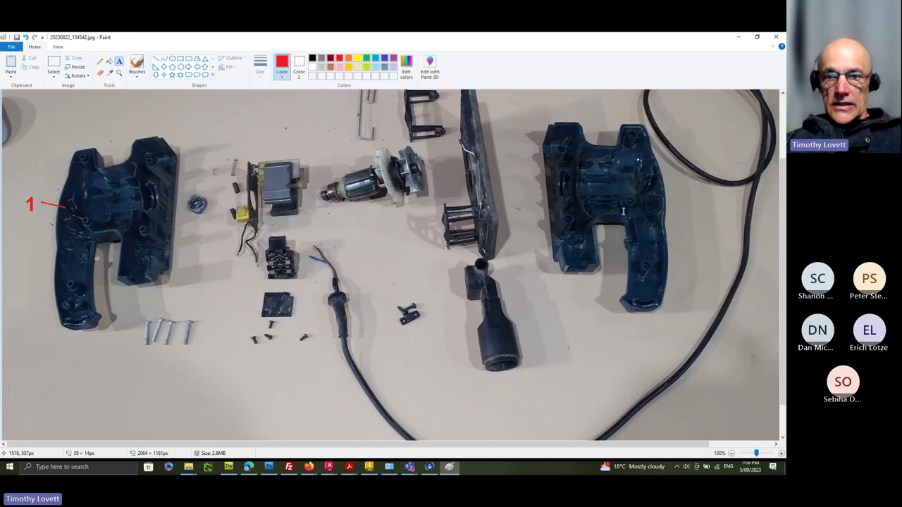
pyautogui.scroll(3, 623, 210)
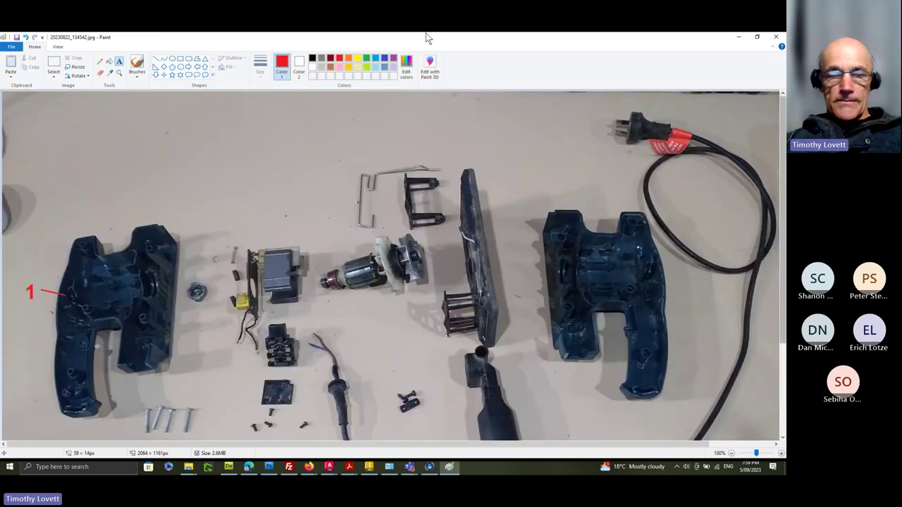
pyautogui.click(119, 62)
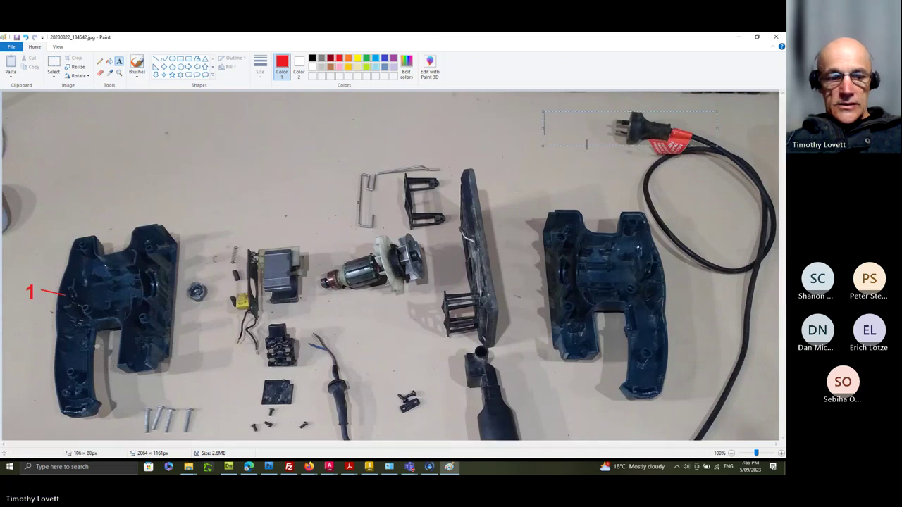
pyautogui.click(543, 112)
pyautogui.write('2')
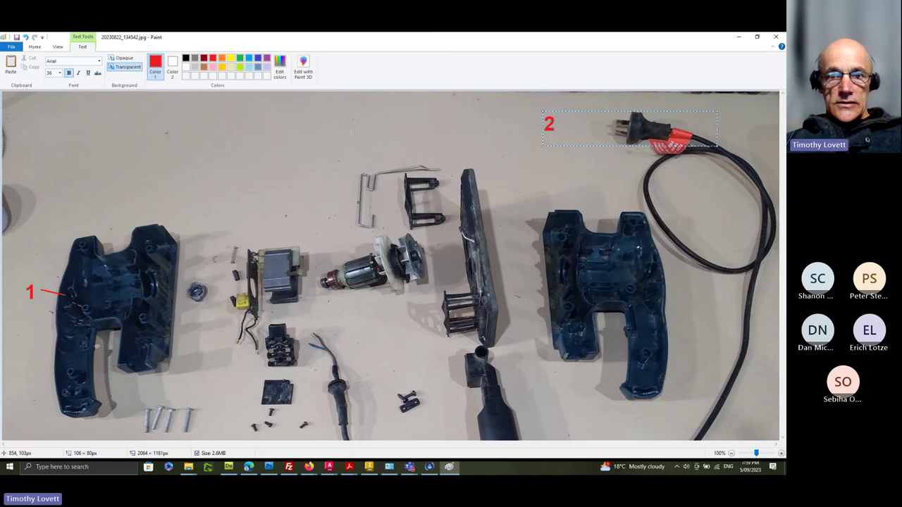
# Step: Add label "3" at the upper end of the long black base plate and label "4" beside the black nozzle
pyautogui.moveTo(467, 126); pyautogui.dragTo(487, 146)
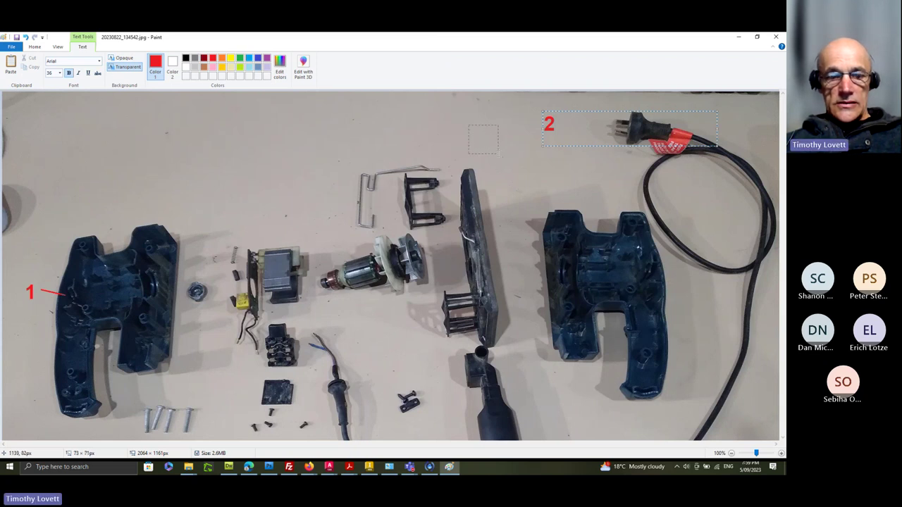
pyautogui.write('3')
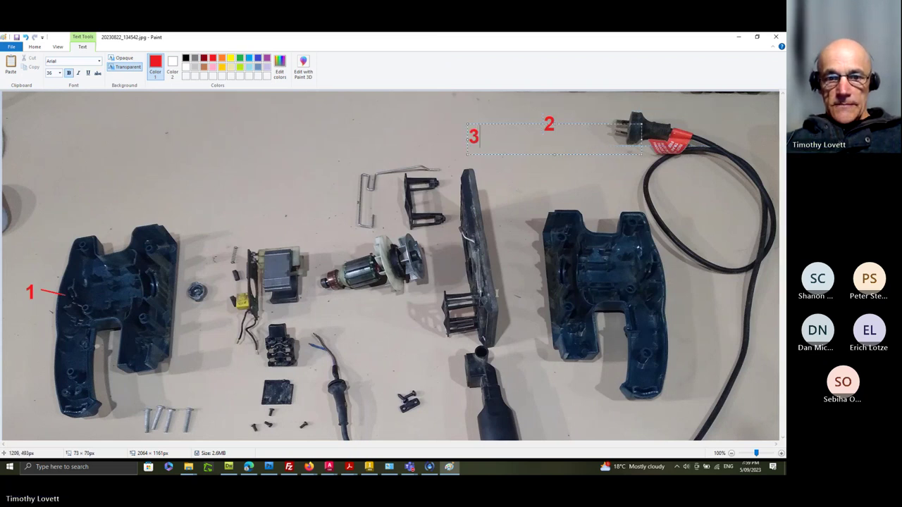
pyautogui.scroll(-3, 391, 265)
pyautogui.scroll(2, 390, 265)
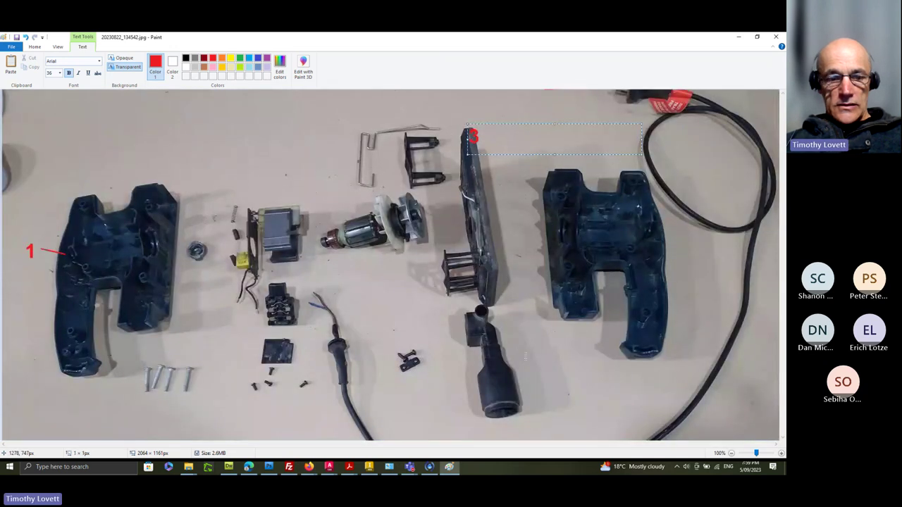
pyautogui.click(525, 357)
pyautogui.write('4')
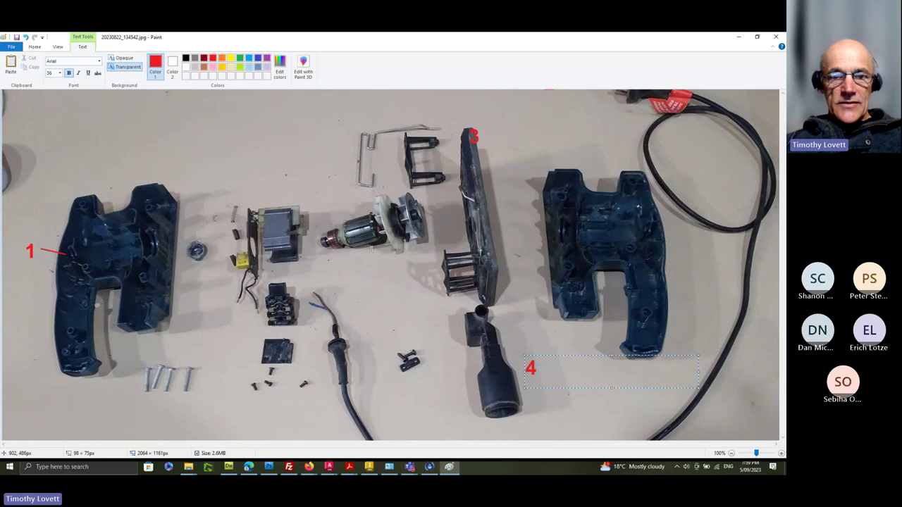
# Step: Add label "5" above the grey motor coil block and label "6" below the motor armature
pyautogui.scroll(-3, 391, 264)
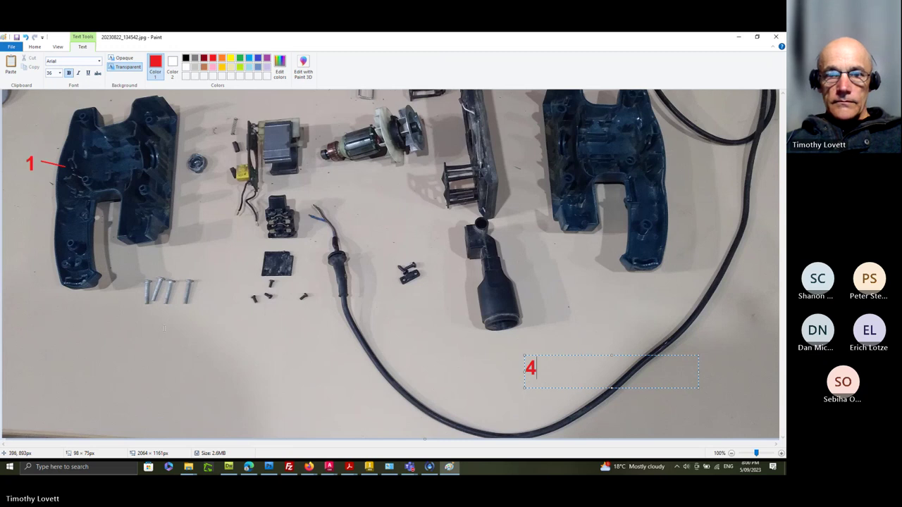
pyautogui.scroll(3, 165, 329)
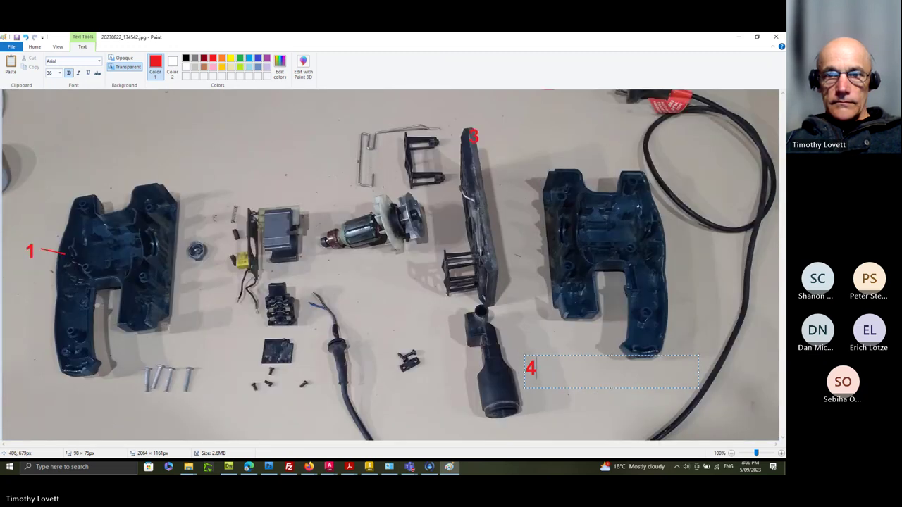
pyautogui.scroll(1, 390, 265)
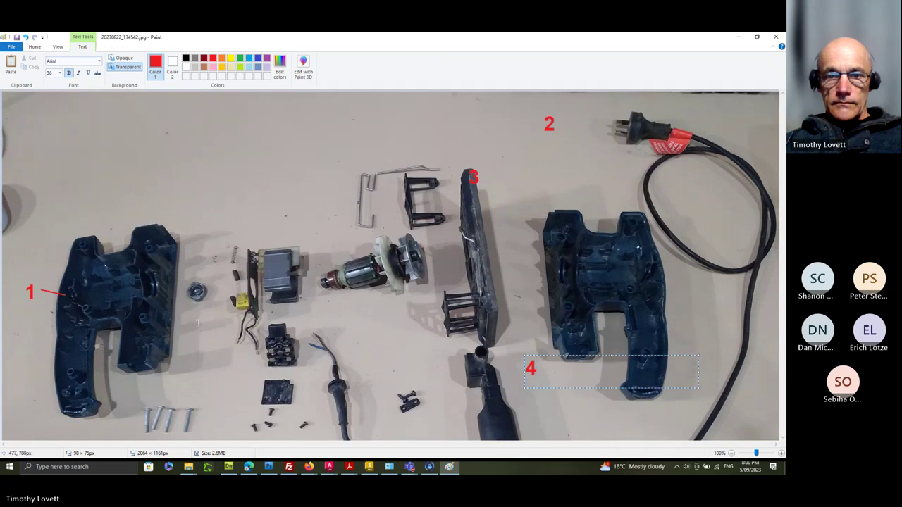
pyautogui.scroll(-2, 390, 265)
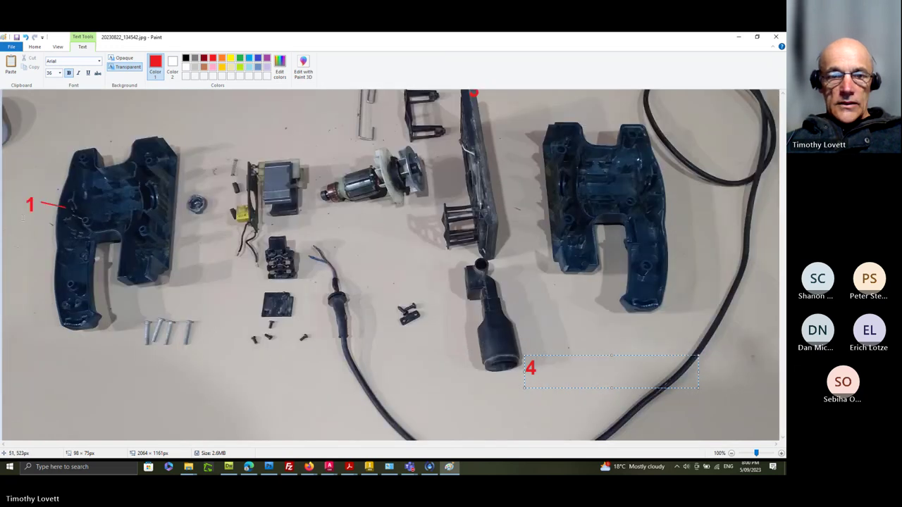
pyautogui.moveTo(248, 107); pyautogui.dragTo(287, 137)
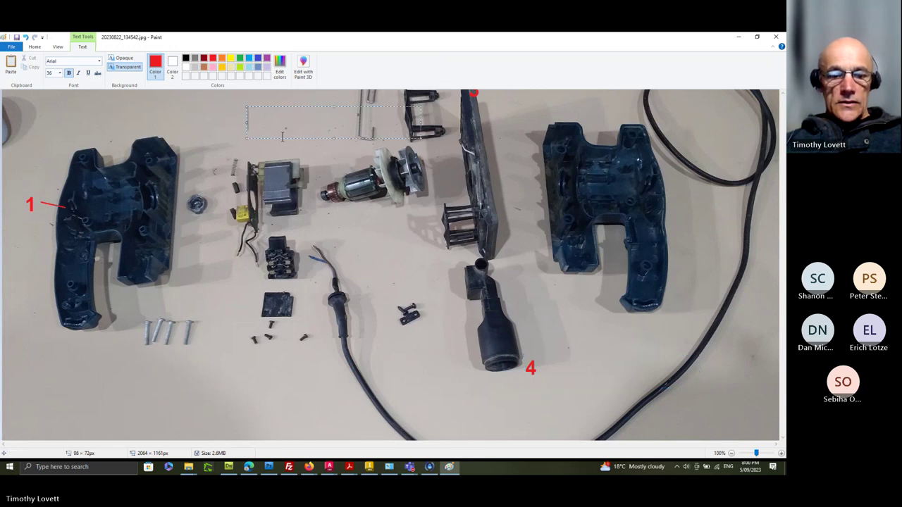
pyautogui.write('5')
pyautogui.moveTo(361, 222); pyautogui.dragTo(372, 237)
pyautogui.write('6')
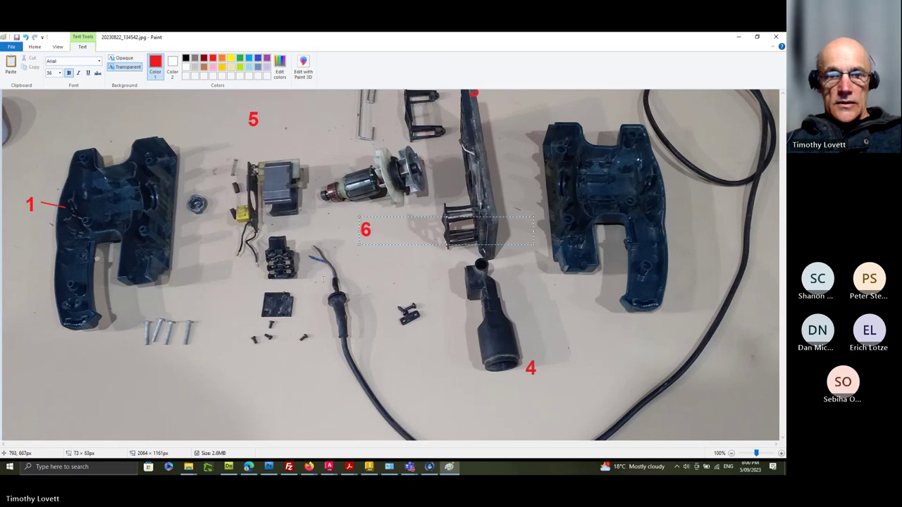
# Step: Add label "7" to the left of the black switch block and label "8" below the four long screws
pyautogui.moveTo(242, 289); pyautogui.dragTo(248, 294)
pyautogui.write('7')
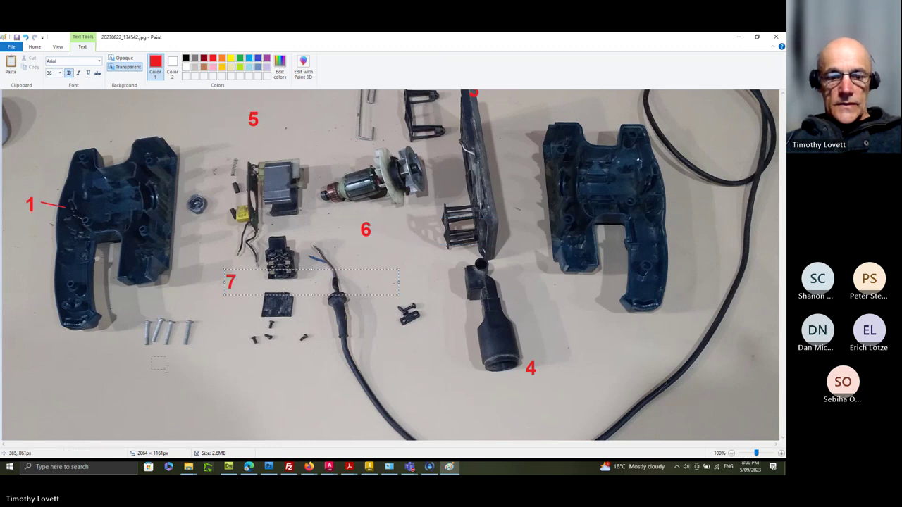
pyautogui.moveTo(167, 370); pyautogui.dragTo(151, 356)
pyautogui.write('8')
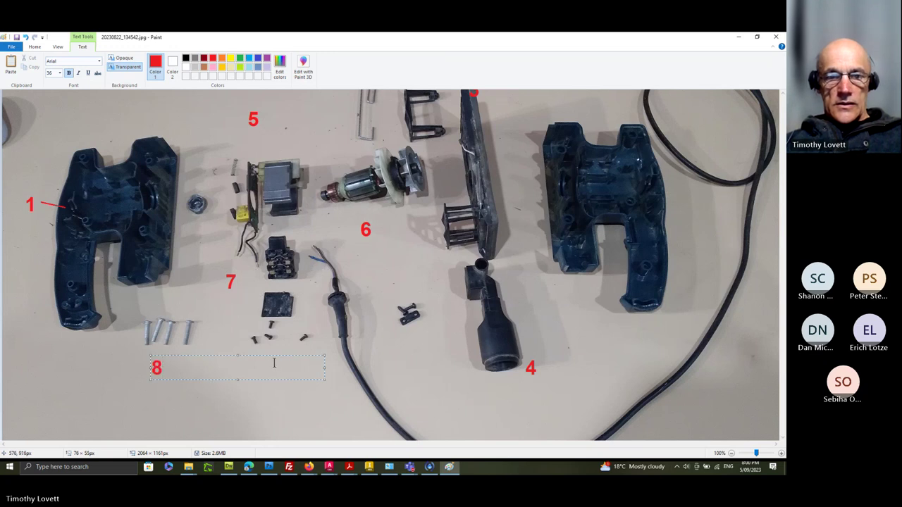
pyautogui.click(426, 370)
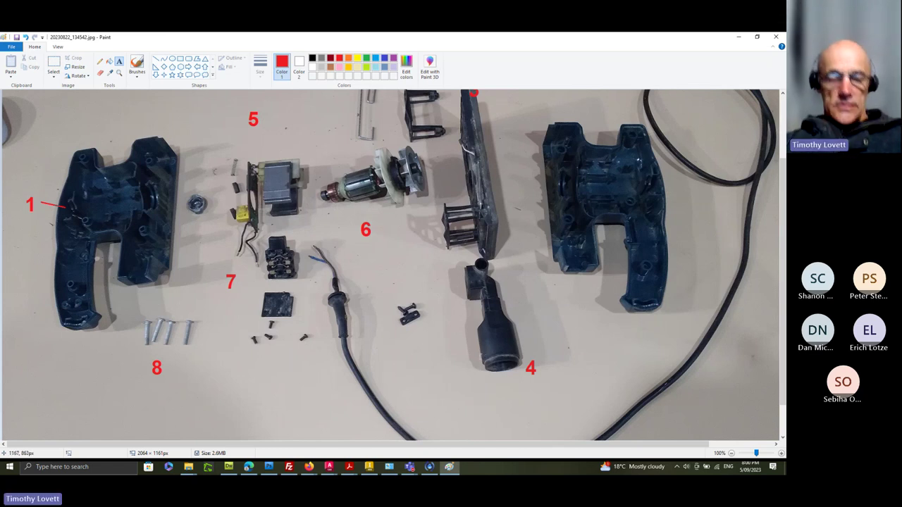
# Step: Undo the placement of labels "2" through "8", keeping only label "1" and its leader line
pyautogui.hotkey('ctrl', 'z')
pyautogui.hotkey('ctrl', 'z')
pyautogui.hotkey('ctrl', 'z')
pyautogui.hotkey('ctrl', 'z')
pyautogui.hotkey('ctrl', 'z')
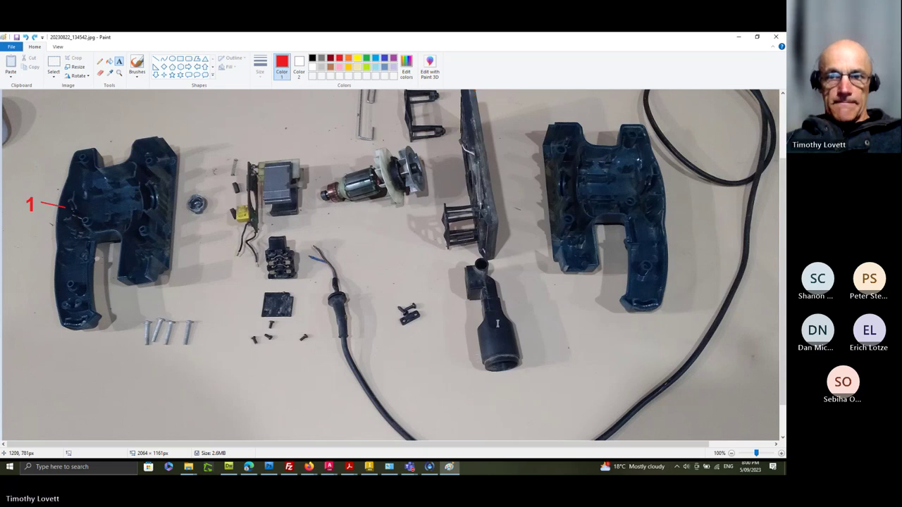
pyautogui.scroll(3, 390, 265)
pyautogui.hotkey('ctrl', 'z')
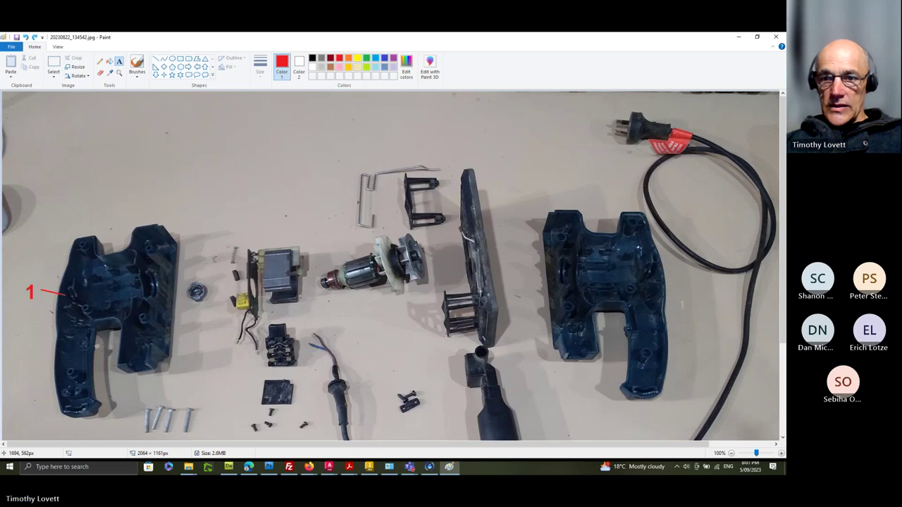
# Step: Add red label "2" beside the lower part of the power cord and label "3" next to the cord's stripped wire ends
pyautogui.scroll(-3, 511, 356)
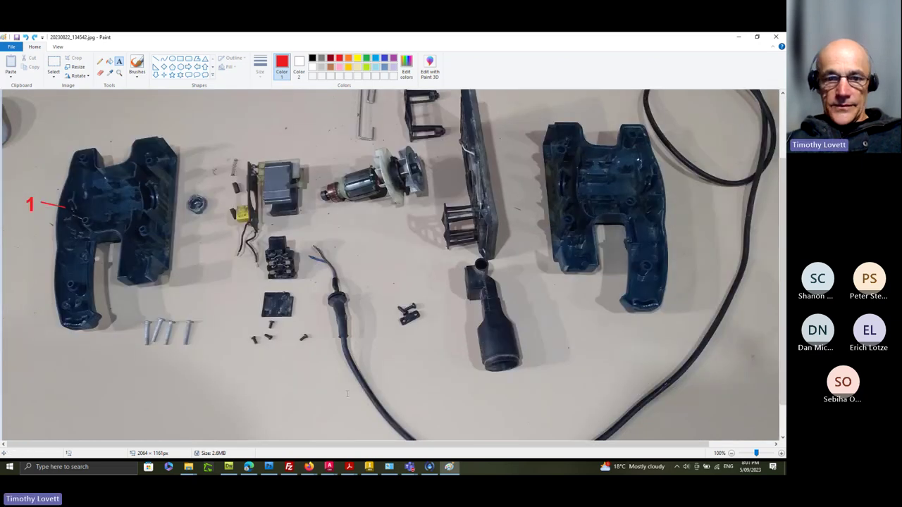
pyautogui.moveTo(347, 394); pyautogui.dragTo(368, 414)
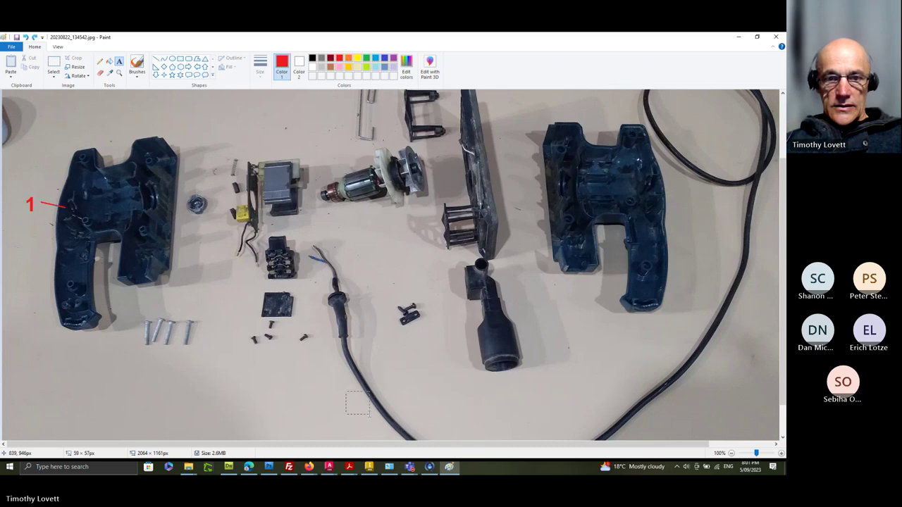
pyautogui.write('2')
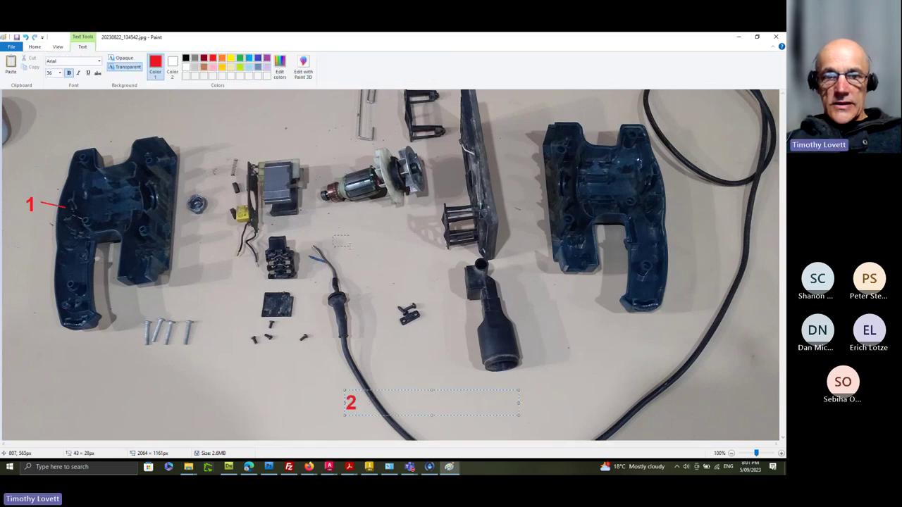
pyautogui.moveTo(352, 252); pyautogui.dragTo(354, 255)
pyautogui.write('3')
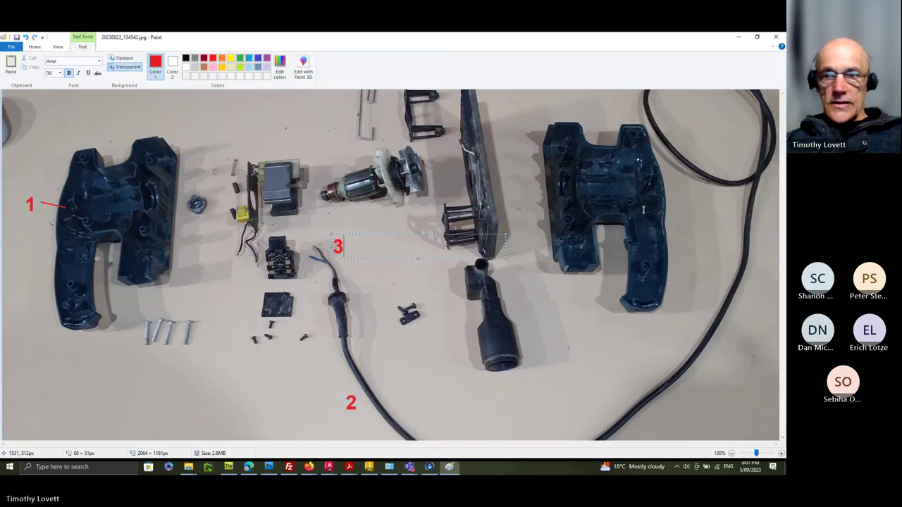
# Step: Add label "4" below the power plug near the cord and label "5" just left of the plug's prongs
pyautogui.scroll(3, 642, 208)
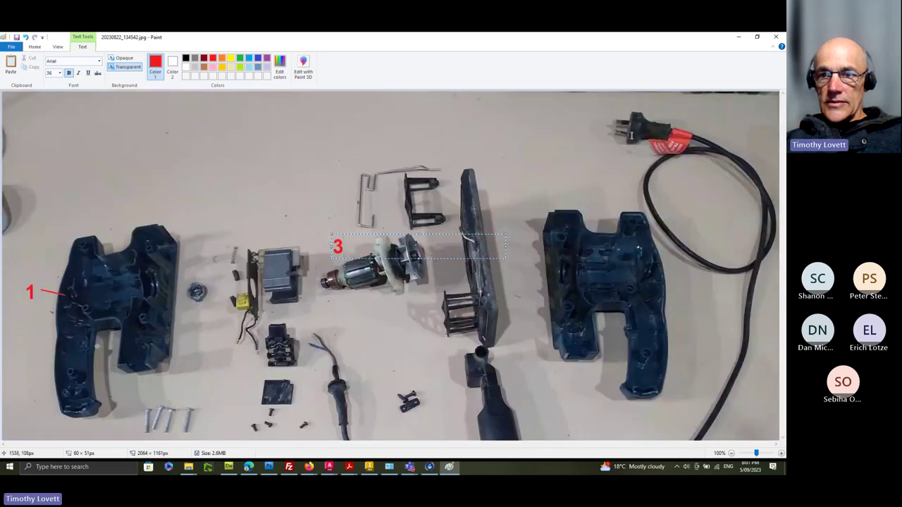
pyautogui.moveTo(645, 168); pyautogui.dragTo(641, 169)
pyautogui.write('4')
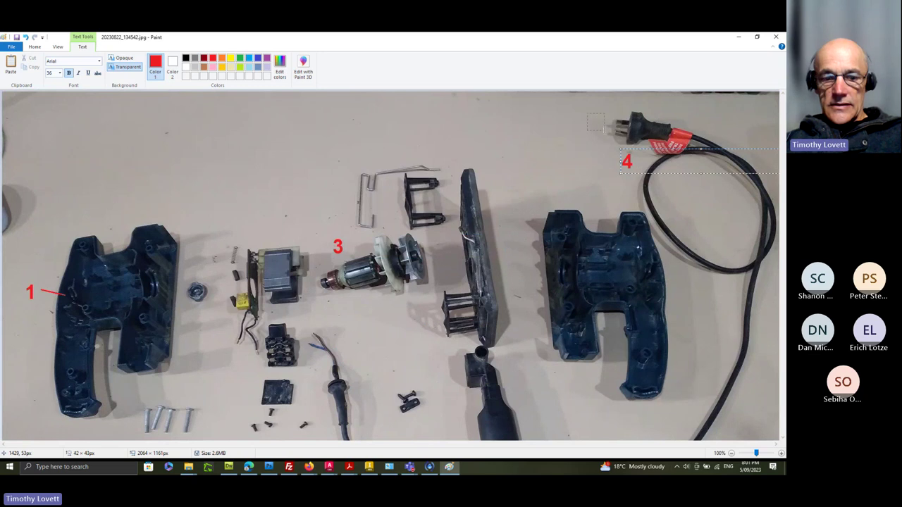
pyautogui.moveTo(603, 130); pyautogui.dragTo(603, 131)
pyautogui.write('5')
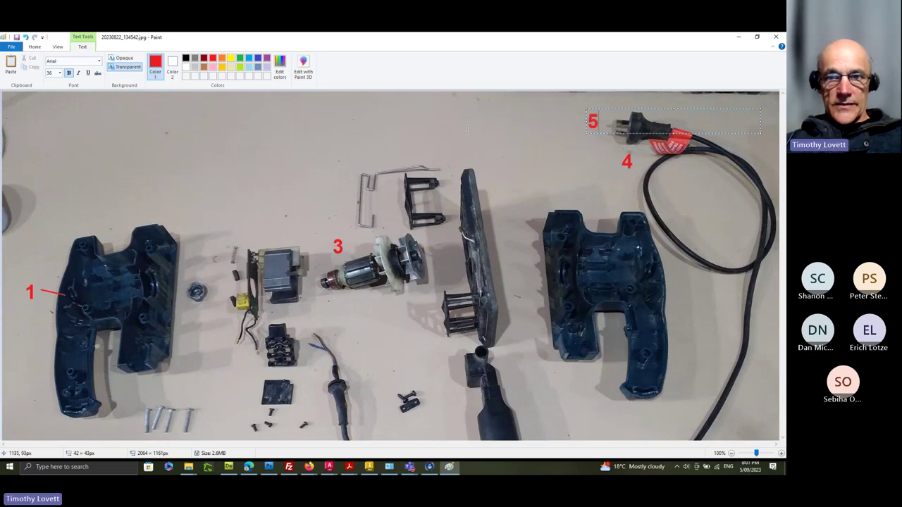
# Step: Add label "6" above the upper end of the long base plate and label "7" slightly below and left of it
pyautogui.click(468, 131)
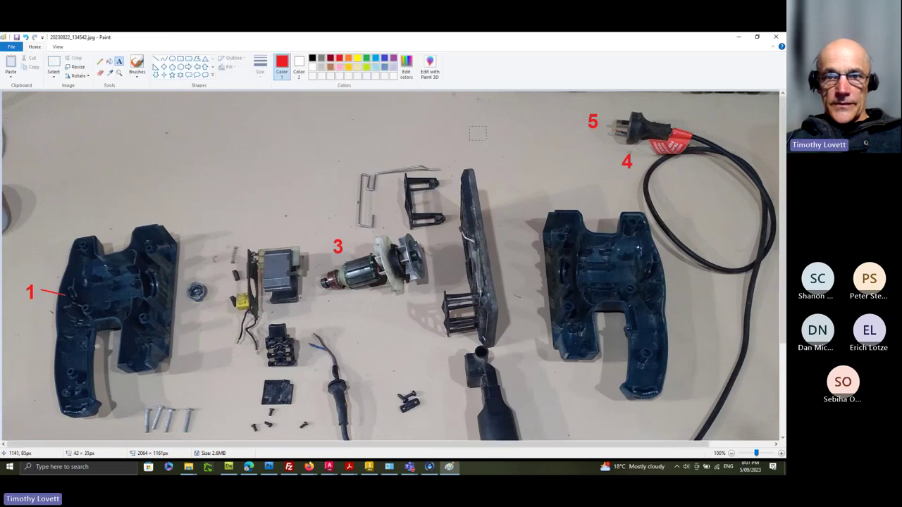
pyautogui.moveTo(486, 139); pyautogui.dragTo(491, 148)
pyautogui.write('6')
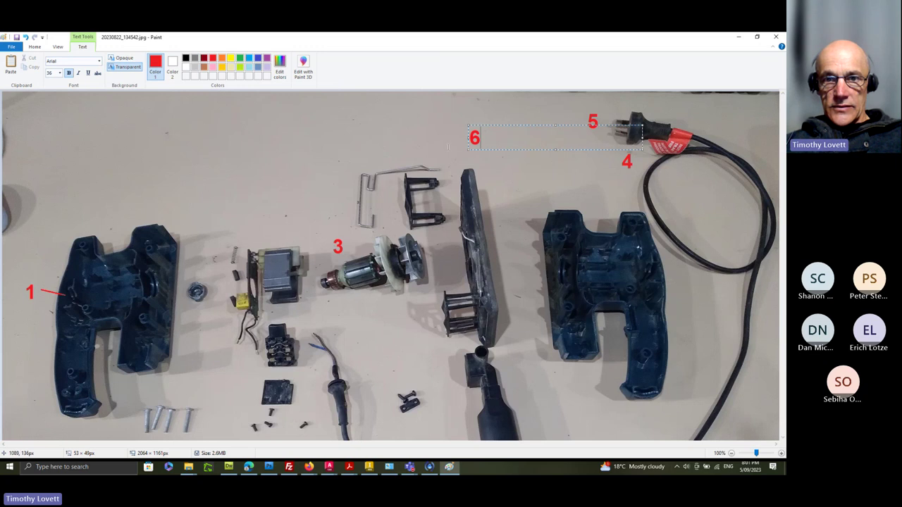
pyautogui.moveTo(457, 157); pyautogui.dragTo(447, 147)
pyautogui.write('7')
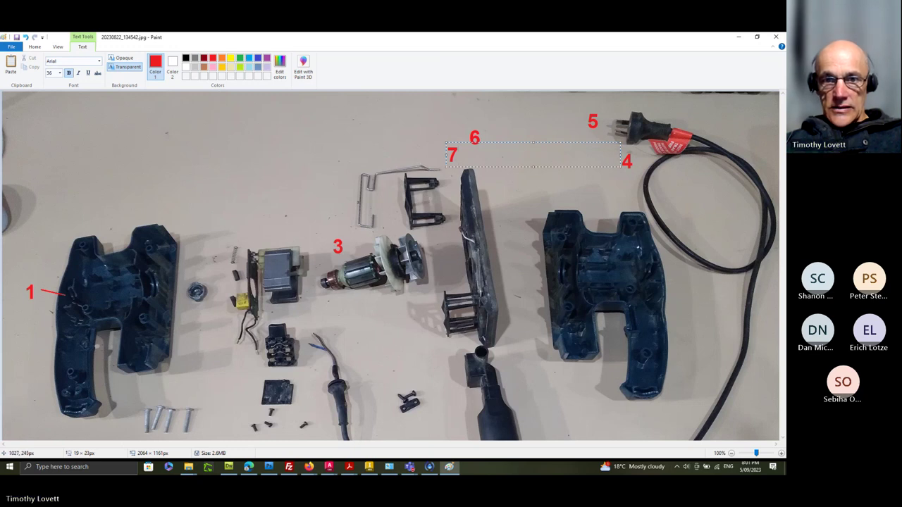
# Step: Add label "8" inside the upper black bracket and label "9" above the bent metal wire
pyautogui.click(421, 191)
pyautogui.write('8')
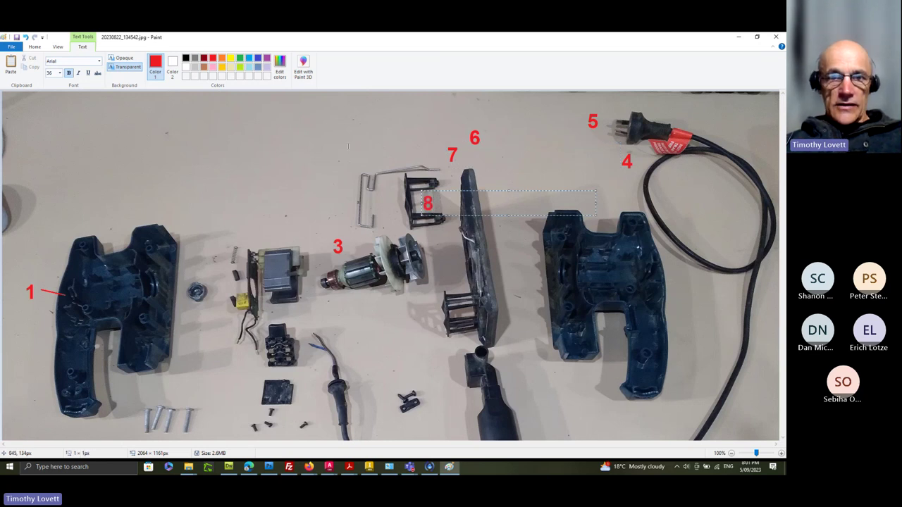
pyautogui.click(347, 145)
pyautogui.write('9')
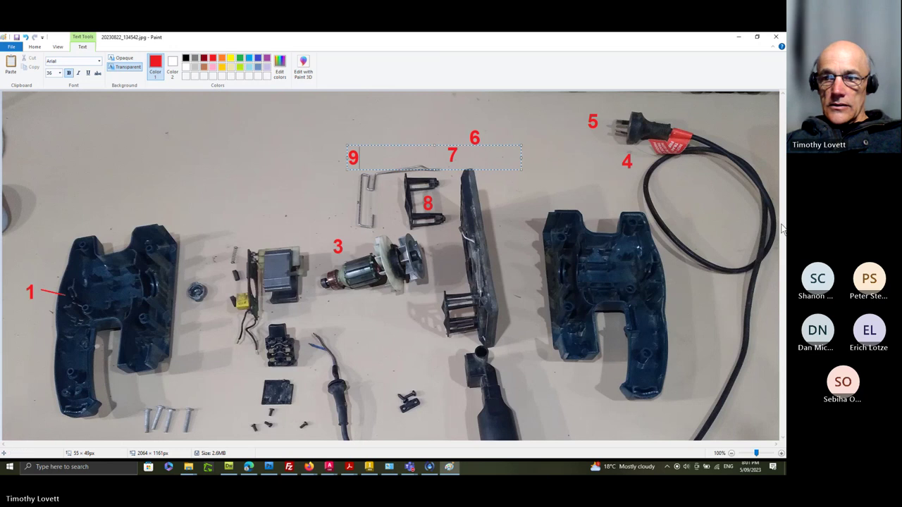
# Step: Discard the open text entry and add red label "9" again just above the bent metal wire
pyautogui.press('Escape')
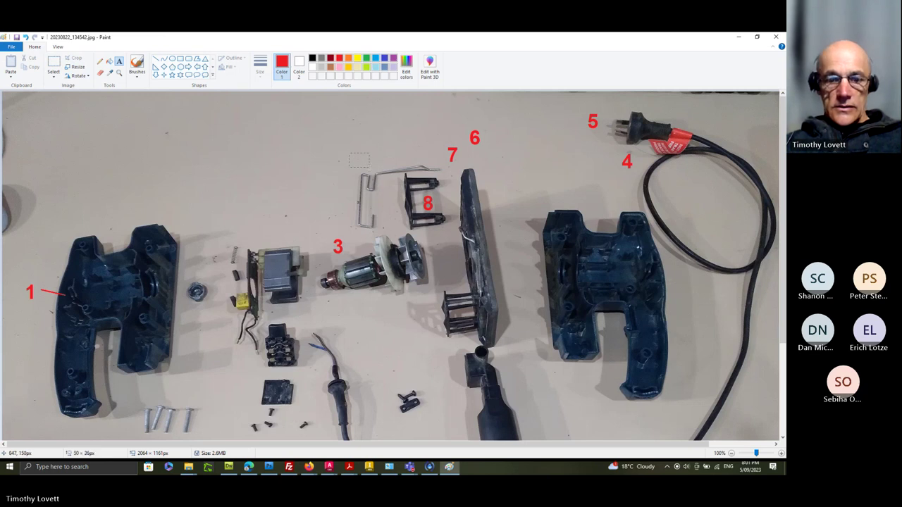
pyautogui.click(348, 149)
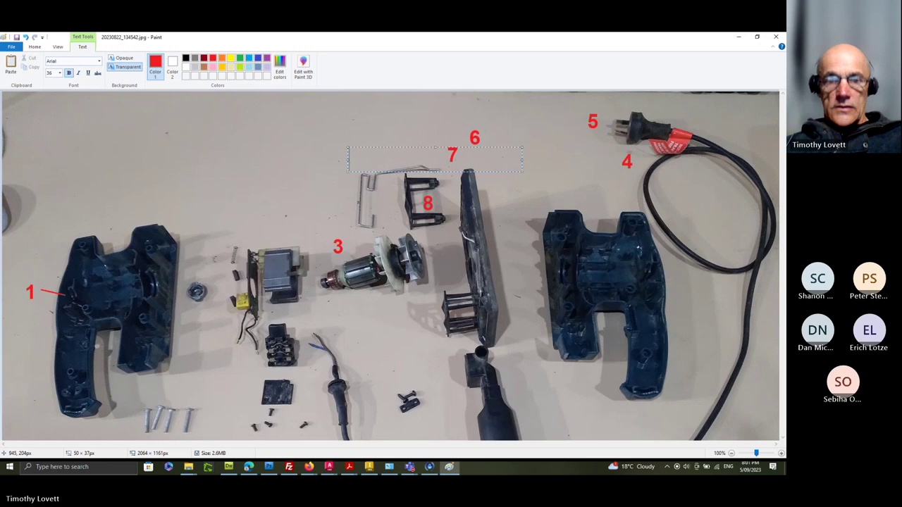
pyautogui.write('9')
pyautogui.click(284, 174)
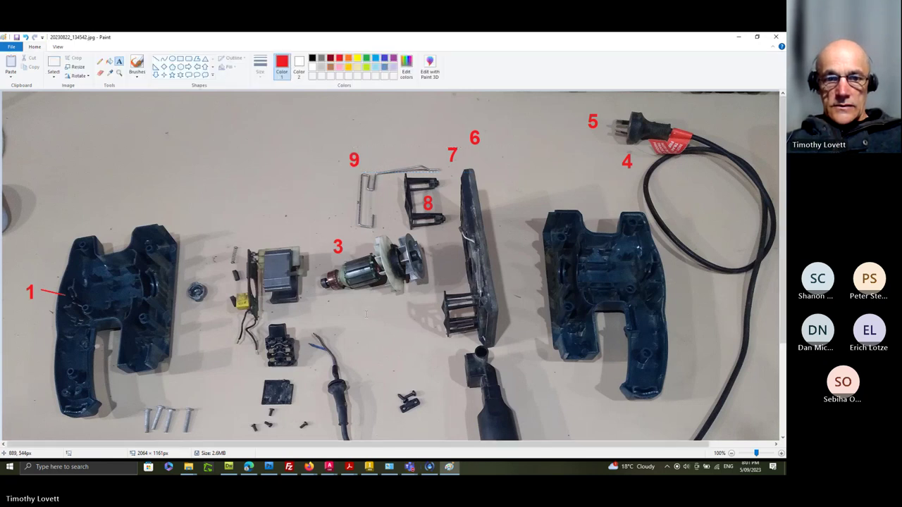
# Step: Add label "10" below the four long screws and label "11" below the small black screws
pyautogui.scroll(-3, 366, 314)
pyautogui.moveTo(159, 345); pyautogui.dragTo(180, 365)
pyautogui.write('10')
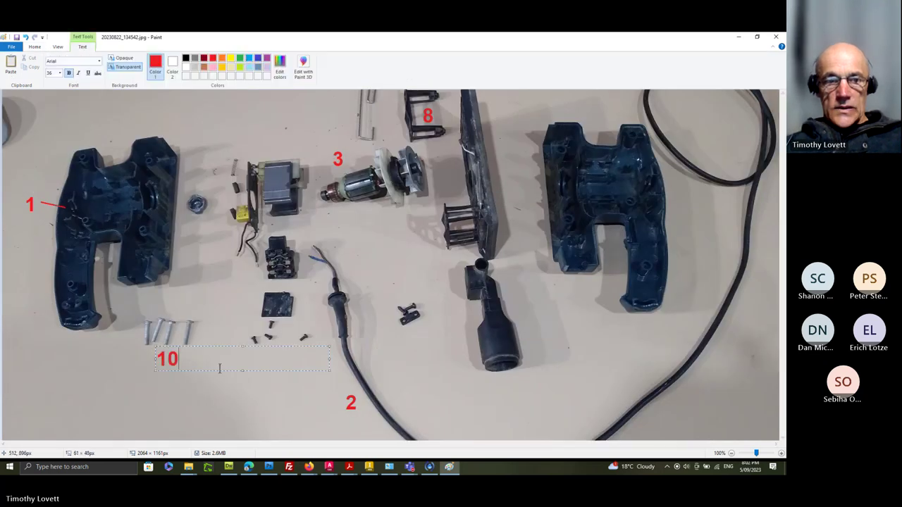
pyautogui.click(270, 354)
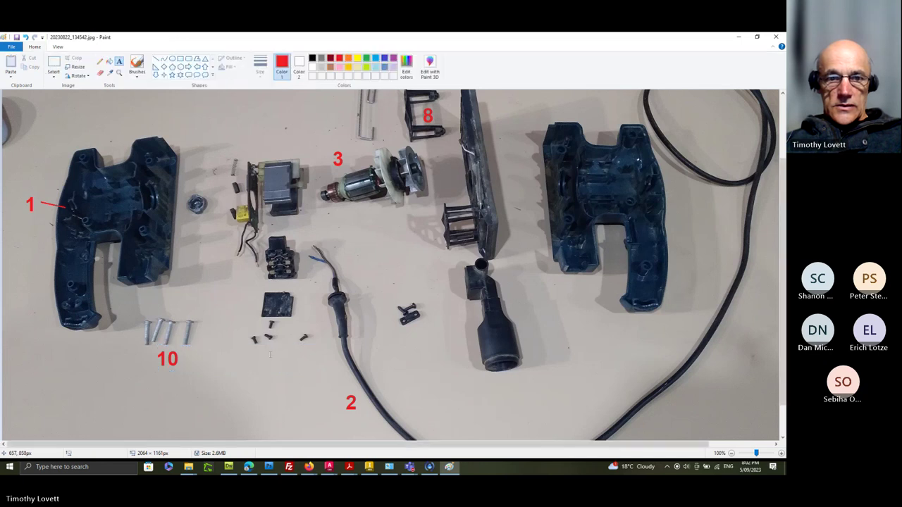
pyautogui.click(260, 348)
pyautogui.write('11')
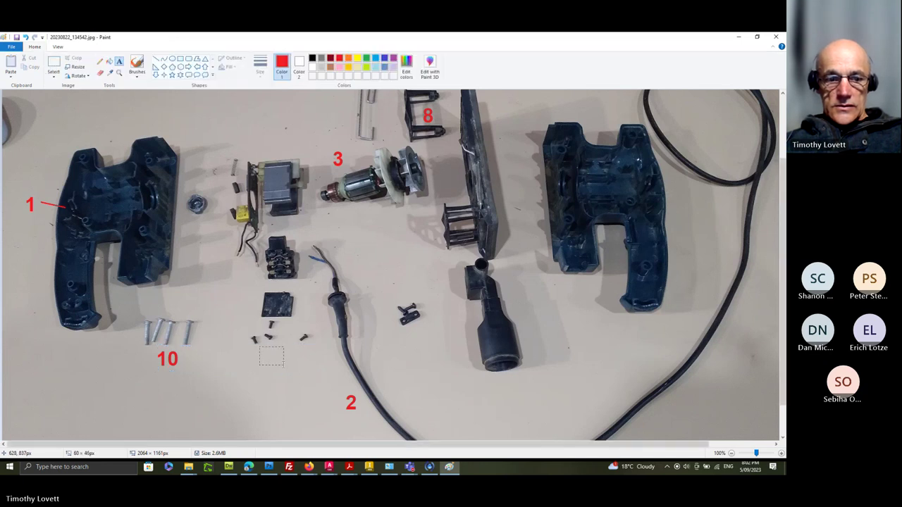
pyautogui.click(355, 313)
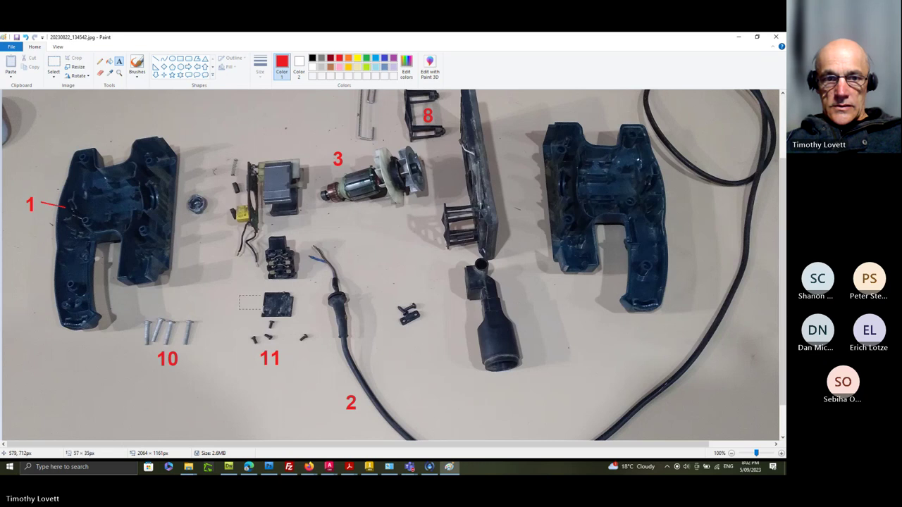
# Step: Add label "12" just left of the square black plate and label "13" below the small round part
pyautogui.click(238, 295)
pyautogui.write('12')
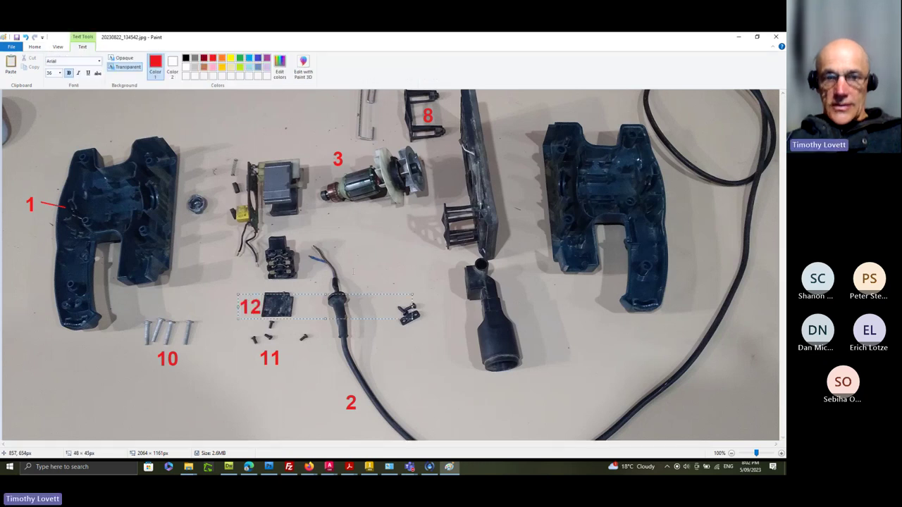
pyautogui.click(289, 265)
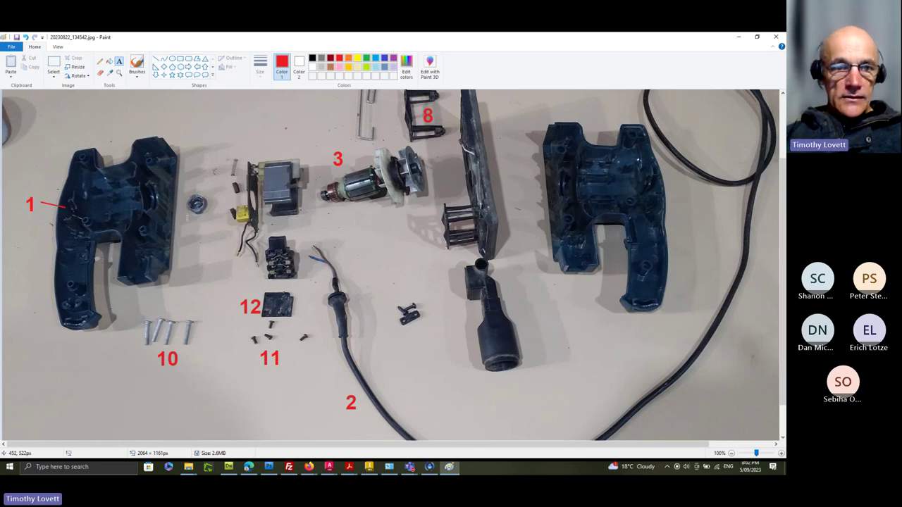
pyautogui.moveTo(186, 217); pyautogui.dragTo(210, 240)
pyautogui.write('13')
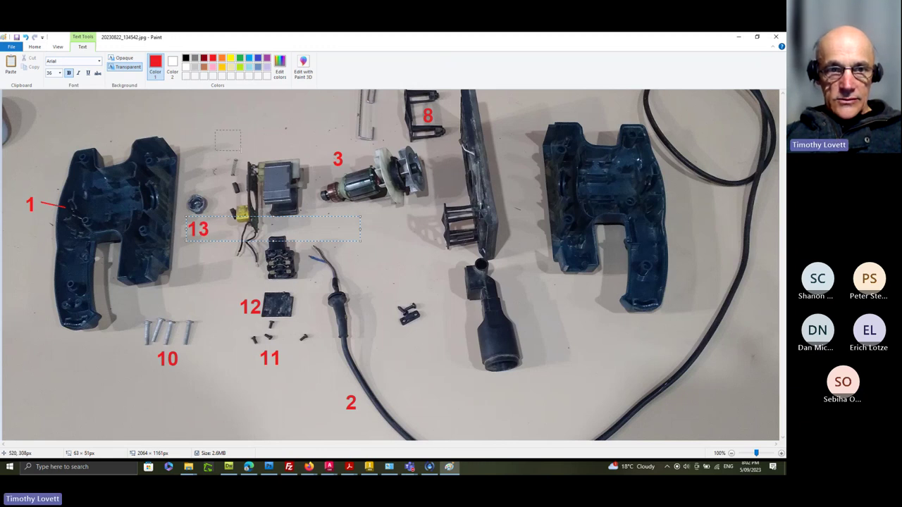
# Step: Add label "14" above the small metal pin and label "15" left of the small parts beside the motor housing
pyautogui.click(215, 130)
pyautogui.write('13')
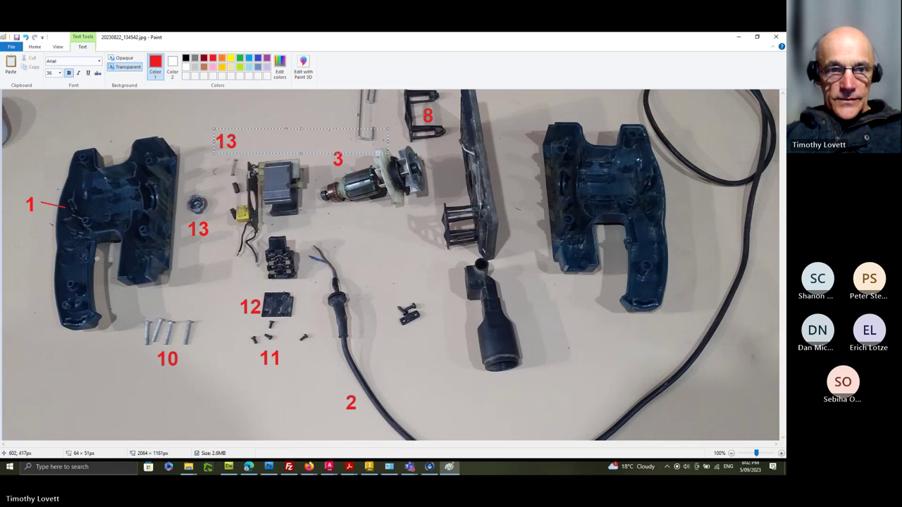
pyautogui.press('BackSpace')
pyautogui.write('4')
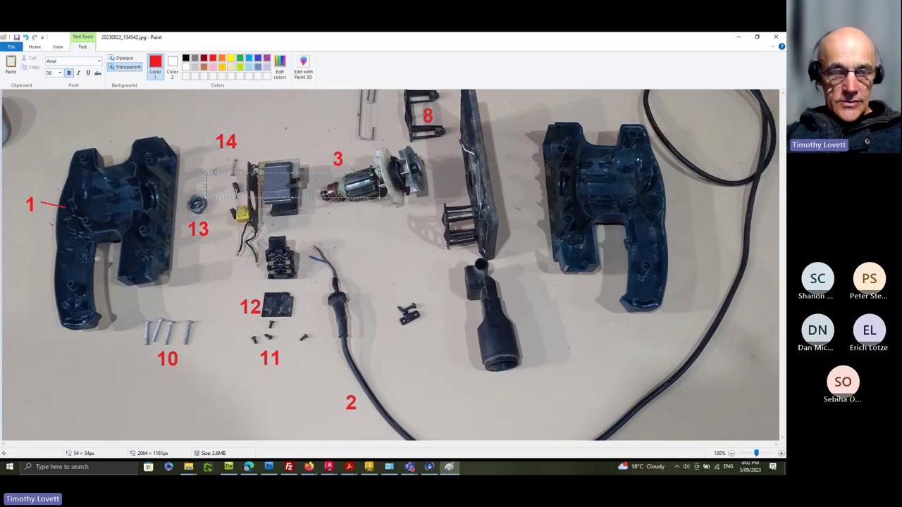
pyautogui.click(215, 159)
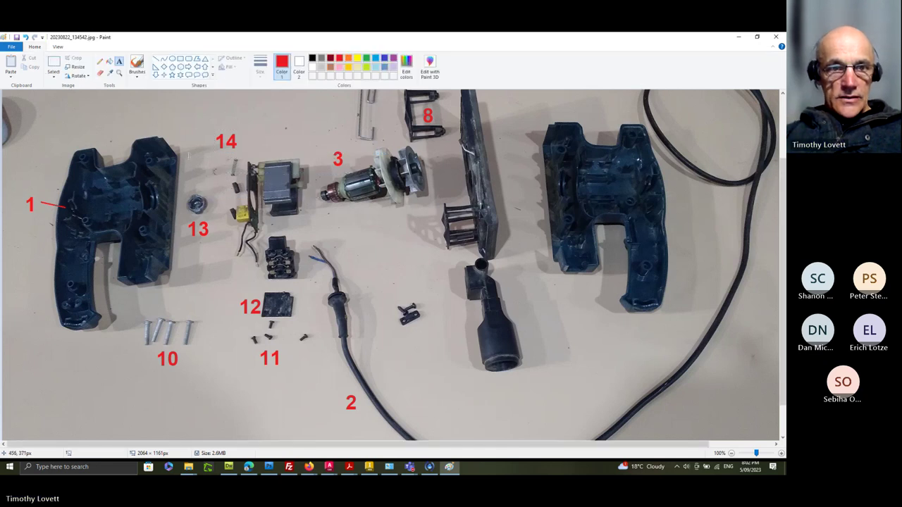
pyautogui.click(185, 154)
pyautogui.write('1')
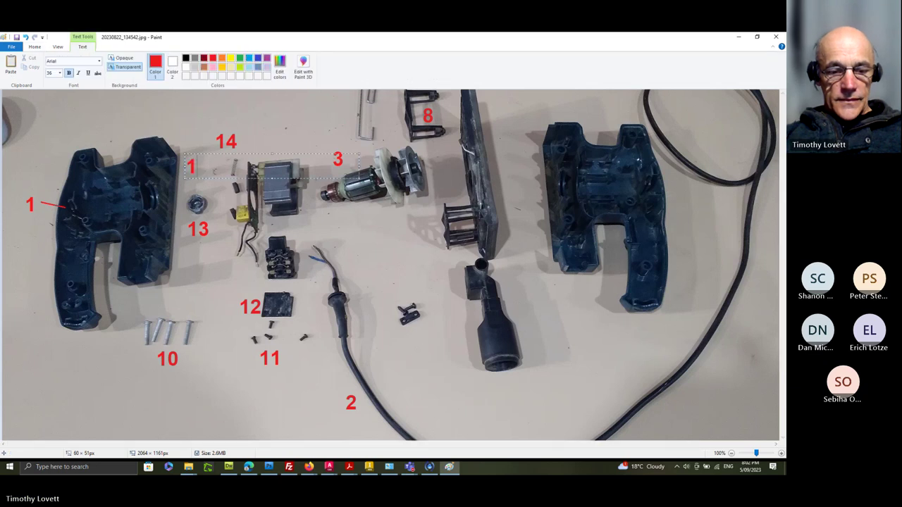
pyautogui.write('5')
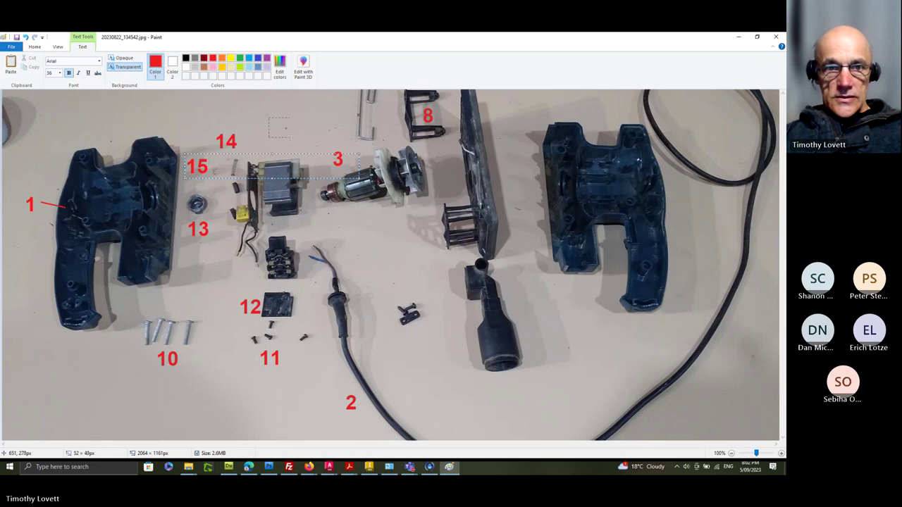
# Step: Add label "16" above the grey motor core and label "17" below the small black clamp and its screws
pyautogui.moveTo(289, 137); pyautogui.dragTo(289, 138)
pyautogui.write('16')
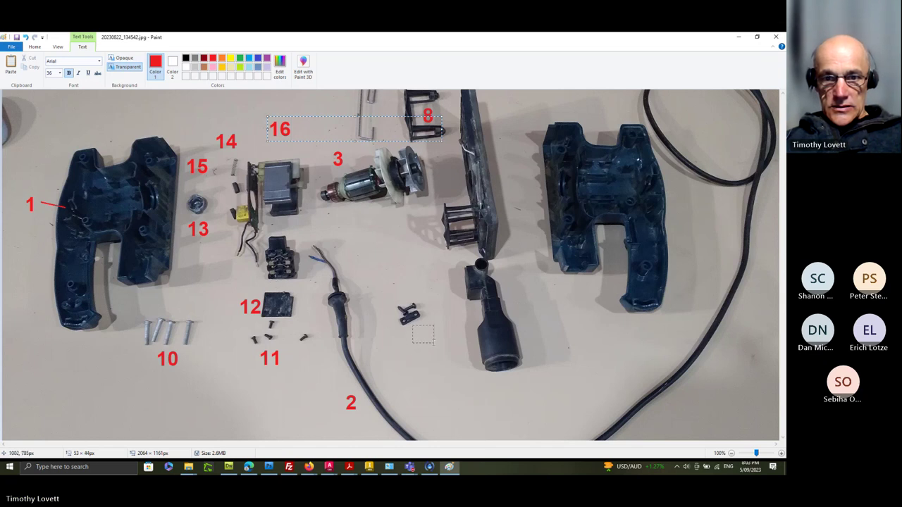
pyautogui.click(412, 323)
pyautogui.write('17')
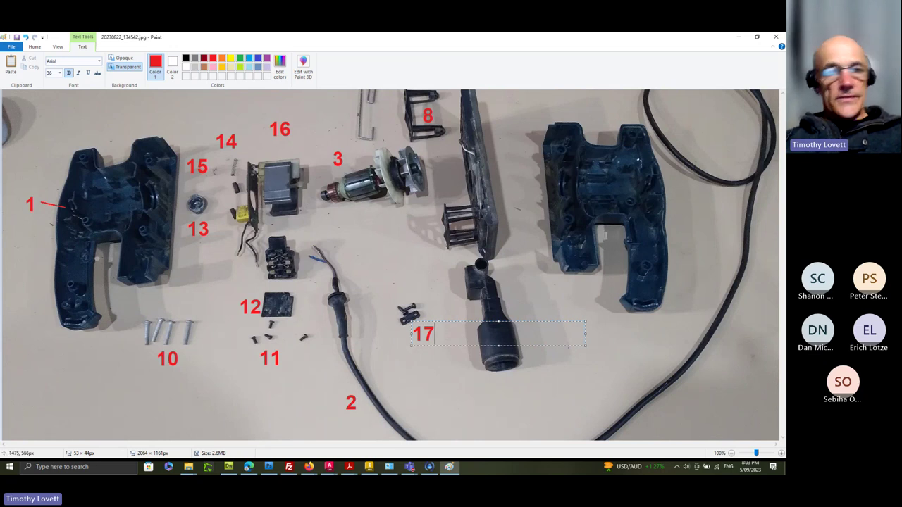
# Step: Draw straight red leader lines from labels 16, 14, 15, 13, 2 and 17 to their parts
pyautogui.click(35, 46)
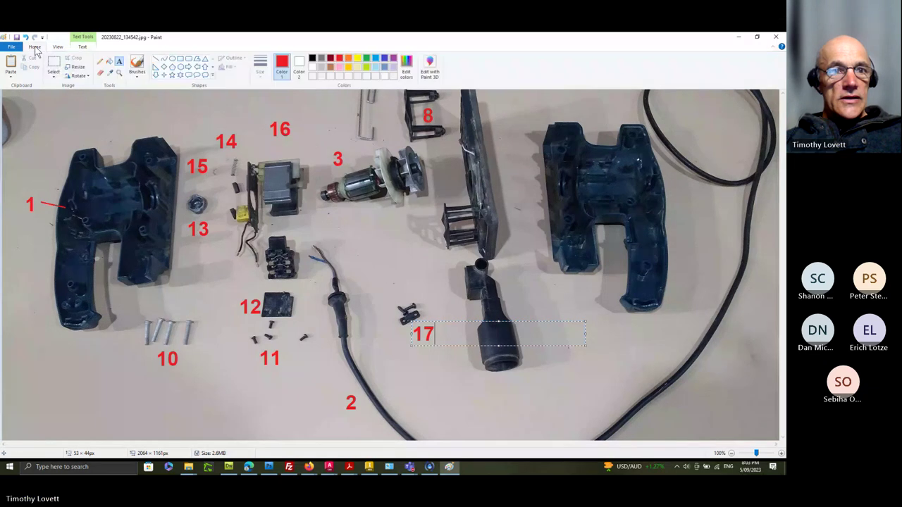
pyautogui.click(156, 59)
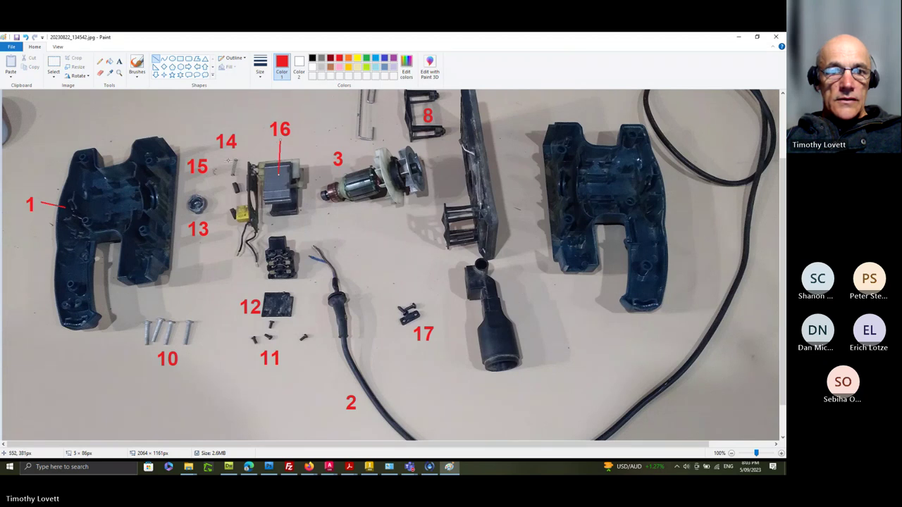
pyautogui.moveTo(231, 189); pyautogui.dragTo(208, 177)
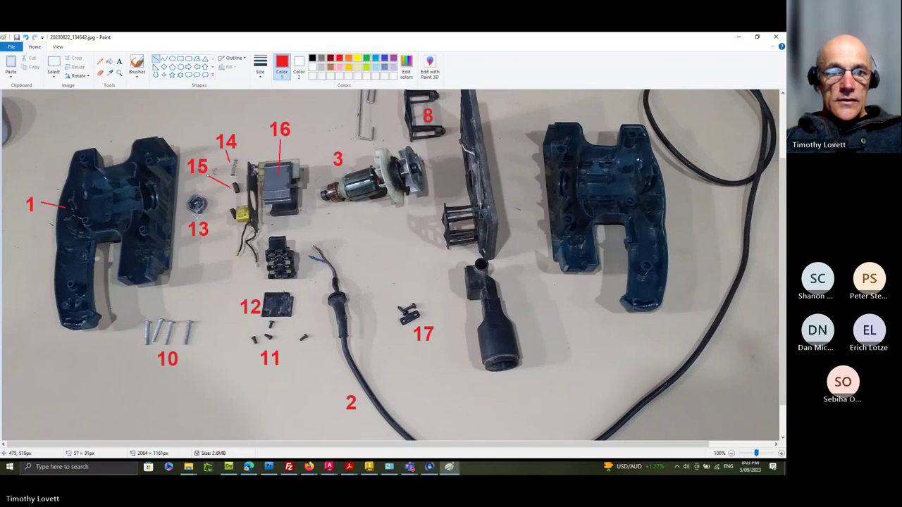
pyautogui.press('Escape')
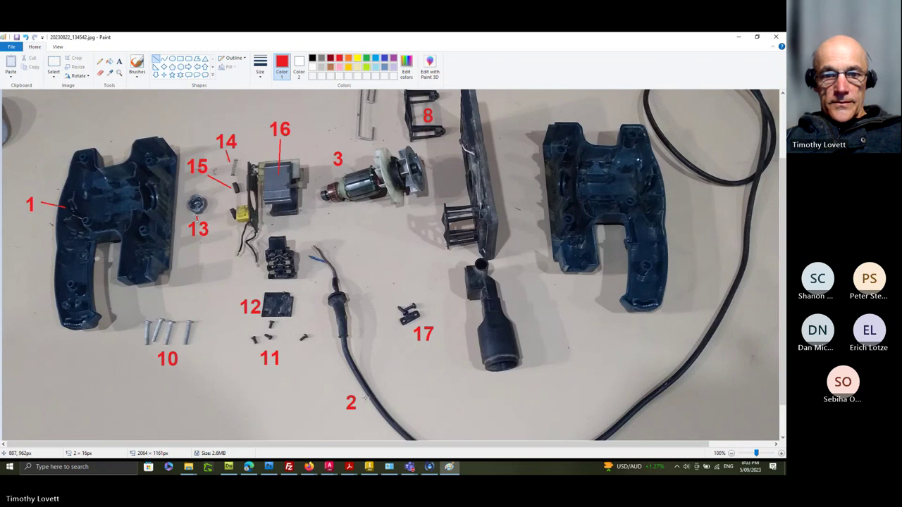
pyautogui.moveTo(367, 398); pyautogui.dragTo(358, 402)
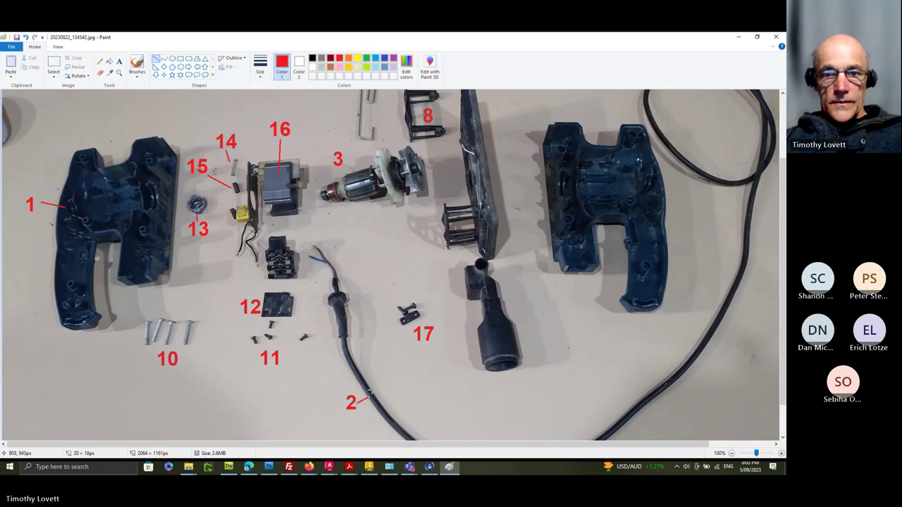
pyautogui.moveTo(409, 334); pyautogui.dragTo(406, 320)
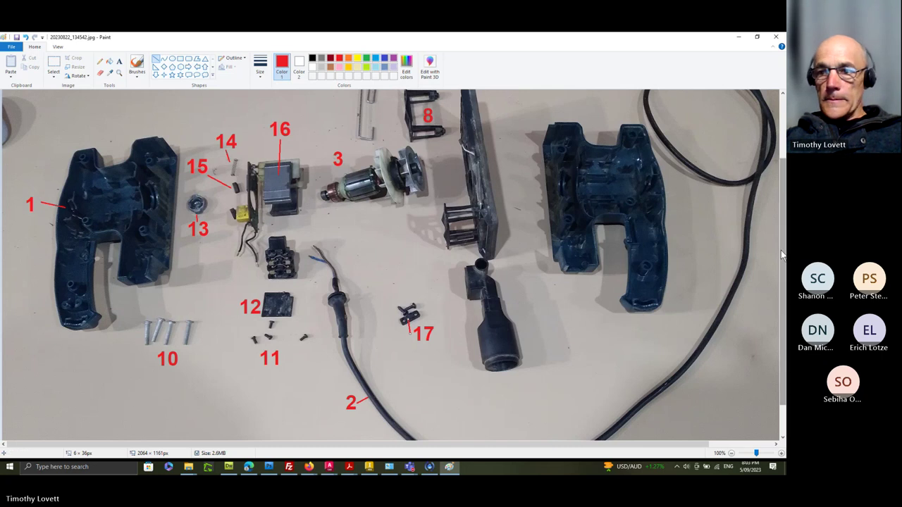
# Step: Draw red leader lines from labels 9, 8, 7, 6, 5 and 4 to their parts
pyautogui.moveTo(780, 251); pyautogui.dragTo(780, 184)
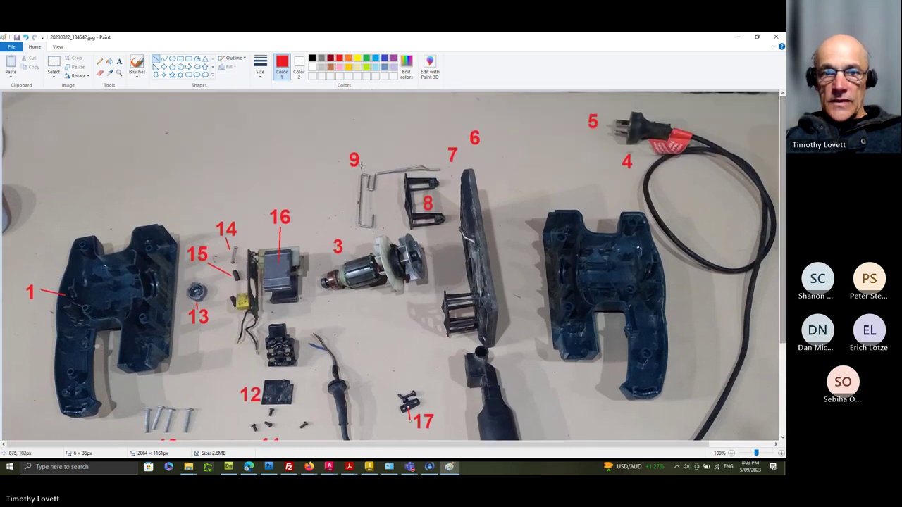
pyautogui.moveTo(359, 162); pyautogui.dragTo(377, 177)
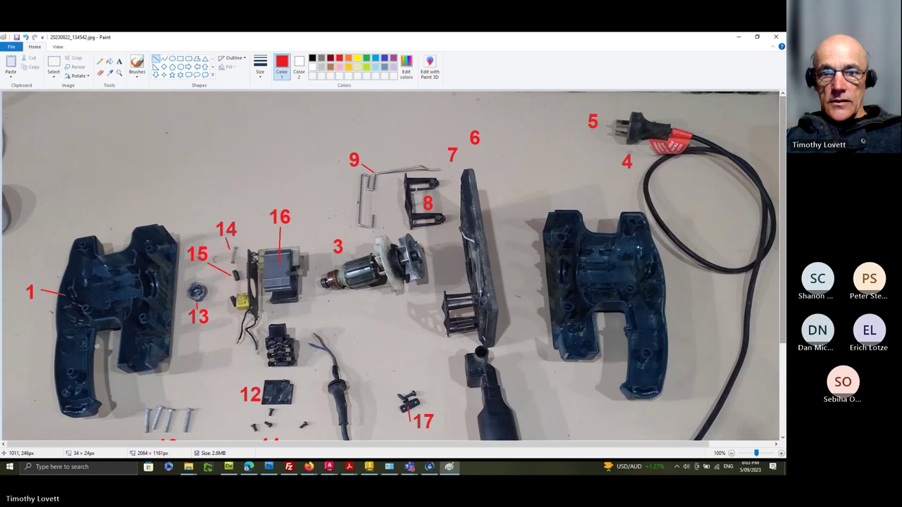
pyautogui.moveTo(420, 202); pyautogui.dragTo(414, 198)
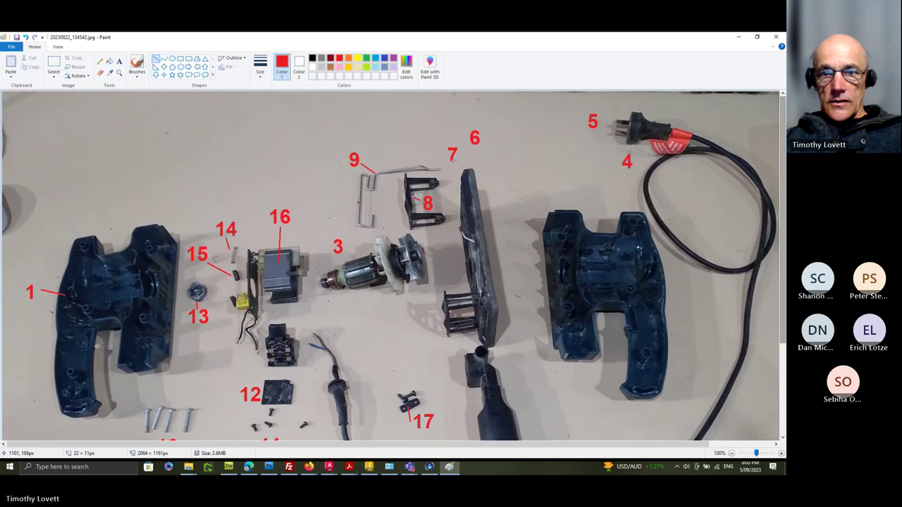
pyautogui.moveTo(453, 163)
pyautogui.mouseDown()
pyautogui.moveTo(461, 175)
pyautogui.moveTo(473, 162)
pyautogui.moveTo(471, 171)
pyautogui.mouseUp()
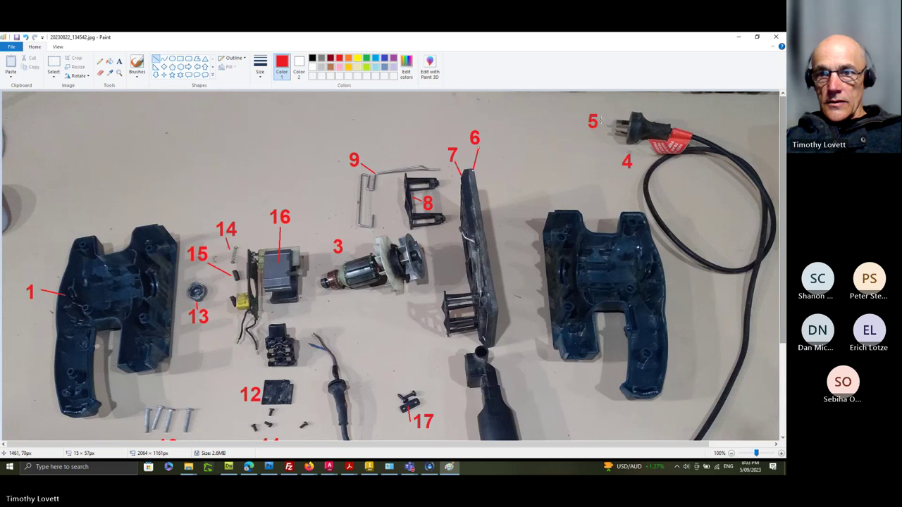
pyautogui.moveTo(600, 121); pyautogui.dragTo(615, 123)
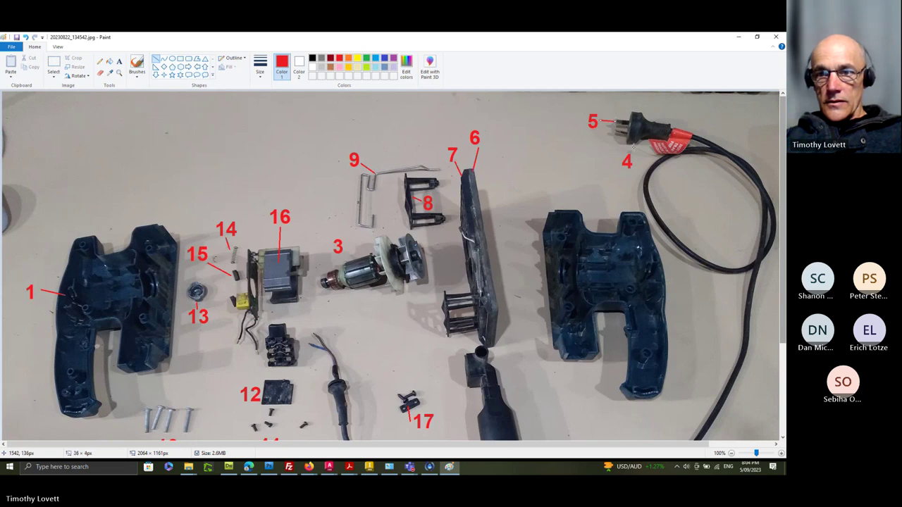
pyautogui.moveTo(632, 159); pyautogui.dragTo(643, 131)
# Step: Remove the stray label "3" above the motor armature by covering it with a copied patch of the plain background beside it
pyautogui.moveTo(783, 185)
pyautogui.mouseDown()
pyautogui.moveTo(784, 264)
pyautogui.moveTo(783, 201)
pyautogui.mouseUp()
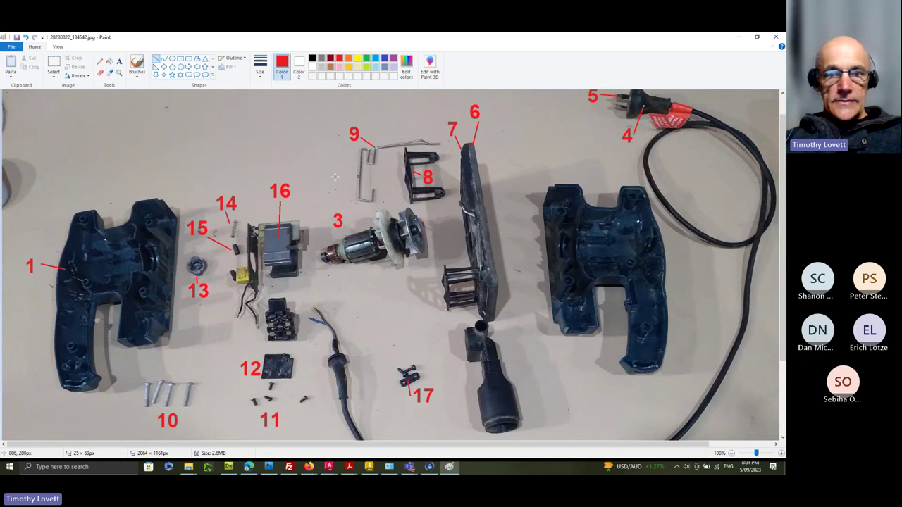
pyautogui.click(53, 65)
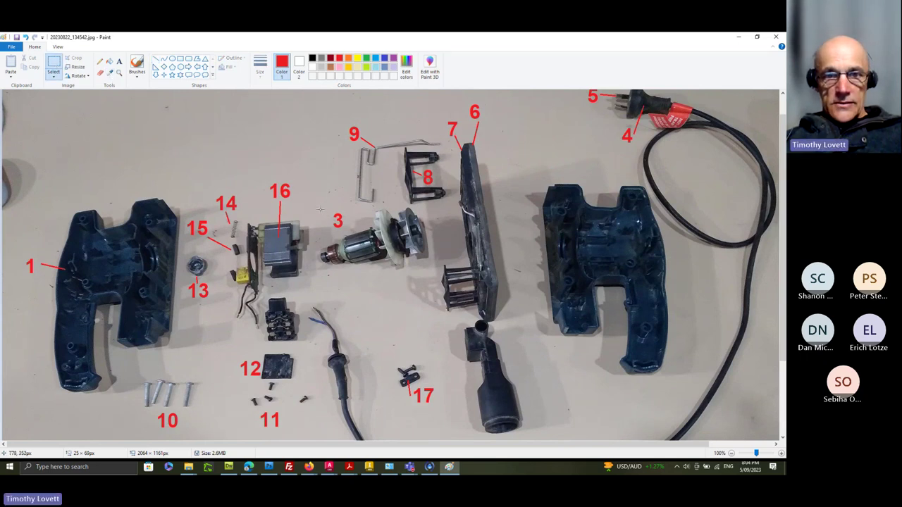
pyautogui.moveTo(327, 219); pyautogui.dragTo(331, 224)
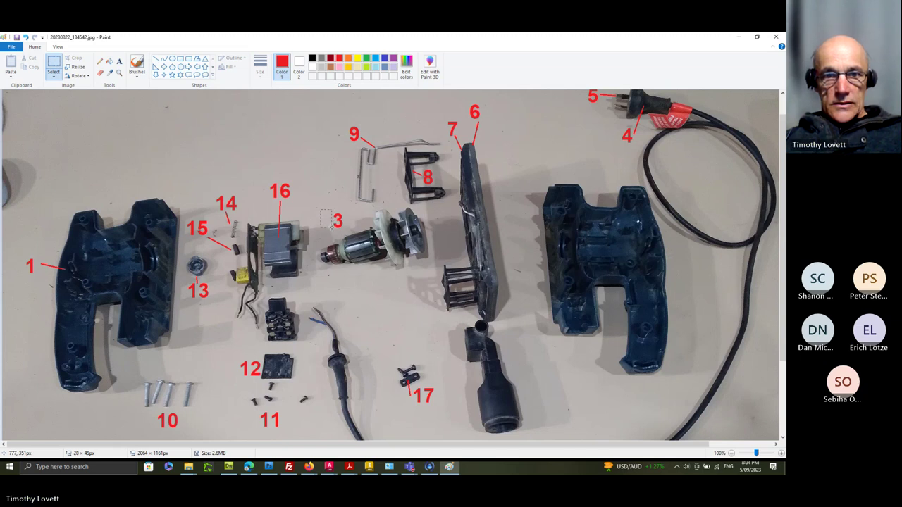
pyautogui.click(331, 224)
pyautogui.hotkey('ctrl', 'v')
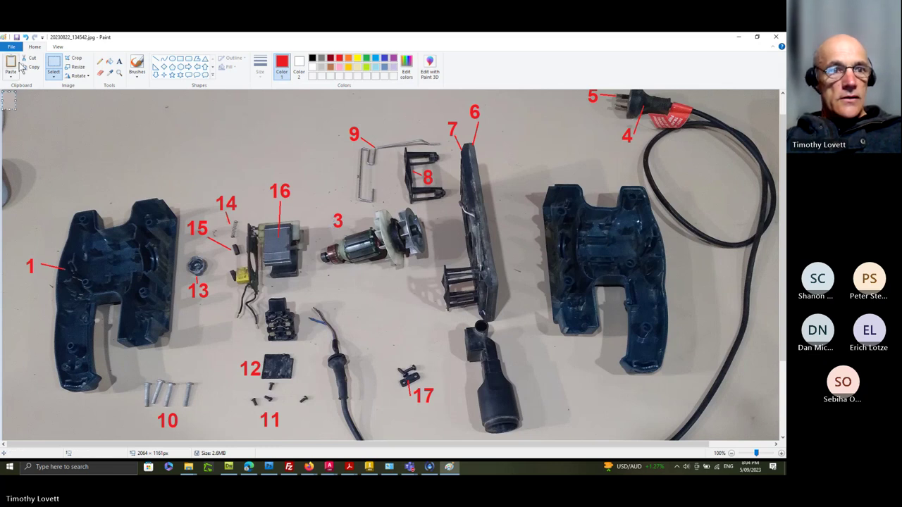
pyautogui.moveTo(9, 100); pyautogui.dragTo(339, 221)
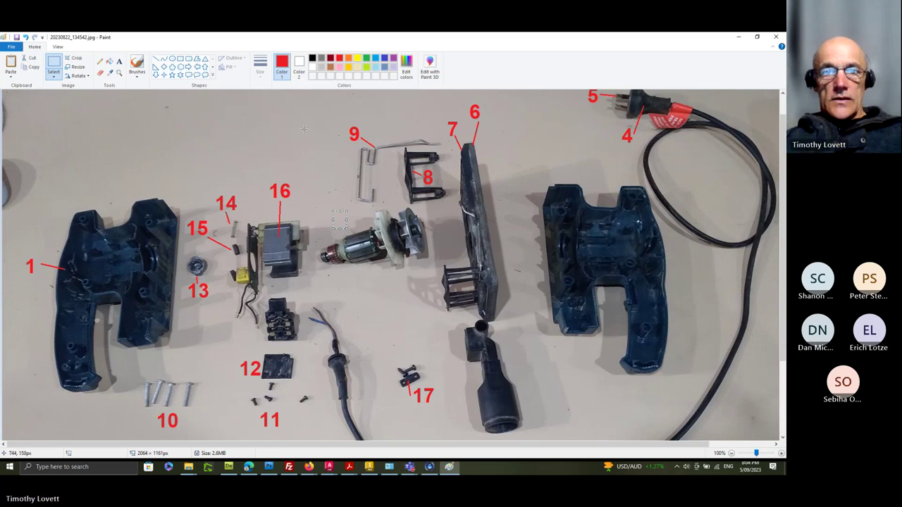
pyautogui.press('Escape')
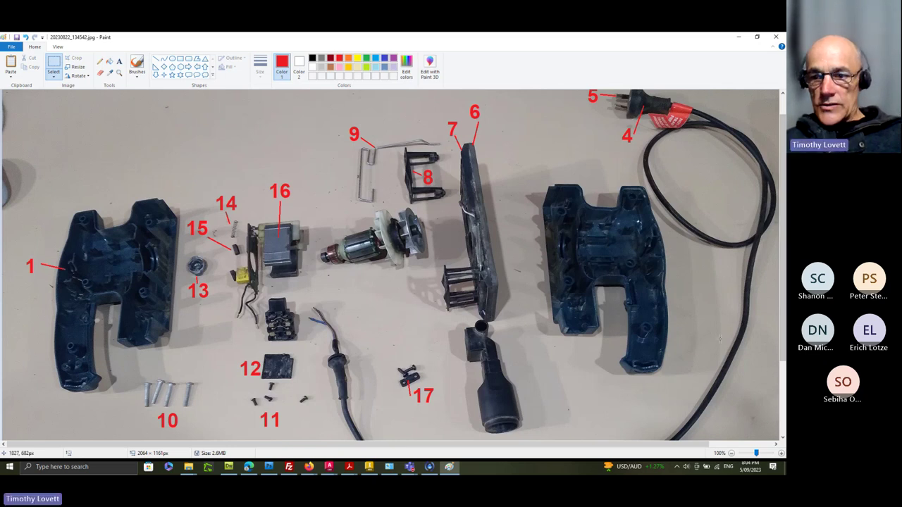
pyautogui.click(730, 453)
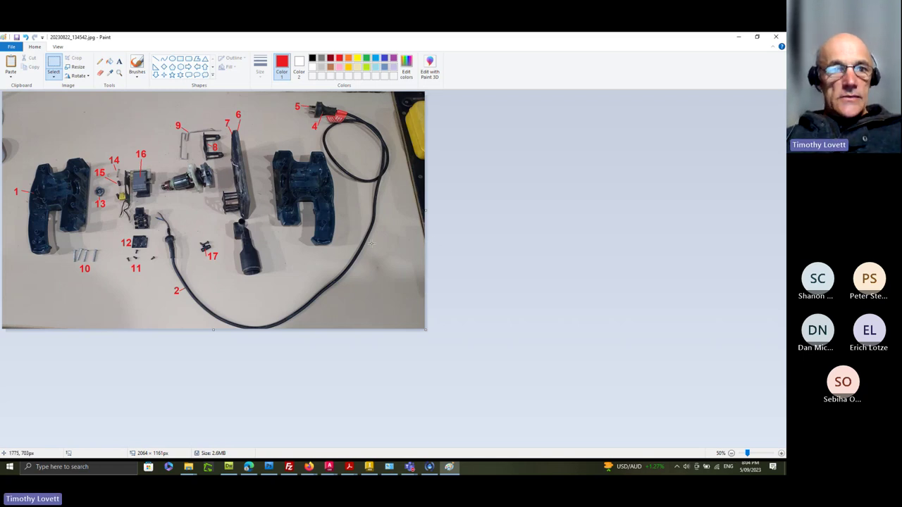
# Step: Trim the yellow object off the photo's right edge by narrowing the canvas to about 1926 × 1160 px
pyautogui.click(54, 70)
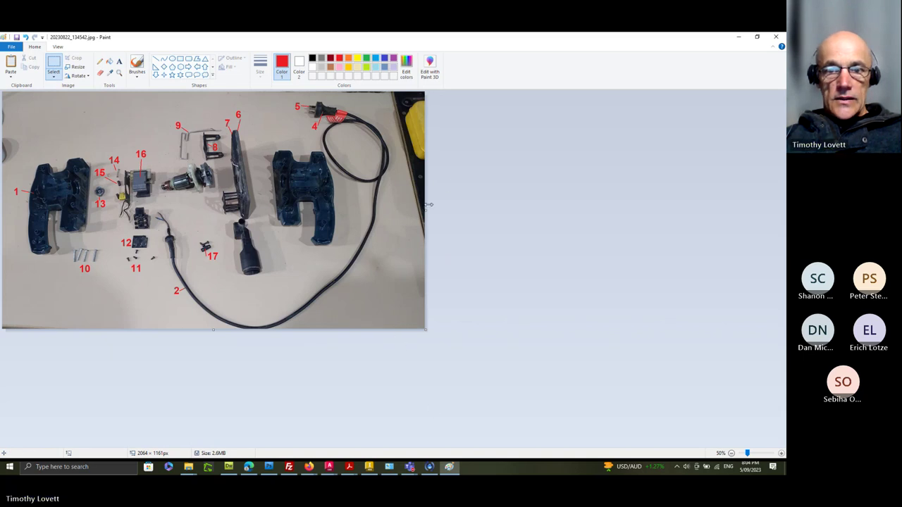
pyautogui.moveTo(427, 211); pyautogui.dragTo(396, 211)
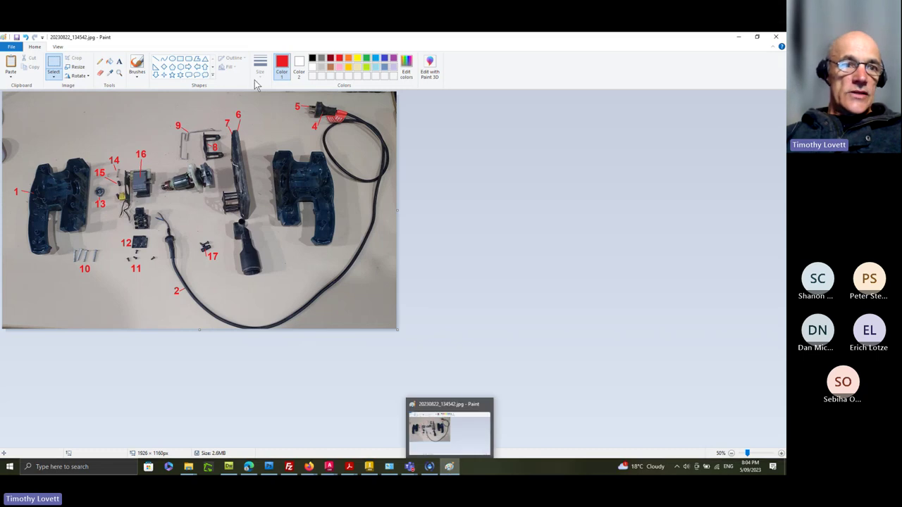
# Step: Start saving the photo as a copy and browse on drive C: to TAFE\TAFE 2023\Materials\video\Product Study Write-up\images
pyautogui.click(13, 47)
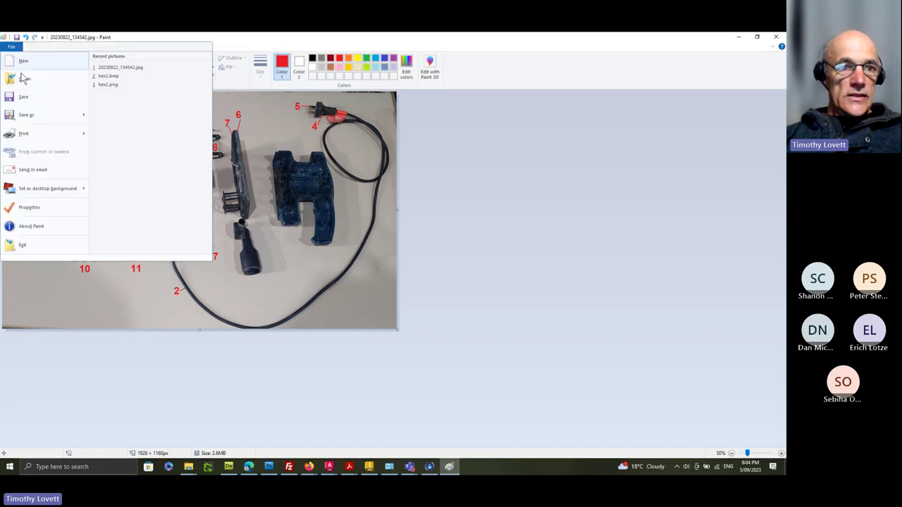
pyautogui.click(34, 116)
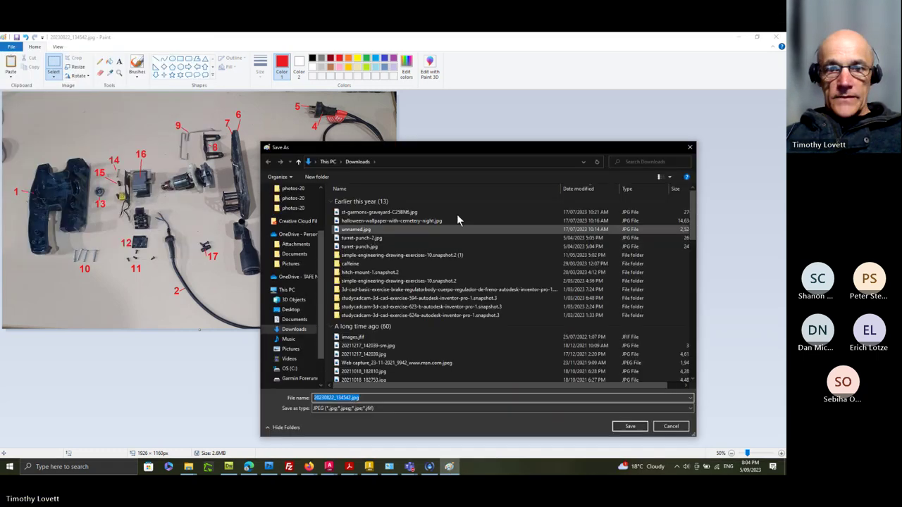
pyautogui.click(286, 290)
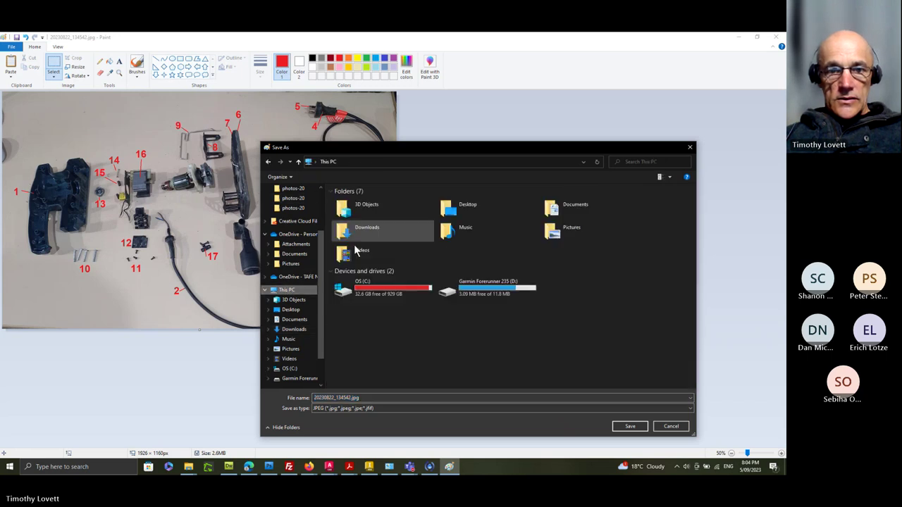
pyautogui.doubleClick(363, 291)
pyautogui.click(346, 287)
pyautogui.doubleClick(349, 292)
pyautogui.scroll(-5, 346, 324)
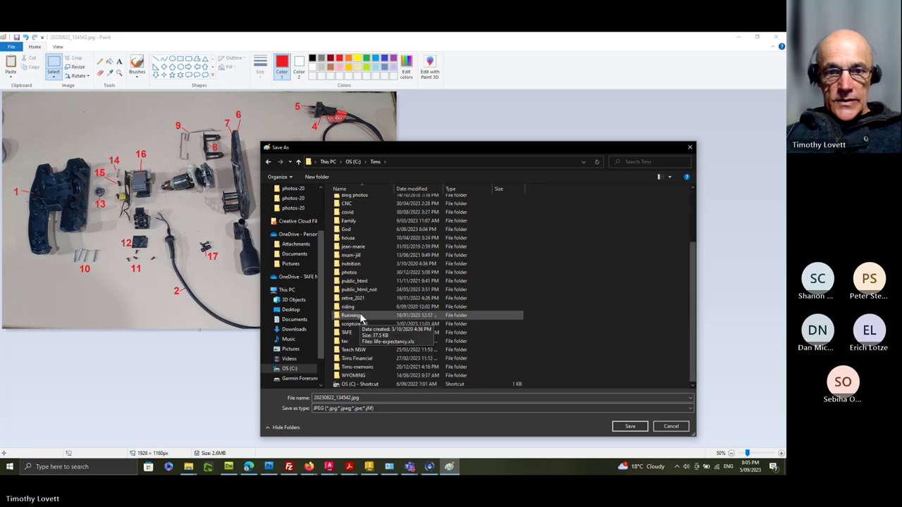
pyautogui.doubleClick(345, 332)
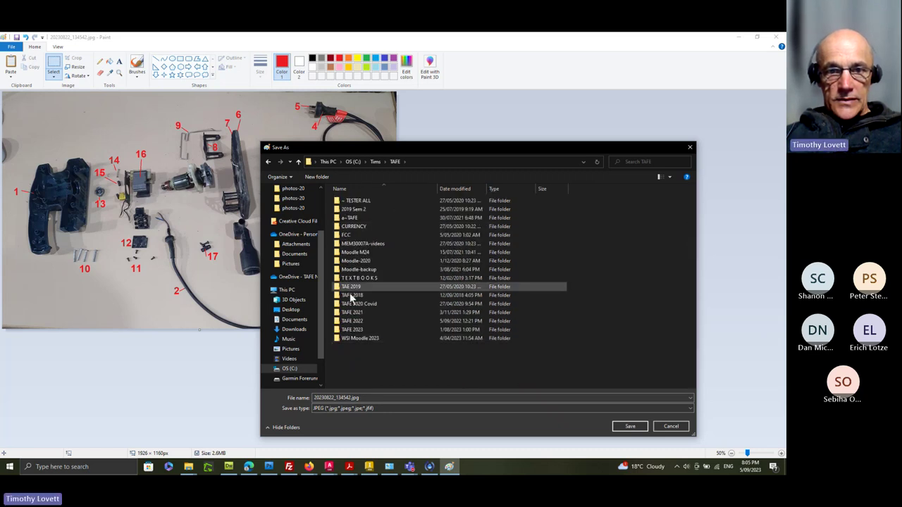
pyautogui.doubleClick(354, 330)
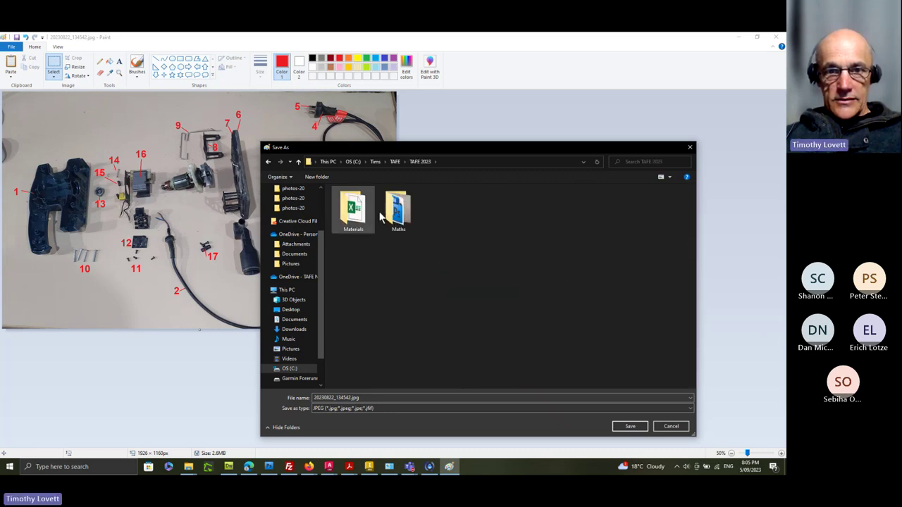
pyautogui.doubleClick(358, 213)
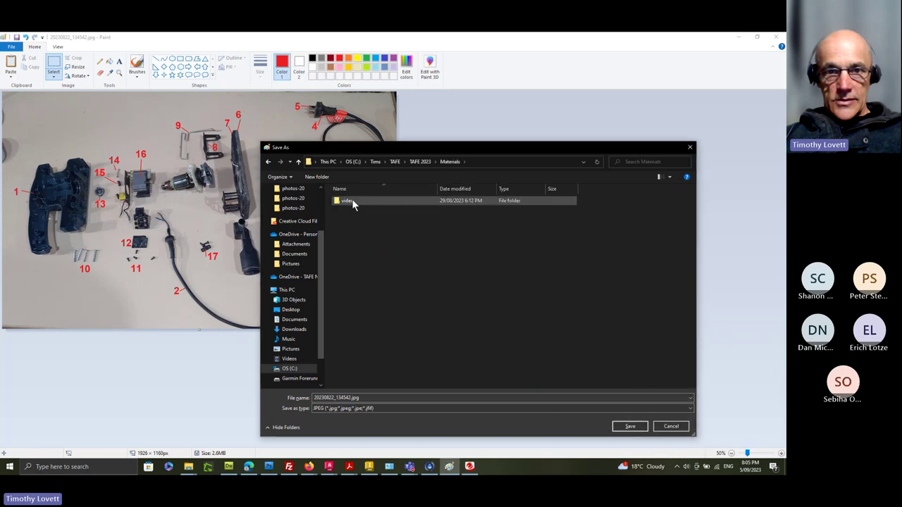
pyautogui.doubleClick(350, 202)
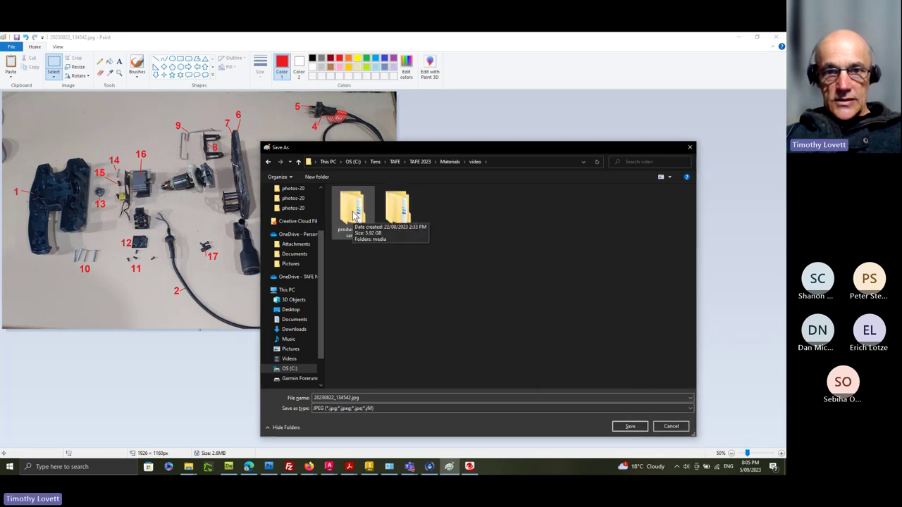
pyautogui.doubleClick(404, 214)
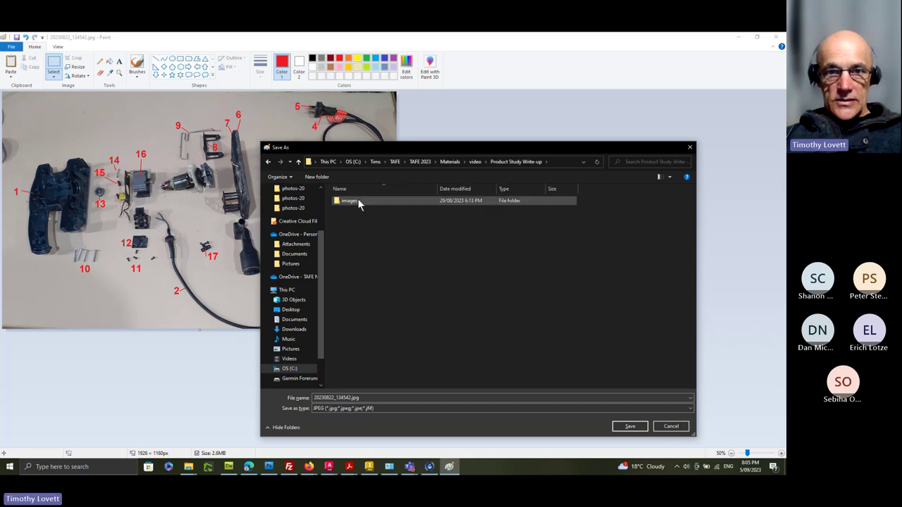
pyautogui.doubleClick(346, 203)
# Step: Name the copy numbered-20230822_134542.jpg and save it in the images folder
pyautogui.click(350, 395)
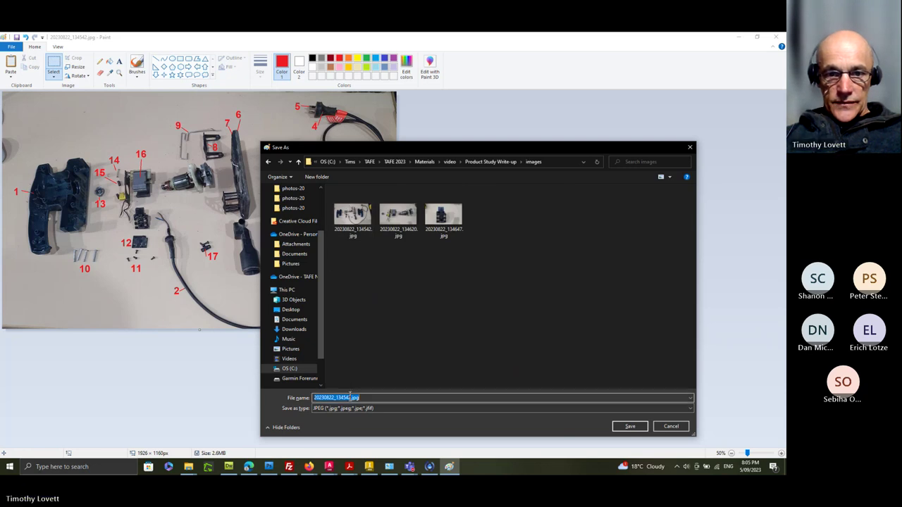
pyautogui.click(350, 398)
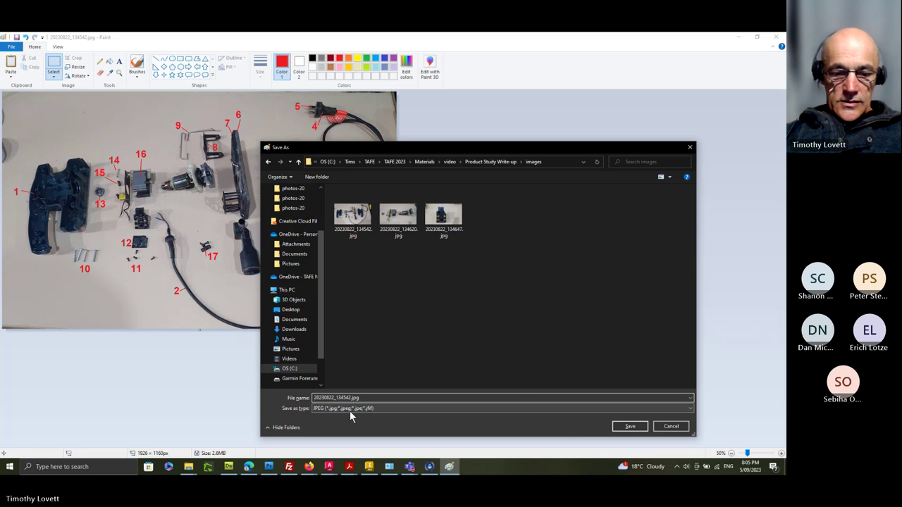
pyautogui.write('numbered-')
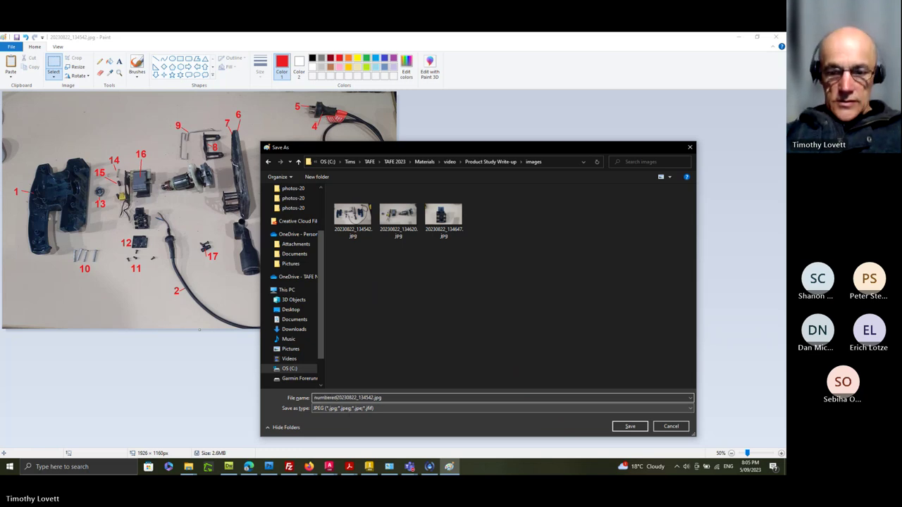
pyautogui.click(630, 426)
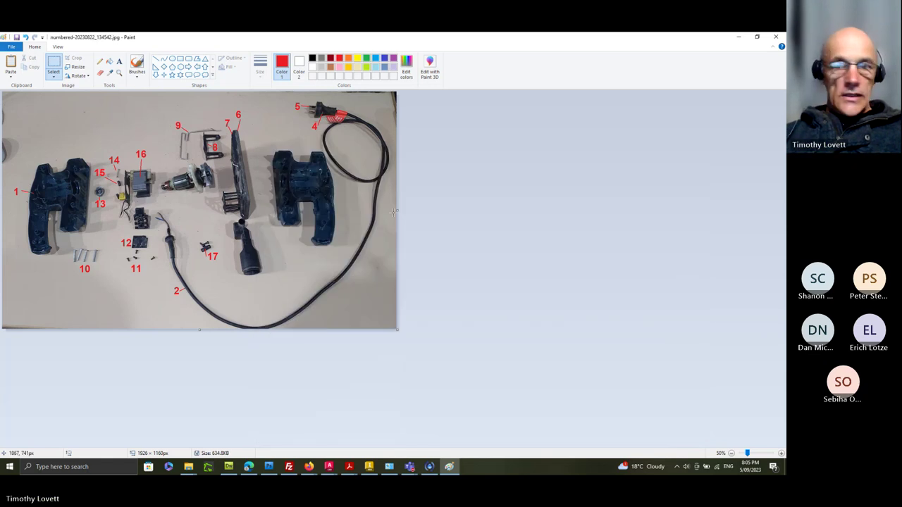
# Step: Move the labelled photo's window aside, open 20230822_134647.jpg in Paint and maximize its window
pyautogui.click(761, 40)
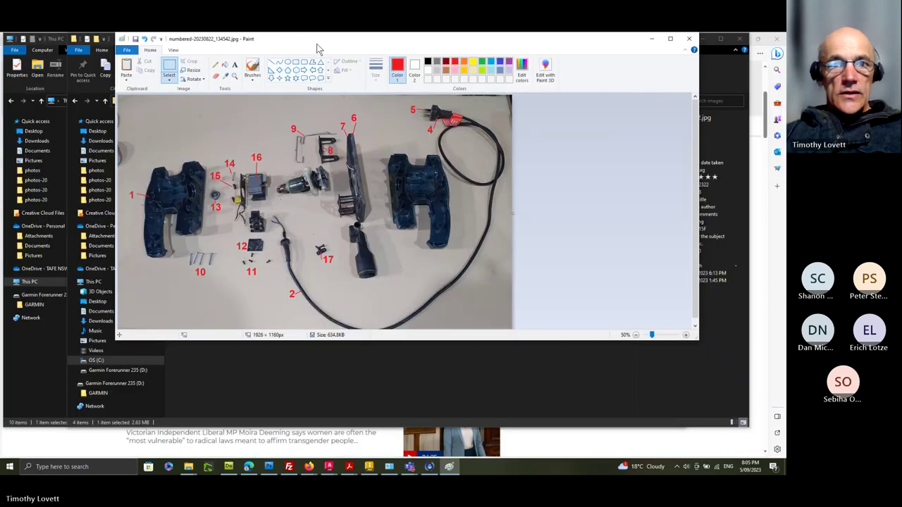
pyautogui.moveTo(317, 44)
pyautogui.mouseDown()
pyautogui.moveTo(554, 121)
pyautogui.moveTo(618, 101)
pyautogui.mouseUp()
pyautogui.moveTo(285, 143); pyautogui.dragTo(617, 239)
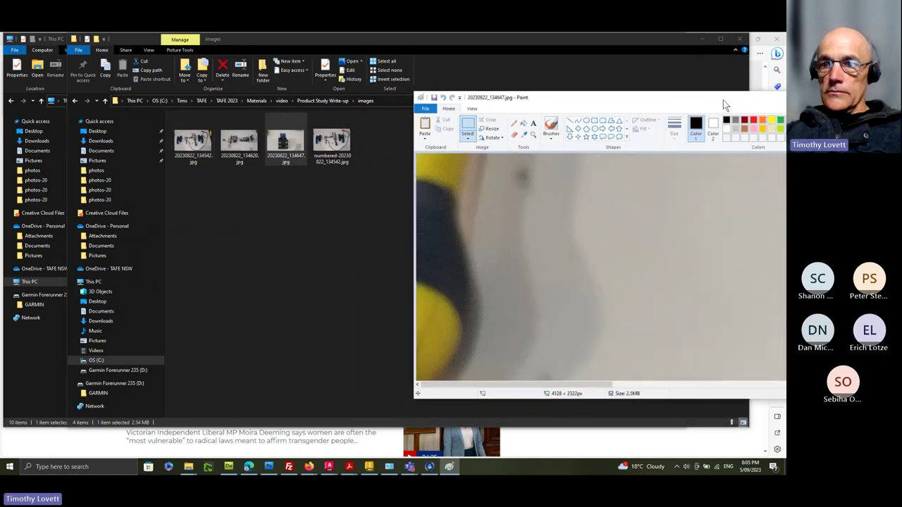
pyautogui.moveTo(723, 100); pyautogui.dragTo(364, 98)
pyautogui.click(611, 97)
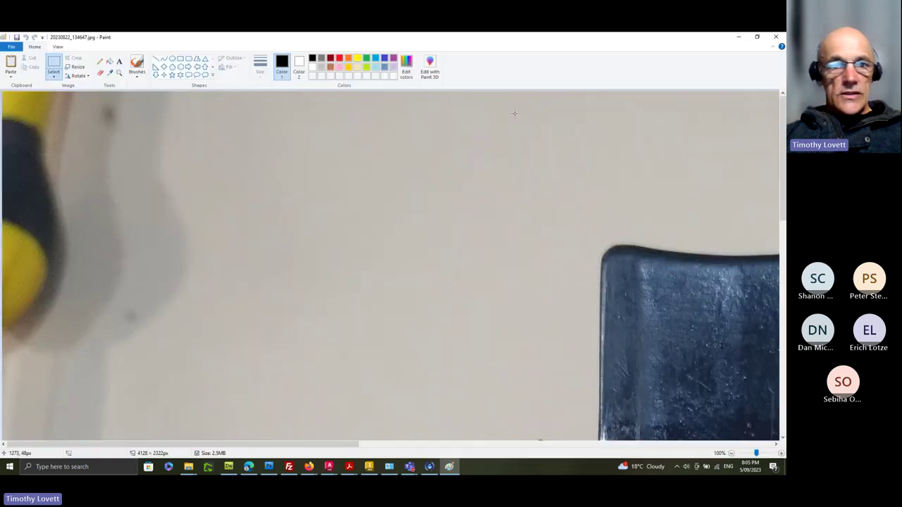
# Step: Resize the switch photo to 25 percent with the aspect ratio maintained, and activate the Text tool
pyautogui.click(76, 67)
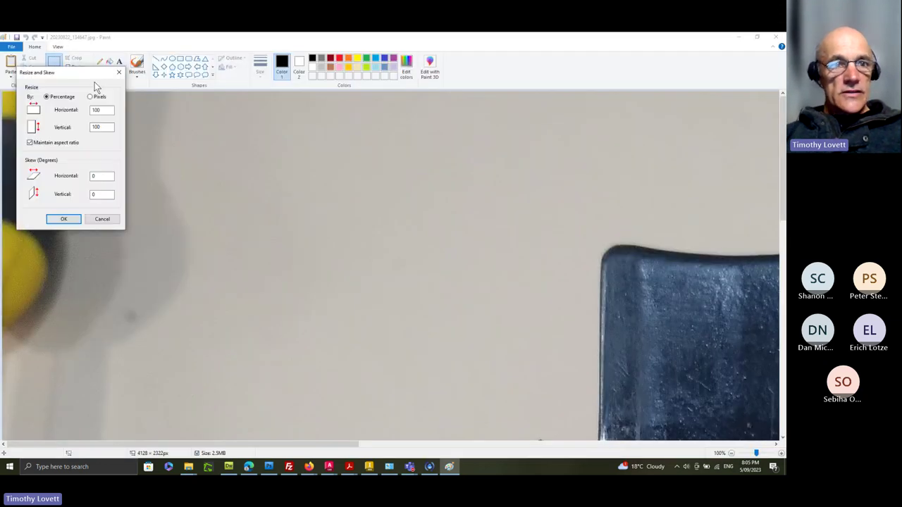
pyautogui.doubleClick(92, 110)
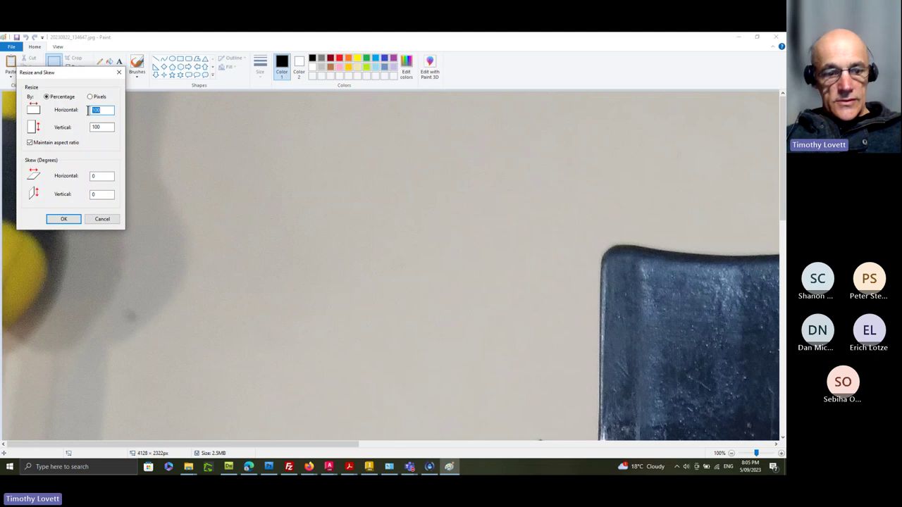
pyautogui.write('25')
pyautogui.click(57, 218)
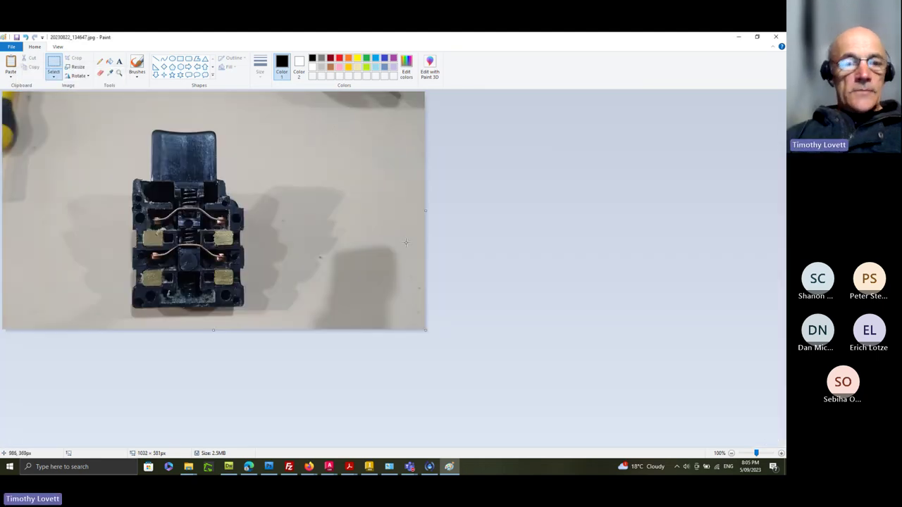
pyautogui.click(119, 61)
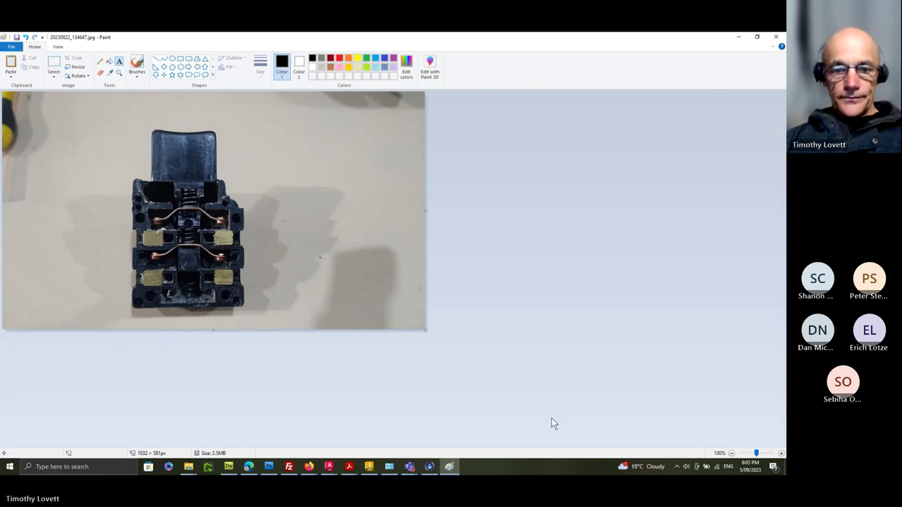
# Step: View numbered-20230822_134542.jpg from the images folder to check which numbers are used, and return to the switch photo in Paint
pyautogui.moveTo(191, 470)
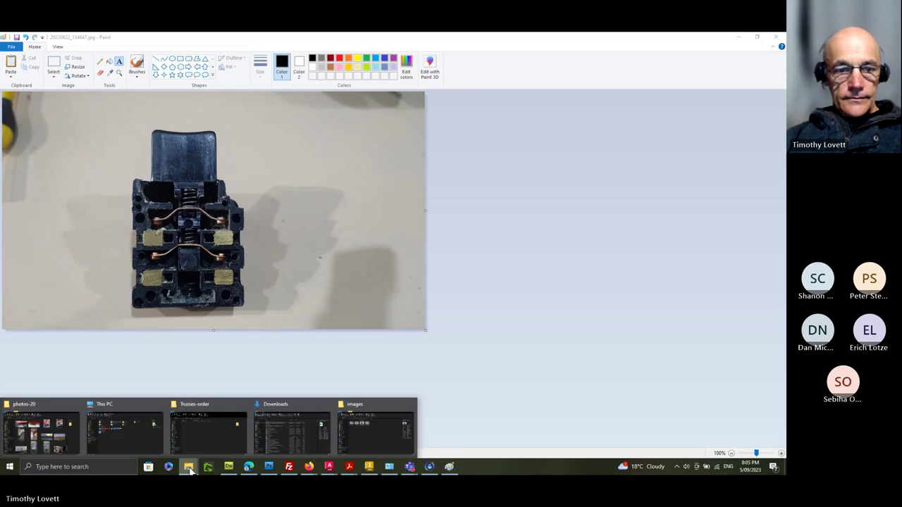
pyautogui.moveTo(134, 437)
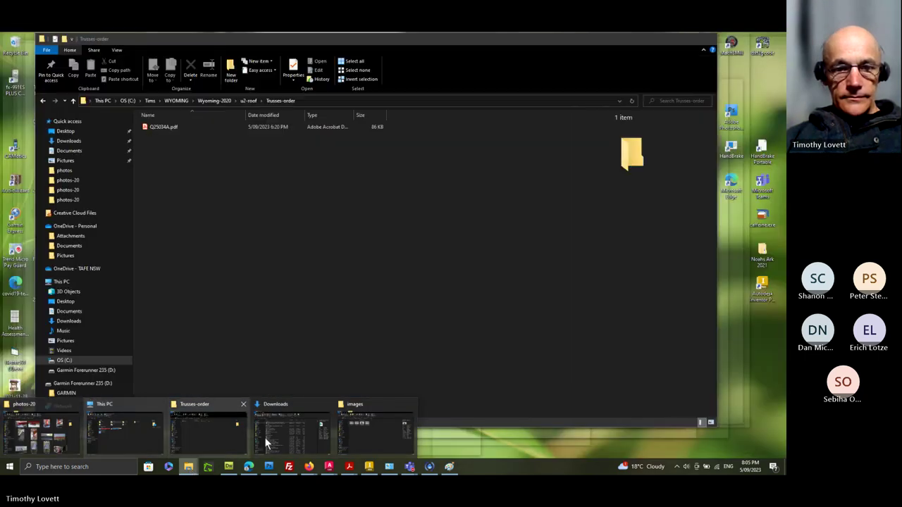
pyautogui.click(375, 436)
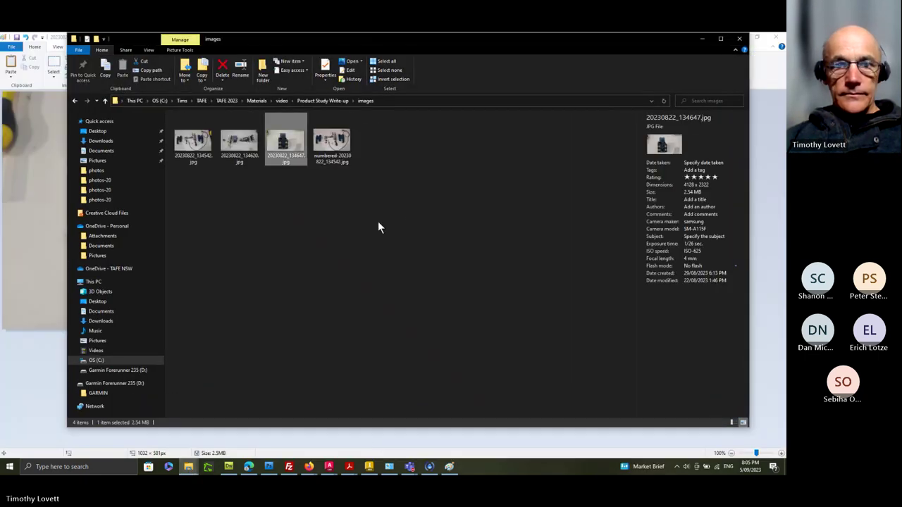
pyautogui.doubleClick(335, 140)
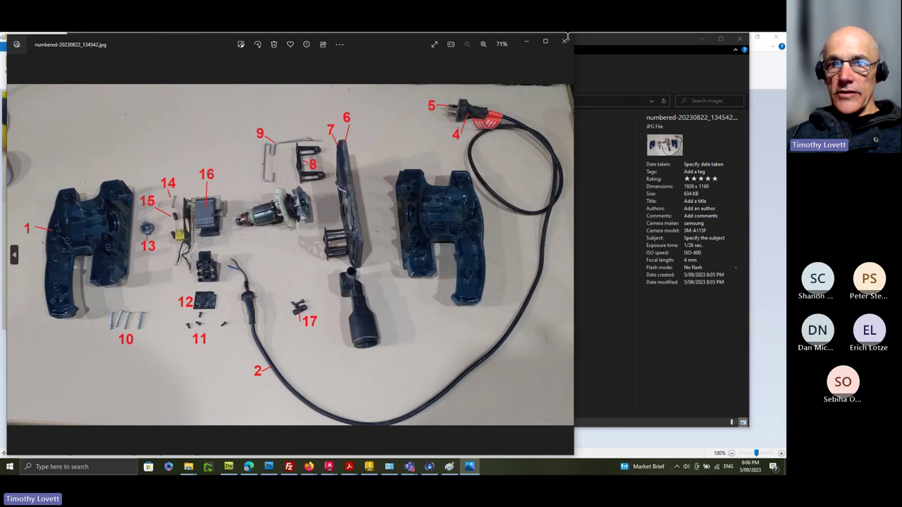
pyautogui.click(527, 40)
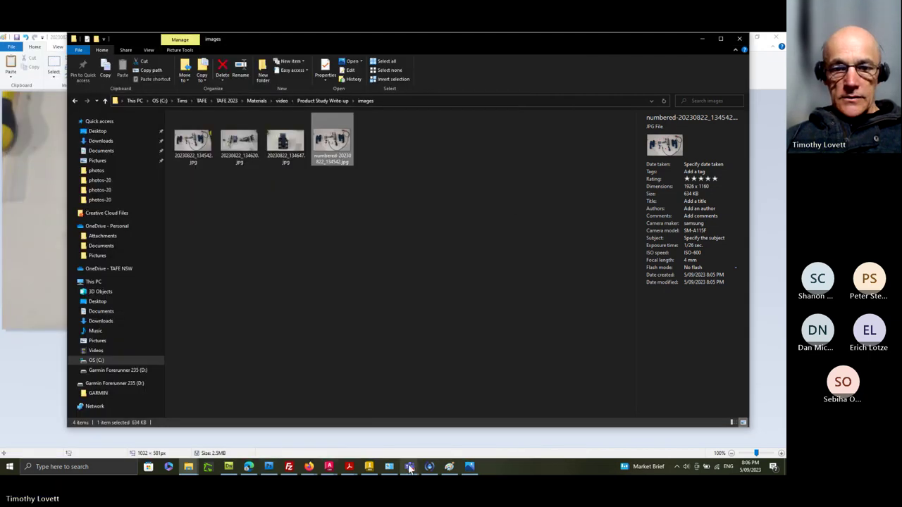
pyautogui.click(449, 466)
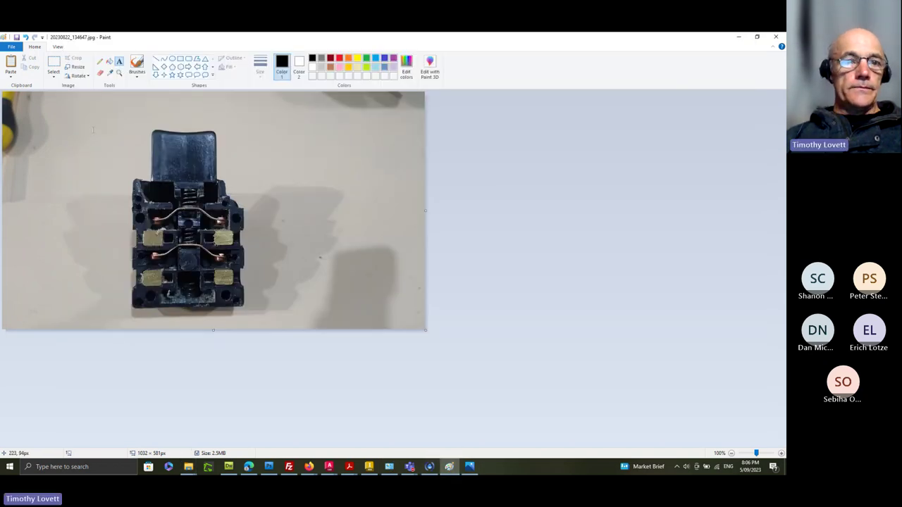
# Step: Add the label "18" in bold red text beside the switch's black trigger at its upper left
pyautogui.moveTo(82, 125); pyautogui.dragTo(80, 127)
pyautogui.write('1')
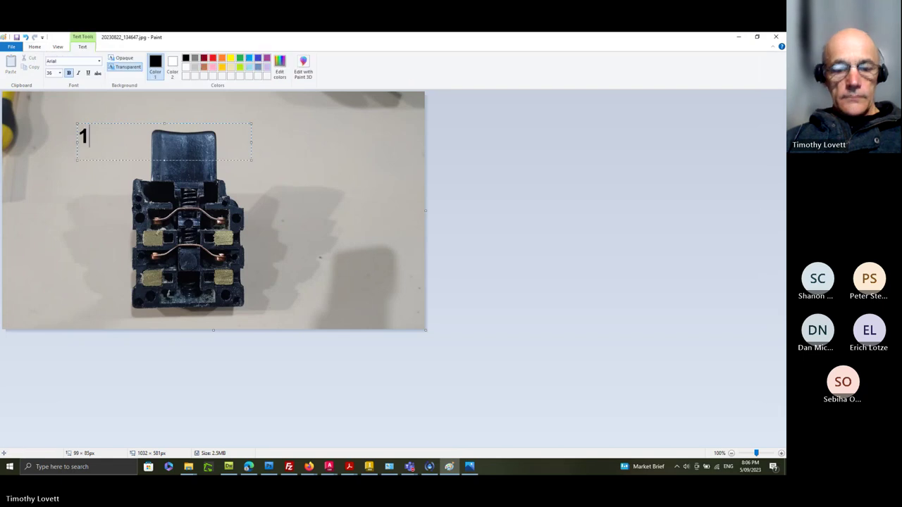
pyautogui.write('8')
pyautogui.moveTo(103, 136); pyautogui.dragTo(73, 134)
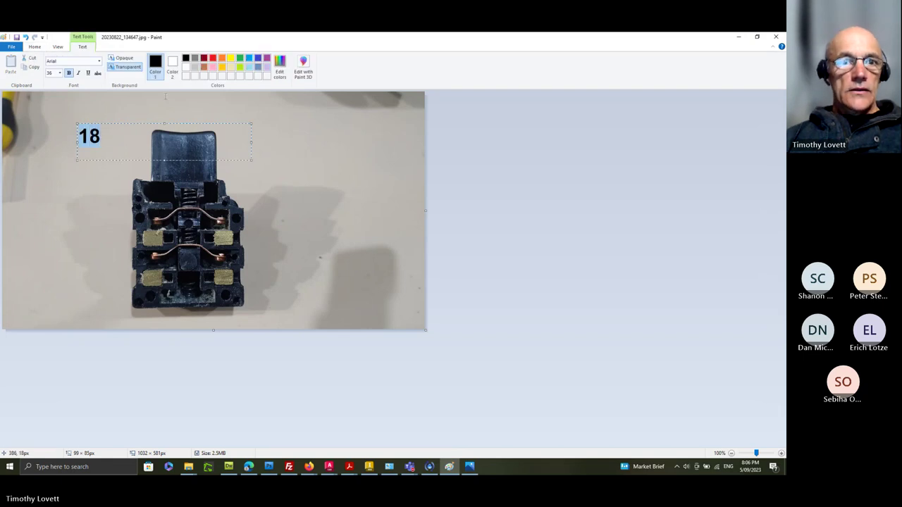
pyautogui.click(211, 59)
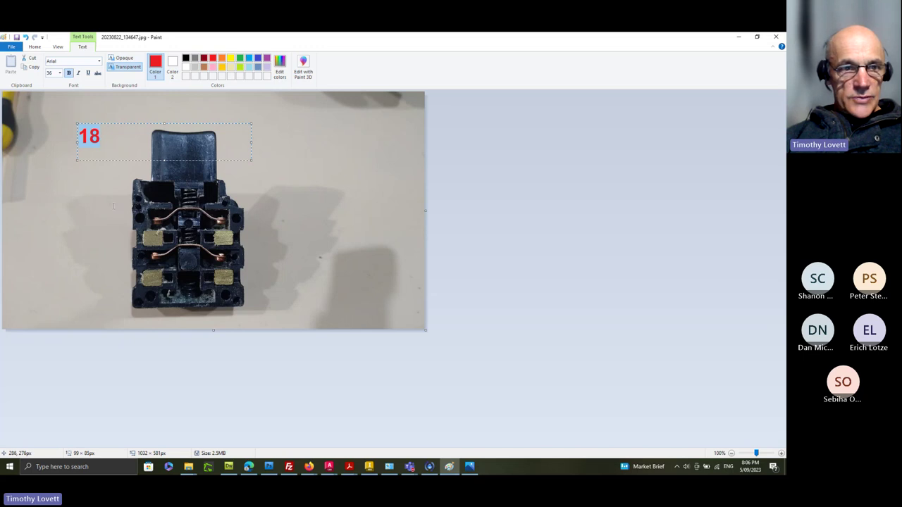
# Step: Add red labels "19", "18" and "19" one below another along the left side of the switch housing
pyautogui.moveTo(79, 188); pyautogui.dragTo(78, 188)
pyautogui.write('19')
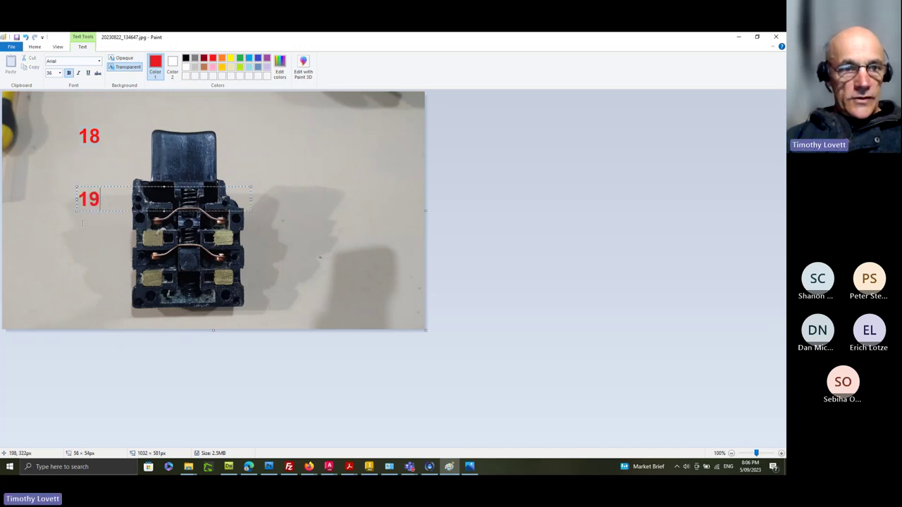
pyautogui.click(81, 223)
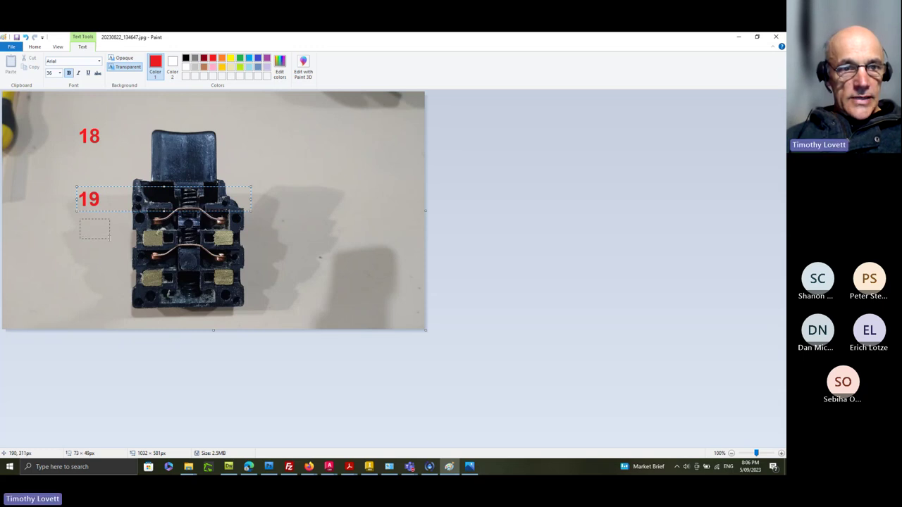
pyautogui.write('18')
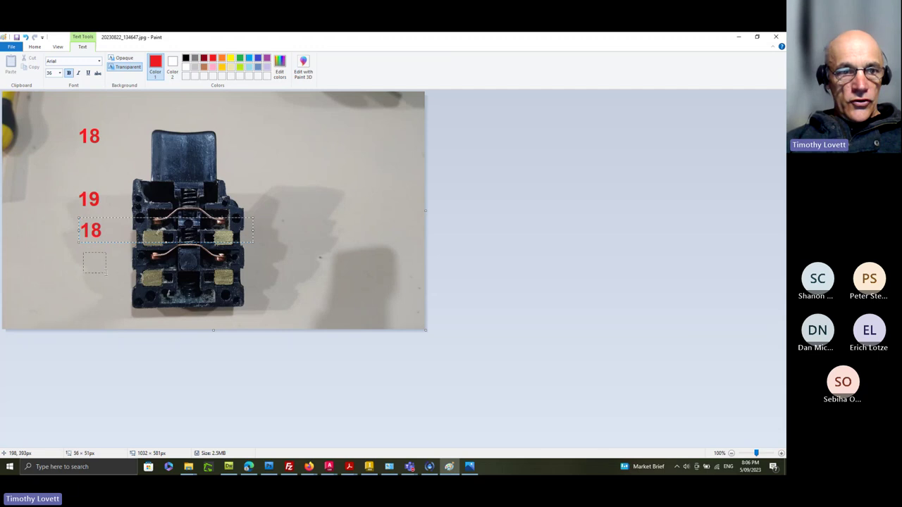
pyautogui.click(84, 254)
pyautogui.write('19')
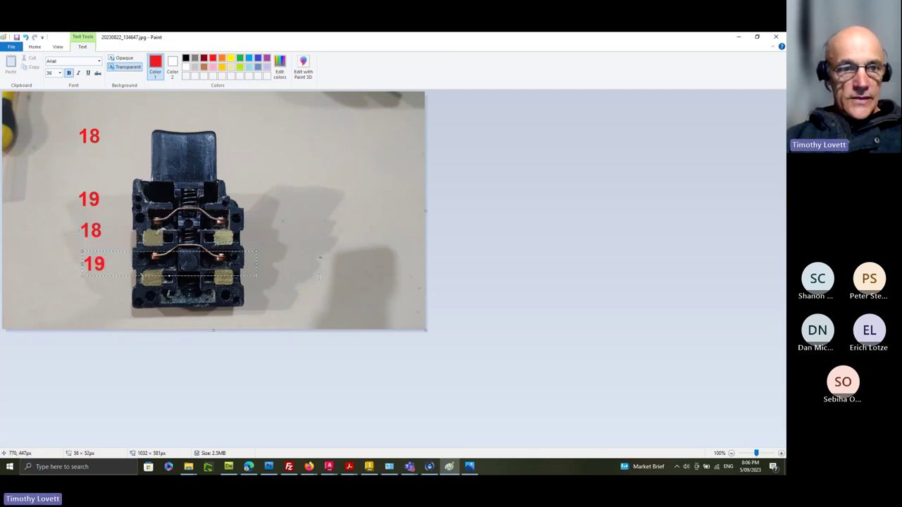
# Step: Draw red leader lines from the upper "18" to the black trigger and from the upper "19" to the spring
pyautogui.moveTo(81, 290); pyautogui.dragTo(110, 315)
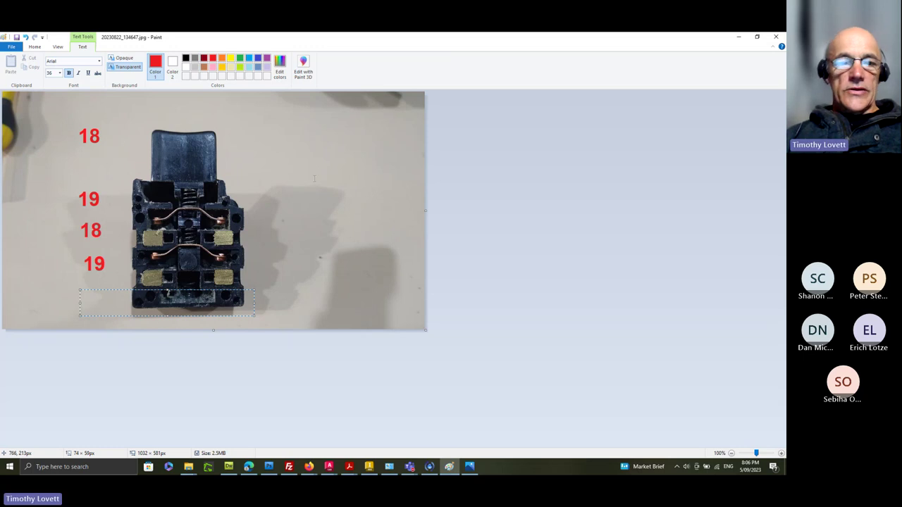
pyautogui.click(268, 186)
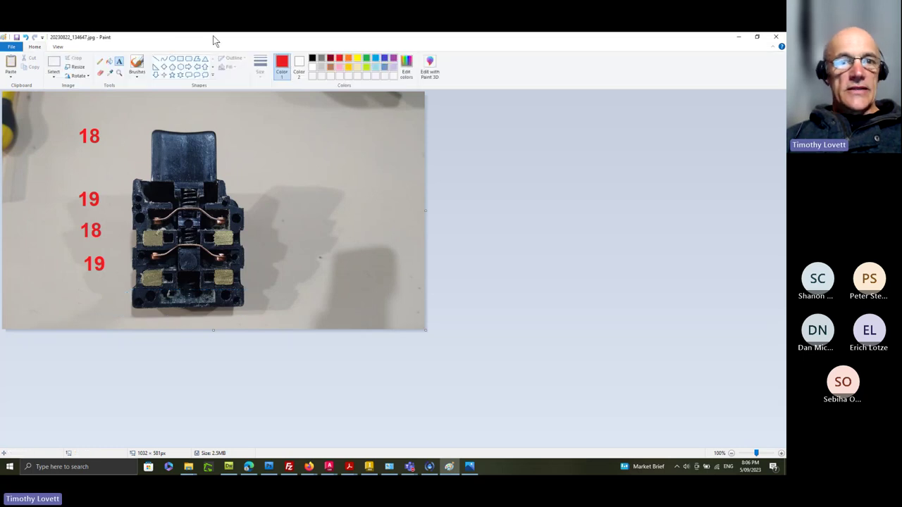
pyautogui.click(156, 60)
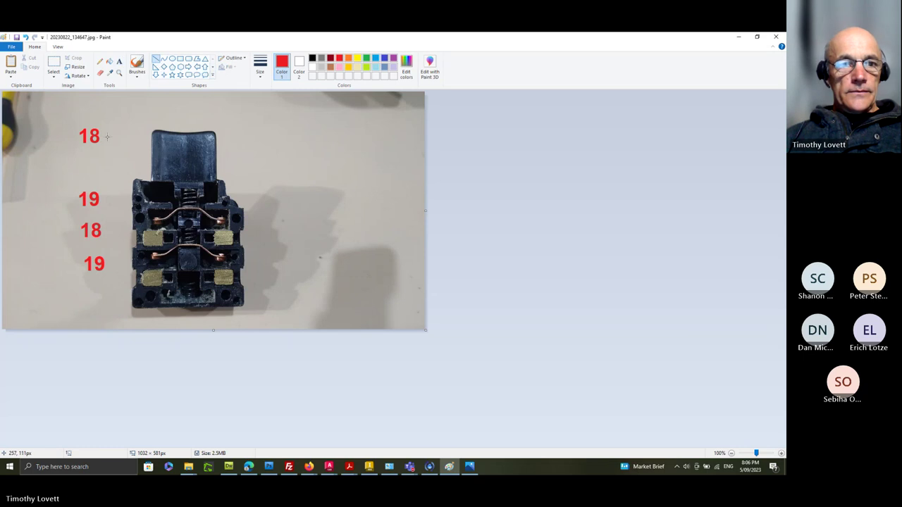
pyautogui.moveTo(103, 137); pyautogui.dragTo(171, 153)
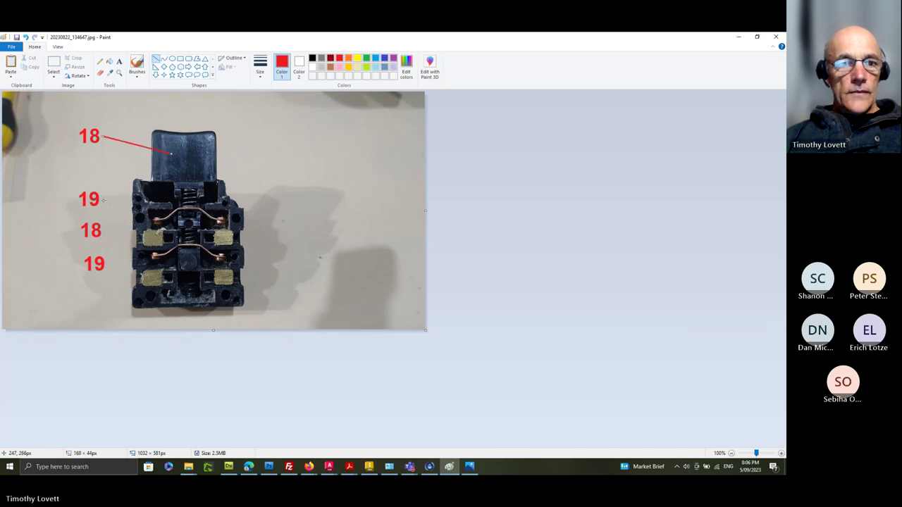
pyautogui.moveTo(103, 199); pyautogui.dragTo(187, 199)
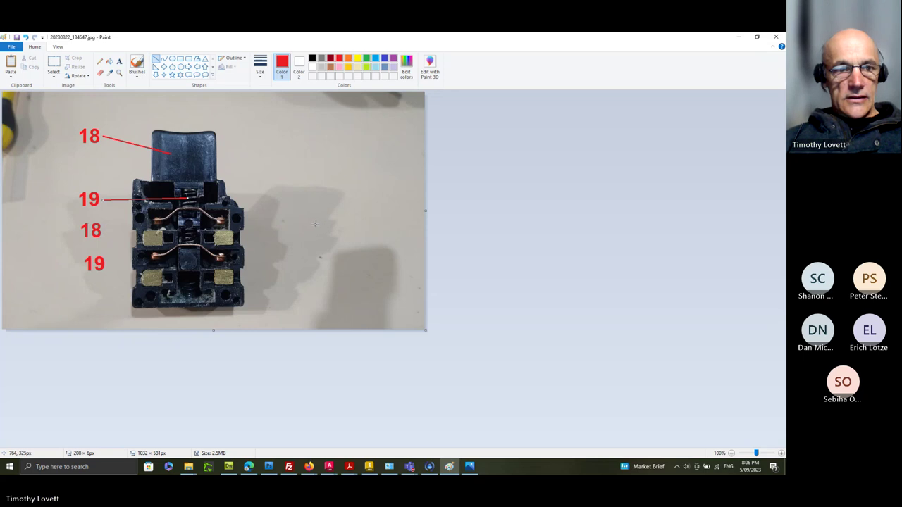
# Step: Undo both leader lines and the two lowest labels, "18" and "19", beside the switch housing
pyautogui.hotkey('ctrl', 'z')
pyautogui.hotkey('ctrl', 'z')
pyautogui.hotkey('ctrl', 'z')
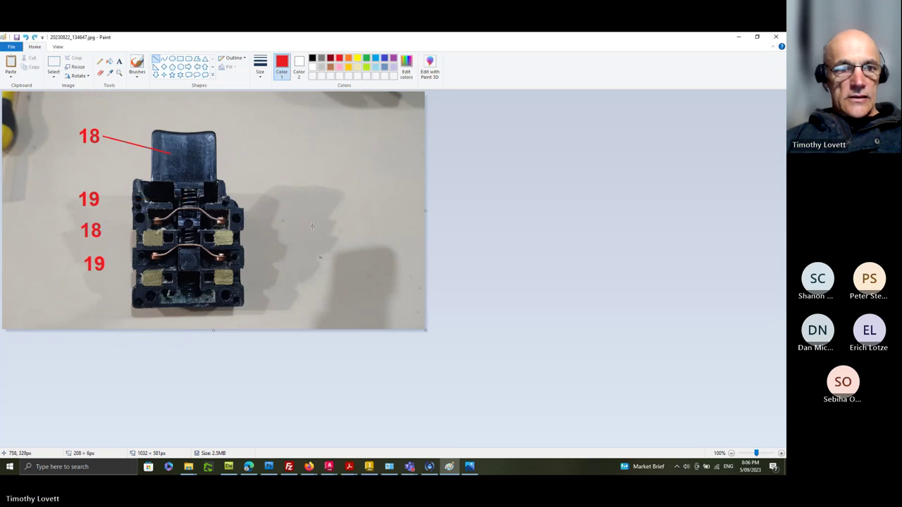
pyautogui.hotkey('ctrl', 'z')
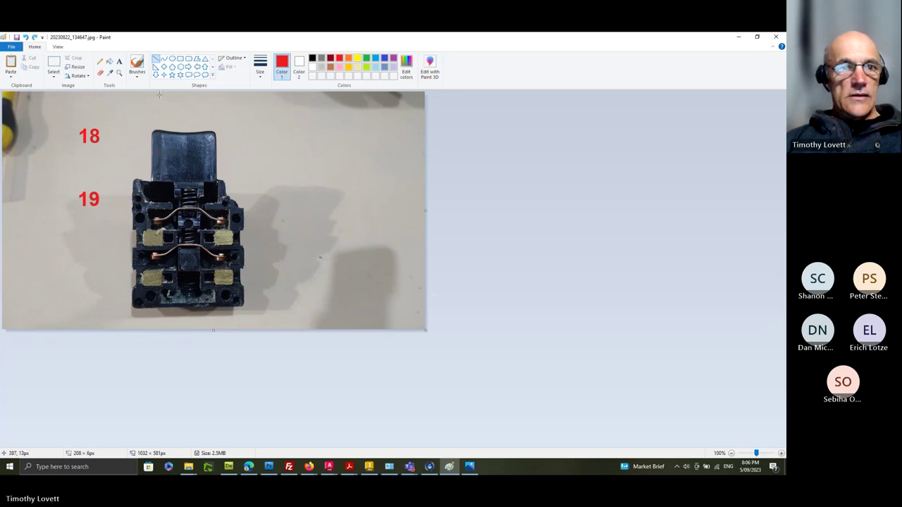
# Step: Add red labels "20" and "21" one below the other under the "19" beside the switch housing
pyautogui.click(119, 62)
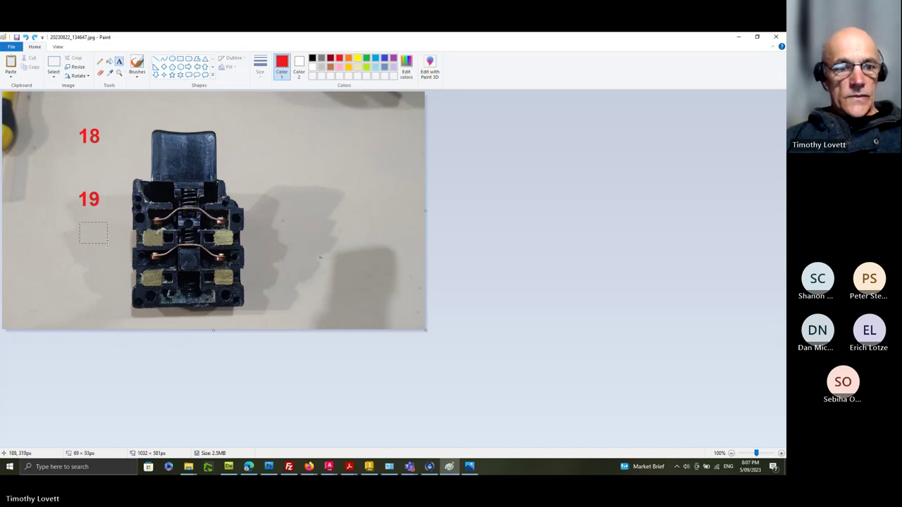
pyautogui.moveTo(107, 243); pyautogui.dragTo(108, 244)
pyautogui.write('20')
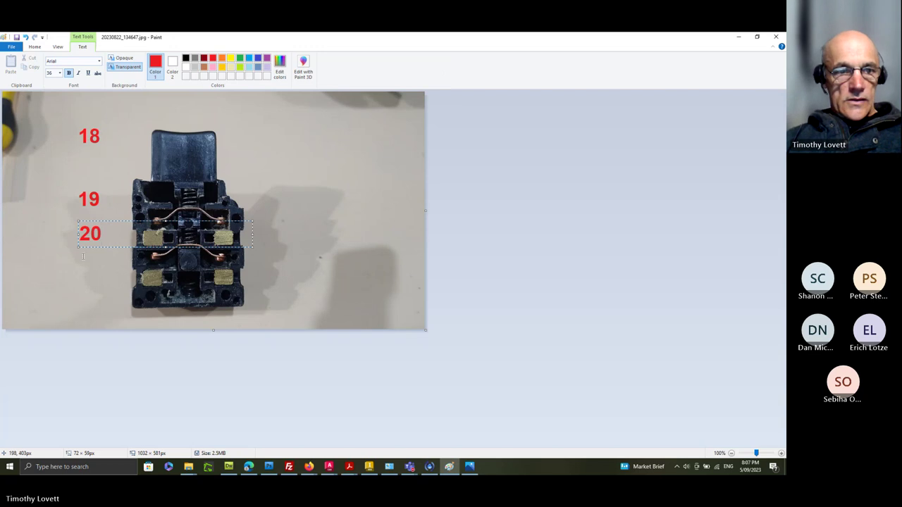
pyautogui.moveTo(81, 259); pyautogui.dragTo(81, 258)
pyautogui.write('21')
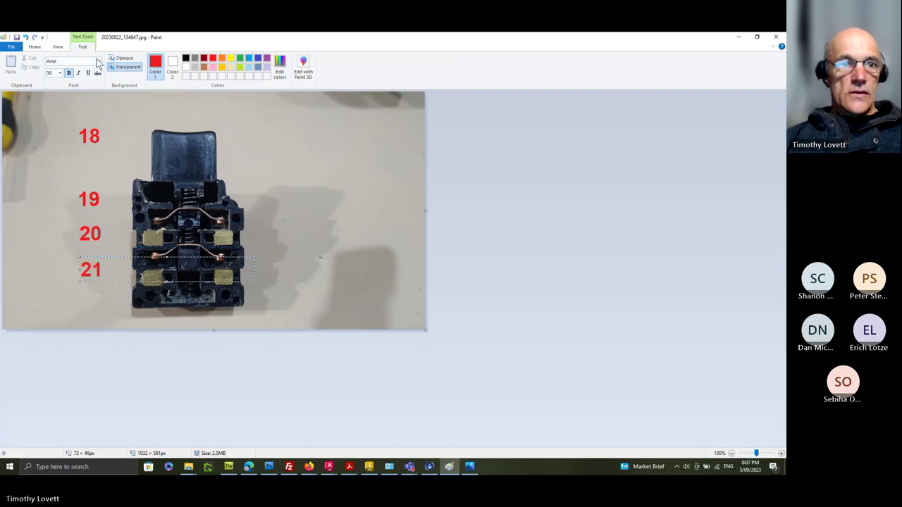
# Step: Draw red leader lines from "18" to the trigger, "19" to the spring, "20" to the upper copper contact and "21" to the upper brass pad
pyautogui.click(34, 47)
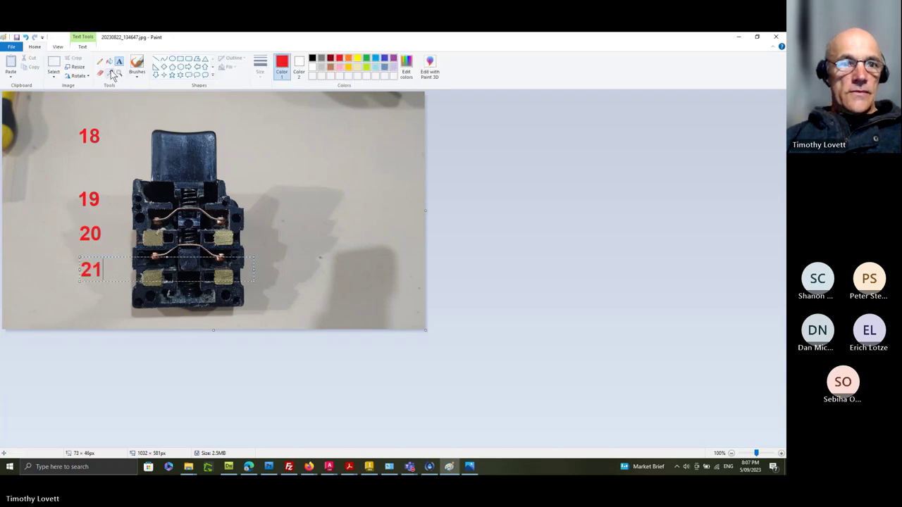
pyautogui.click(155, 59)
pyautogui.moveTo(104, 136); pyautogui.dragTo(164, 153)
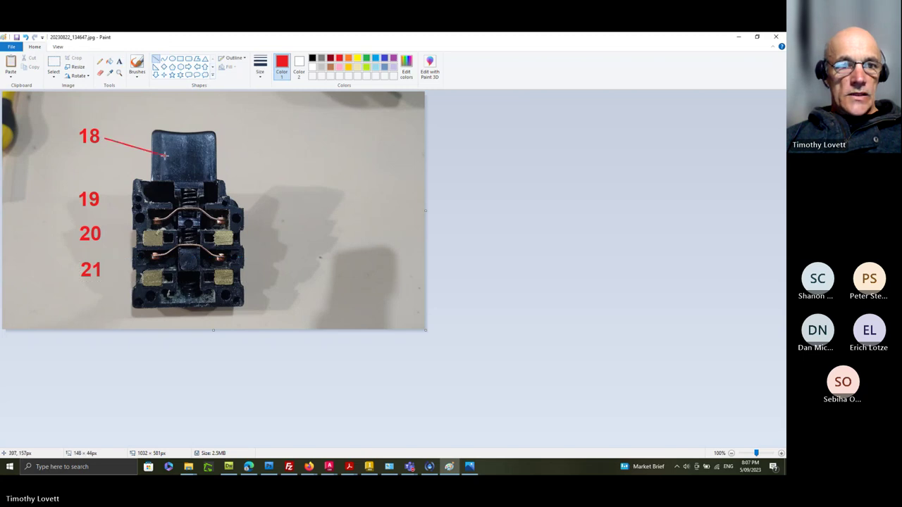
pyautogui.moveTo(102, 200); pyautogui.dragTo(192, 198)
pyautogui.moveTo(104, 232); pyautogui.dragTo(158, 219)
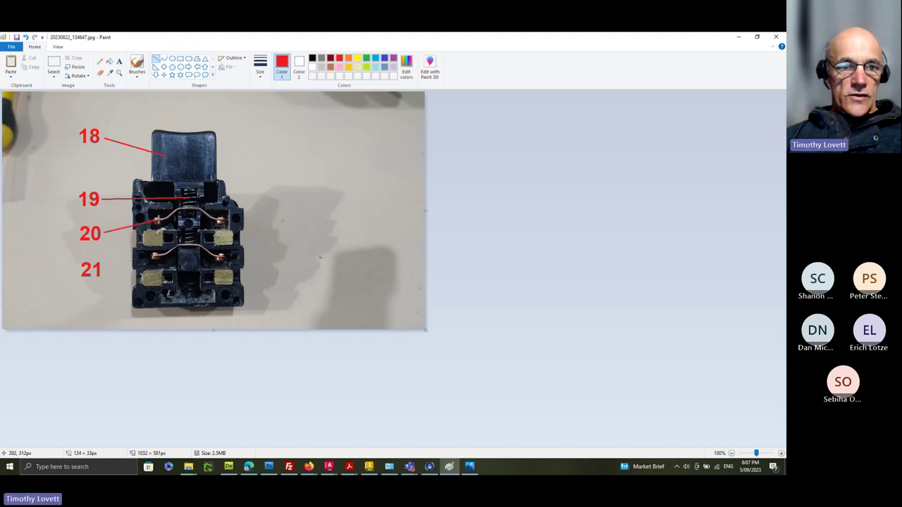
pyautogui.moveTo(105, 268); pyautogui.dragTo(150, 241)
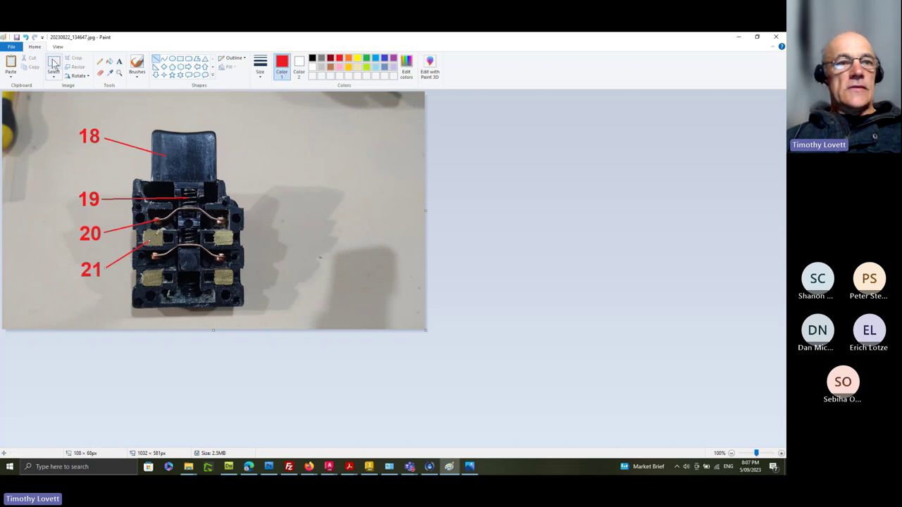
# Step: Crop the photo to the area containing the switch and its labels, removing the empty background beside them
pyautogui.click(54, 65)
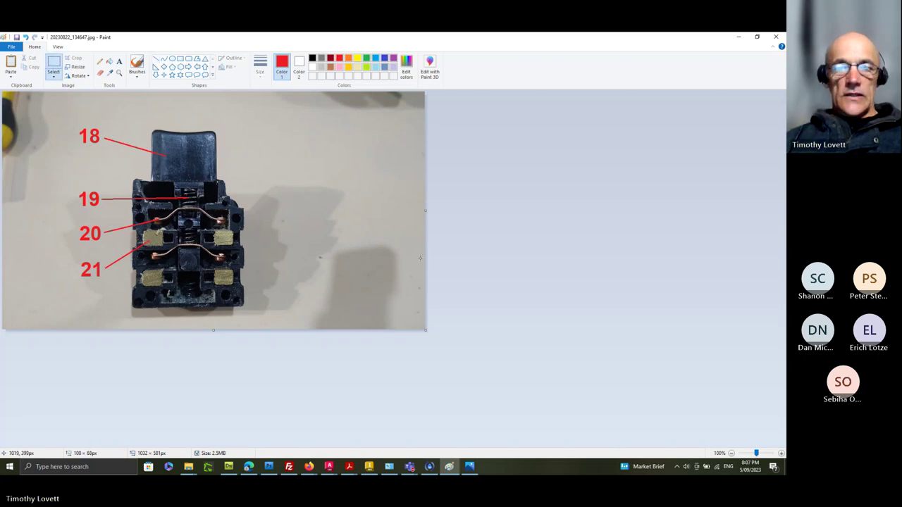
pyautogui.moveTo(2, 92); pyautogui.dragTo(262, 328)
pyautogui.hotkey('ctrl', 'shift', 'x')
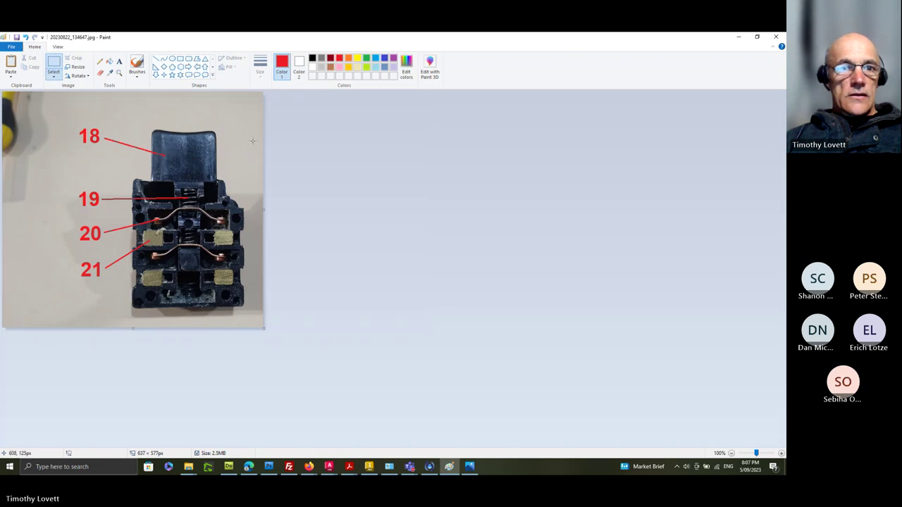
# Step: Cut a tighter area around the labelled switch, paste it into a new image, and shrink the canvas to about 455 × 493 px
pyautogui.moveTo(255, 321); pyautogui.dragTo(65, 116)
pyautogui.hotkey('ctrl', 'x')
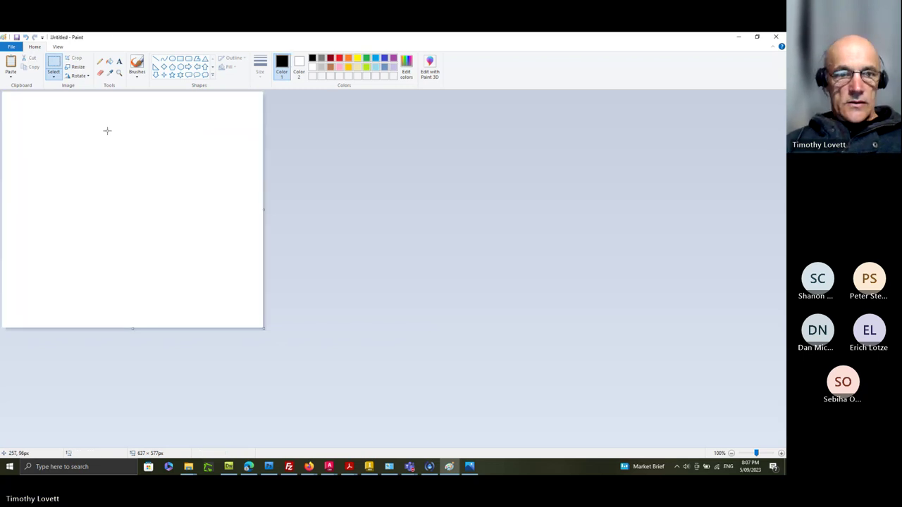
pyautogui.hotkey('ctrl', 'v')
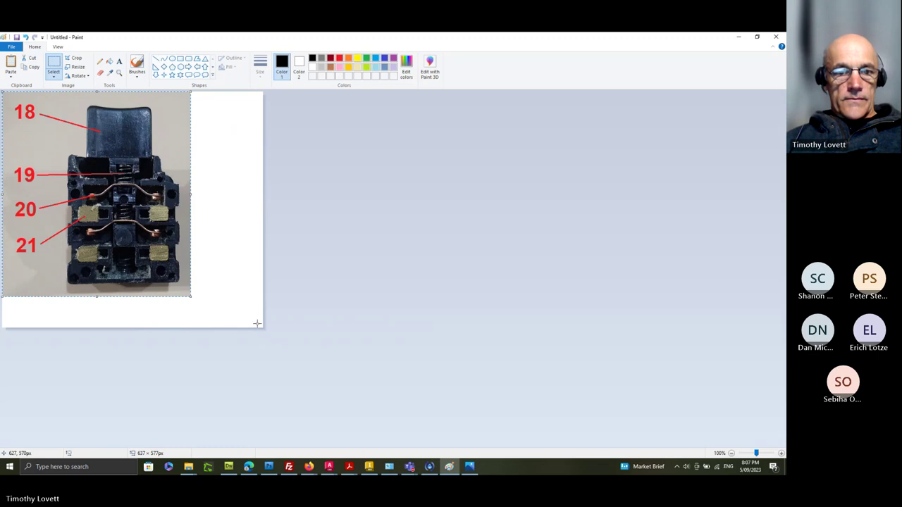
pyautogui.moveTo(257, 323); pyautogui.dragTo(189, 294)
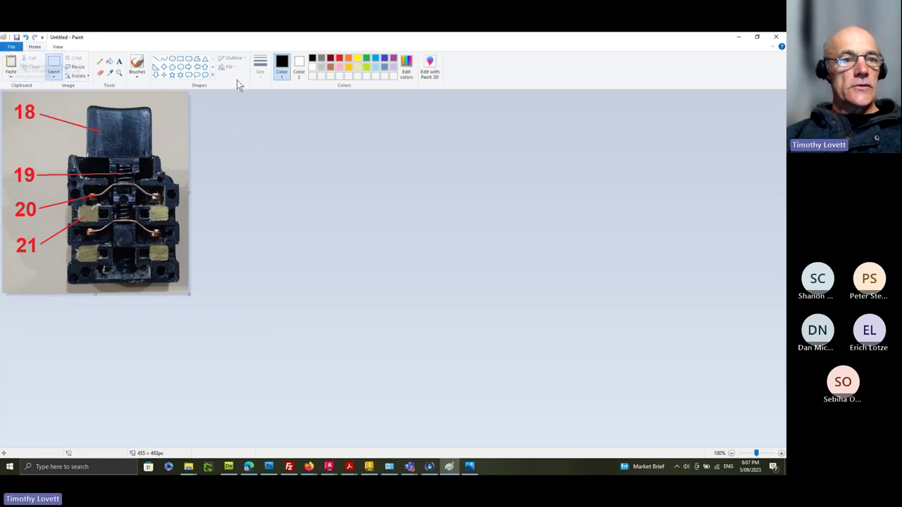
# Step: Save the labelled switch image as a JPEG named numbered-20230822_134647.jpg in the images folder
pyautogui.click(11, 46)
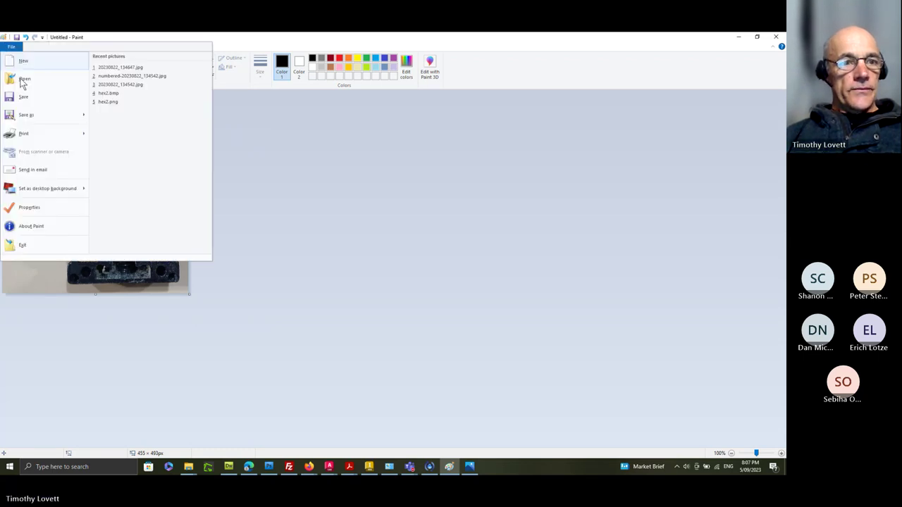
pyautogui.click(28, 114)
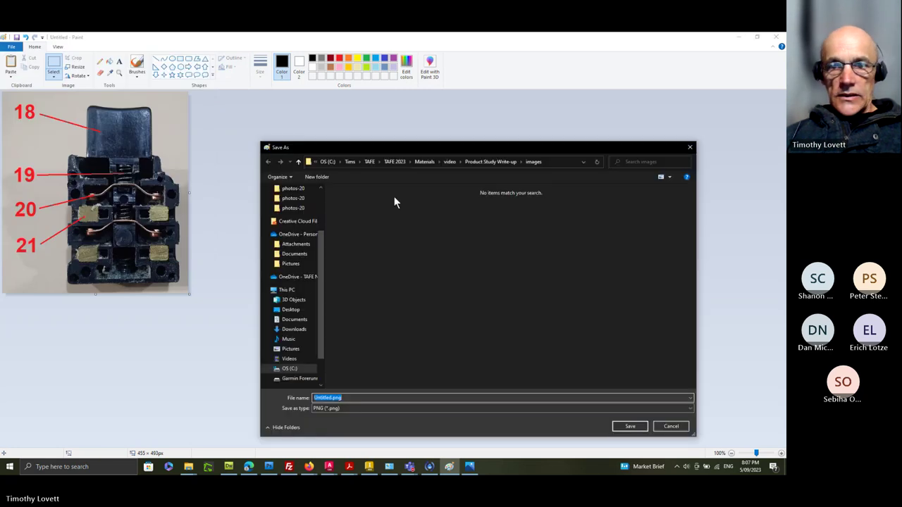
pyautogui.click(376, 405)
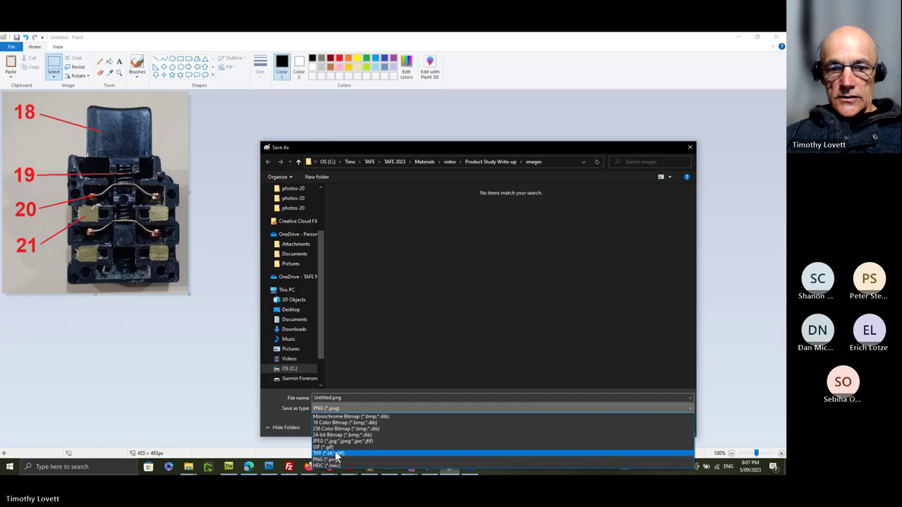
pyautogui.click(336, 440)
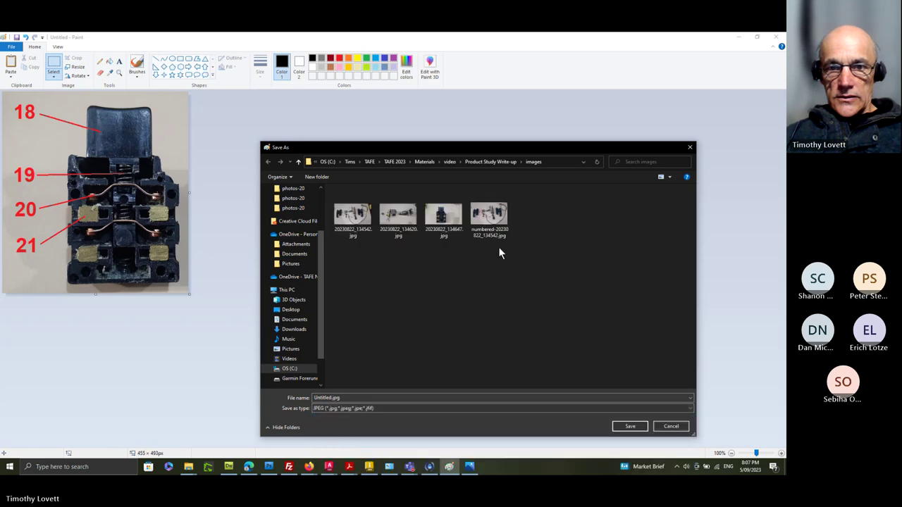
pyautogui.click(451, 220)
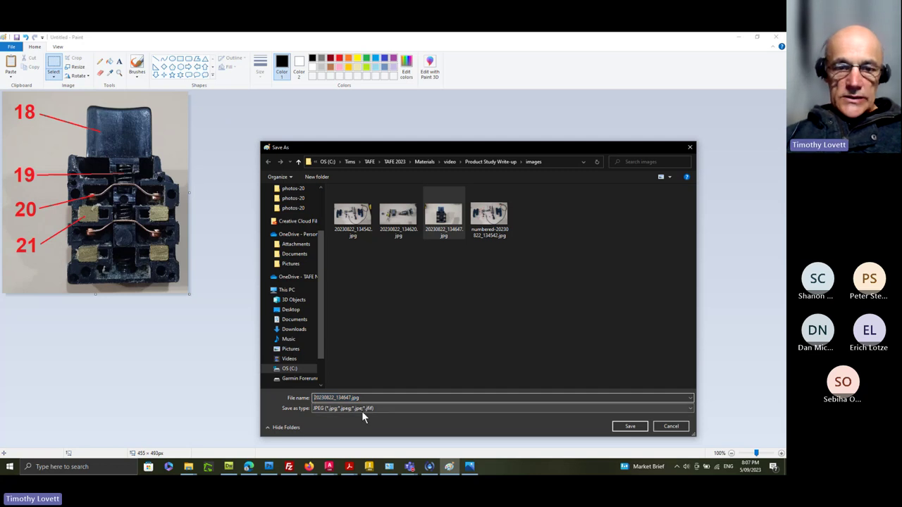
pyautogui.write('numbered')
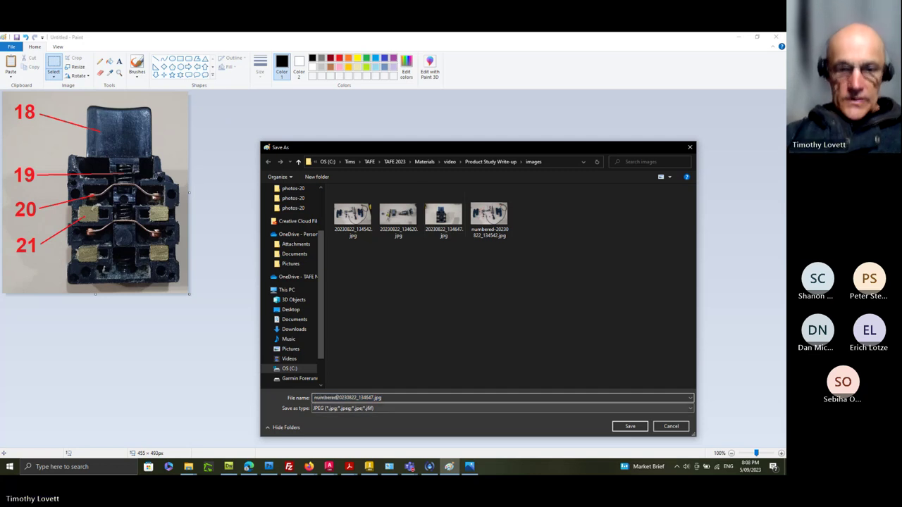
pyautogui.write('-')
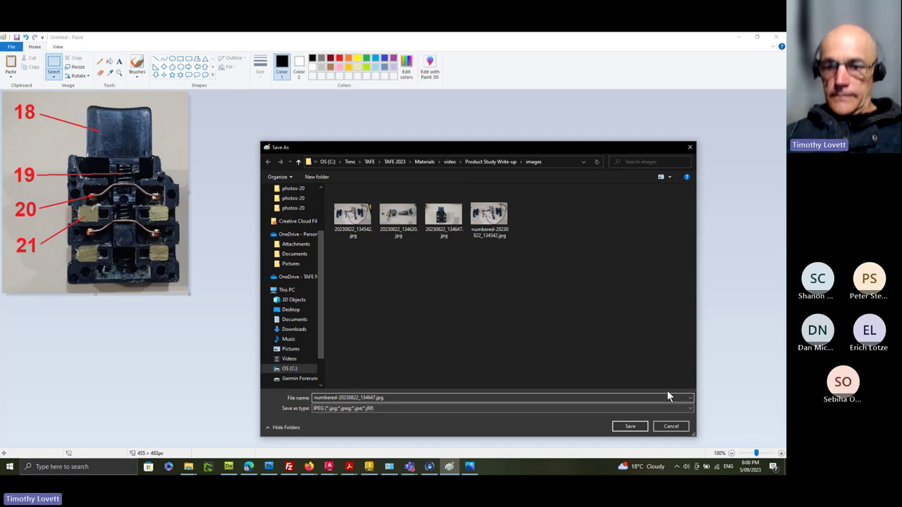
pyautogui.click(629, 427)
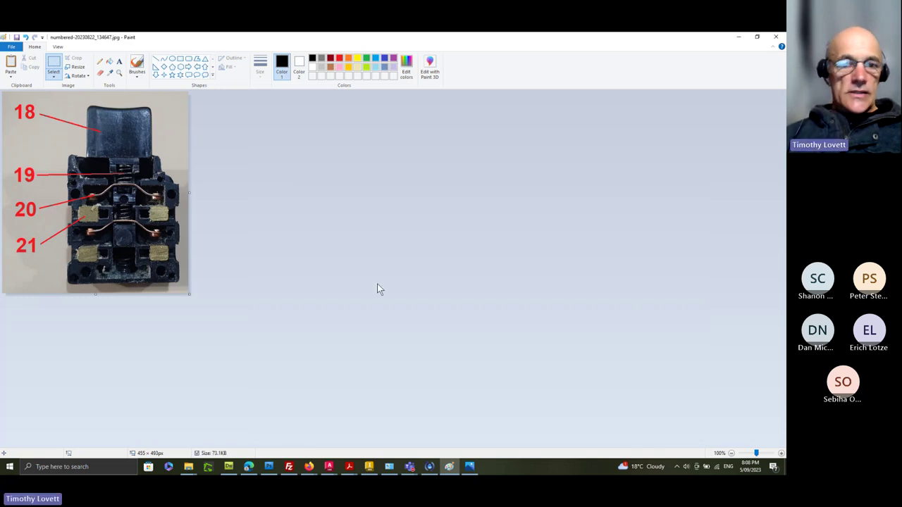
# Step: Arrange the Paint and images folder windows side by side and open 20230822_134620.jpg in a maximized Paint window
pyautogui.click(756, 36)
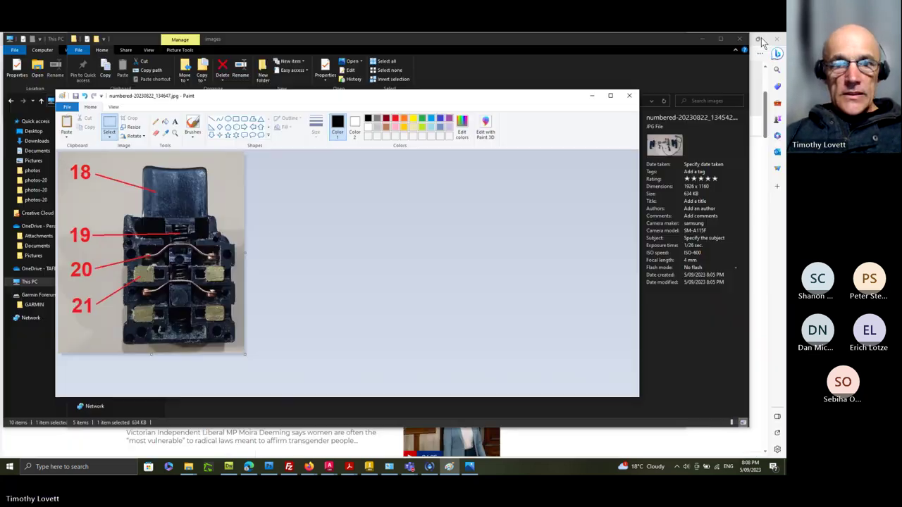
pyautogui.moveTo(311, 99); pyautogui.dragTo(440, 197)
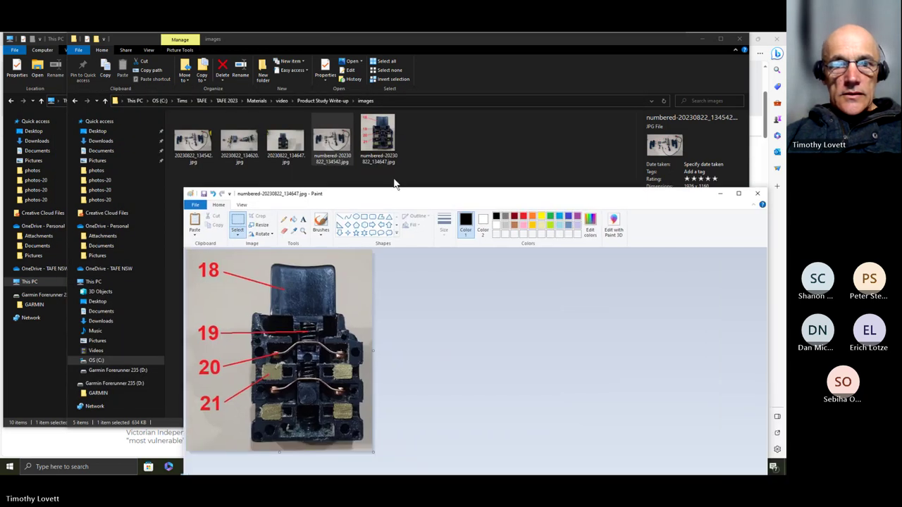
pyautogui.click(236, 141)
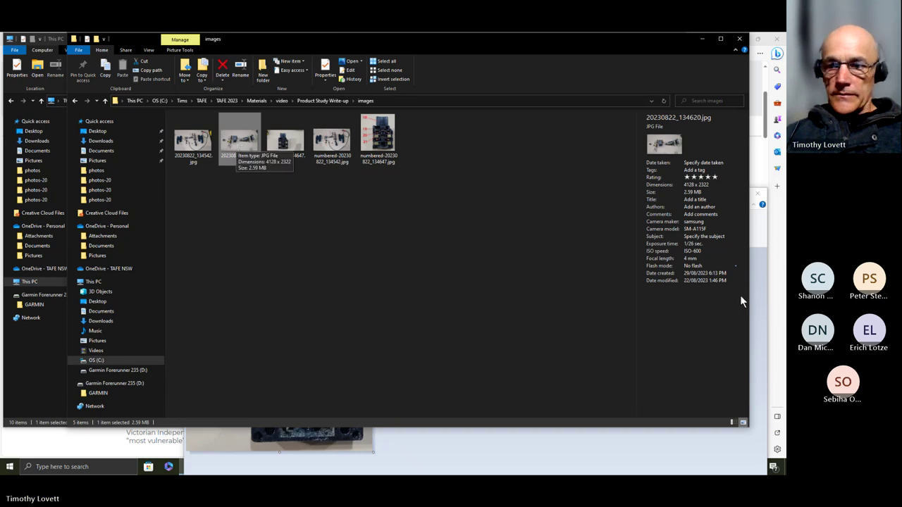
pyautogui.moveTo(466, 307); pyautogui.dragTo(458, 307)
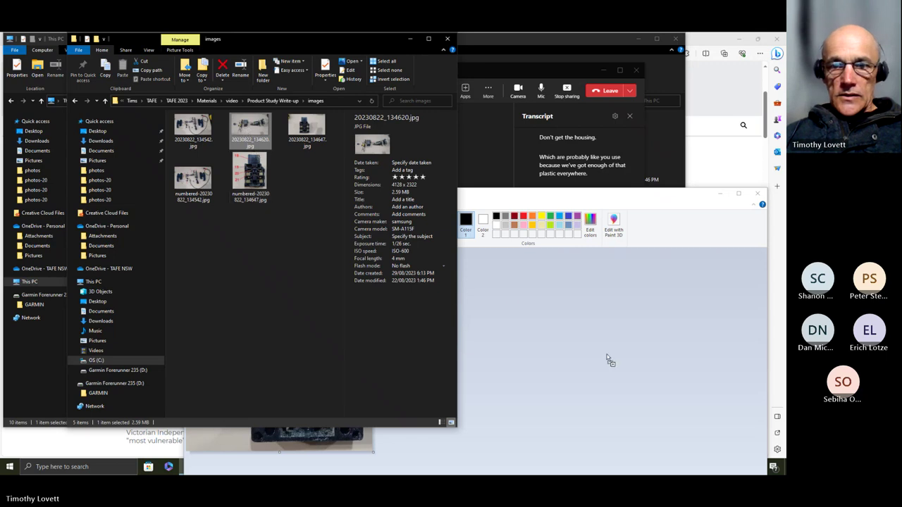
pyautogui.click(738, 193)
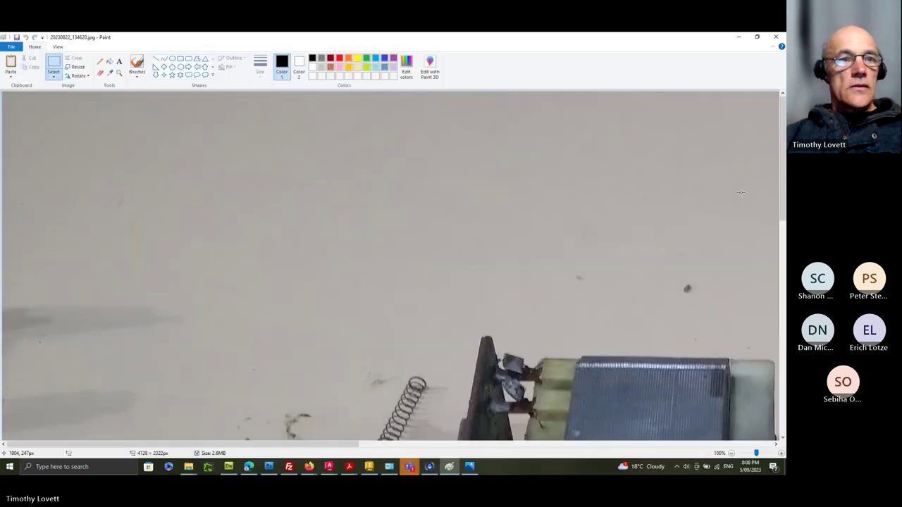
# Step: Resize the motor parts photo to 50 percent with the aspect ratio maintained
pyautogui.click(75, 68)
pyautogui.doubleClick(98, 110)
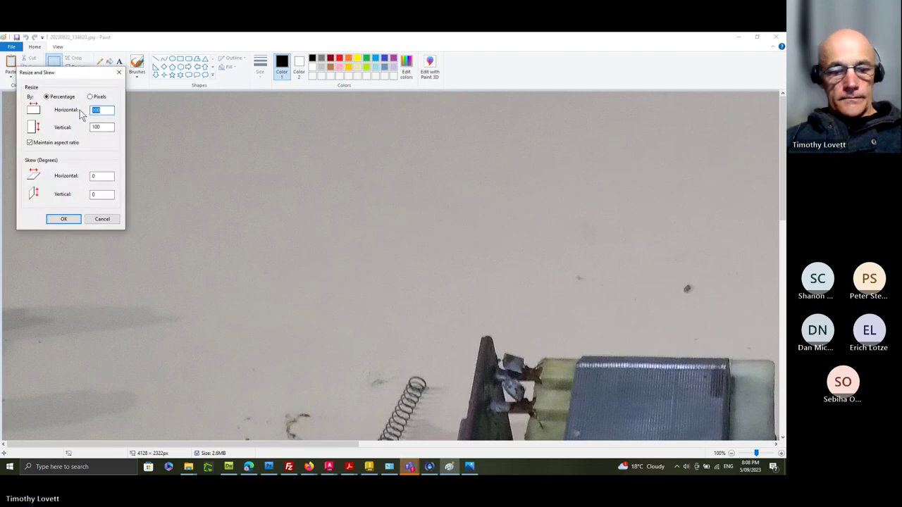
pyautogui.write('50')
pyautogui.click(63, 219)
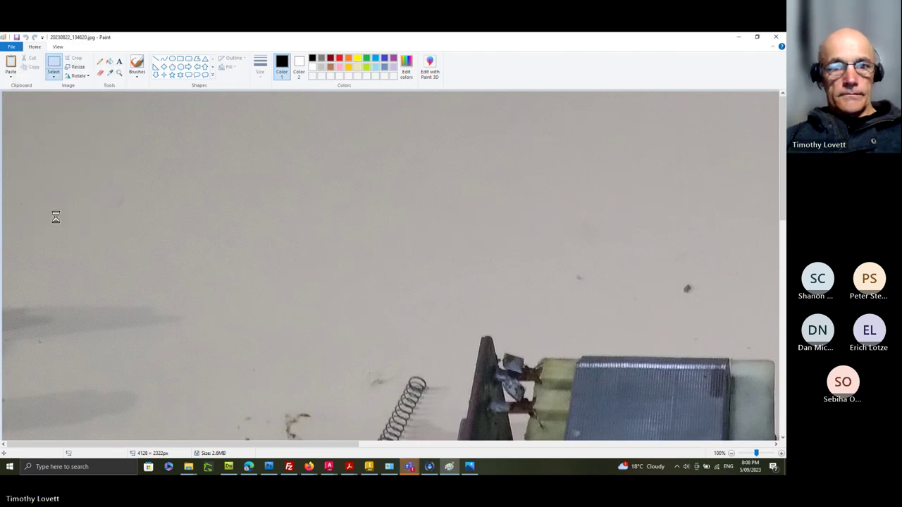
pyautogui.scroll(-3, 452, 148)
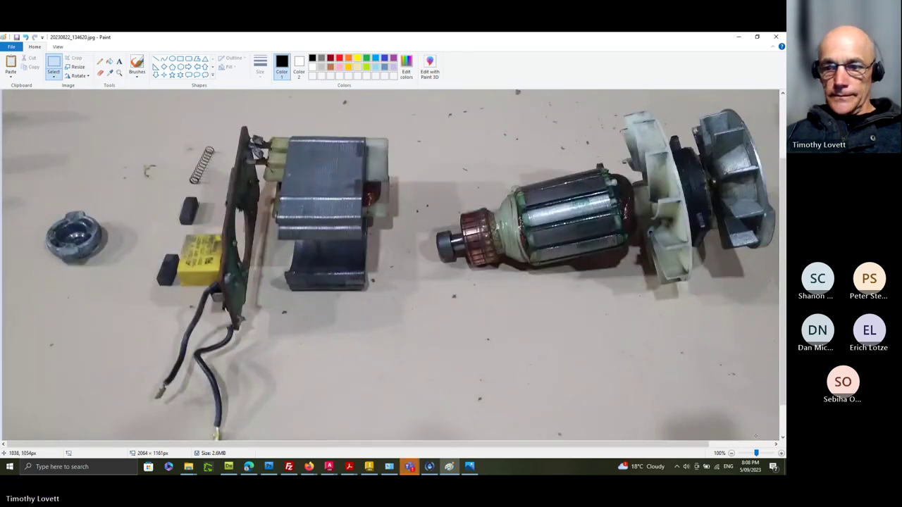
# Step: Add the number 22 in red text below the small bearing at the end of the armature shaft
pyautogui.click(731, 452)
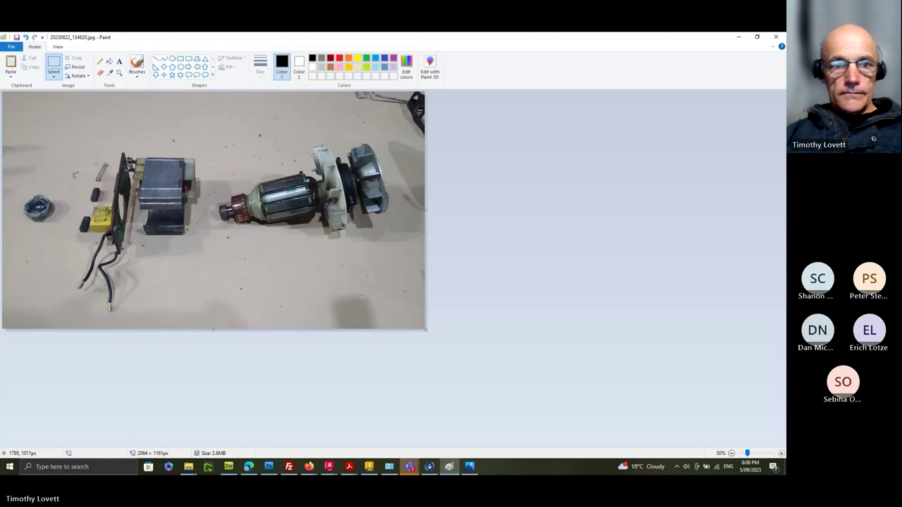
pyautogui.click(780, 453)
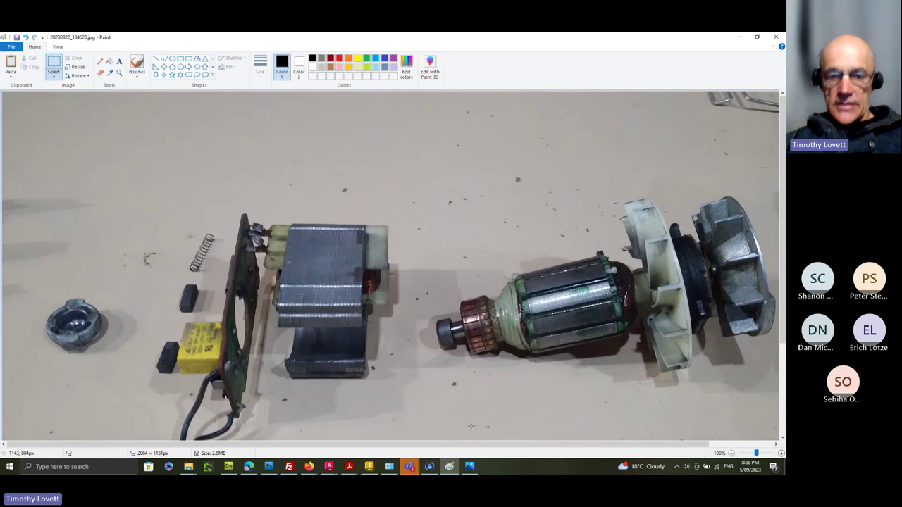
pyautogui.moveTo(526, 444); pyautogui.dragTo(595, 448)
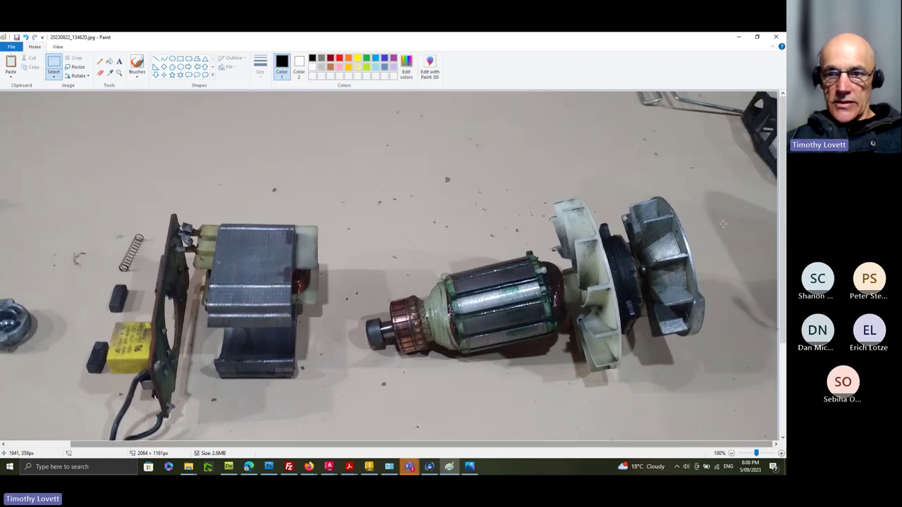
pyautogui.click(119, 61)
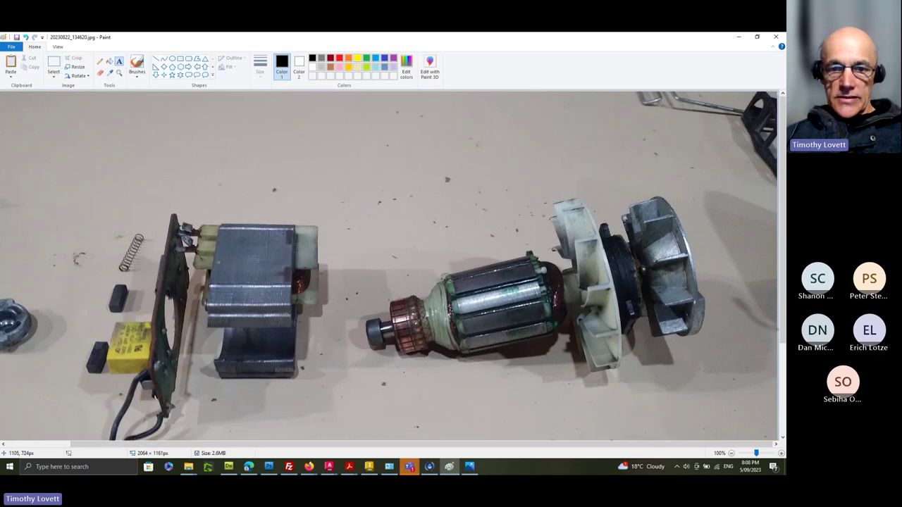
pyautogui.moveTo(345, 395); pyautogui.dragTo(379, 420)
pyautogui.write('22')
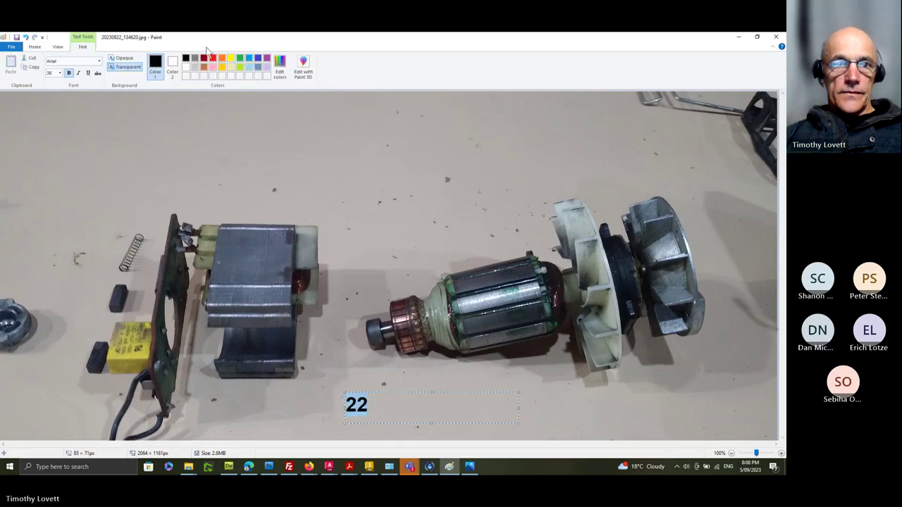
pyautogui.click(213, 58)
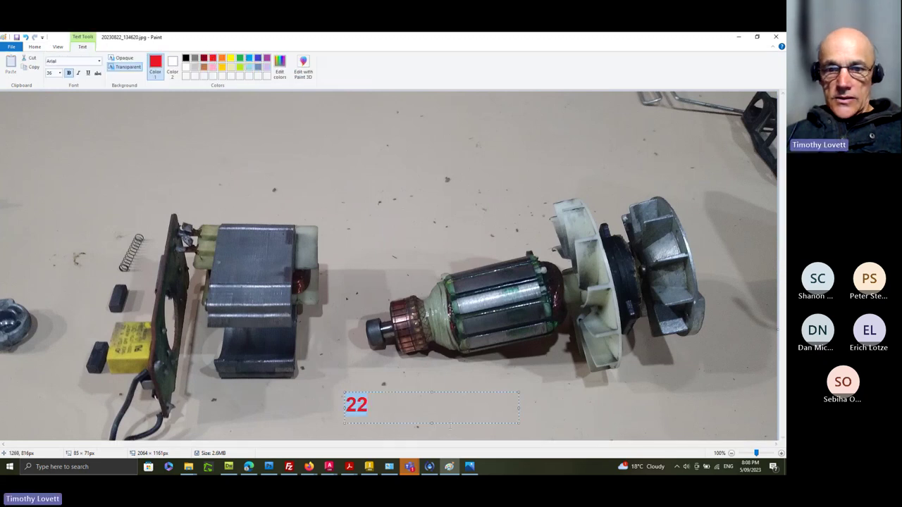
pyautogui.click(386, 398)
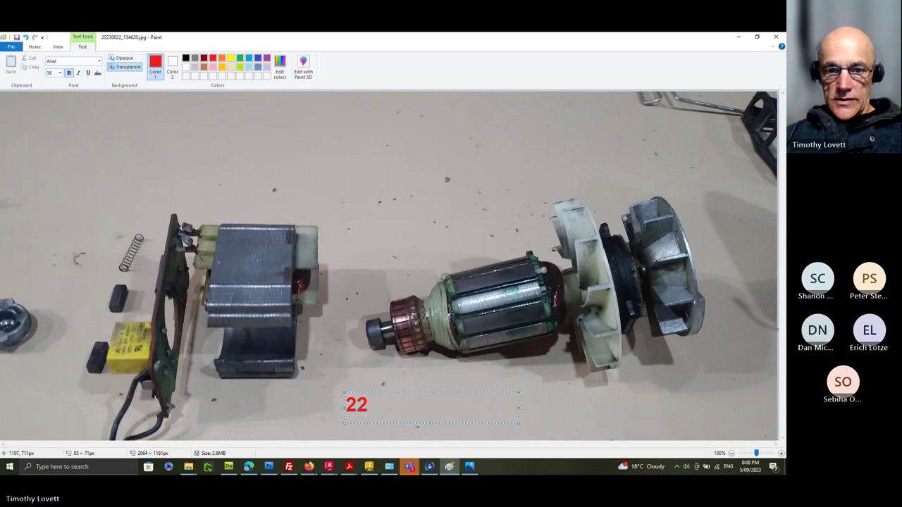
# Step: Add the red numbers 23 below the armature shaft and 24 above the copper commutator
pyautogui.click(384, 381)
pyautogui.write('23')
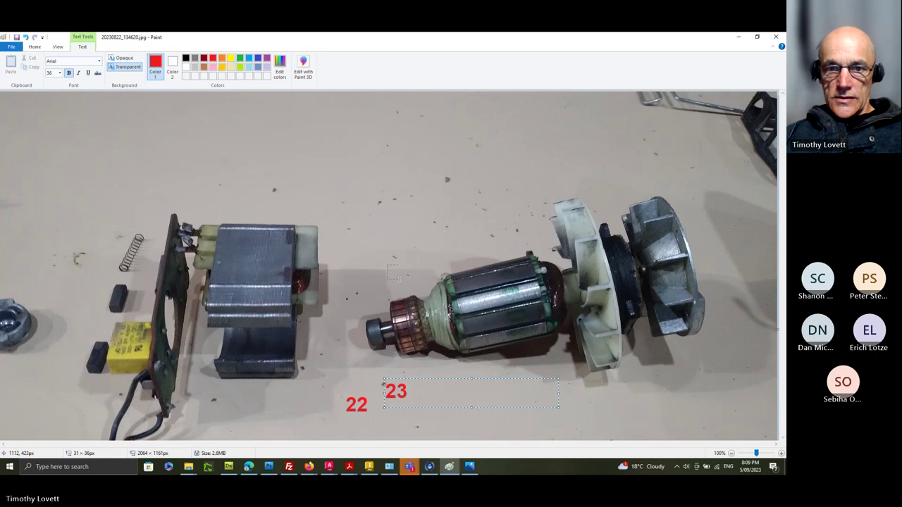
pyautogui.click(385, 265)
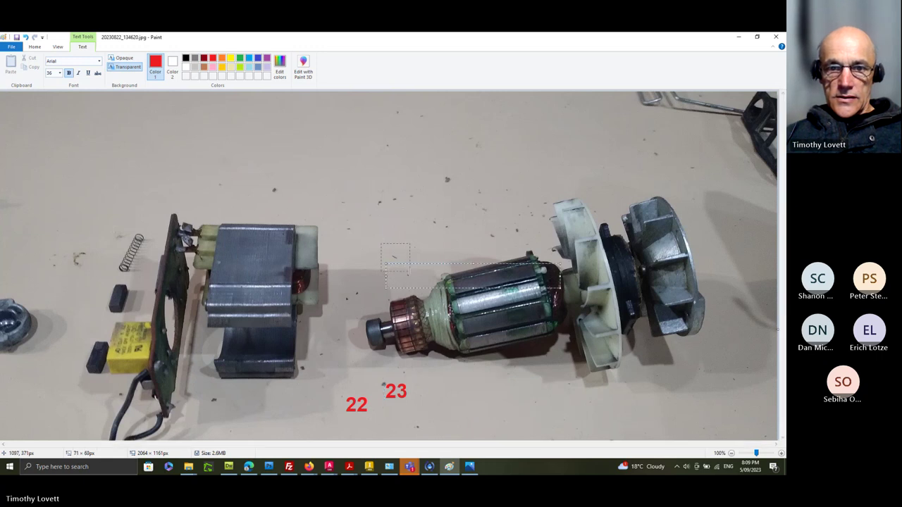
pyautogui.moveTo(559, 288); pyautogui.dragTo(561, 289)
pyautogui.write('24')
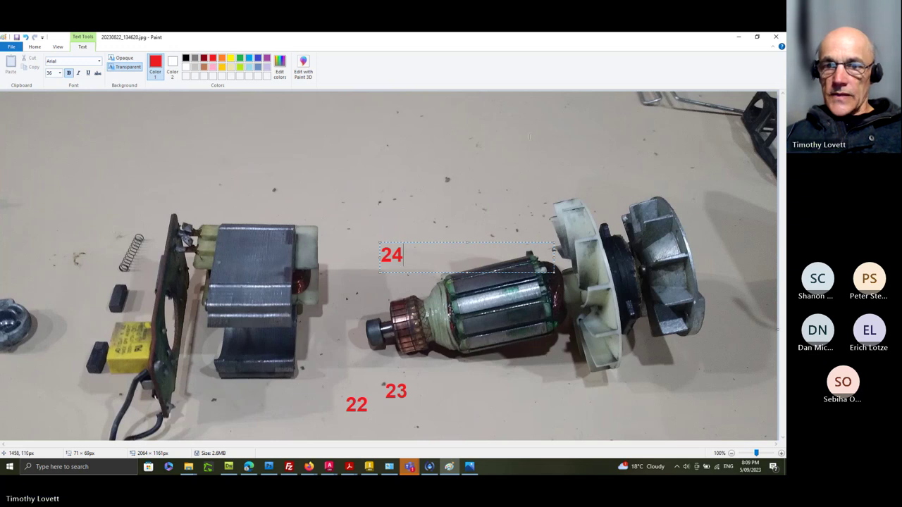
# Step: Add the red numbers 25 above the white plastic fan and 26 above the metal fan
pyautogui.moveTo(529, 138); pyautogui.dragTo(566, 170)
pyautogui.write('25')
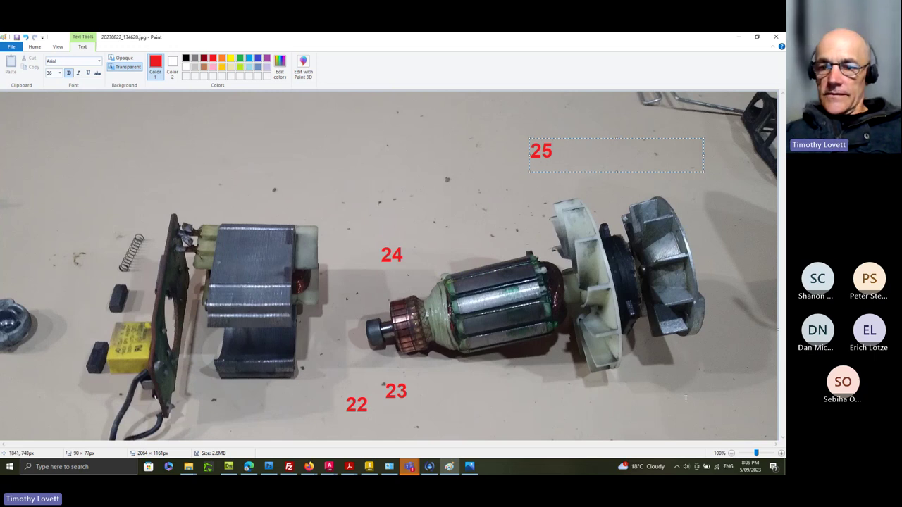
pyautogui.click(714, 157)
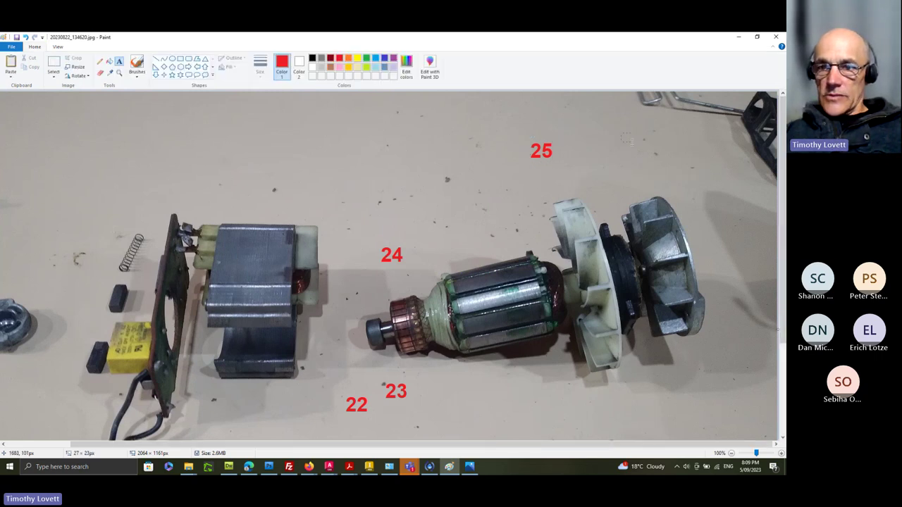
pyautogui.moveTo(649, 155); pyautogui.dragTo(649, 155)
pyautogui.write('26')
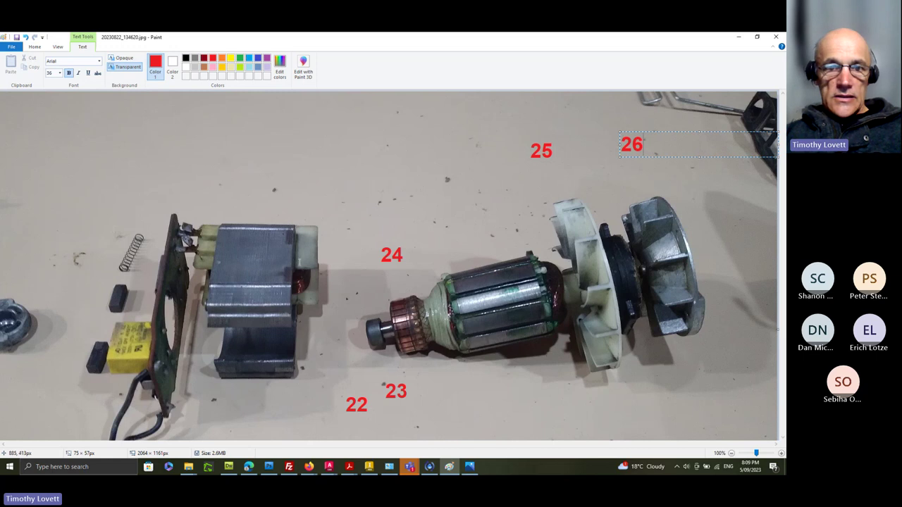
# Step: Add the red numbers 27 above the stator's white plastic end and 29 above the circuit board's terminals
pyautogui.click(305, 186)
pyautogui.write('27')
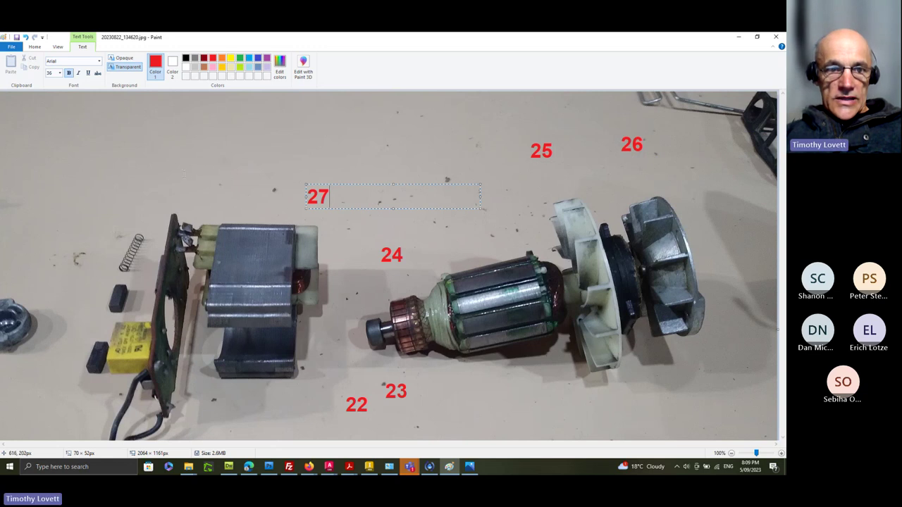
pyautogui.moveTo(219, 186); pyautogui.dragTo(220, 186)
pyautogui.write('28')
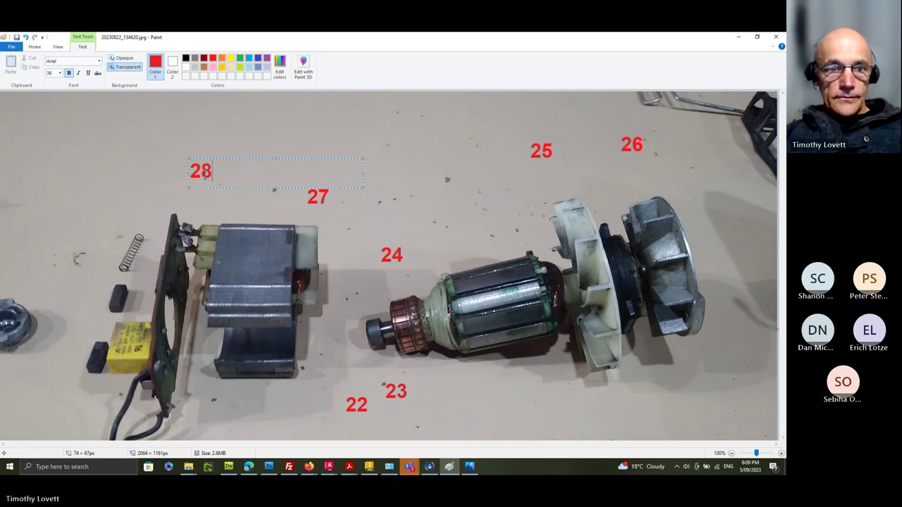
pyautogui.moveTo(201, 171); pyautogui.dragTo(212, 171)
pyautogui.write('9')
pyautogui.click(224, 186)
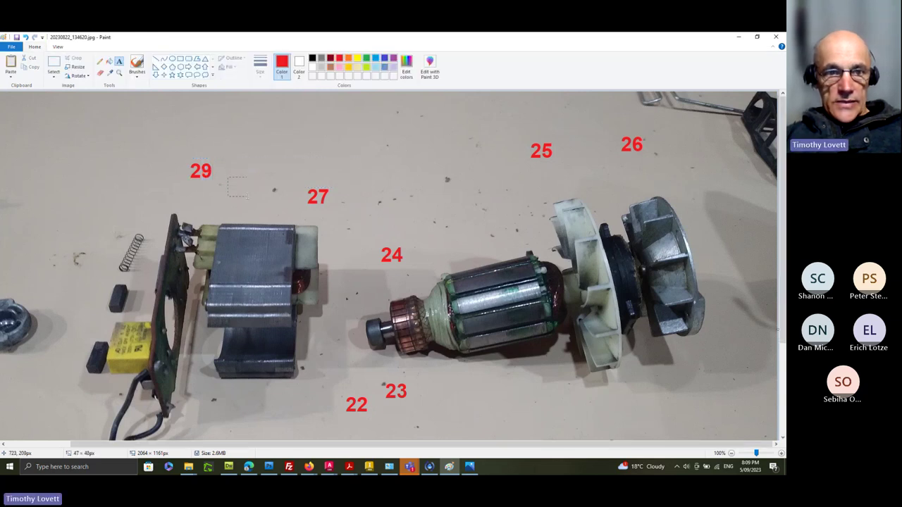
# Step: Add the red numbers 28 above the stator, 30 above the circuit board and 31 below the armature's fan end
pyautogui.moveTo(227, 176); pyautogui.dragTo(248, 197)
pyautogui.write('28')
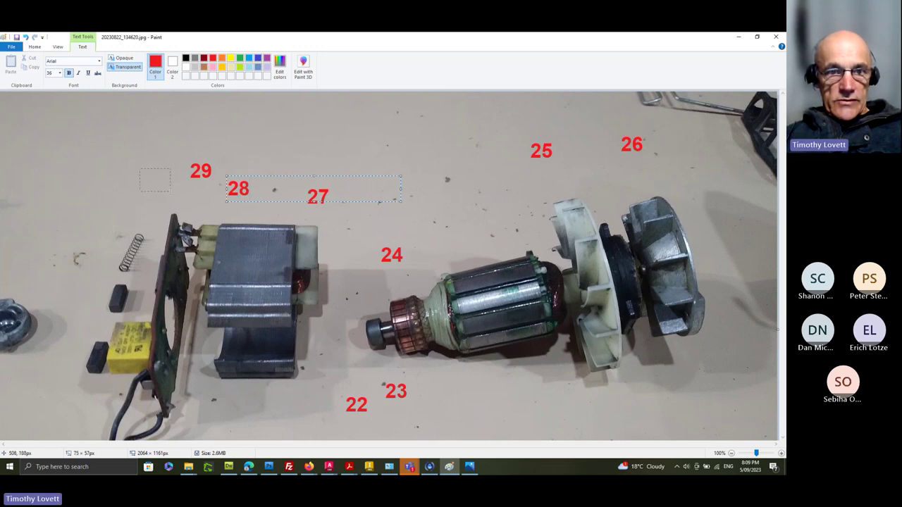
pyautogui.click(155, 181)
pyautogui.moveTo(139, 168); pyautogui.dragTo(169, 191)
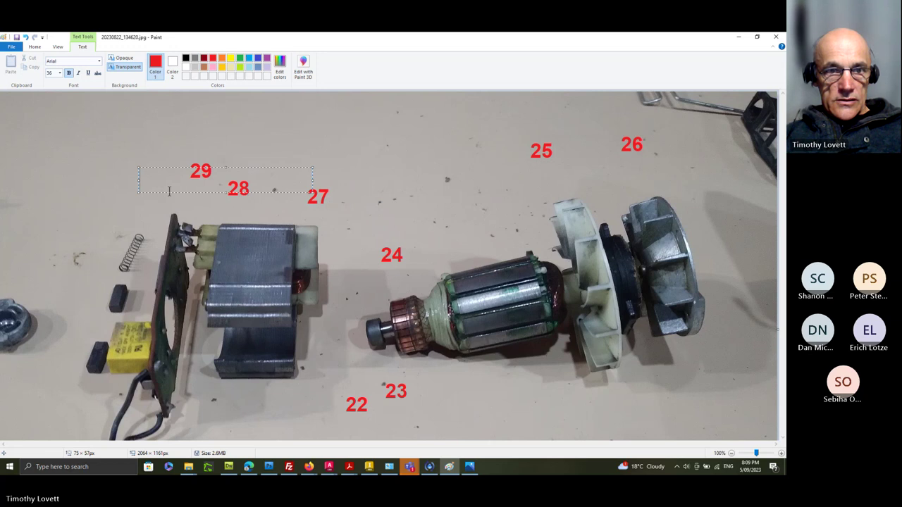
pyautogui.write('30')
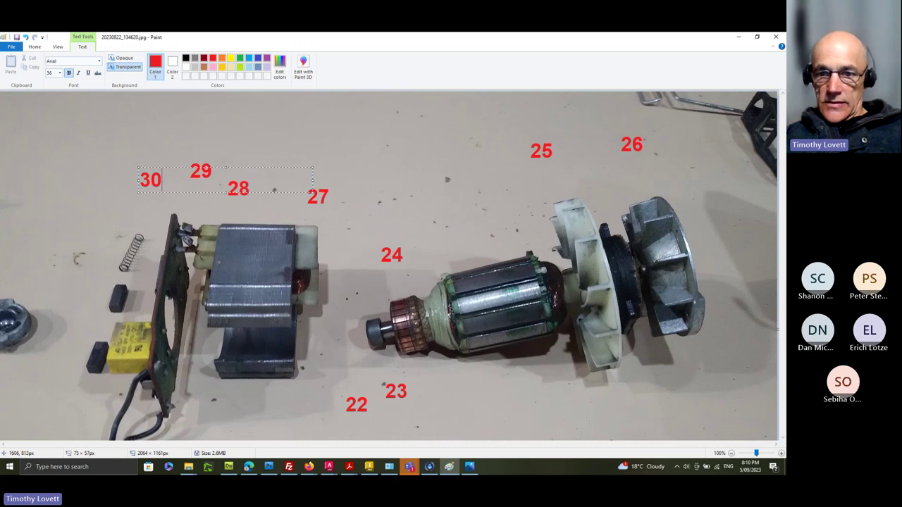
pyautogui.click(548, 390)
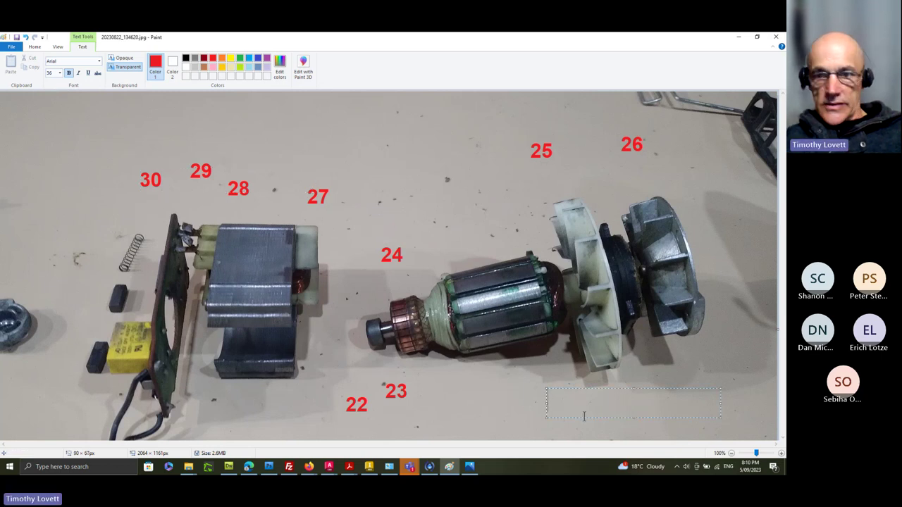
pyautogui.write('31')
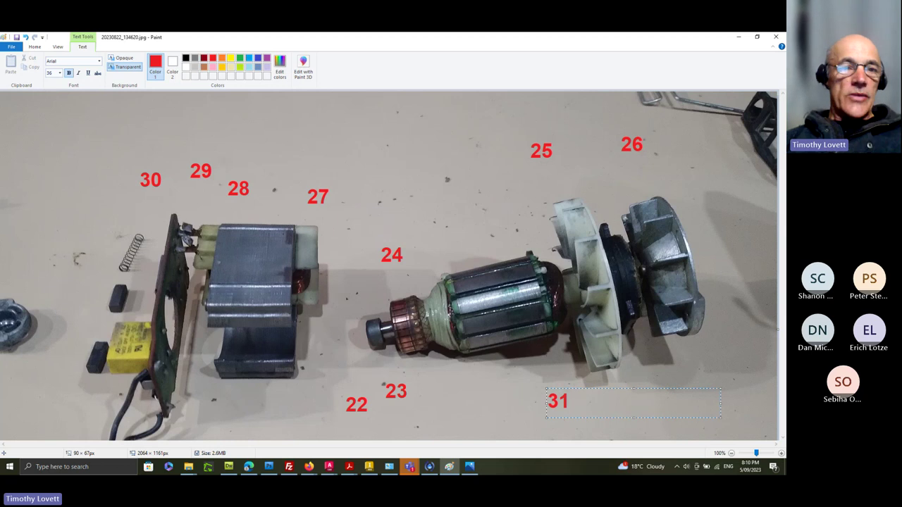
# Step: Draw red leader lines from numbers 30, 29, 28 and 27 to the circuit board, terminals and stator parts
pyautogui.click(36, 47)
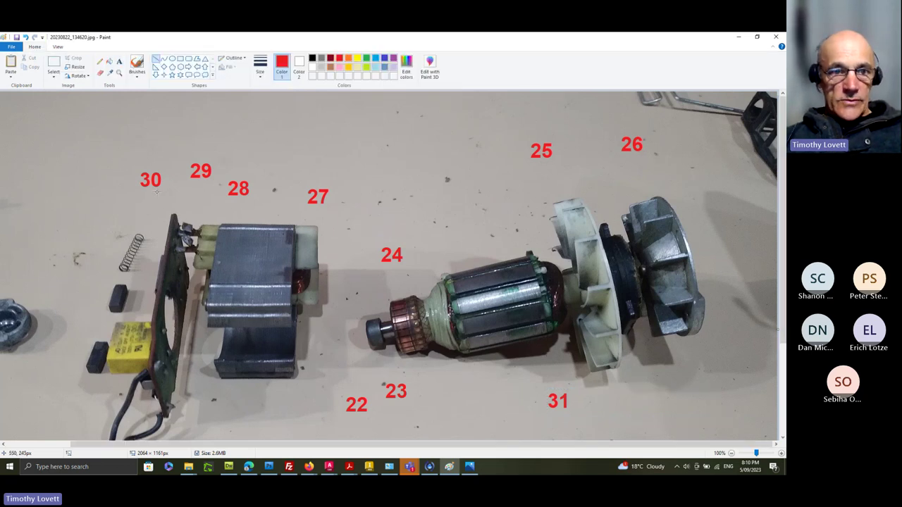
pyautogui.moveTo(157, 190); pyautogui.dragTo(170, 213)
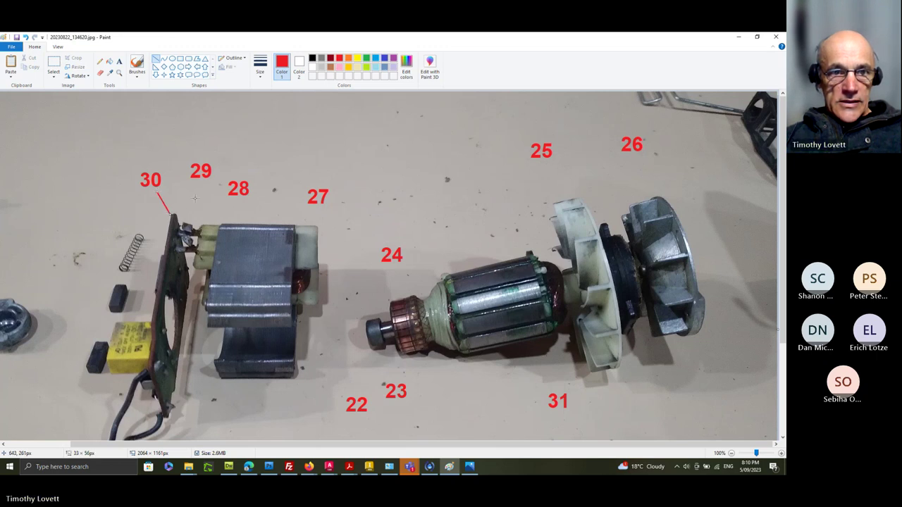
pyautogui.moveTo(197, 180); pyautogui.dragTo(185, 227)
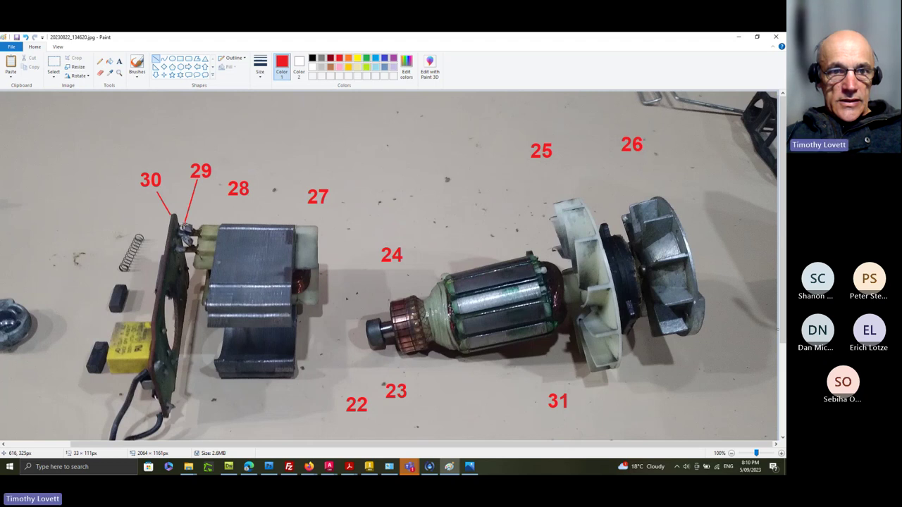
pyautogui.moveTo(230, 199); pyautogui.dragTo(198, 231)
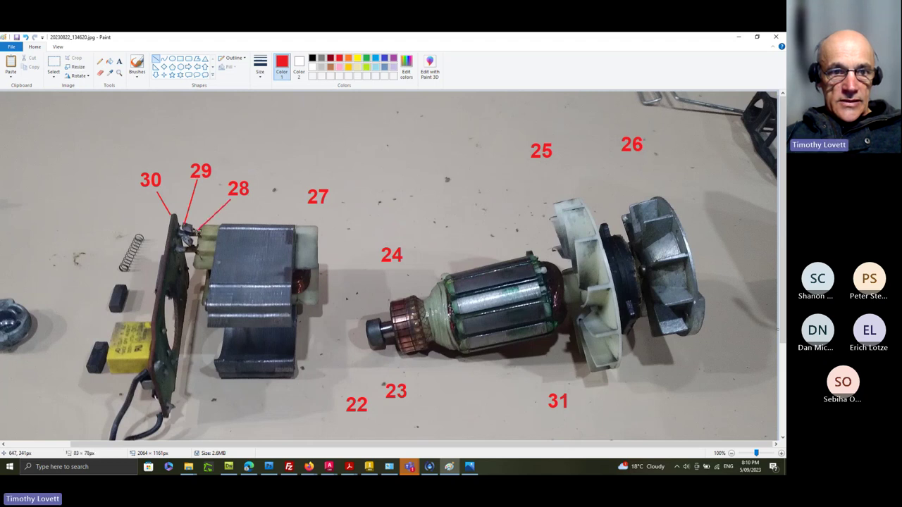
pyautogui.moveTo(316, 208); pyautogui.dragTo(308, 234)
# Step: Draw red leader lines from numbers 24, 22, 23, 31, 25 and 26 to the armature parts and fans
pyautogui.moveTo(393, 262); pyautogui.dragTo(400, 300)
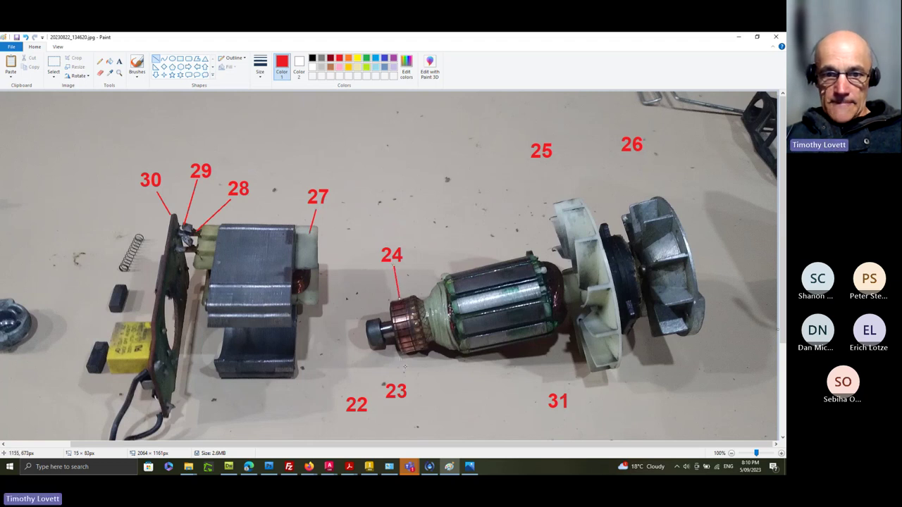
pyautogui.moveTo(356, 392); pyautogui.dragTo(374, 349)
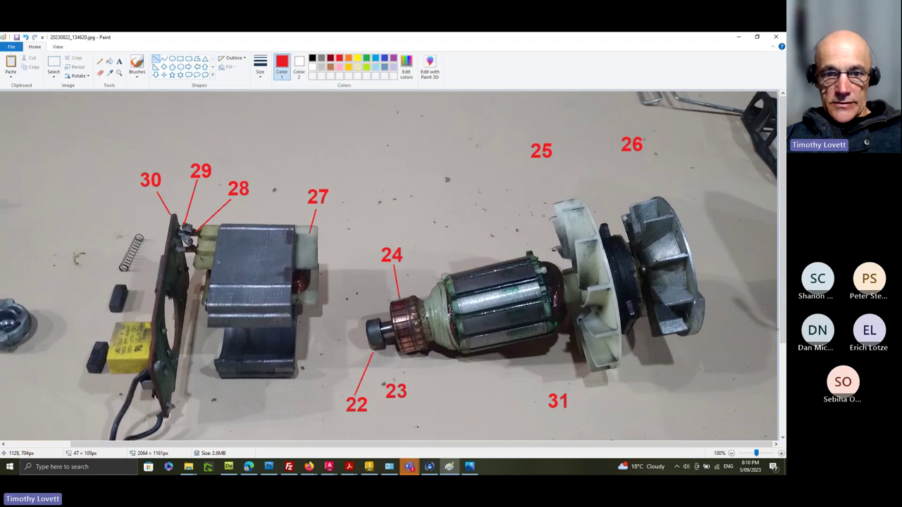
pyautogui.moveTo(395, 379); pyautogui.dragTo(386, 331)
pyautogui.moveTo(558, 392); pyautogui.dragTo(557, 305)
pyautogui.moveTo(542, 163); pyautogui.dragTo(564, 195)
pyautogui.moveTo(637, 156); pyautogui.dragTo(648, 189)
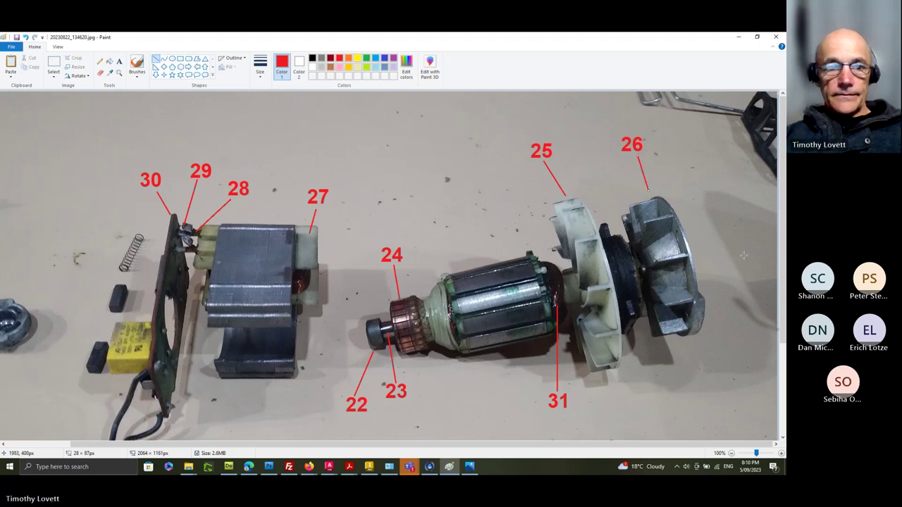
# Step: Shrink the canvas to about 1948 × 890 px and cut an area of about 1593 × 793 px around the labelled motor parts
pyautogui.click(731, 453)
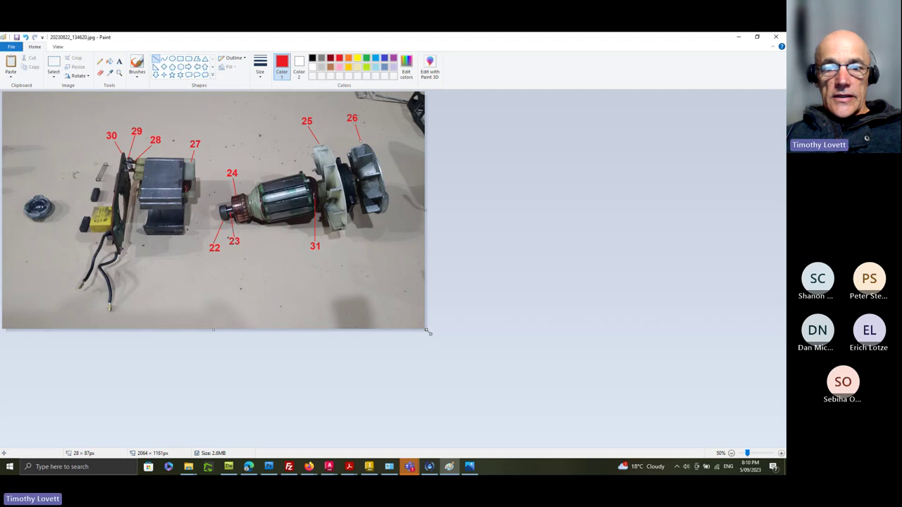
pyautogui.moveTo(428, 331); pyautogui.dragTo(401, 274)
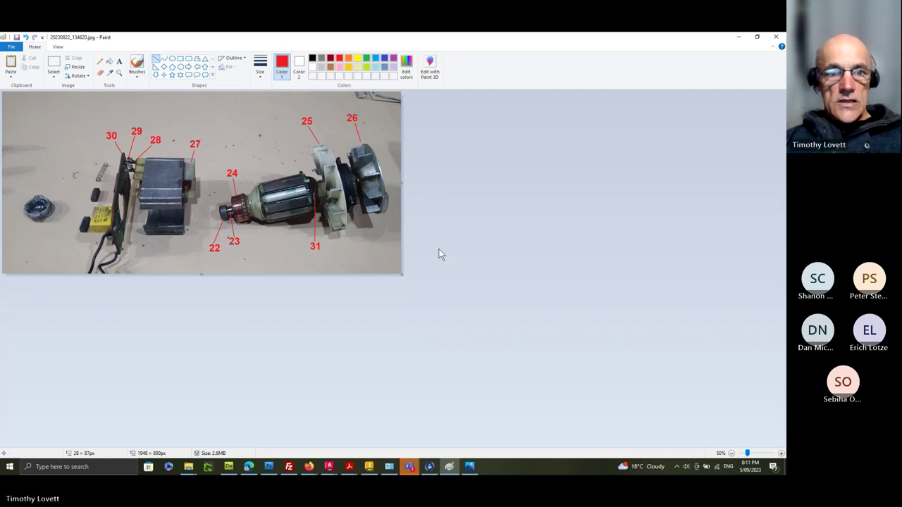
pyautogui.hotkey('alt', 'h')
pyautogui.press('s')
pyautogui.press('e')
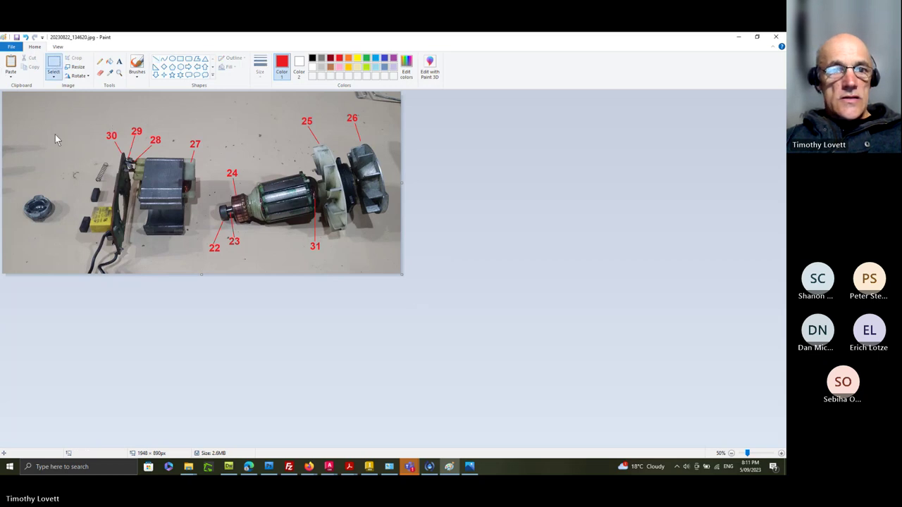
pyautogui.moveTo(21, 104); pyautogui.dragTo(102, 193)
pyautogui.click(110, 123)
pyautogui.moveTo(64, 269); pyautogui.dragTo(390, 105)
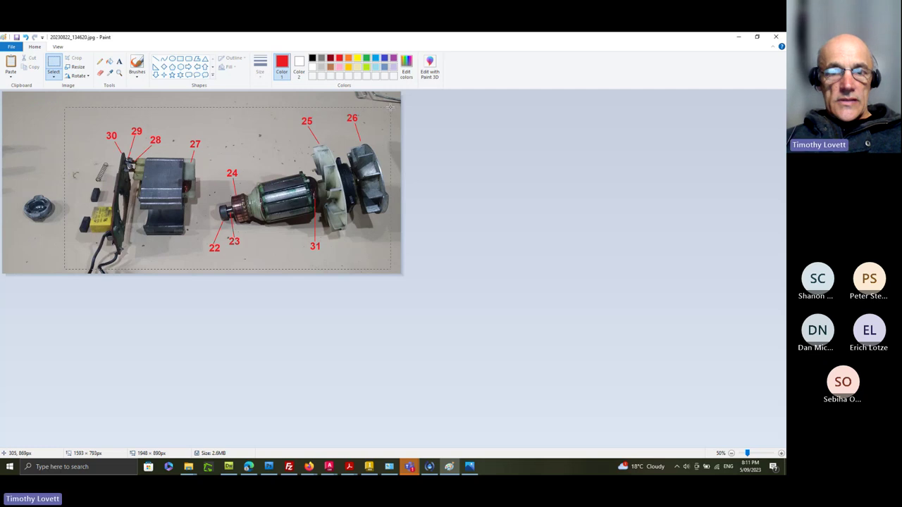
pyautogui.press('Delete')
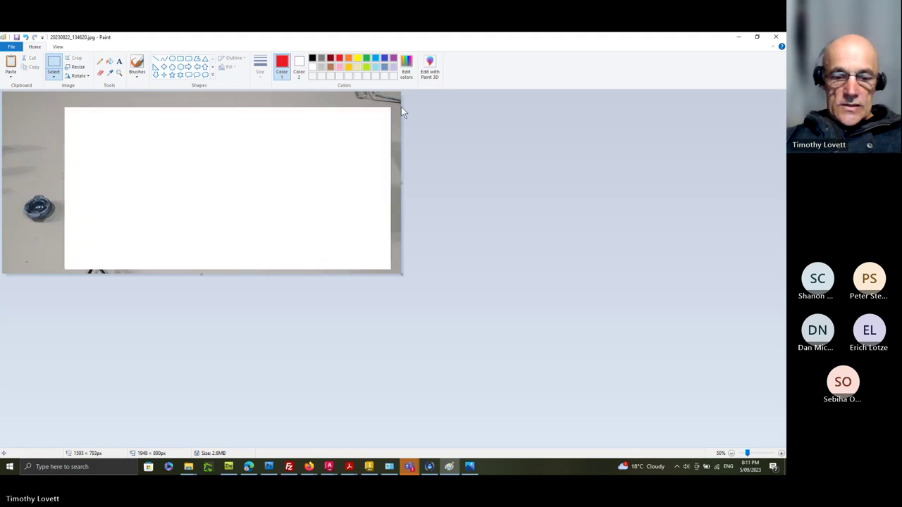
# Step: Start a new image without saving the original photo and paste the cut motor parts area into it
pyautogui.hotkey('ctrl', 'n')
pyautogui.press('n')
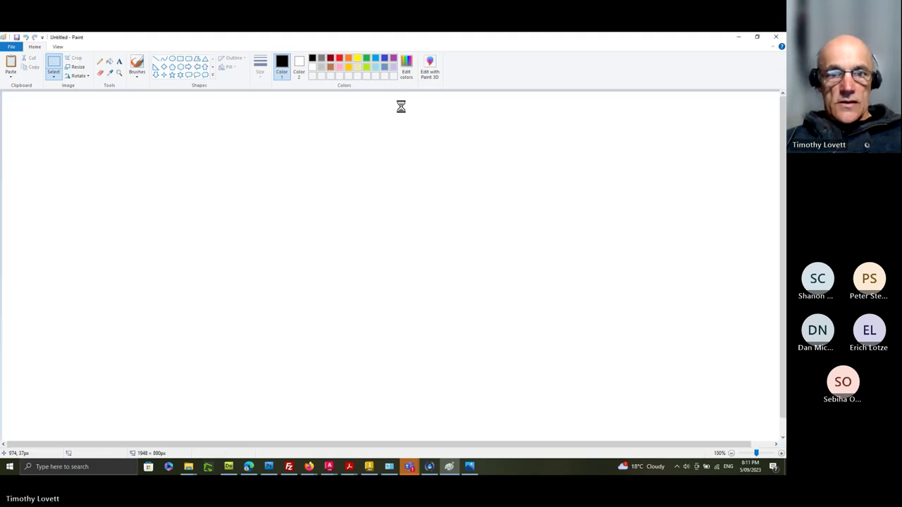
pyautogui.hotkey('ctrl', 'v')
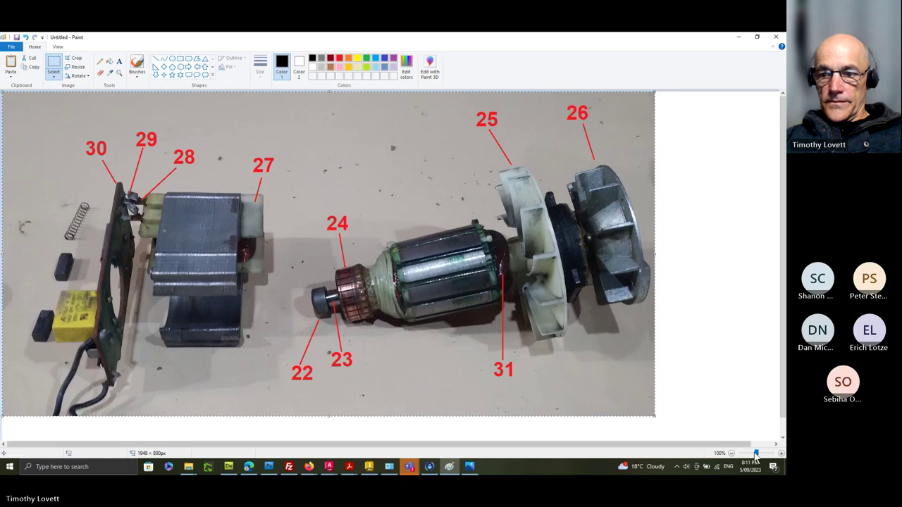
# Step: Trim the canvas to about 1590 × 790 px so it fits the pasted motor parts photo
pyautogui.moveTo(756, 453); pyautogui.dragTo(747, 453)
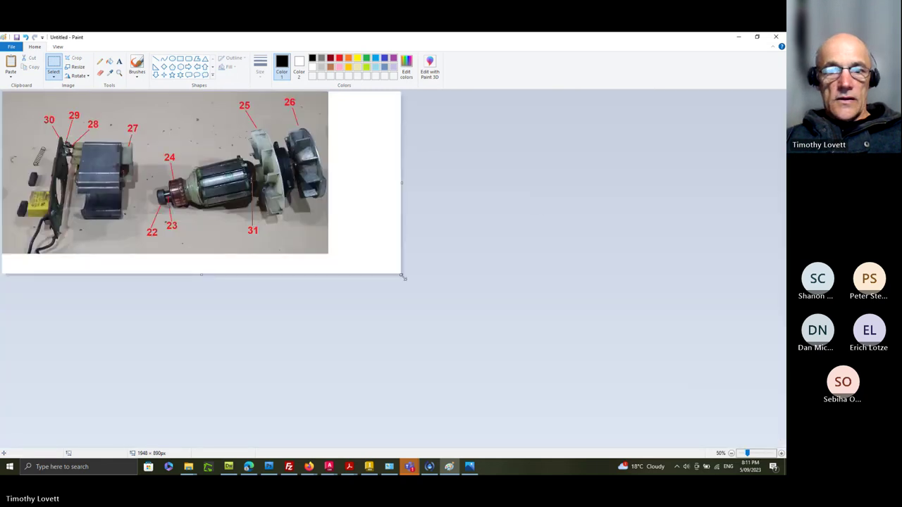
pyautogui.moveTo(402, 274); pyautogui.dragTo(329, 253)
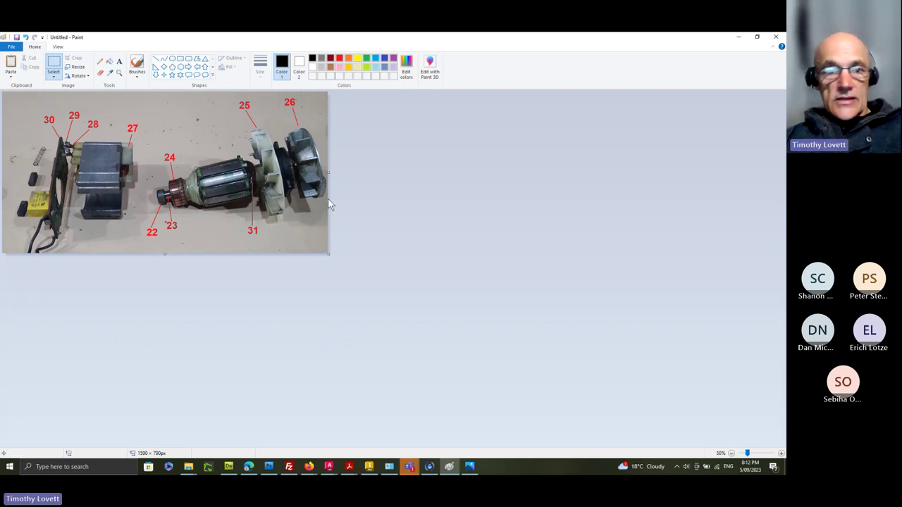
pyautogui.click(780, 453)
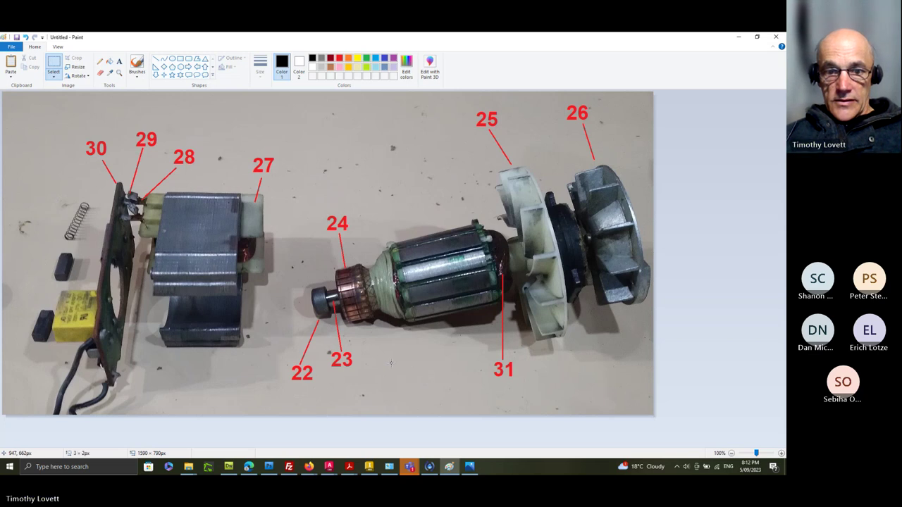
# Step: Add the numbers 32 and 33 in red below the armature, between numbers 23 and 31
pyautogui.moveTo(389, 363); pyautogui.dragTo(437, 399)
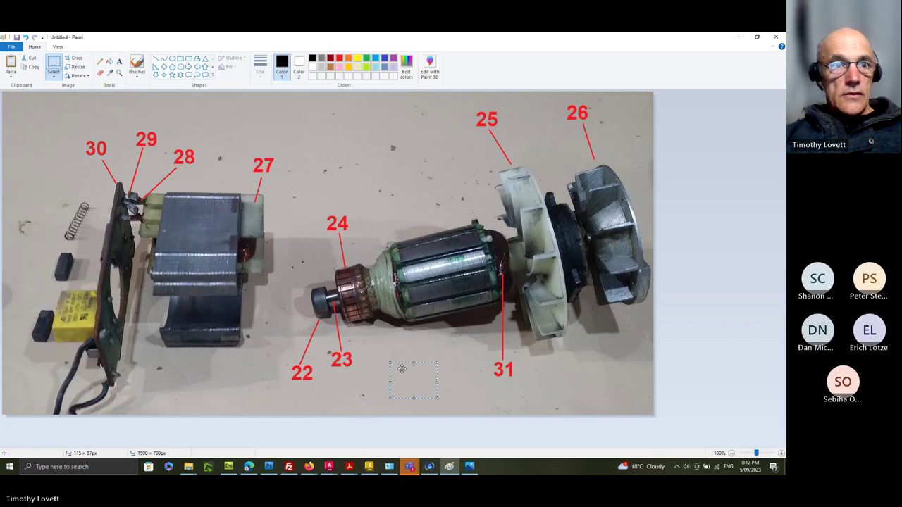
pyautogui.click(119, 62)
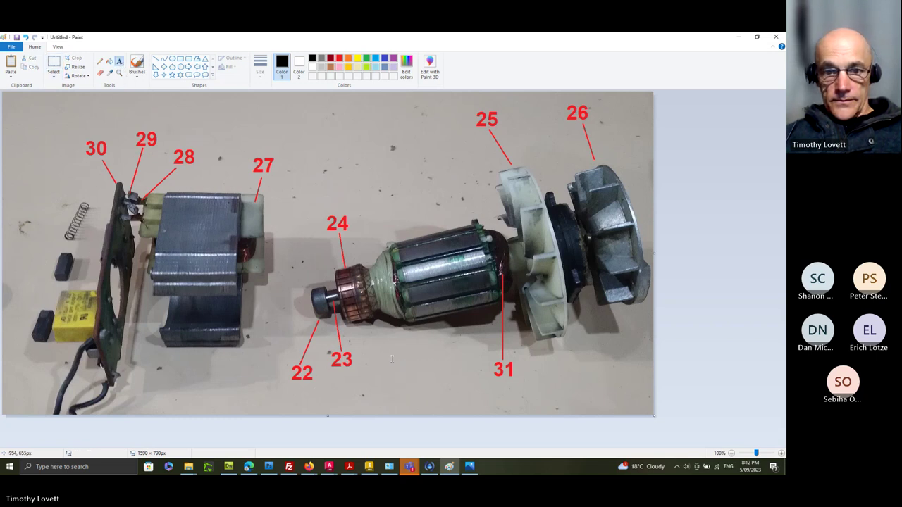
pyautogui.moveTo(391, 360); pyautogui.dragTo(421, 381)
pyautogui.write('32')
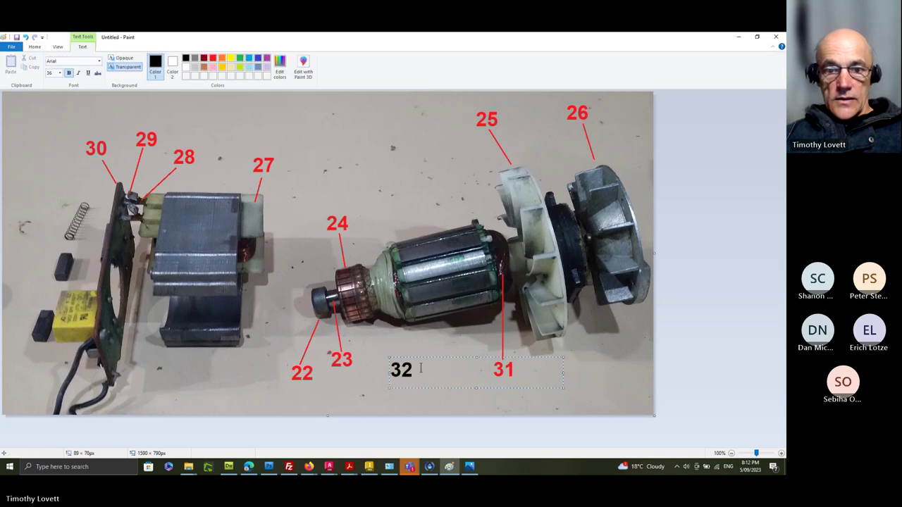
pyautogui.hotkey('ctrl', 'a')
pyautogui.click(212, 58)
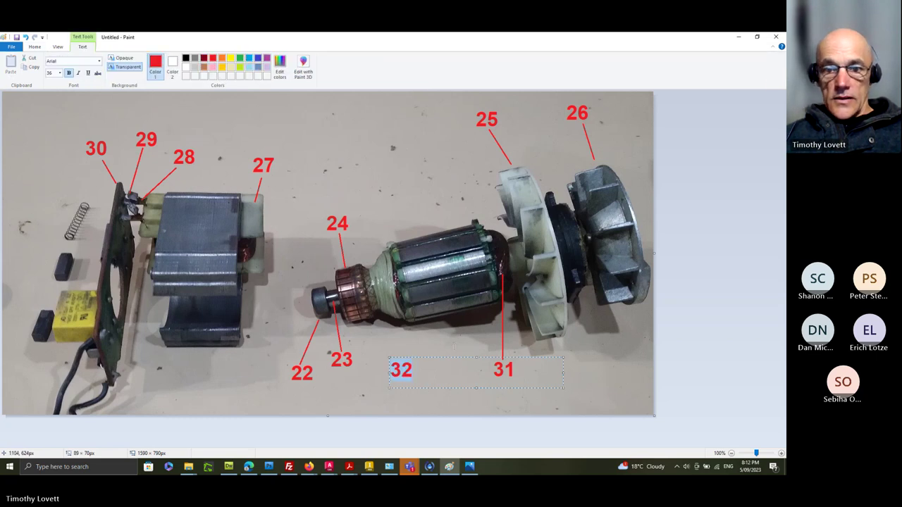
pyautogui.click(436, 359)
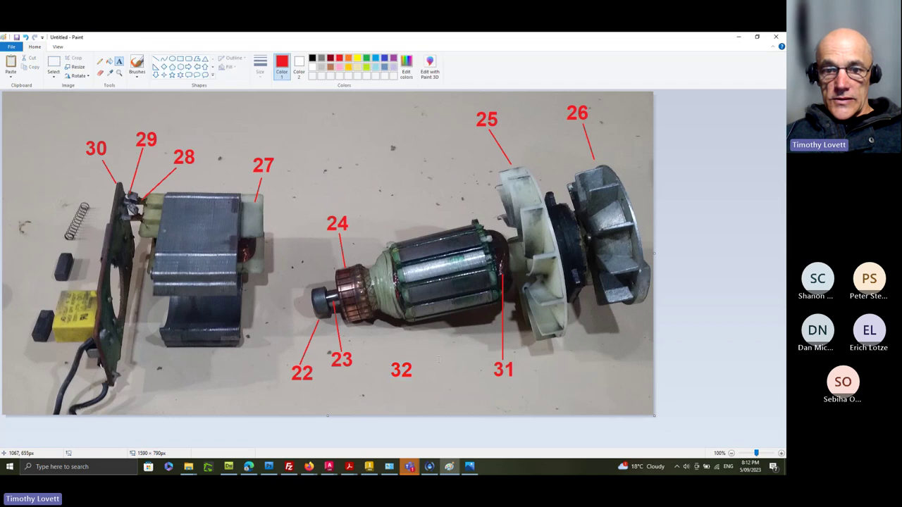
pyautogui.moveTo(459, 373); pyautogui.dragTo(458, 373)
pyautogui.write('33')
# Step: Draw red leader lines from number 32 to the armature winding and from number 33 to the armature core
pyautogui.click(37, 46)
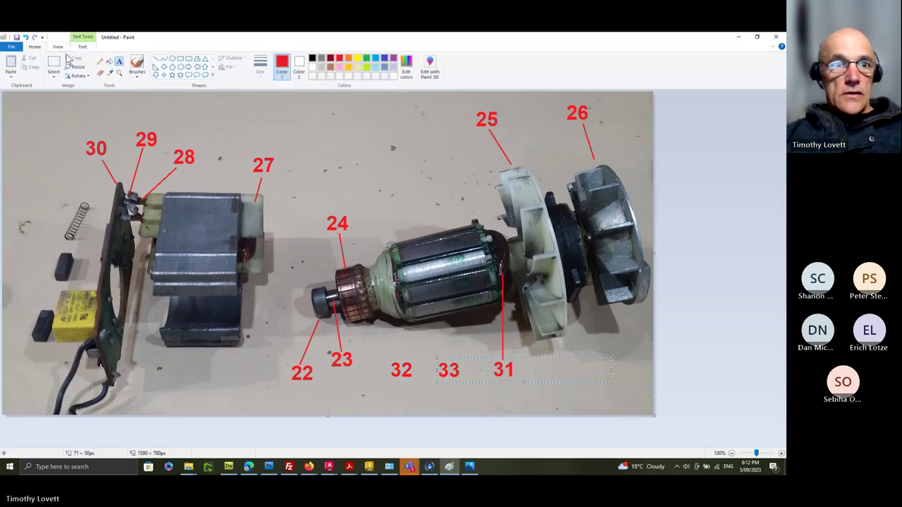
pyautogui.click(157, 60)
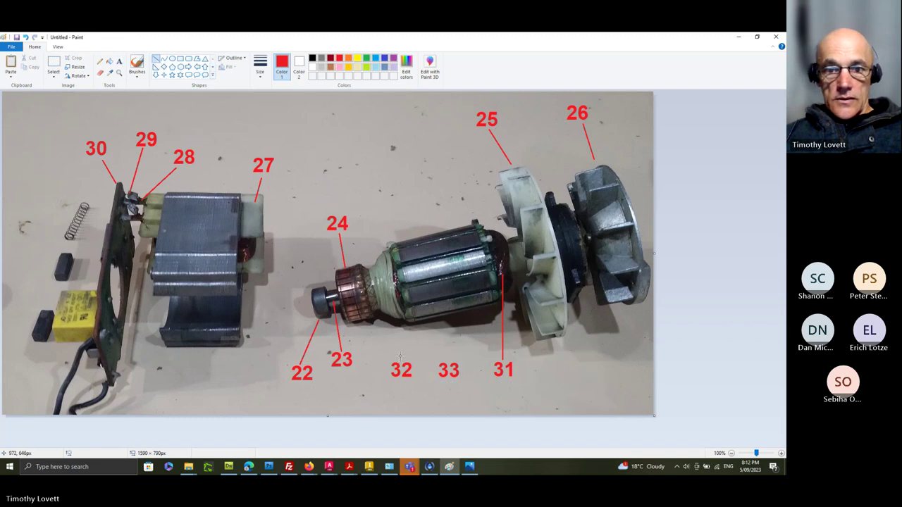
pyautogui.moveTo(399, 356); pyautogui.dragTo(398, 290)
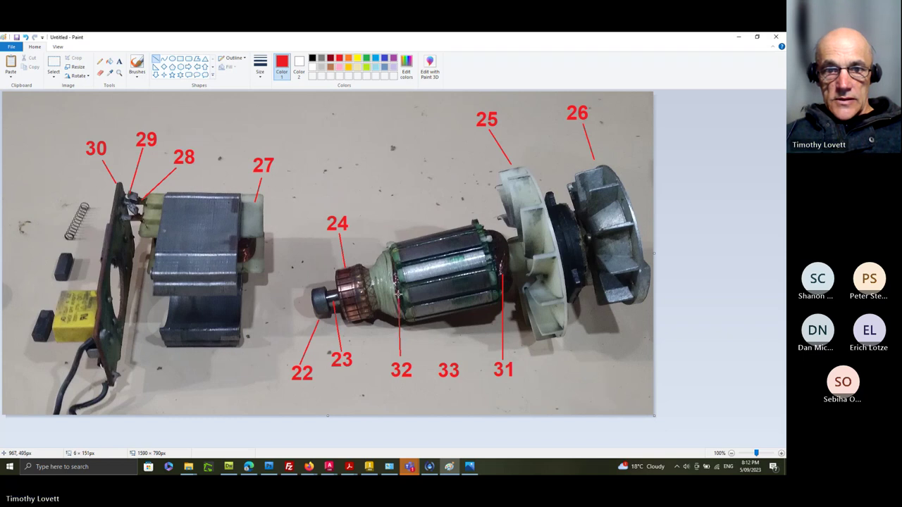
pyautogui.moveTo(398, 290); pyautogui.dragTo(399, 294)
pyautogui.moveTo(449, 359); pyautogui.dragTo(443, 308)
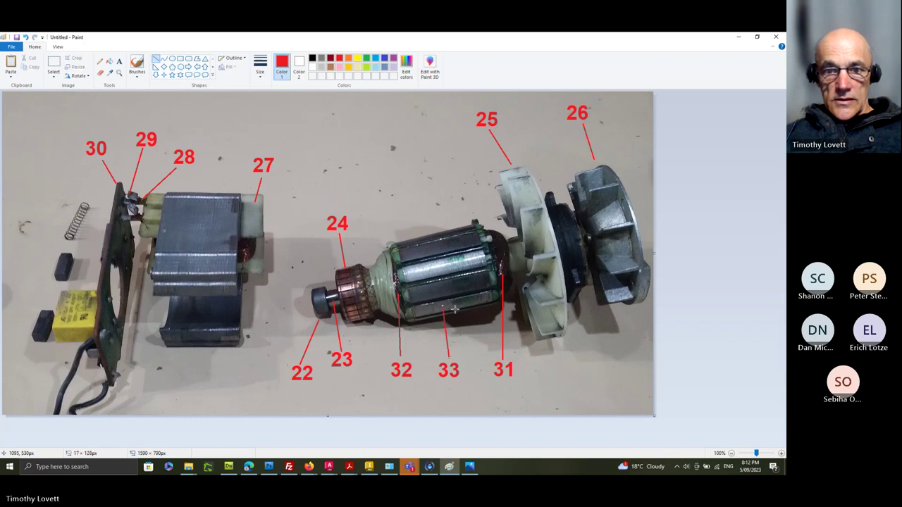
# Step: Save the labelled photo as a JPEG named numbered-20230822_134620.jpg in the images folder
pyautogui.click(11, 47)
pyautogui.click(23, 112)
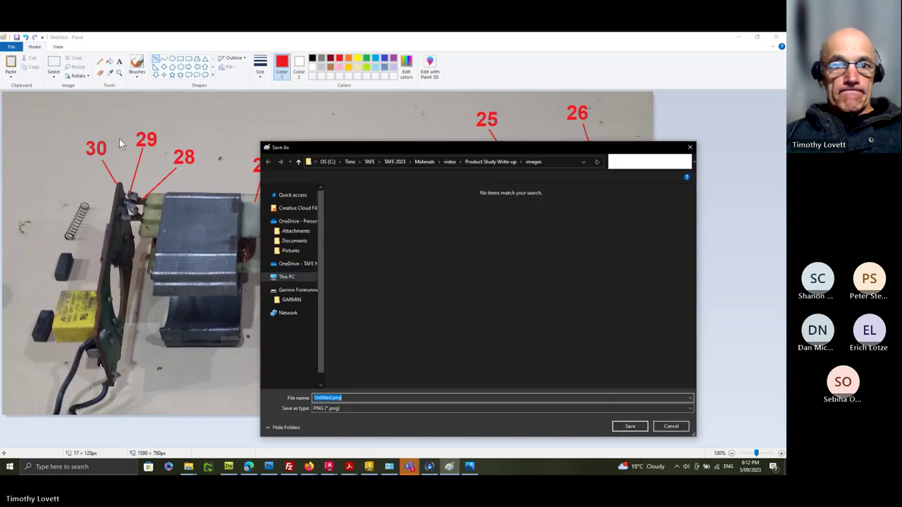
pyautogui.click(385, 409)
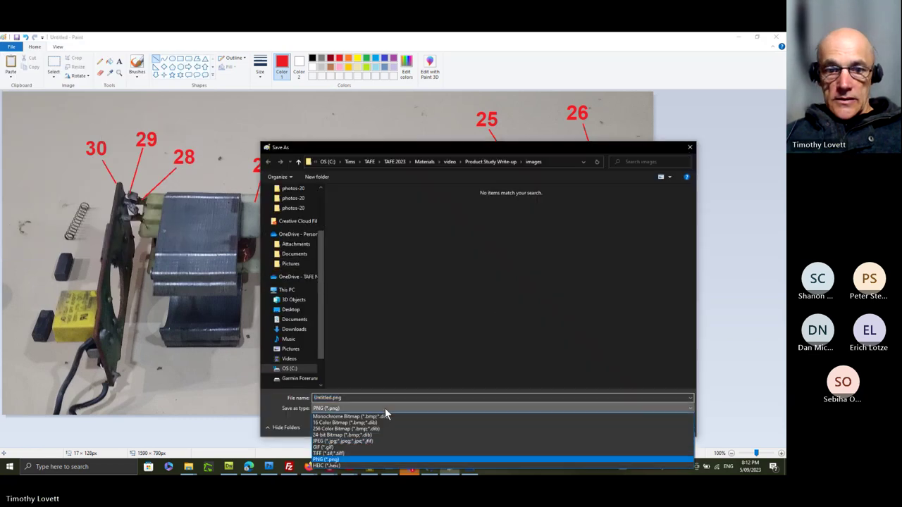
pyautogui.click(343, 441)
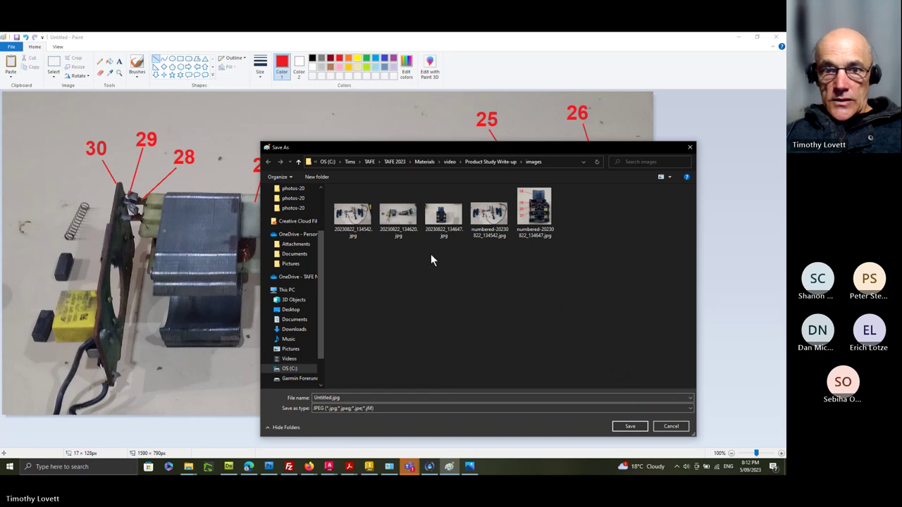
pyautogui.click(398, 213)
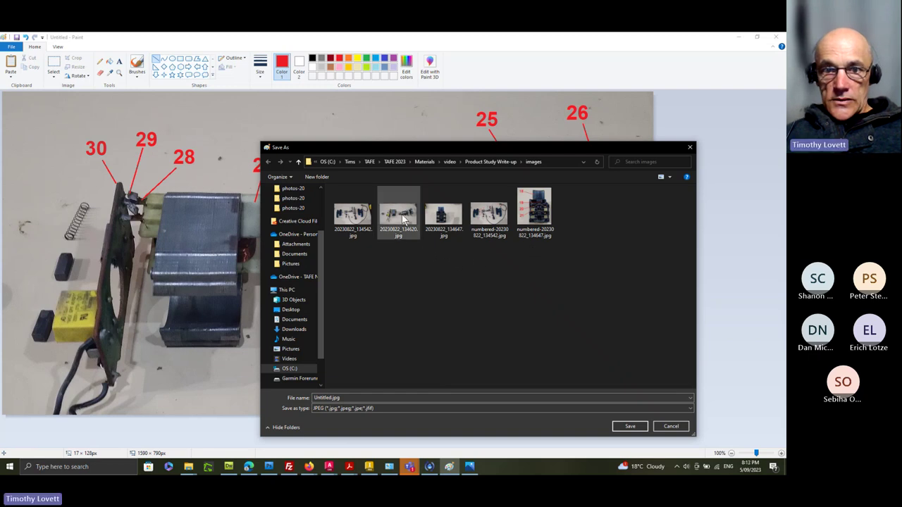
pyautogui.click(314, 398)
pyautogui.press('Home')
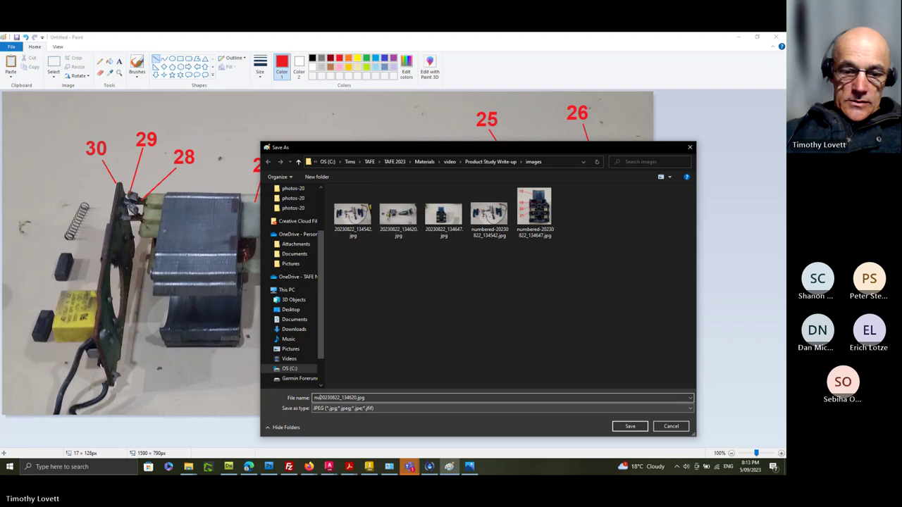
pyautogui.write('numbered')
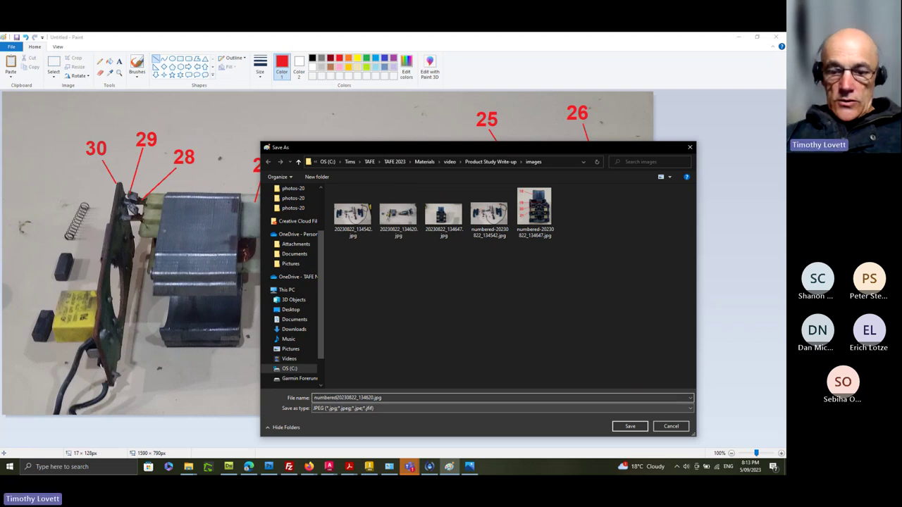
pyautogui.write('-')
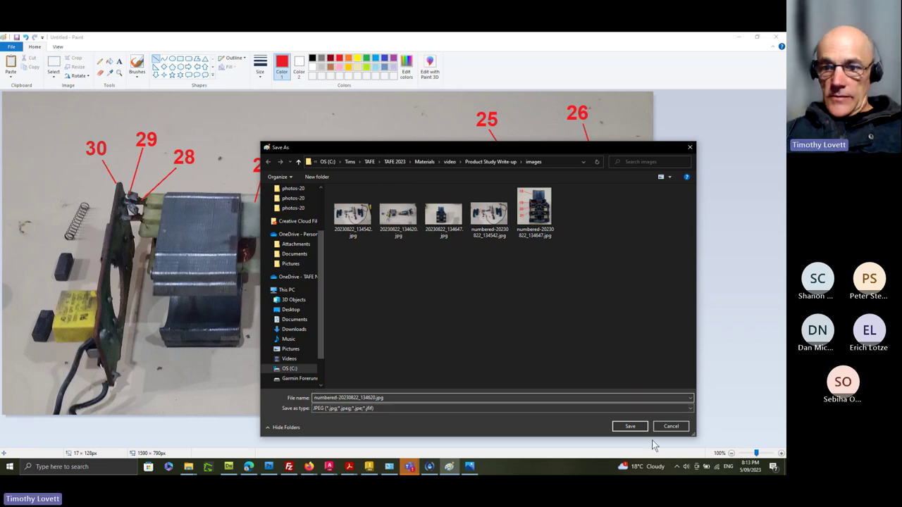
pyautogui.click(630, 427)
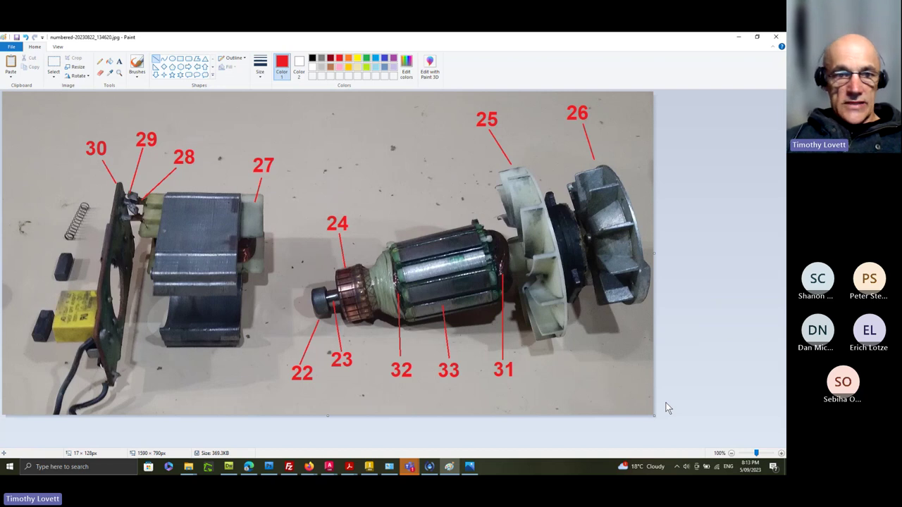
# Step: Switch to Word and create a blank document
pyautogui.click(71, 467)
pyautogui.write('word')
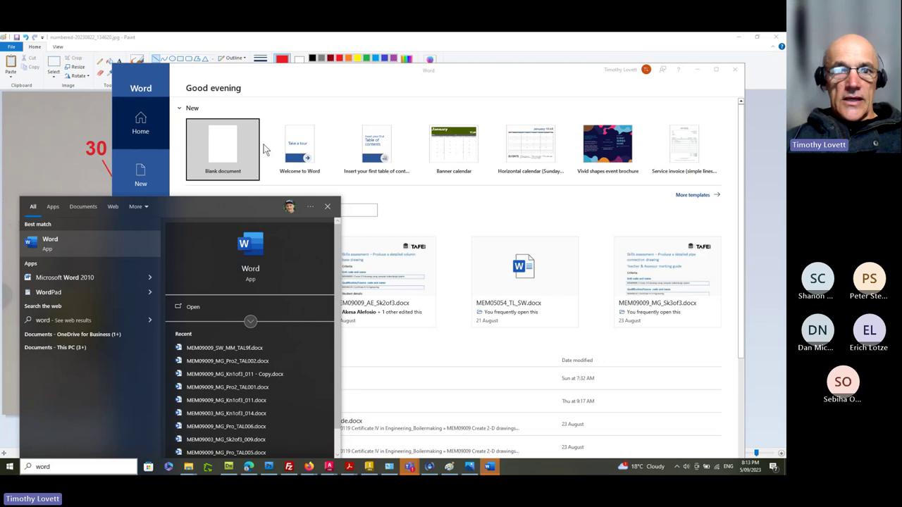
pyautogui.click(264, 144)
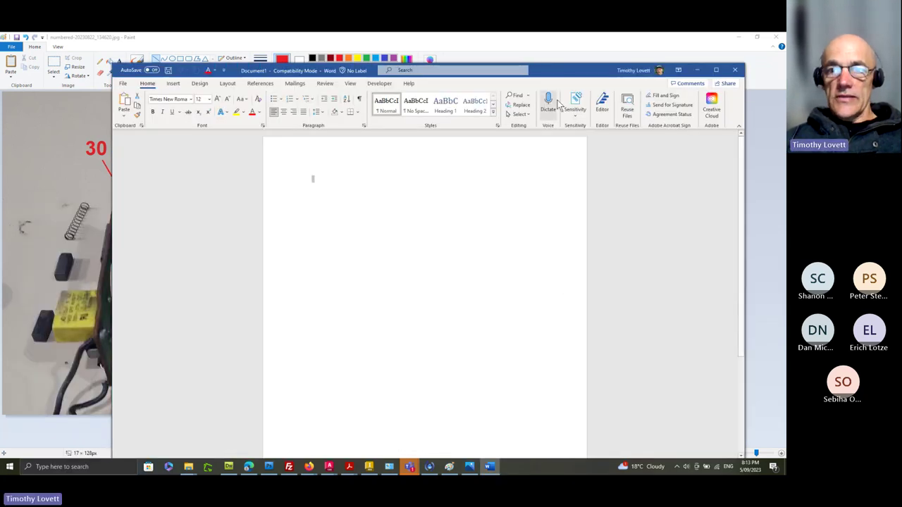
pyautogui.moveTo(566, 72); pyautogui.dragTo(559, 56)
# Step: Enter the title "Product Study: Orbital Sander" and start a new paragraph below it
pyautogui.write('Product Study: Sander')
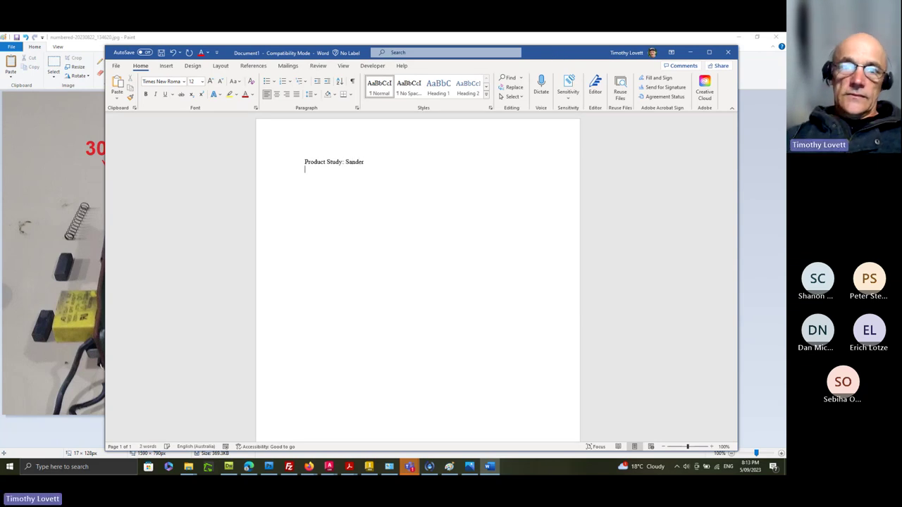
pyautogui.press('Return')
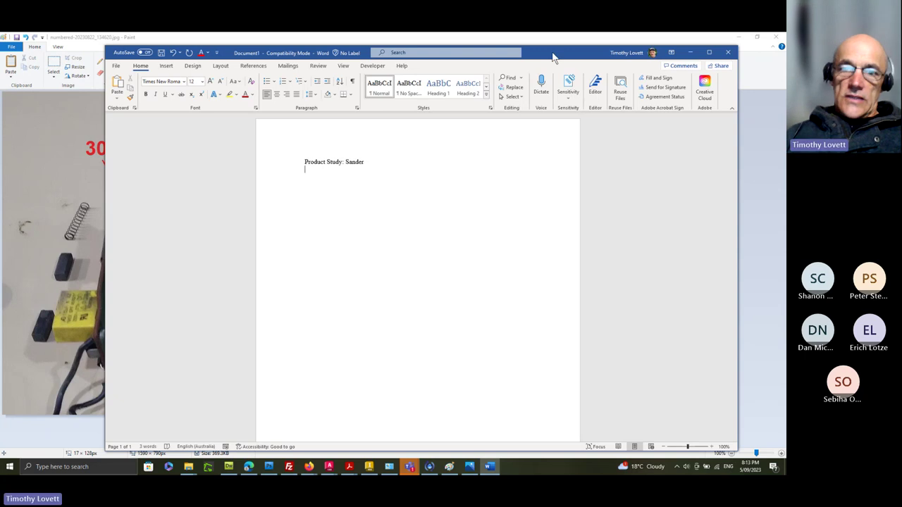
pyautogui.click(346, 162)
pyautogui.write('Or')
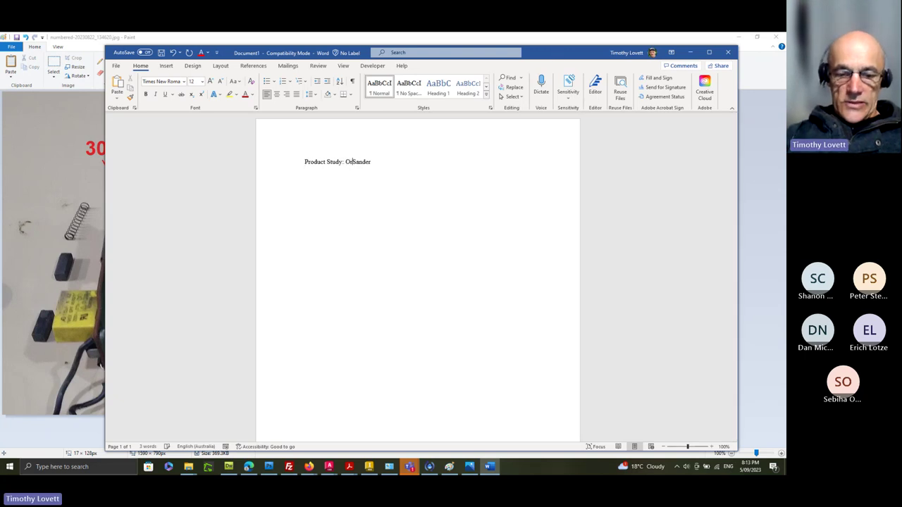
pyautogui.write('bital')
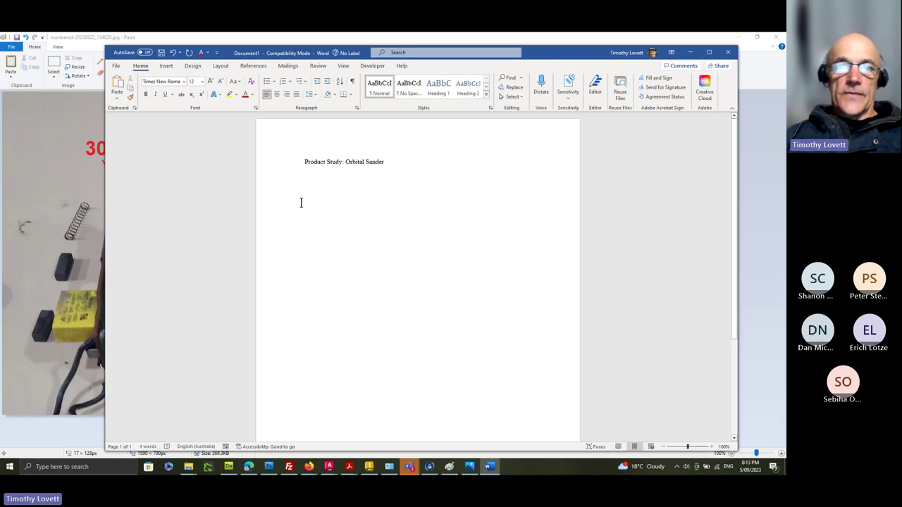
pyautogui.press('Return')
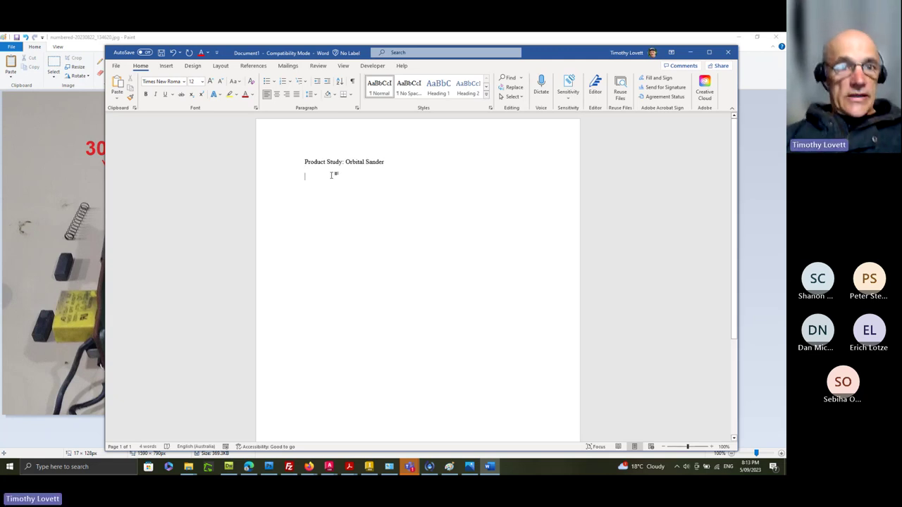
# Step: Insert a table with five columns and eight rows below the title
pyautogui.click(168, 66)
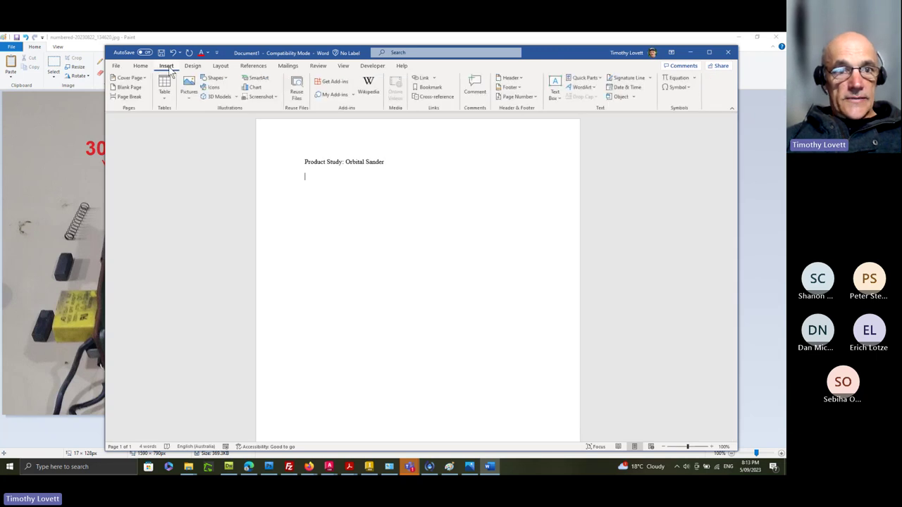
pyautogui.click(164, 87)
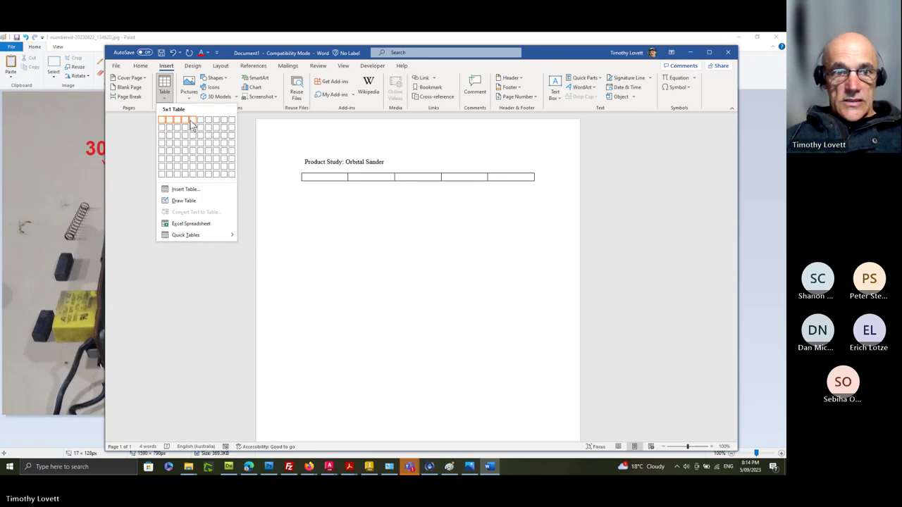
pyautogui.click(192, 174)
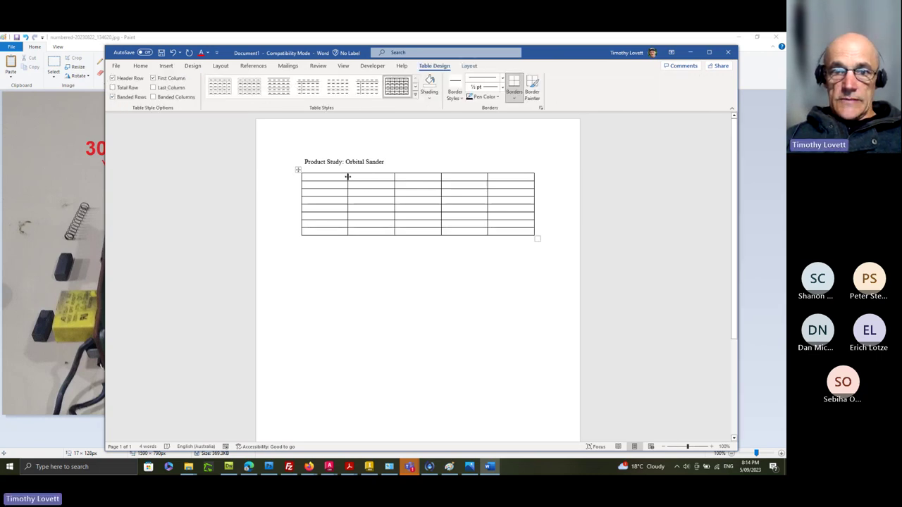
# Step: Make the table's first column very narrow, then shift the right borders of the second and third columns slightly left
pyautogui.moveTo(347, 177); pyautogui.dragTo(316, 179)
pyautogui.moveTo(394, 179); pyautogui.dragTo(386, 178)
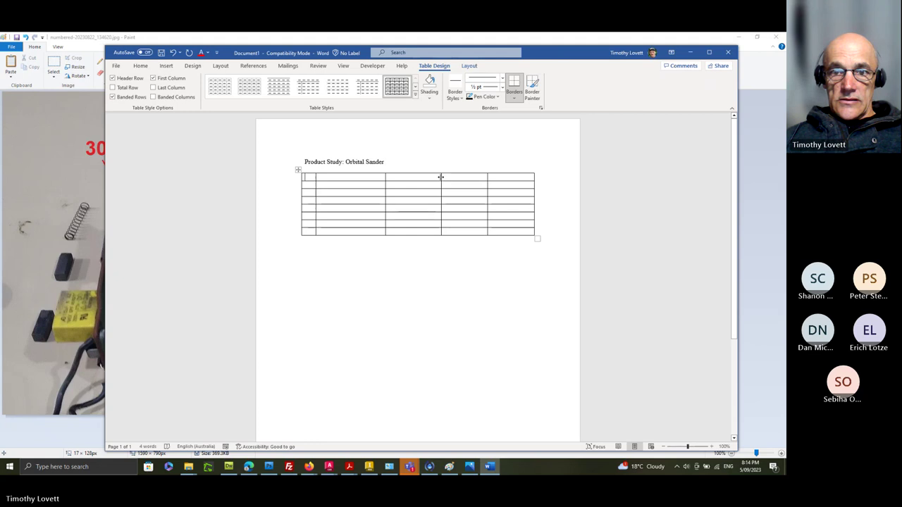
pyautogui.moveTo(441, 177); pyautogui.dragTo(436, 177)
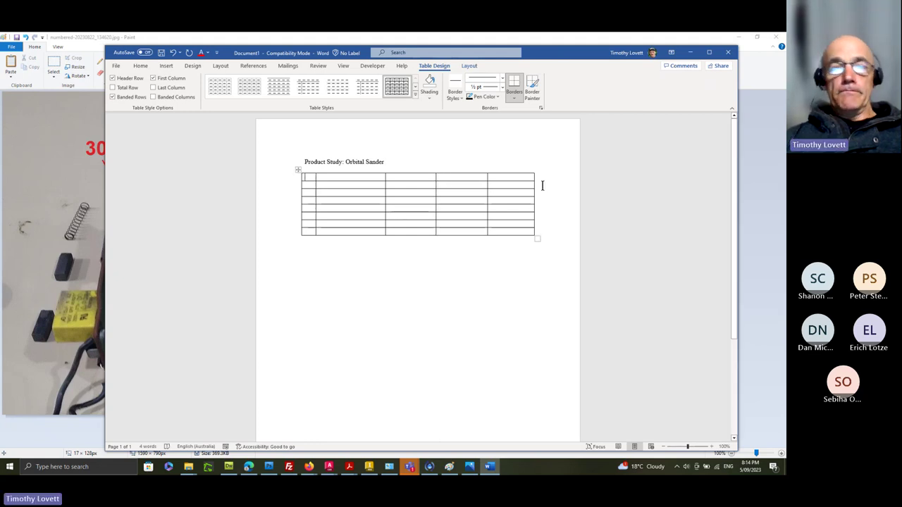
# Step: Try to add a table row by pasting a copy of the last row, and undo it
pyautogui.click(275, 232)
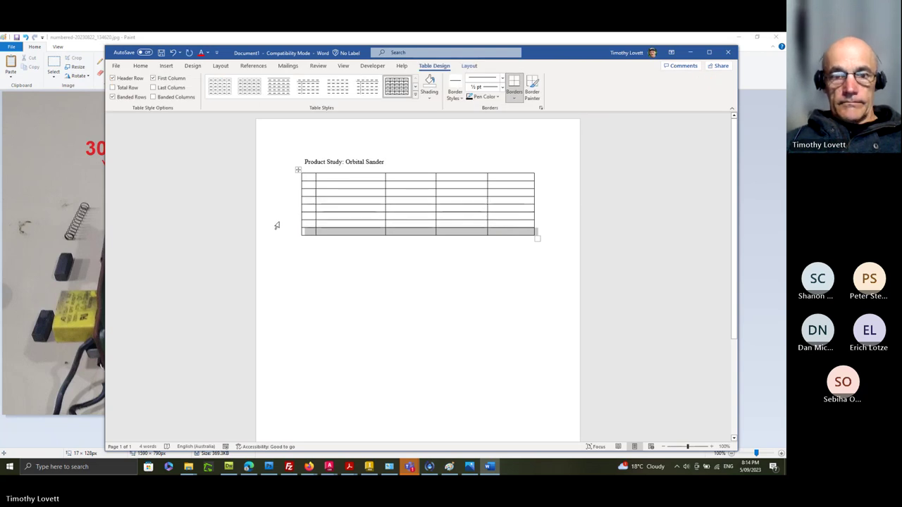
pyautogui.hotkey('ctrl', 'v')
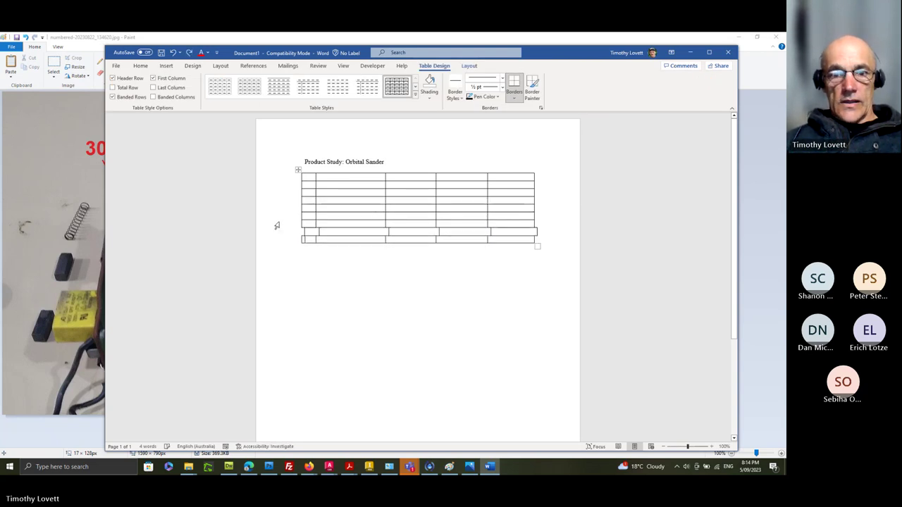
pyautogui.hotkey('ctrl', 'z')
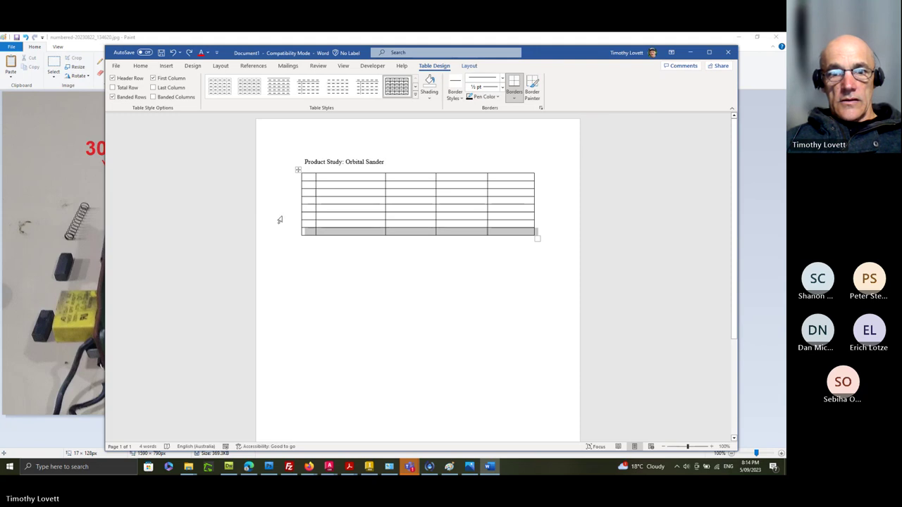
pyautogui.click(273, 233)
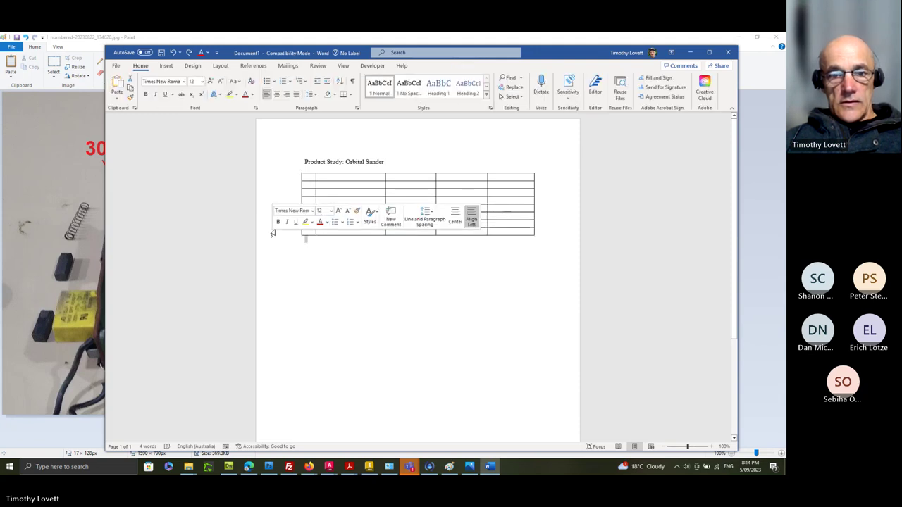
pyautogui.click(341, 231)
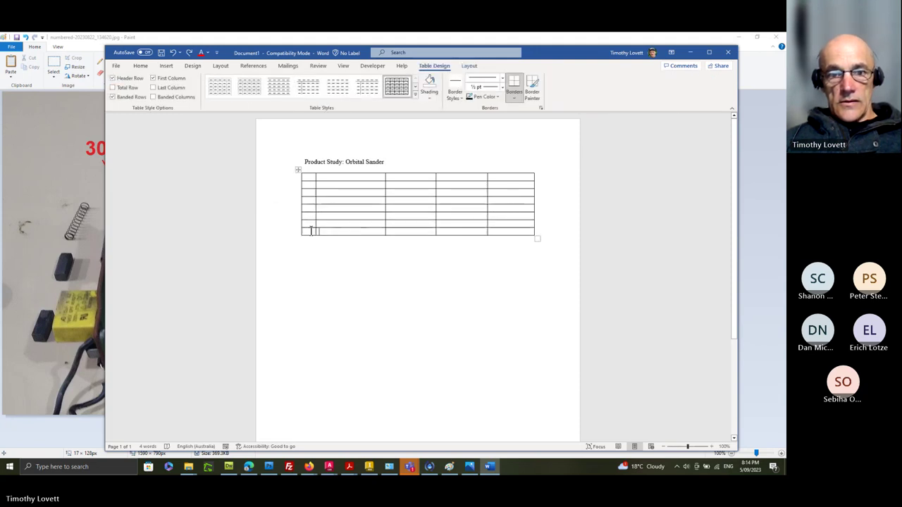
pyautogui.rightClick(328, 231)
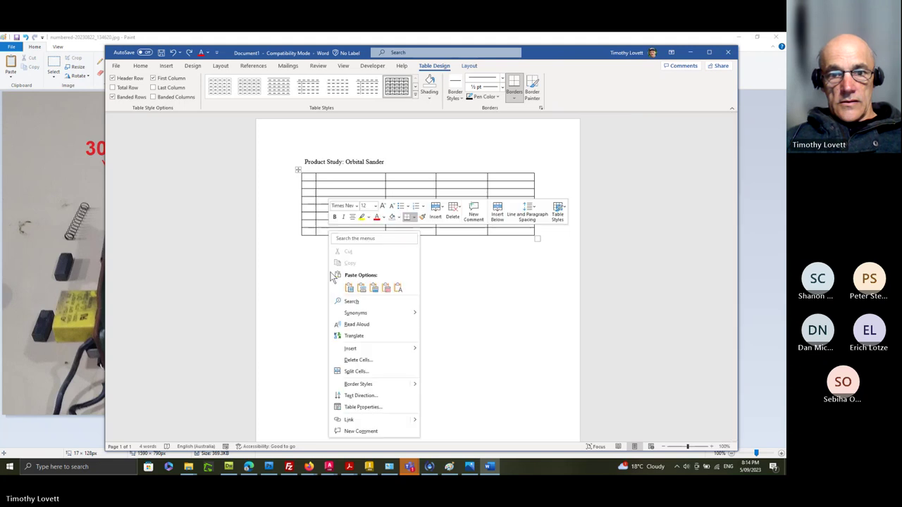
pyautogui.moveTo(370, 350)
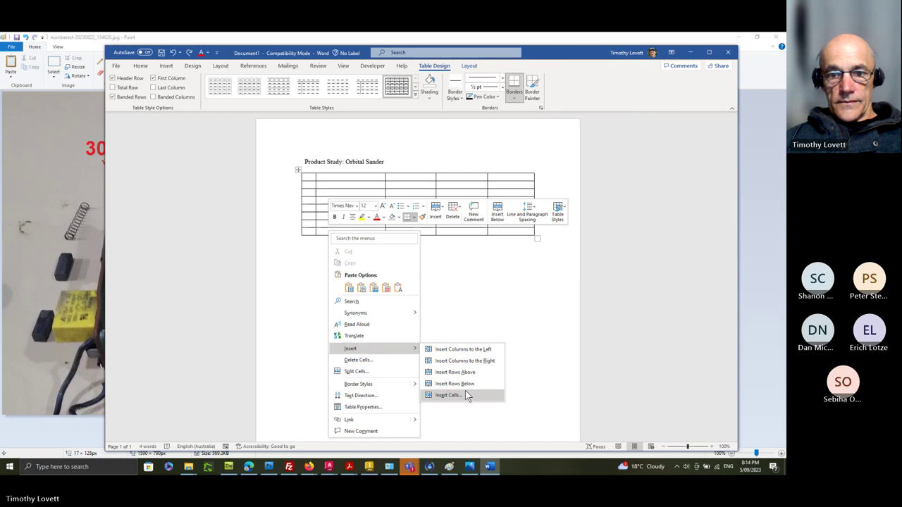
pyautogui.click(526, 308)
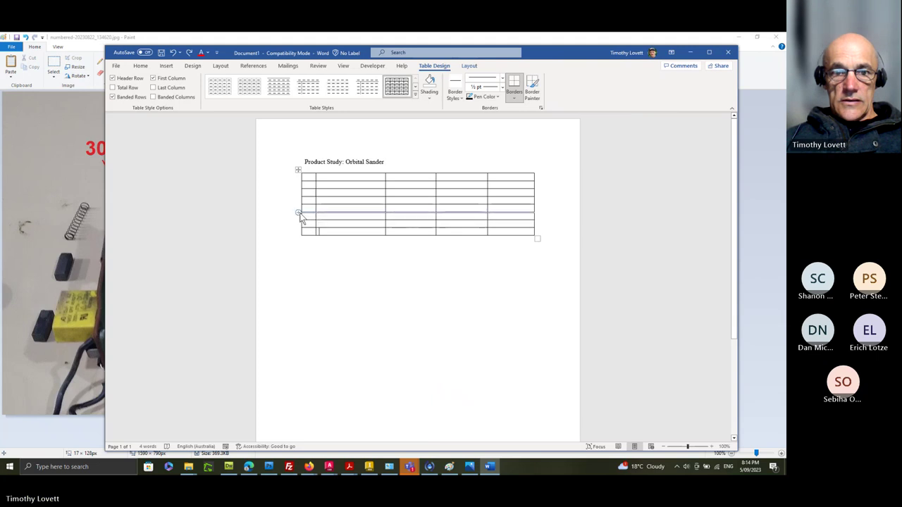
# Step: Insert many additional blank rows in the middle of the table until it extends to near the page's lower edge
pyautogui.click(298, 213)
pyautogui.click(298, 213)
pyautogui.click(299, 213)
pyautogui.click(299, 213)
pyautogui.click(299, 213)
pyautogui.click(299, 213)
pyautogui.click(298, 213)
pyautogui.click(299, 213)
pyautogui.click(299, 213)
pyautogui.click(298, 213)
pyautogui.click(298, 213)
pyautogui.click(299, 213)
pyautogui.tripleClick(299, 213)
pyautogui.click(298, 212)
pyautogui.click(298, 212)
pyautogui.click(299, 213)
pyautogui.click(299, 213)
pyautogui.click(299, 213)
pyautogui.click(299, 213)
pyautogui.click(298, 213)
pyautogui.click(298, 213)
pyautogui.click(299, 213)
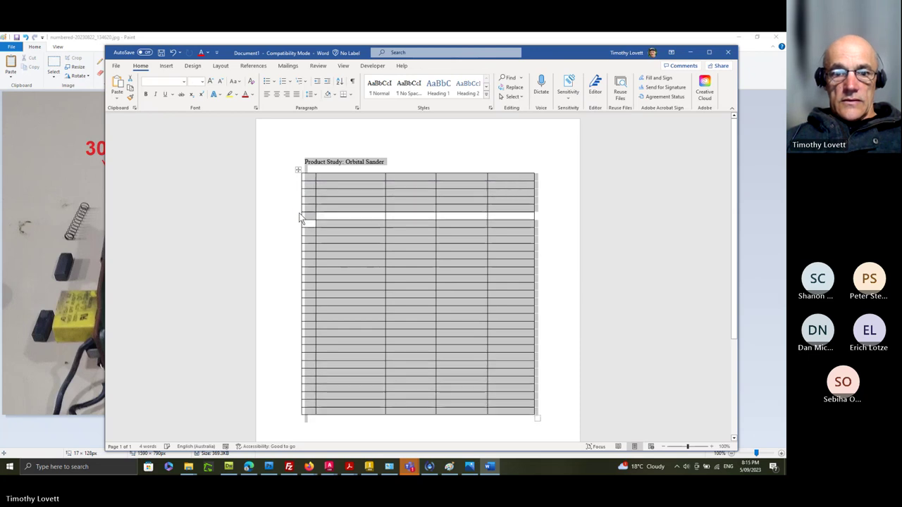
pyautogui.click(298, 213)
pyautogui.click(299, 212)
pyautogui.click(299, 213)
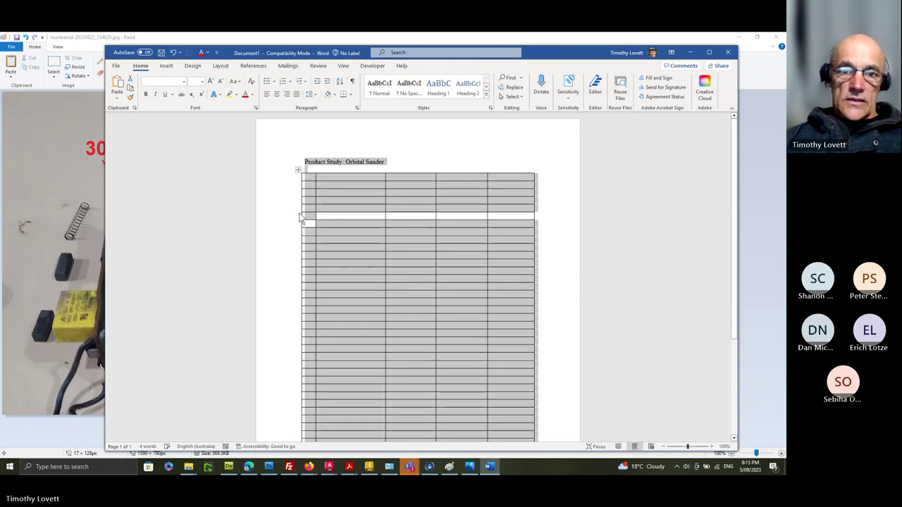
# Step: Enter the headings "#", "Description" and "Material" in the first three columns of the table's first row
pyautogui.click(310, 177)
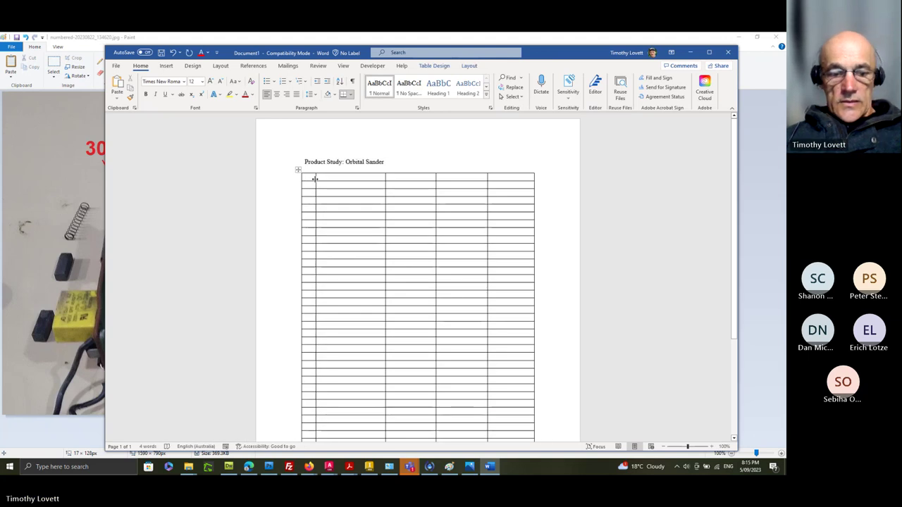
pyautogui.write('#')
pyautogui.click(326, 177)
pyautogui.write('Description ')
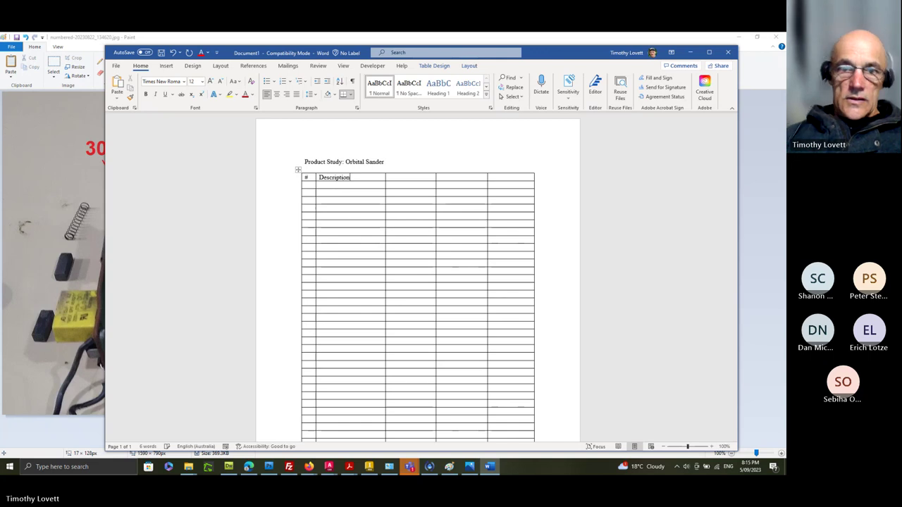
pyautogui.write('Material')
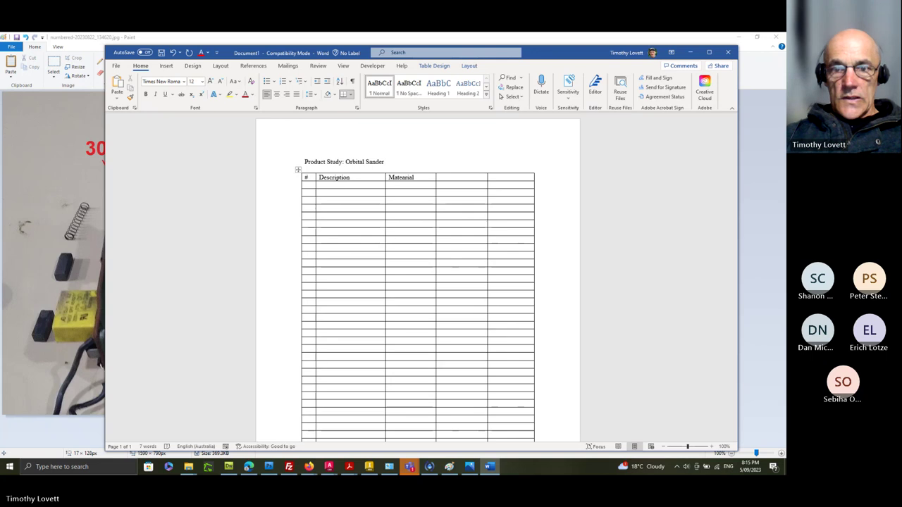
pyautogui.click(398, 176)
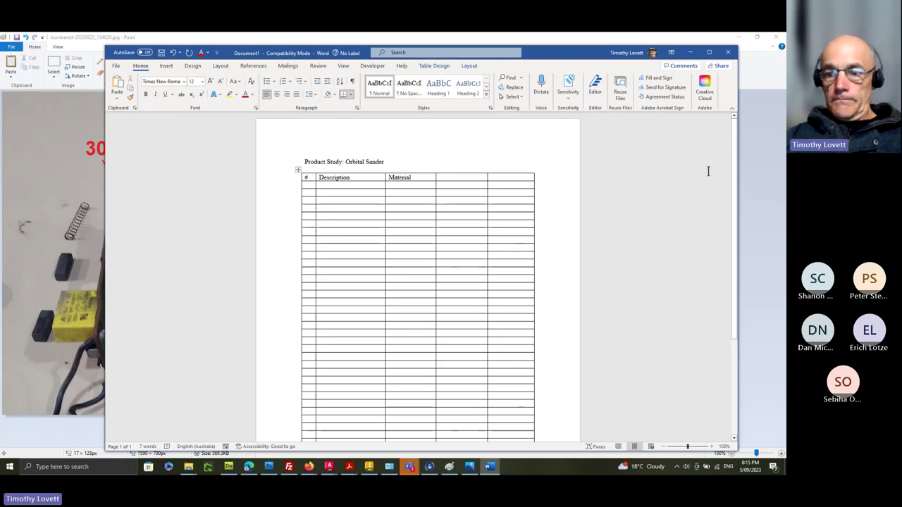
# Step: Enter the headings "Process" and "Alternative?" in the last two columns of the header row
pyautogui.click(711, 447)
pyautogui.click(711, 447)
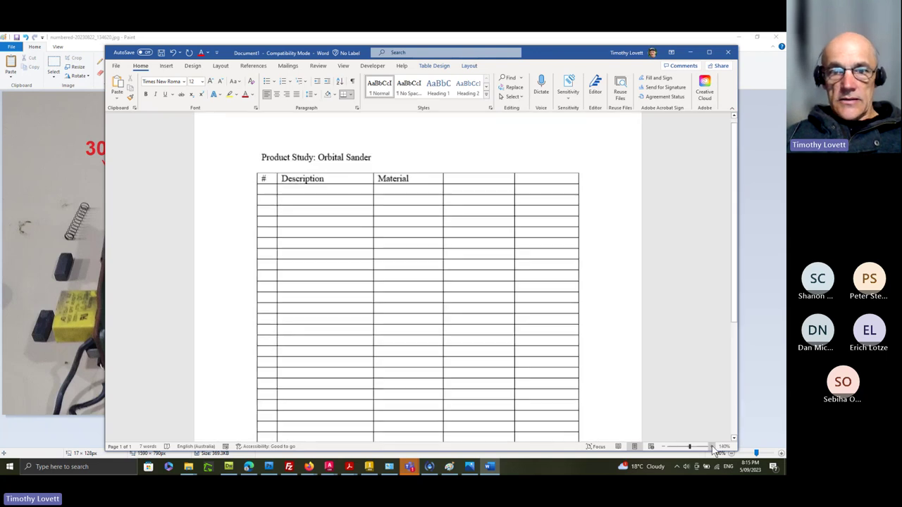
pyautogui.click(505, 184)
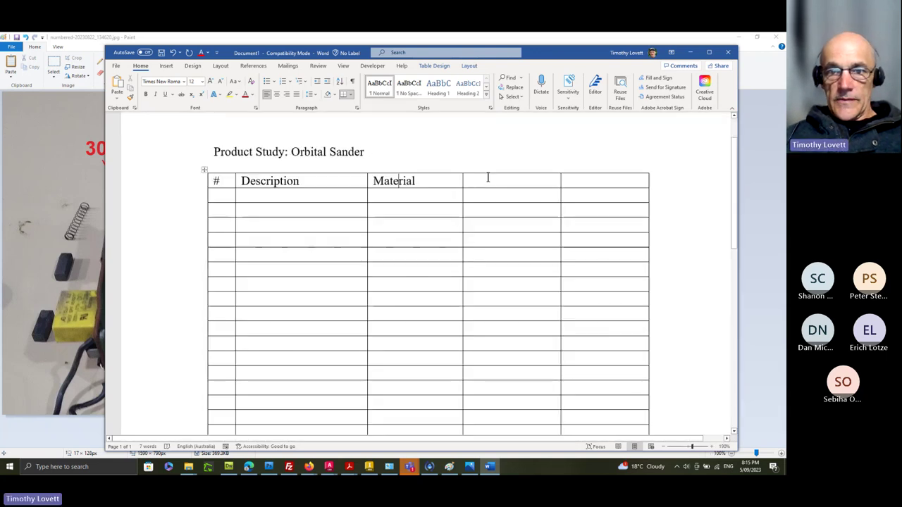
pyautogui.write('Process')
pyautogui.click(592, 181)
pyautogui.write('Altern')
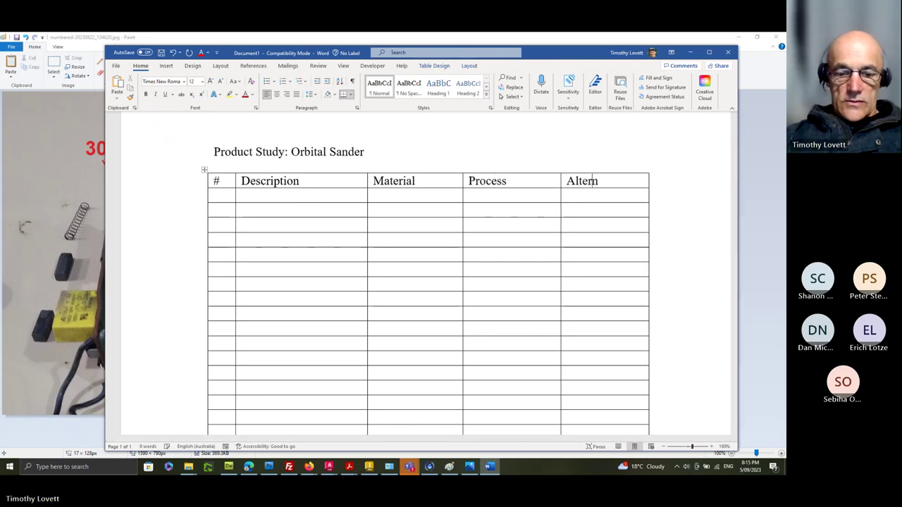
pyautogui.write('ative?')
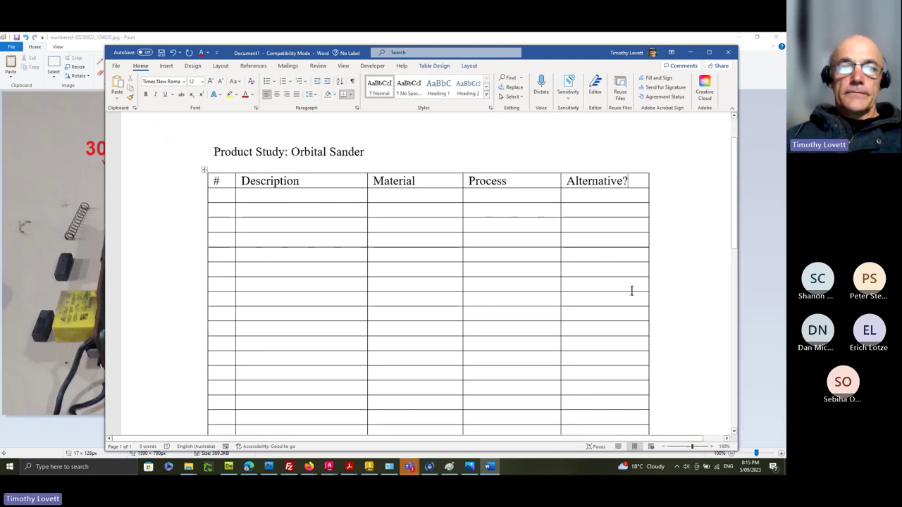
pyautogui.click(171, 187)
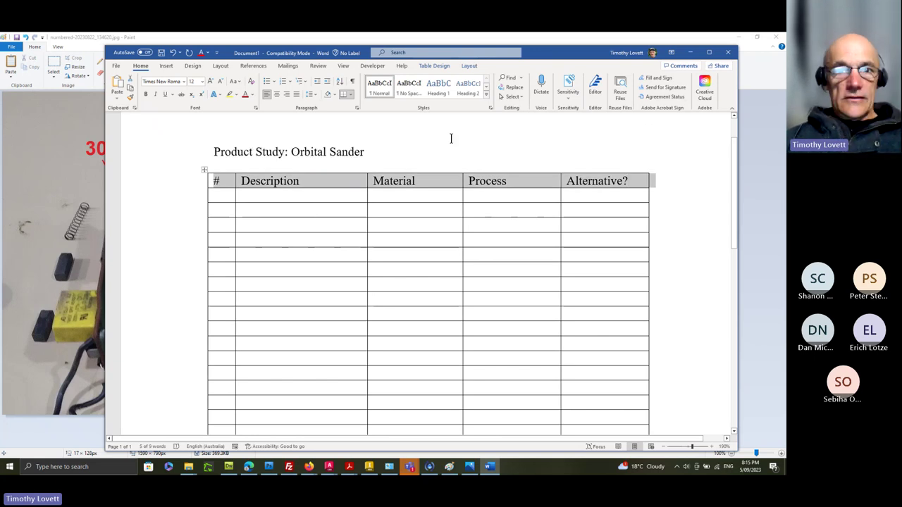
# Step: Number the rows below the header from 1 to 10 in the # column
pyautogui.click(226, 195)
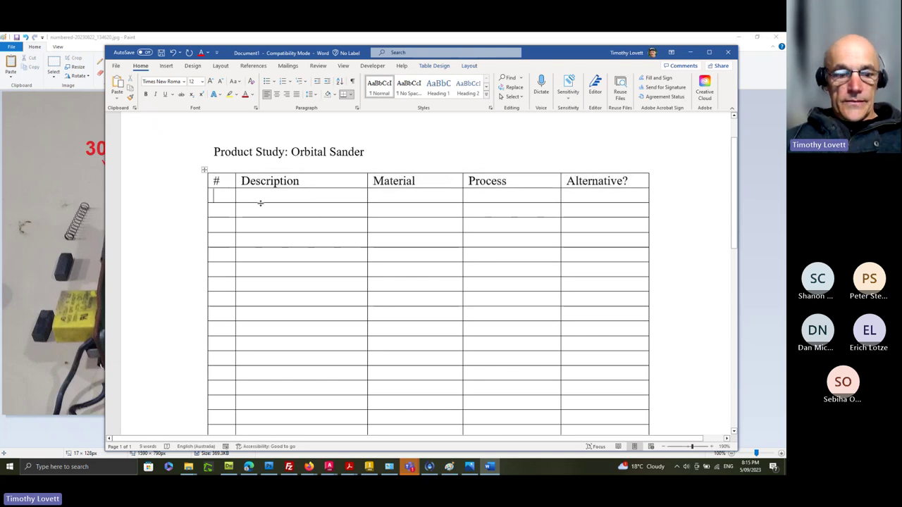
pyautogui.write('1')
pyautogui.press('Down')
pyautogui.write('2')
pyautogui.press('Down')
pyautogui.write('3')
pyautogui.press('Down')
pyautogui.write('4')
pyautogui.press('Down')
pyautogui.write('5')
pyautogui.press('Down')
pyautogui.write('6')
pyautogui.press('Down')
pyautogui.write('7')
pyautogui.press('Down')
pyautogui.write('8')
pyautogui.press('Down')
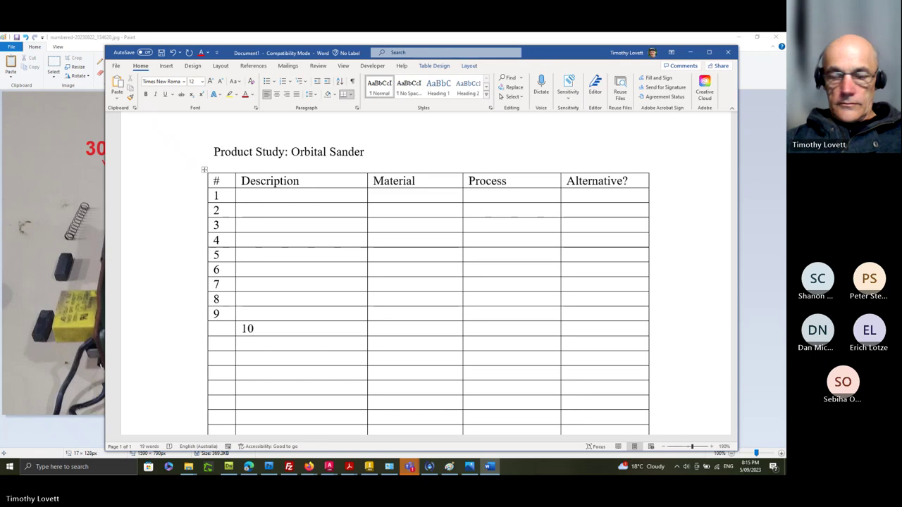
pyautogui.press('BackSpace')
pyautogui.press('BackSpace')
pyautogui.write('10')
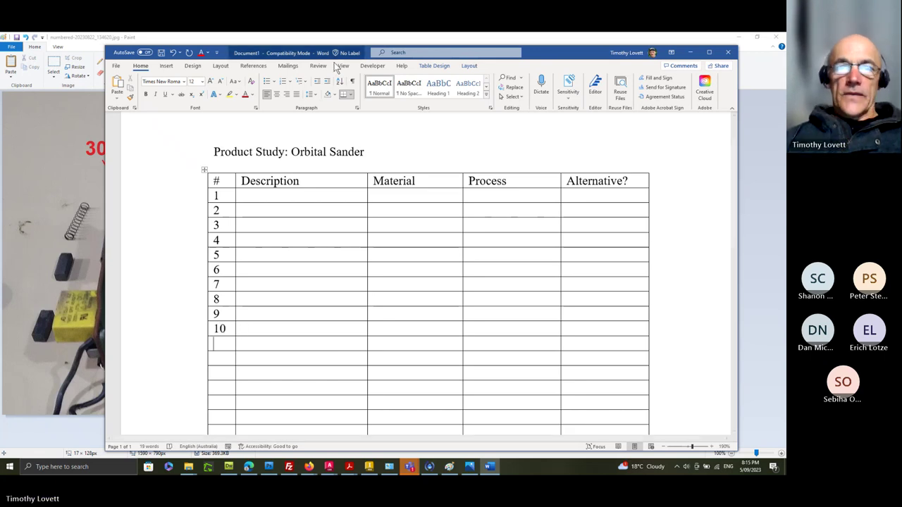
# Step: Start inserting a picture from this device in the blank paragraph below the table
pyautogui.moveTo(346, 52)
pyautogui.mouseDown()
pyautogui.moveTo(589, 64)
pyautogui.moveTo(423, 57)
pyautogui.mouseUp()
pyautogui.scroll(-5, 547, 147)
pyautogui.click(340, 306)
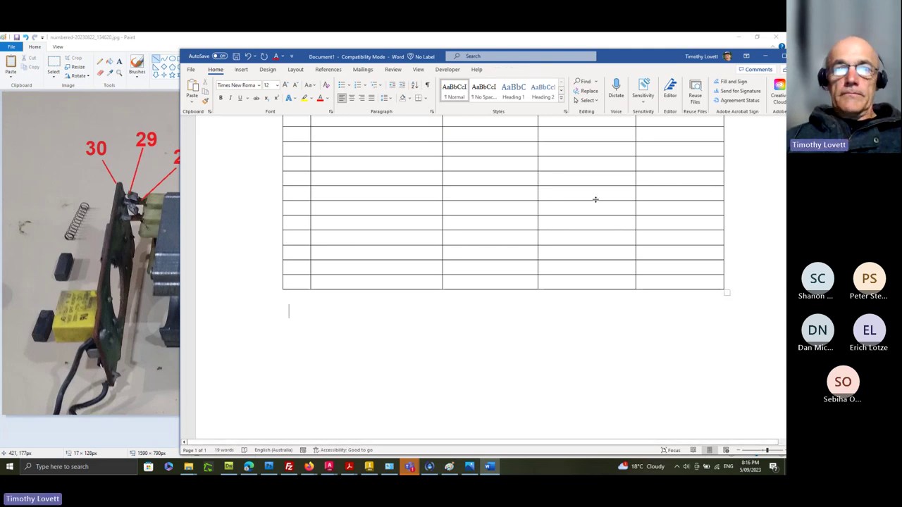
pyautogui.click(242, 70)
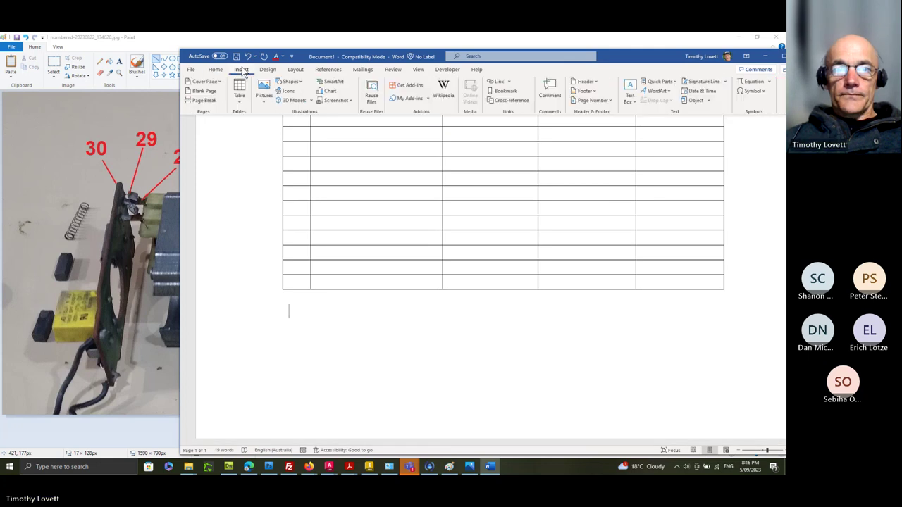
pyautogui.click(264, 94)
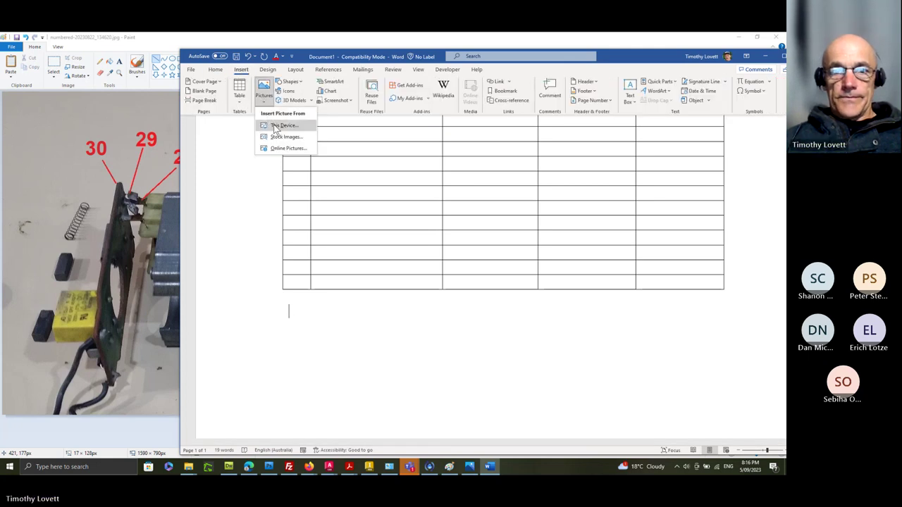
pyautogui.click(280, 125)
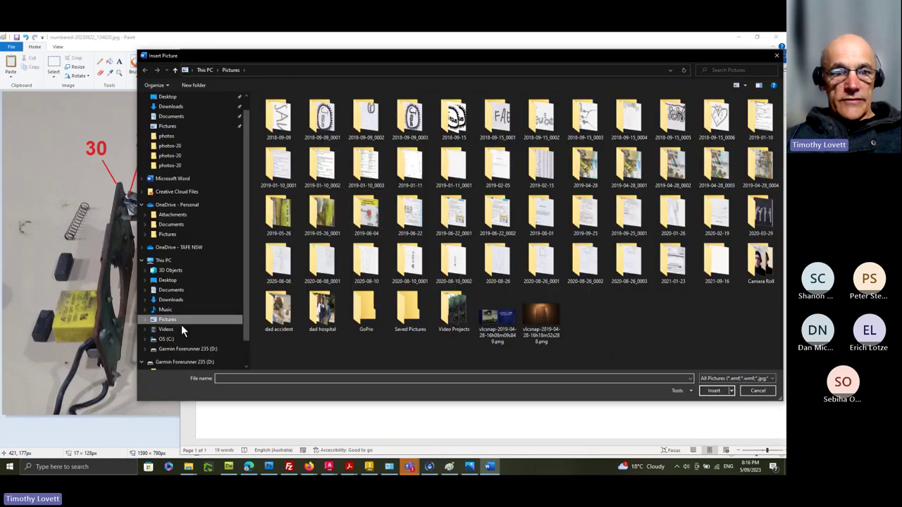
# Step: Insert numbered-20230822_134542.jpg from the TAFE 2023 > Materials > video > Product Study Write-up > images folder on drive C
pyautogui.click(166, 339)
pyautogui.click(272, 195)
pyautogui.press('Return')
pyautogui.doubleClick(276, 310)
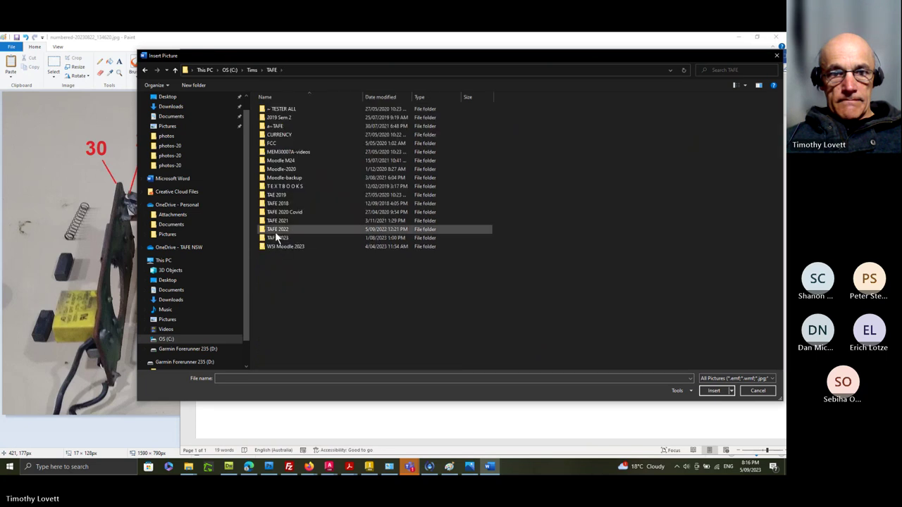
pyautogui.click(278, 240)
pyautogui.doubleClick(278, 240)
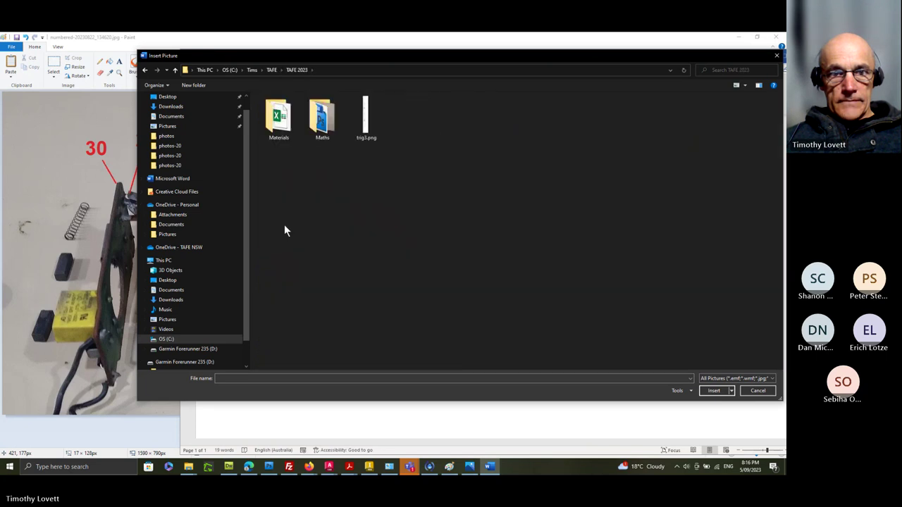
pyautogui.doubleClick(293, 130)
pyautogui.doubleClick(268, 108)
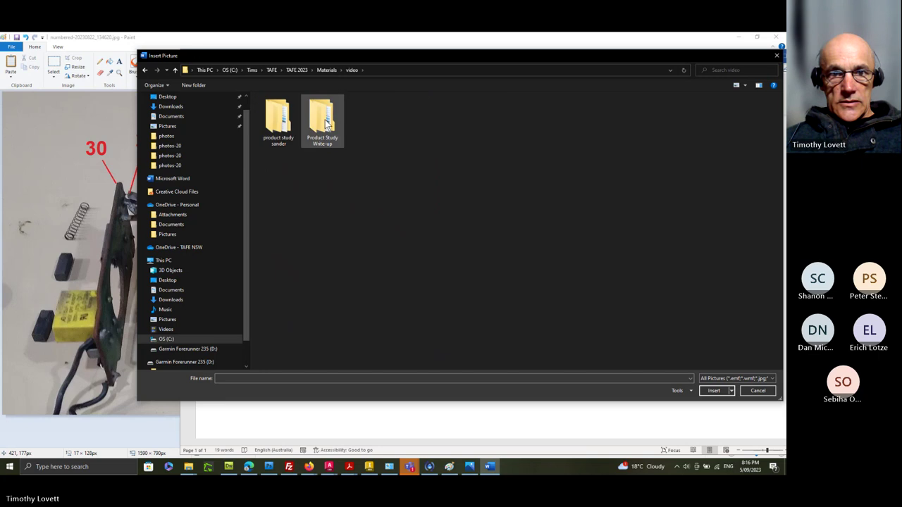
pyautogui.click(326, 123)
pyautogui.doubleClick(326, 123)
pyautogui.doubleClick(274, 110)
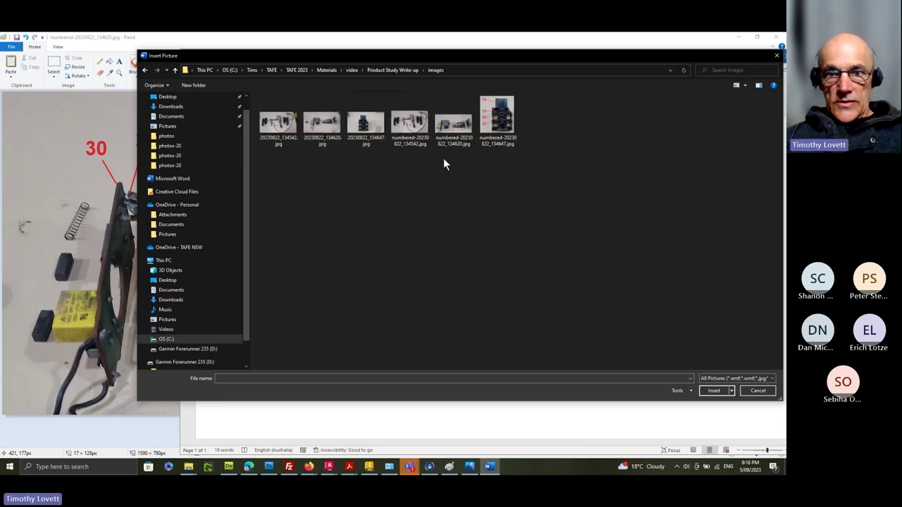
pyautogui.doubleClick(409, 125)
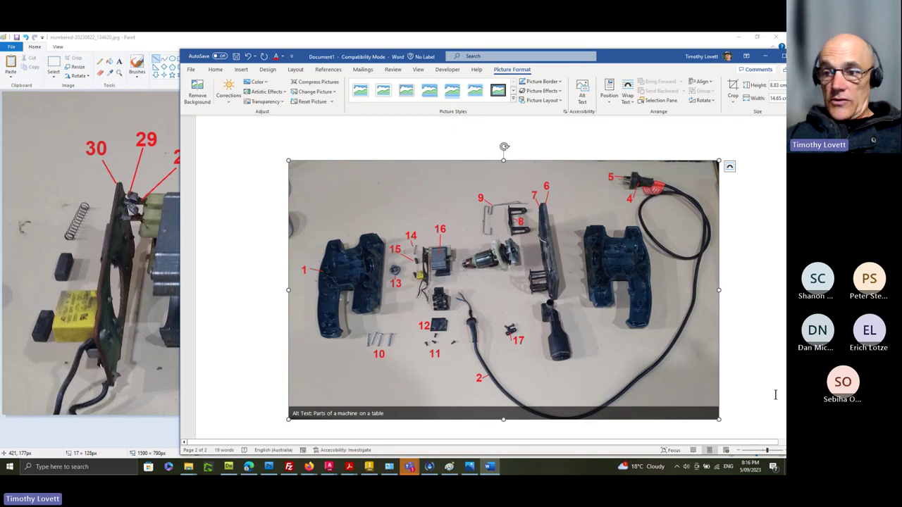
# Step: Enter "Housing" as the description of part 1 in the table
pyautogui.moveTo(643, 59); pyautogui.dragTo(578, 43)
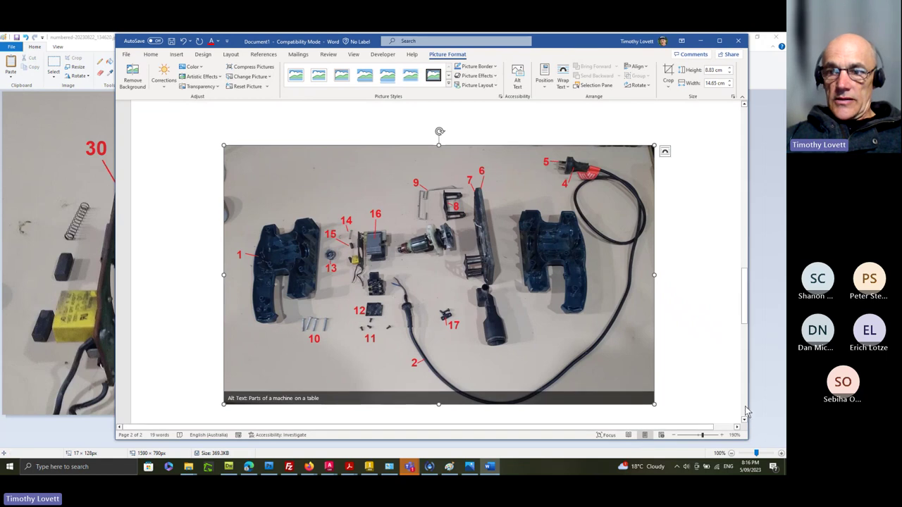
pyautogui.moveTo(744, 296); pyautogui.dragTo(750, 120)
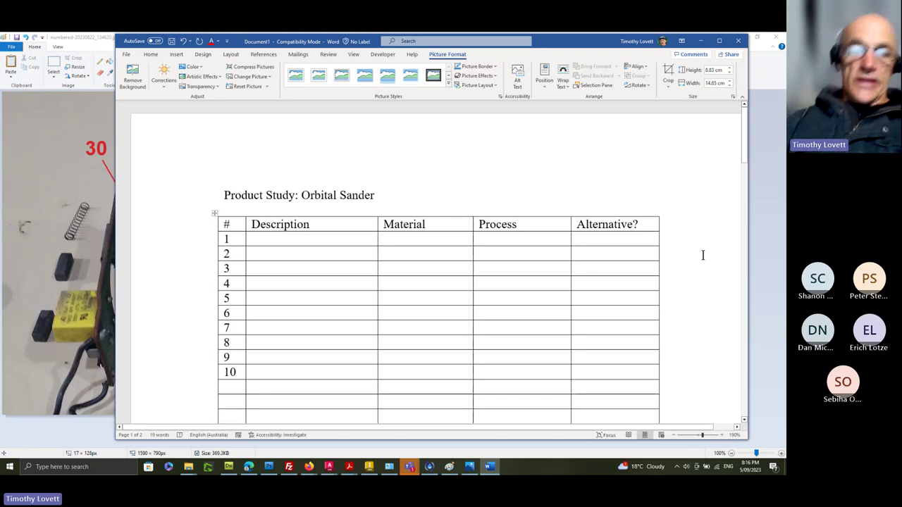
pyautogui.click(278, 241)
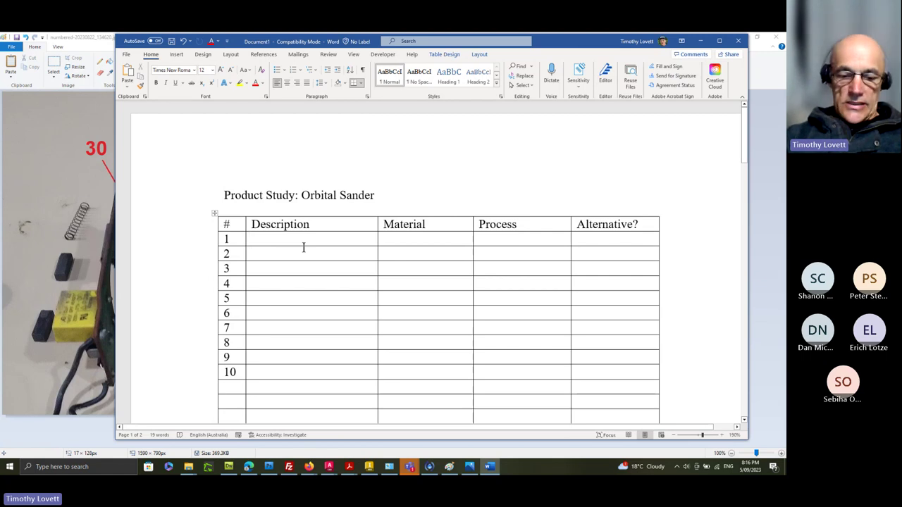
pyautogui.write('Housing')
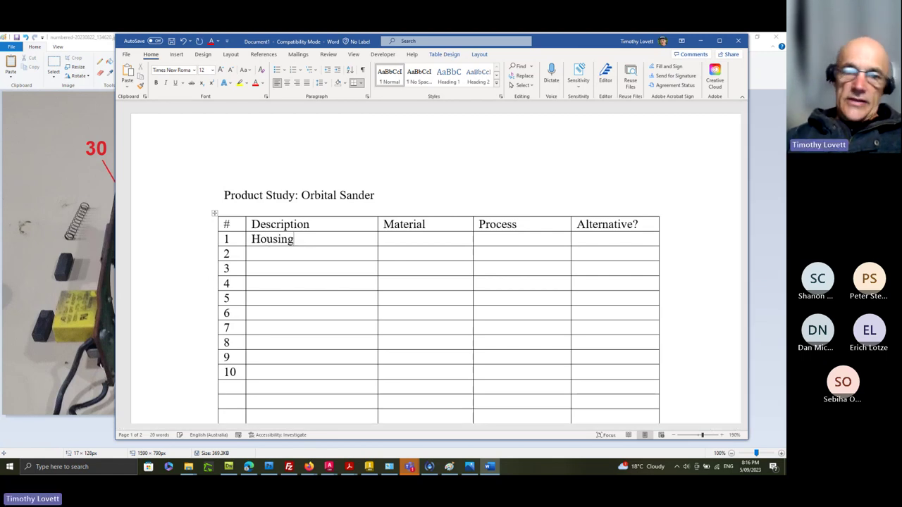
# Step: Change the font of the table's header row to Arial
pyautogui.click(210, 224)
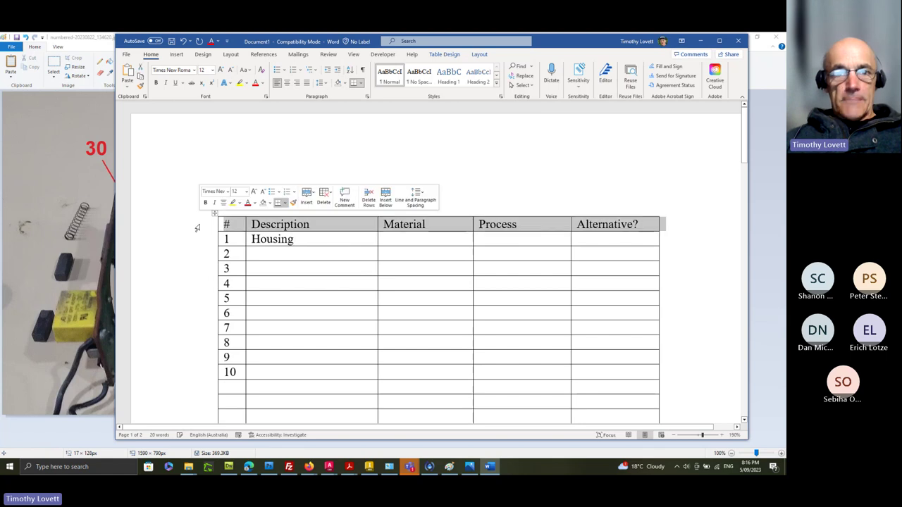
pyautogui.click(195, 70)
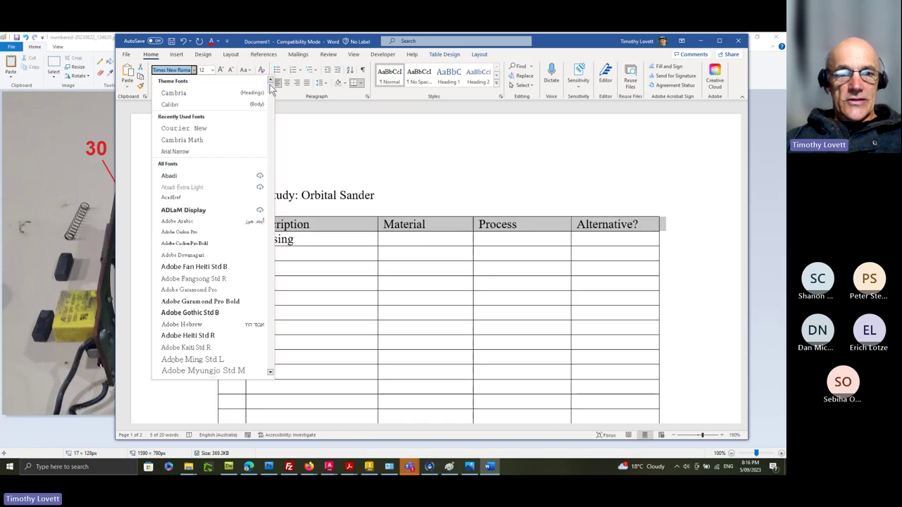
pyautogui.moveTo(270, 83); pyautogui.dragTo(272, 94)
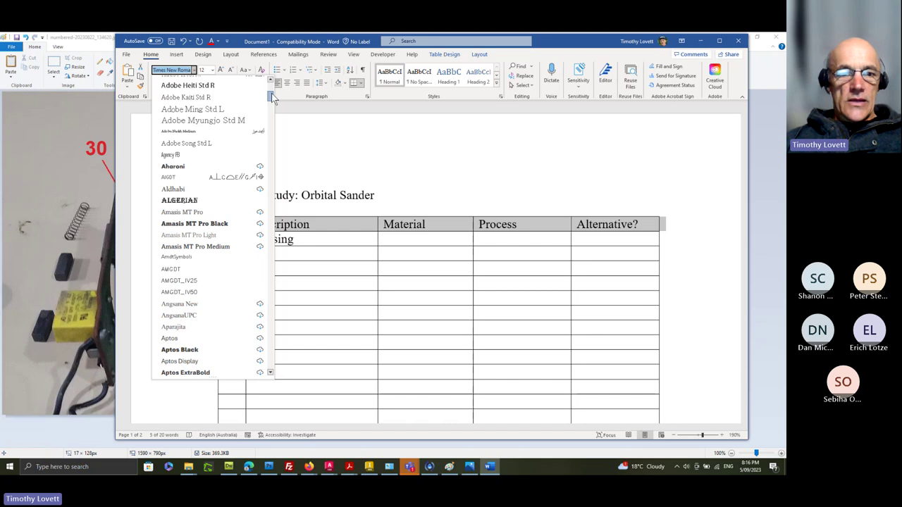
pyautogui.scroll(-5, 273, 98)
pyautogui.click(169, 277)
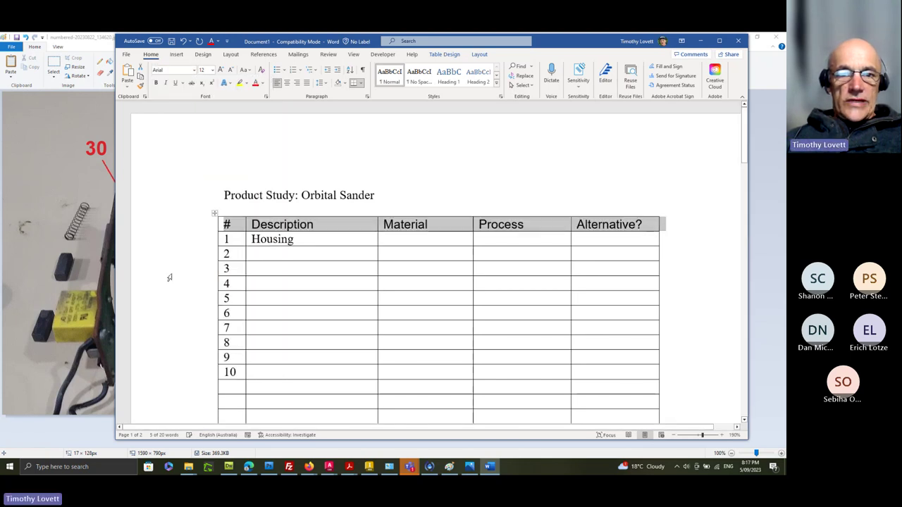
pyautogui.click(512, 155)
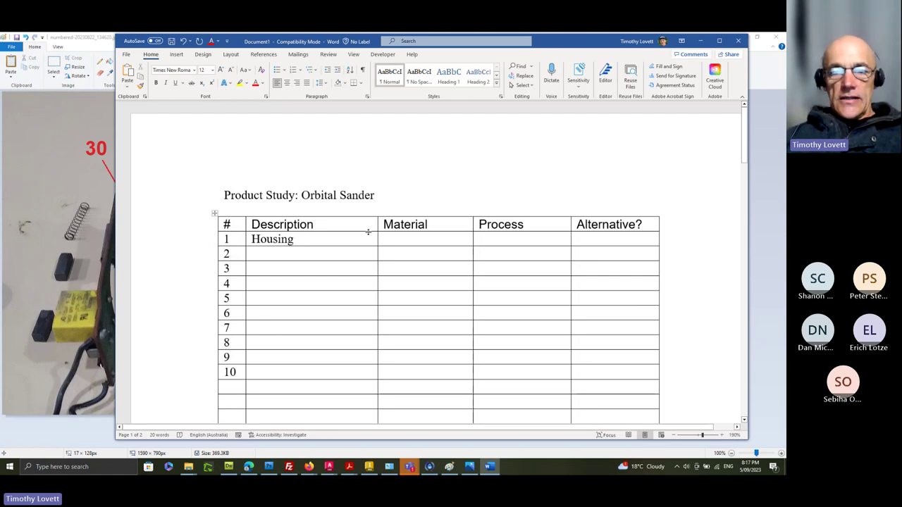
# Step: Enter "ABS" as the material and "Injection Mould" as the process of part 1
pyautogui.click(444, 242)
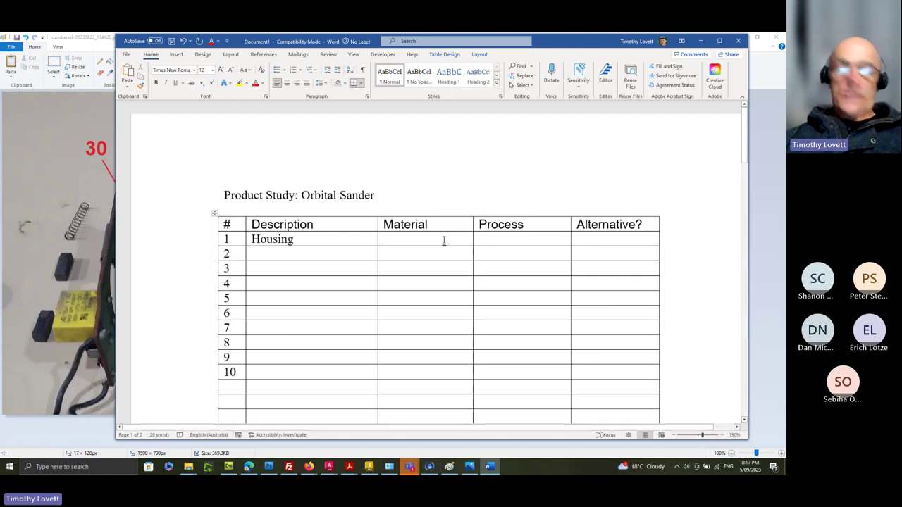
pyautogui.write('ABS')
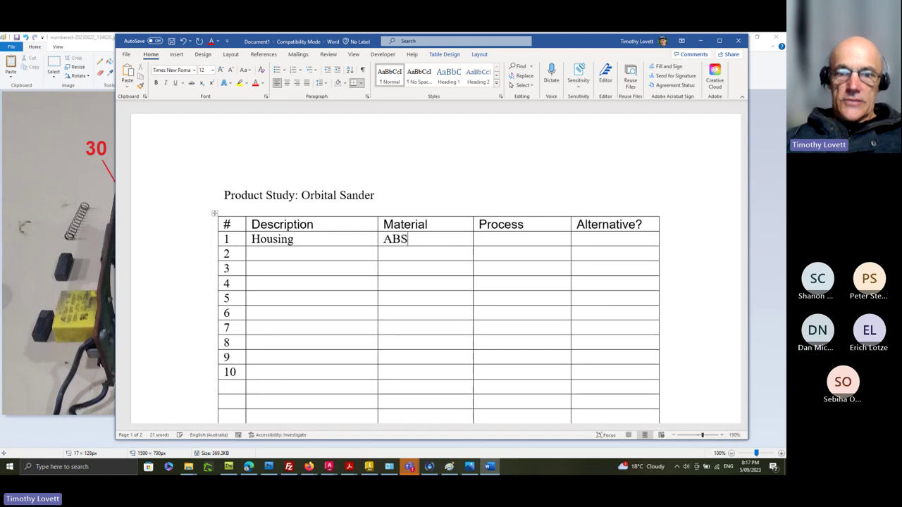
pyautogui.press('Tab')
pyautogui.write('Injection Moul')
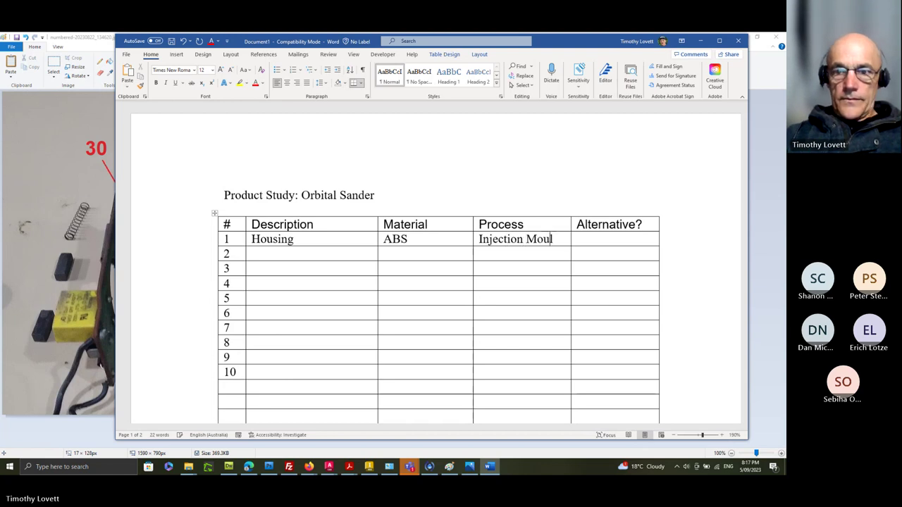
pyautogui.write('d')
pyautogui.doubleClick(539, 239)
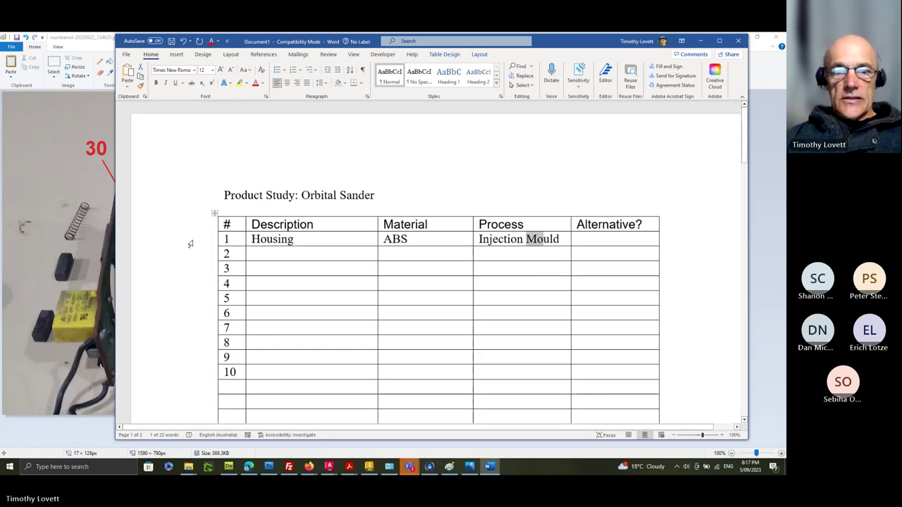
# Step: Set the font size of all table rows below the header row to 10
pyautogui.moveTo(204, 241); pyautogui.dragTo(192, 280)
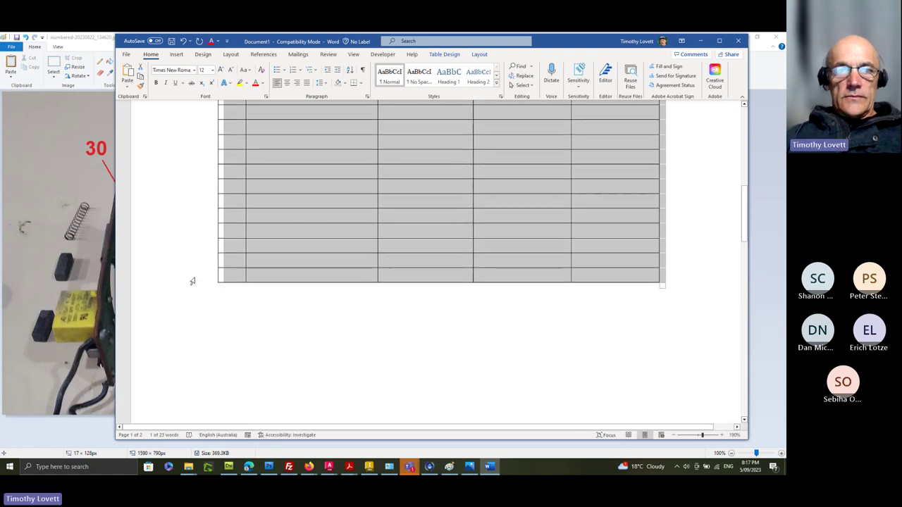
pyautogui.click(212, 71)
pyautogui.click(205, 92)
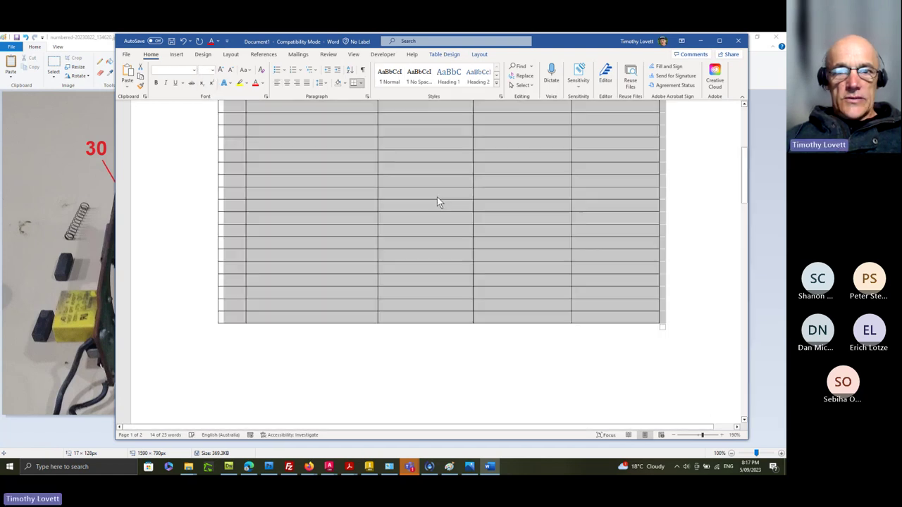
pyautogui.scroll(10, 437, 202)
pyautogui.click(384, 276)
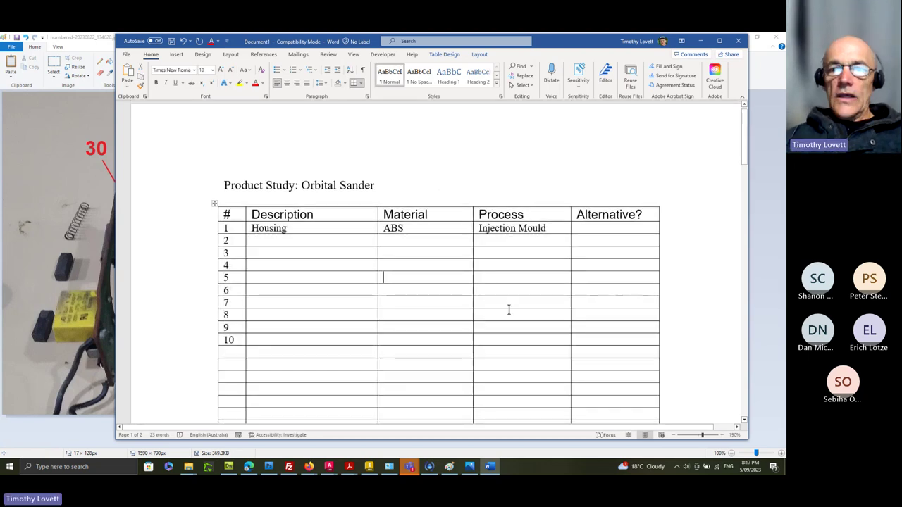
# Step: Enter "PA66GF30" as the alternative for part 1, the housing
pyautogui.click(589, 228)
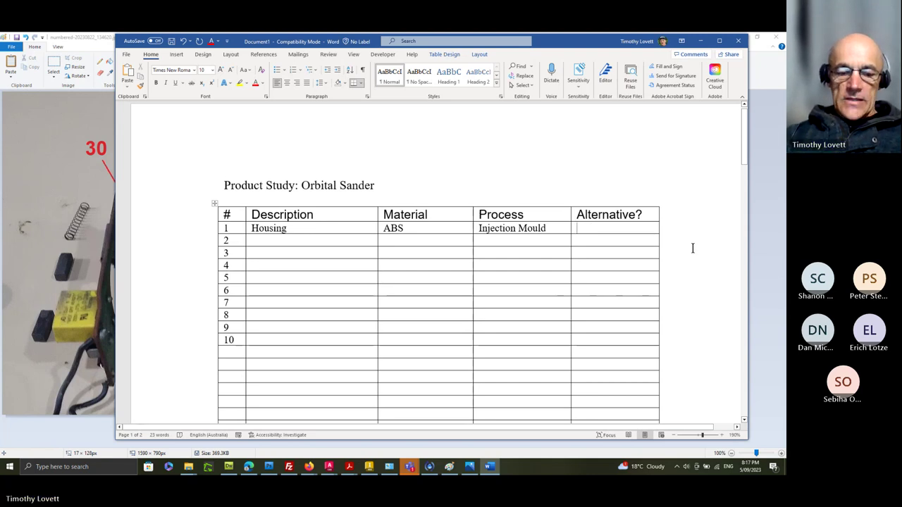
pyautogui.write('PA66')
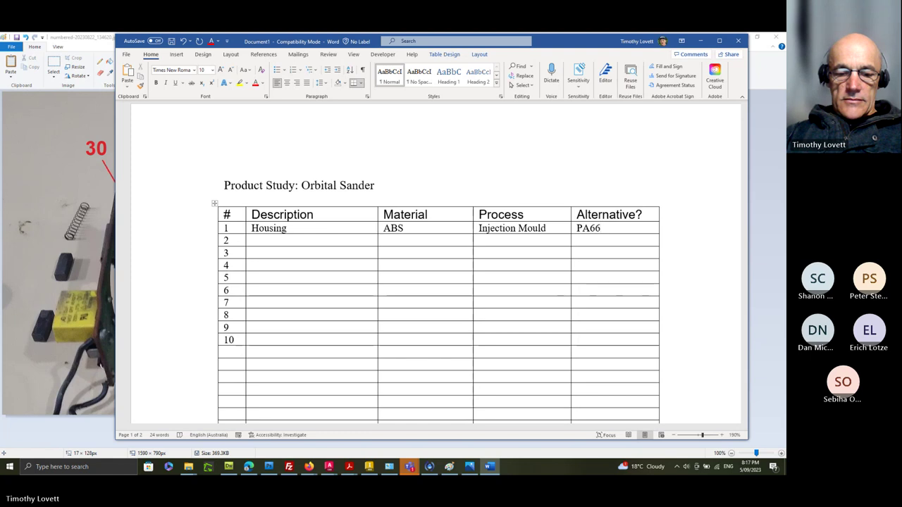
pyautogui.write('GF30')
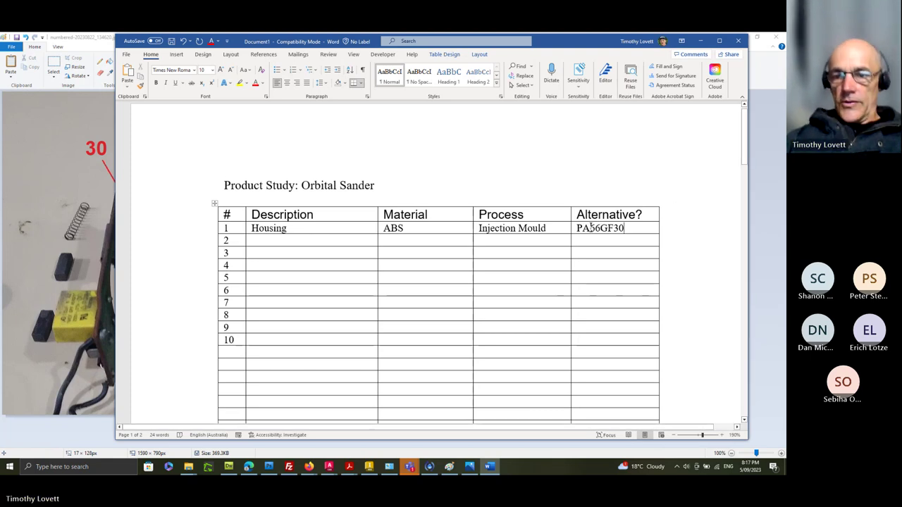
pyautogui.moveTo(590, 228); pyautogui.dragTo(576, 228)
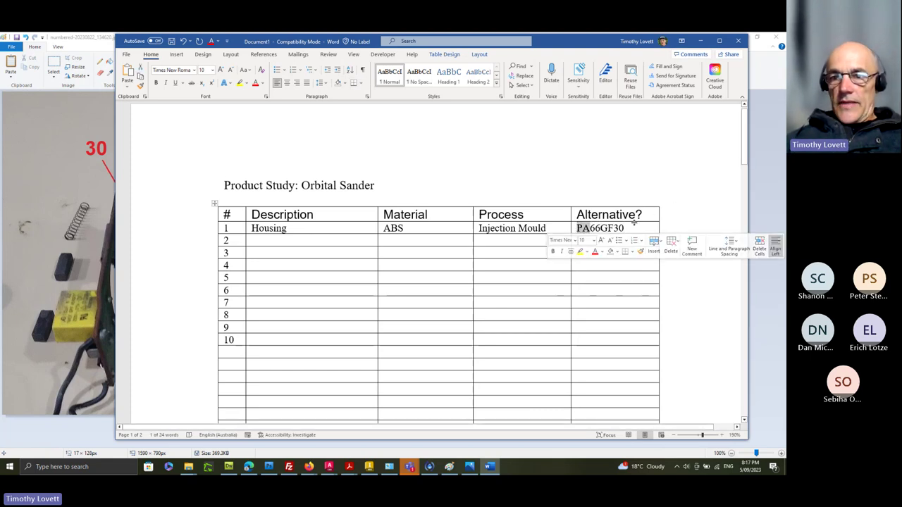
pyautogui.click(628, 227)
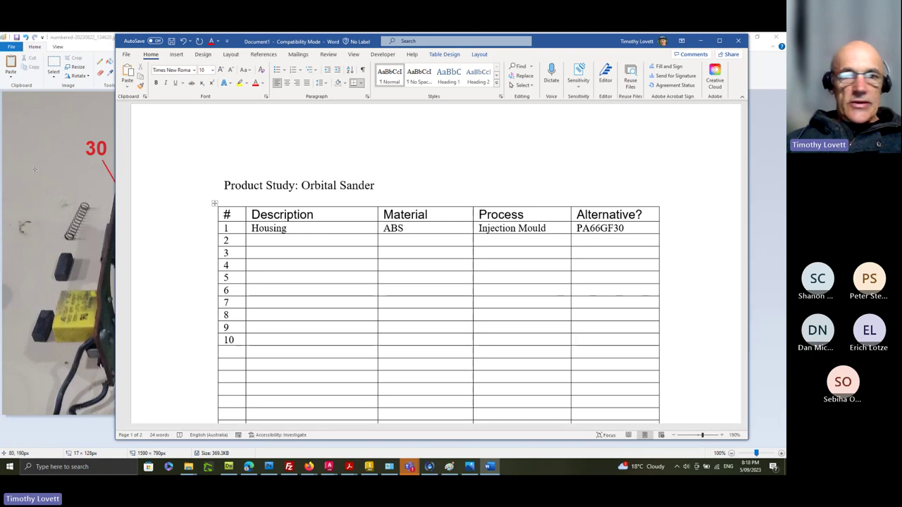
pyautogui.moveTo(626, 227); pyautogui.dragTo(575, 228)
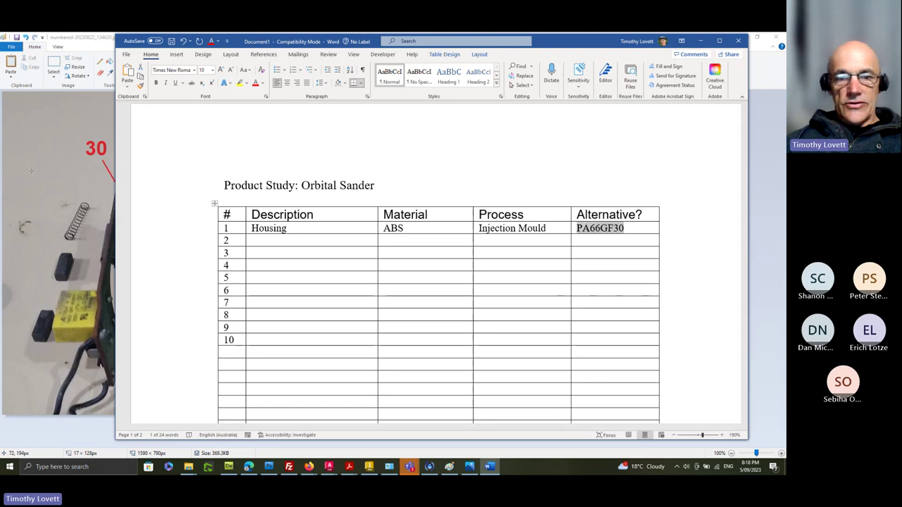
# Step: Check part 2 in the numbered photo below the table in Word and enter "Cord cable" as its description
pyautogui.click(35, 183)
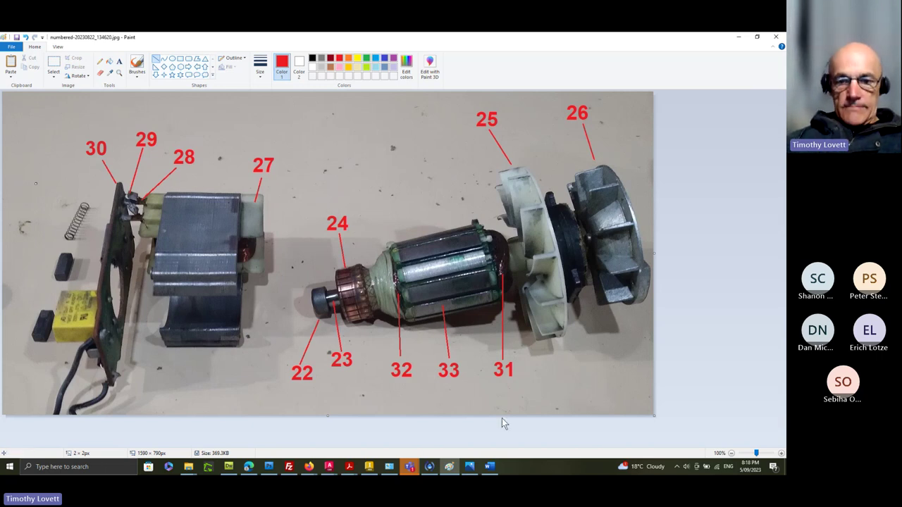
pyautogui.click(489, 467)
pyautogui.scroll(-3, 399, 284)
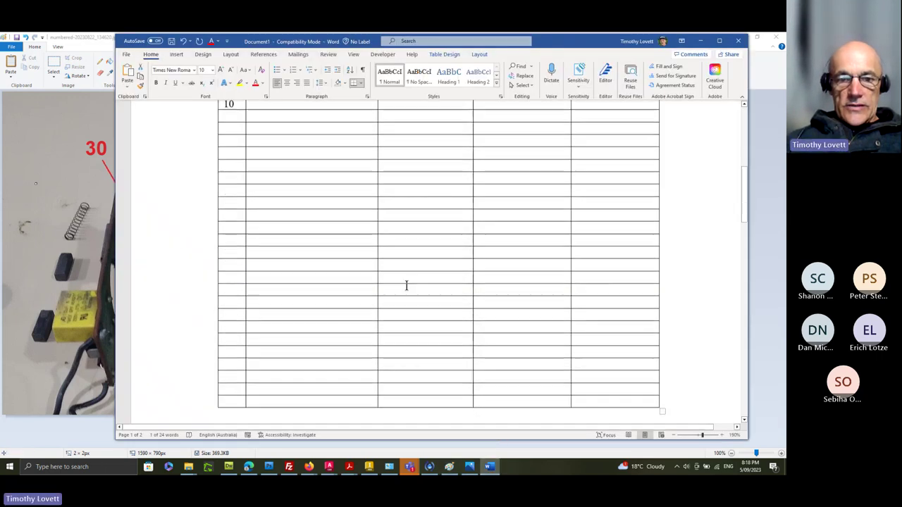
pyautogui.scroll(-10, 406, 286)
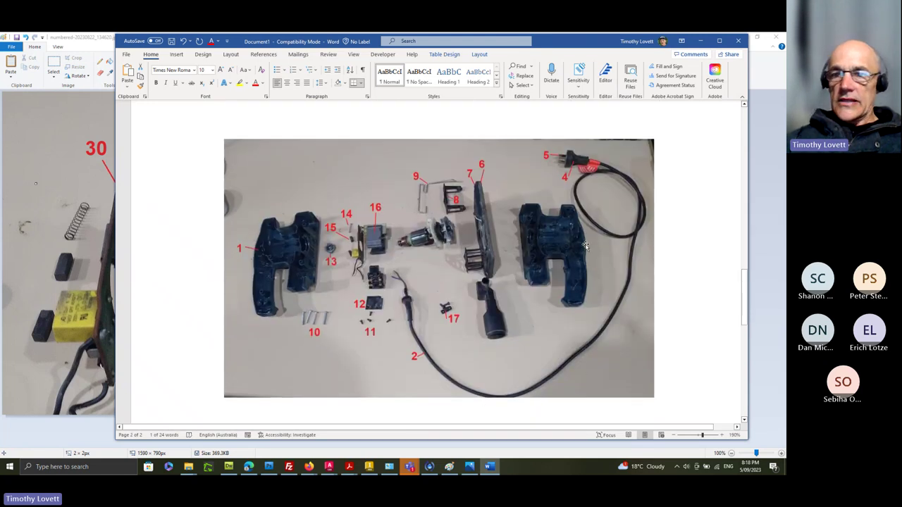
pyautogui.scroll(5, 346, 219)
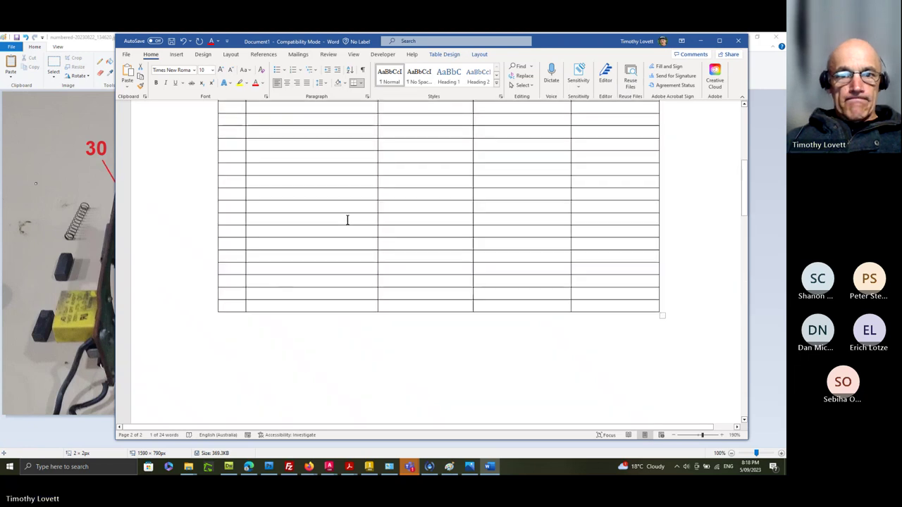
pyautogui.scroll(5, 347, 220)
pyautogui.click(273, 241)
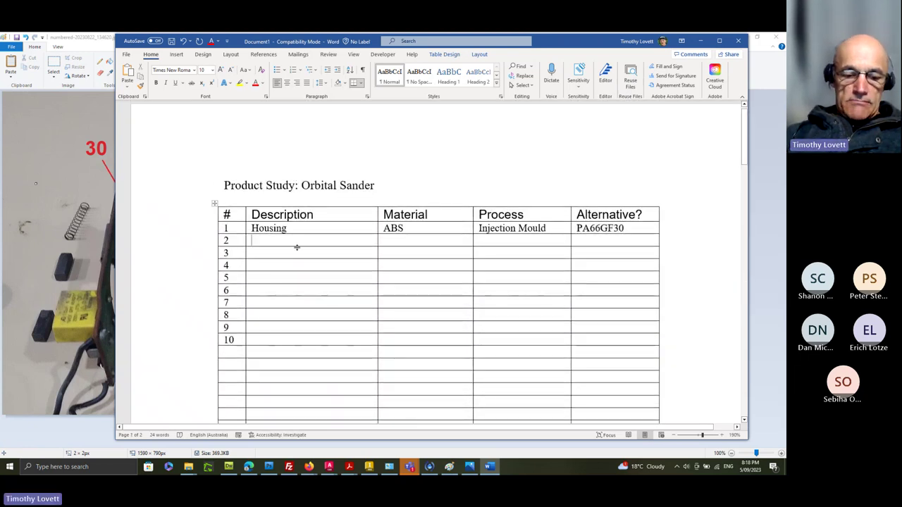
pyautogui.write('Cord cable')
# Step: Enter "PVC Plasticised" as the material of the cord cable
pyautogui.click(407, 240)
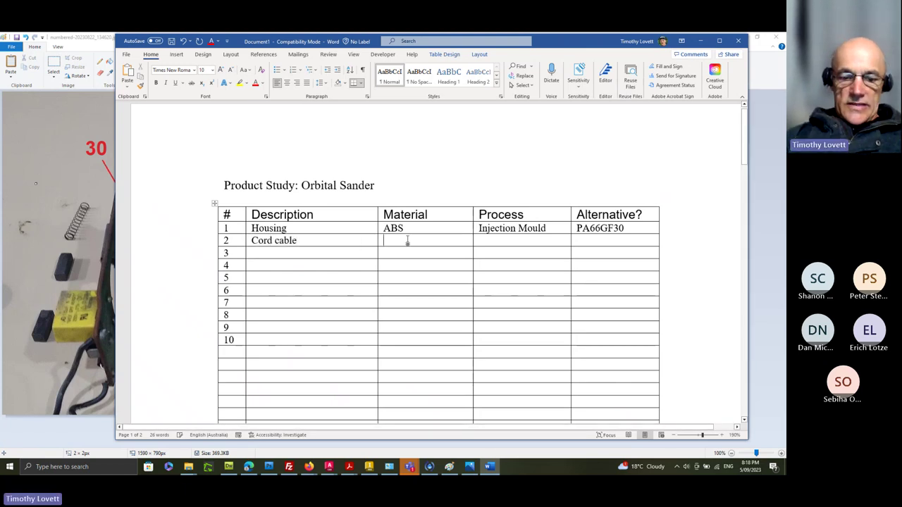
pyautogui.write('PVC')
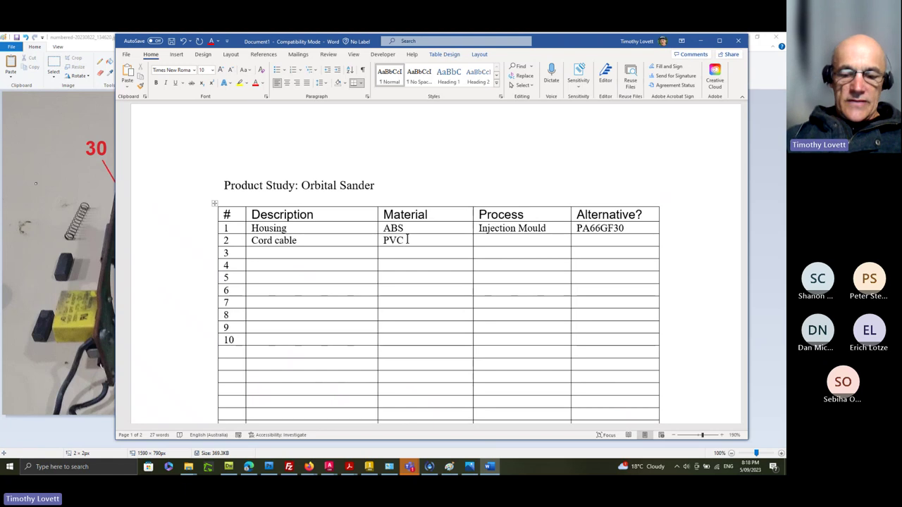
pyautogui.write(' PLasti')
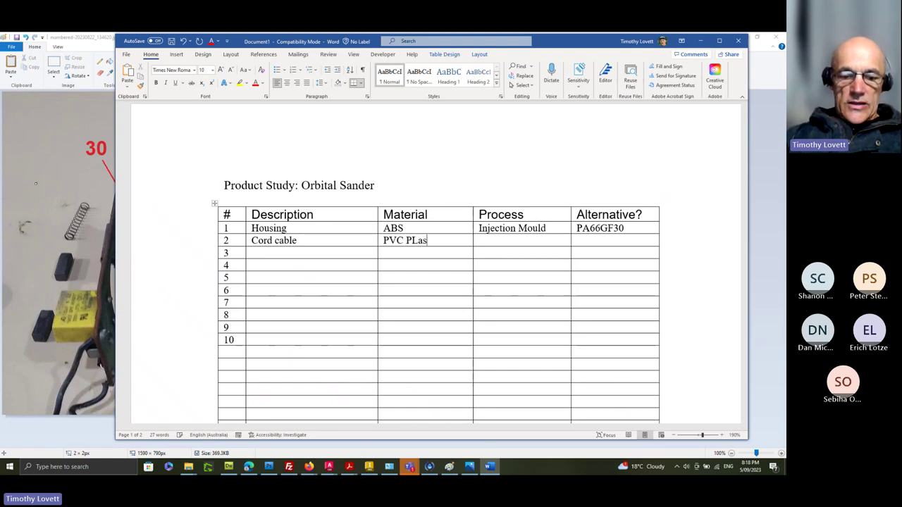
pyautogui.press('BackSpace')
pyautogui.press('BackSpace')
pyautogui.press('BackSpace')
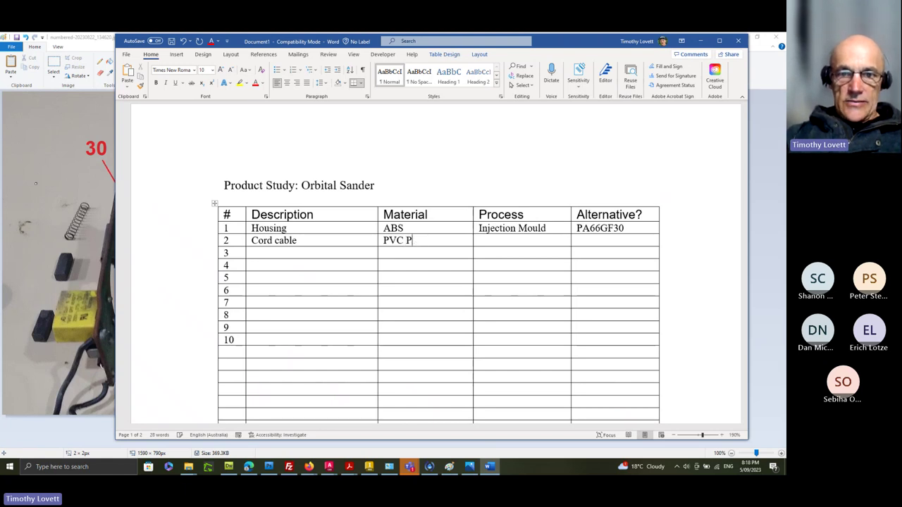
pyautogui.write('sc')
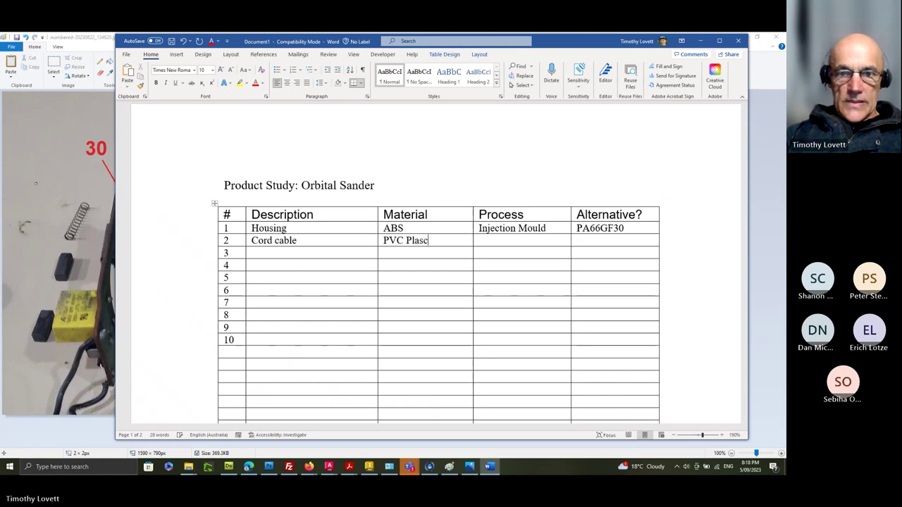
pyautogui.press('BackSpace')
pyautogui.write('ticised')
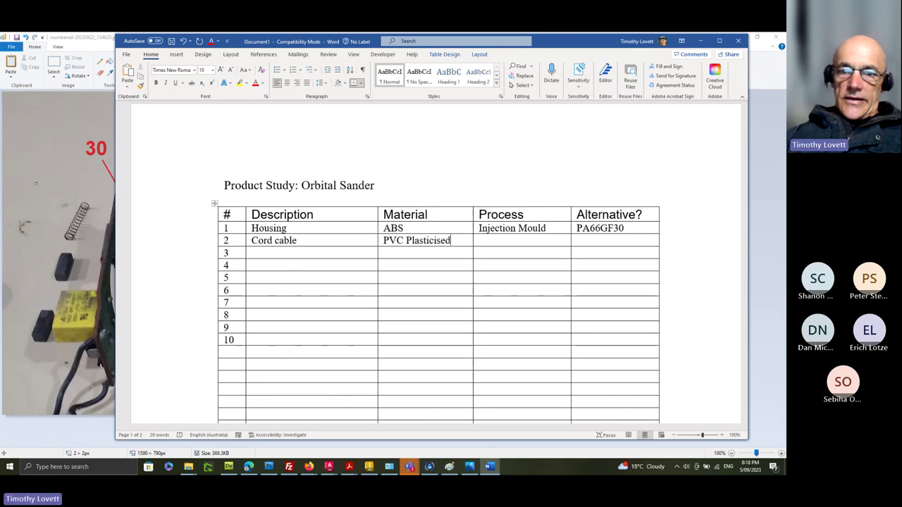
# Step: Enter "Extrusion" as the process and "PE" as the alternative for the cord cable
pyautogui.click(482, 240)
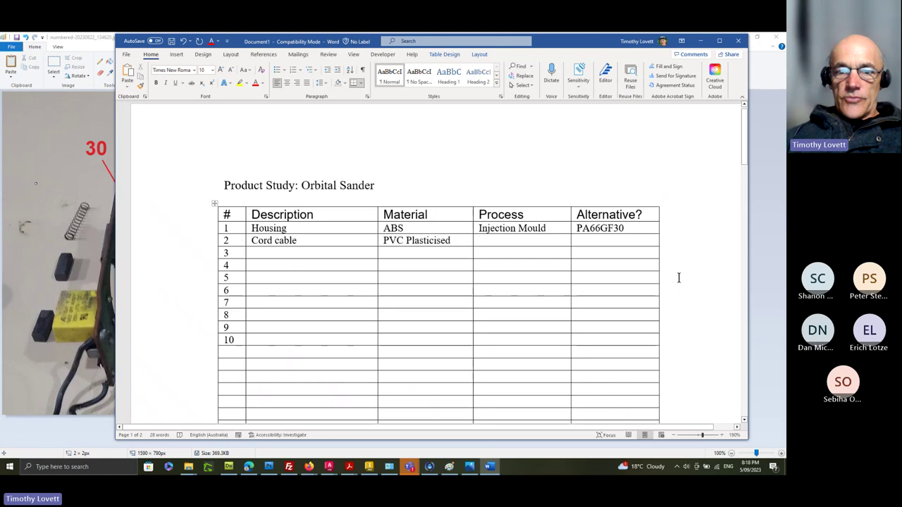
pyautogui.write('Extrus')
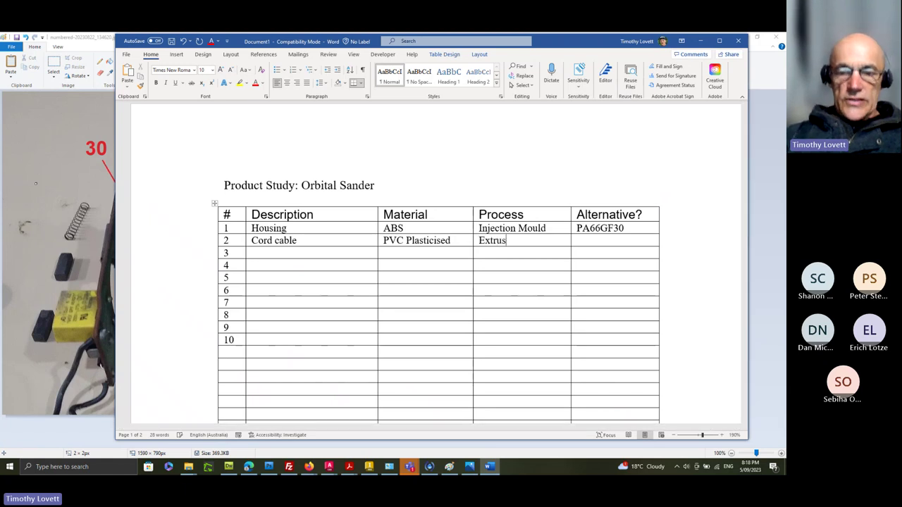
pyautogui.write('iion')
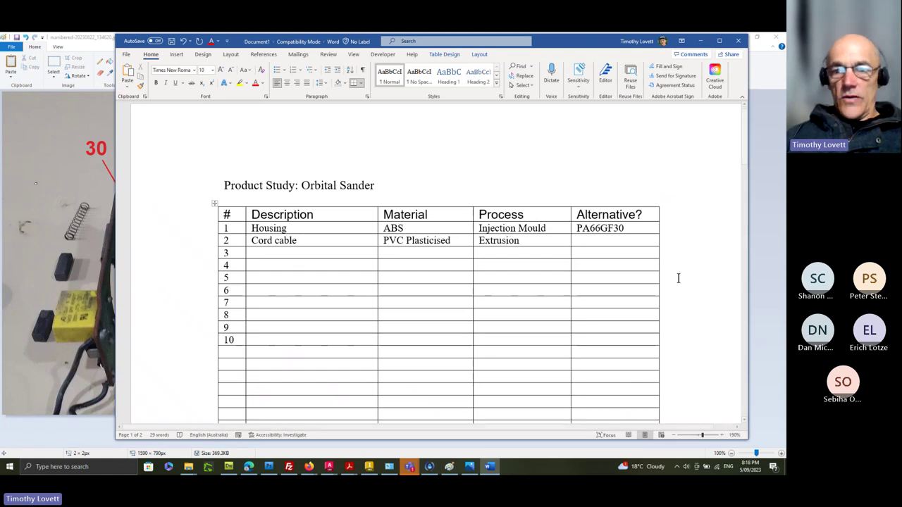
pyautogui.click(478, 241)
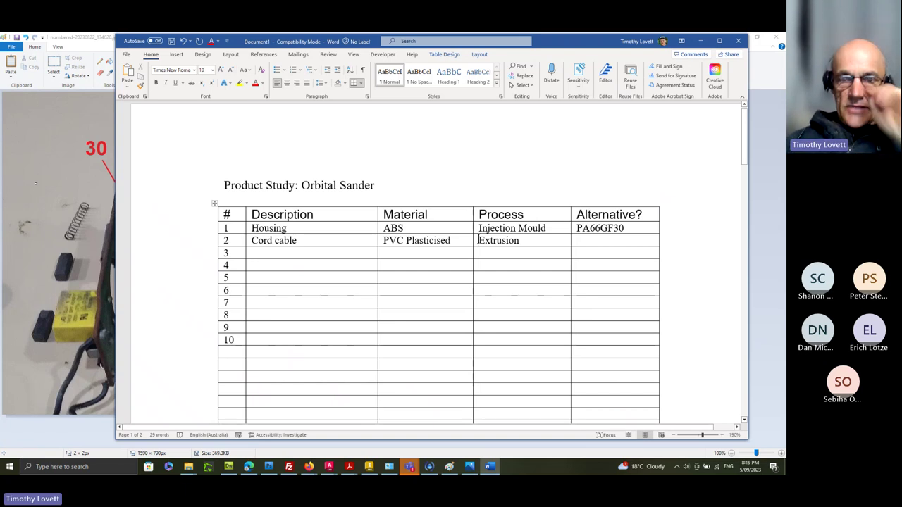
pyautogui.click(586, 242)
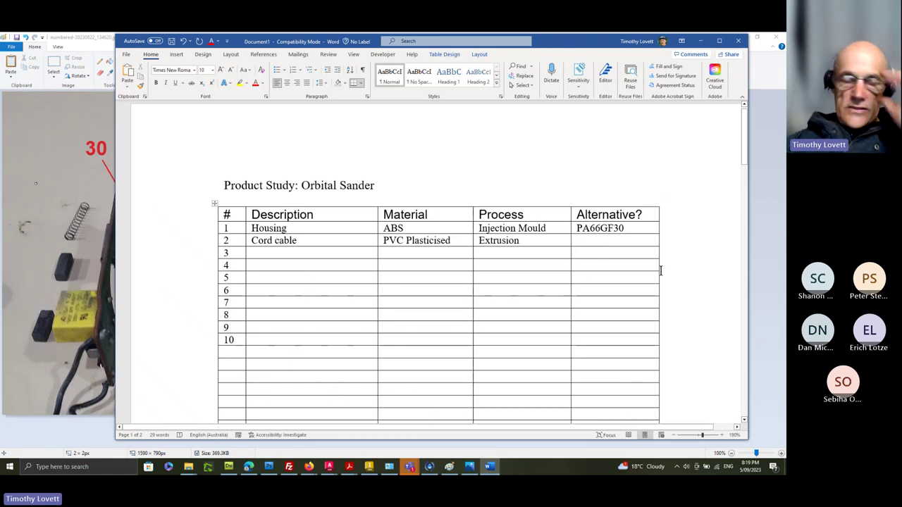
pyautogui.write('PE')
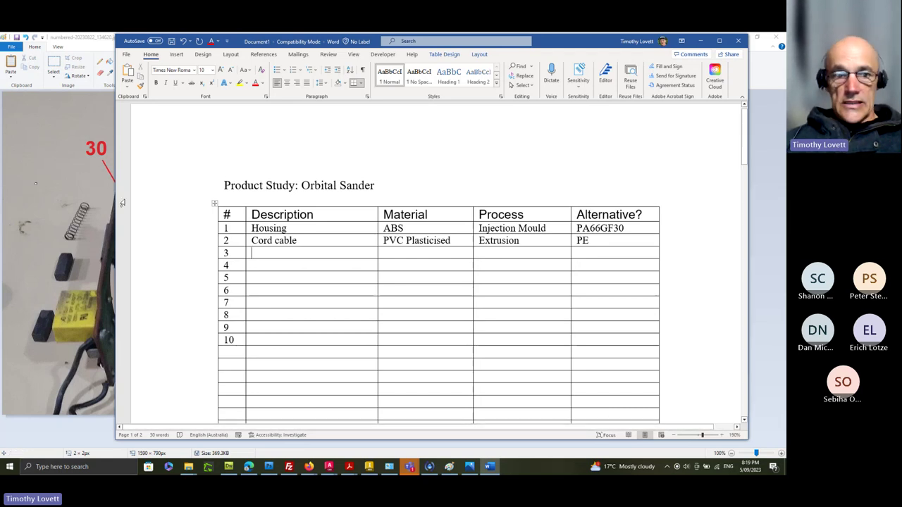
# Step: Check the numbered photo for part 3, switch to Paint, save the current image's changes and open numbered-20230822_134542.jpg
pyautogui.moveTo(744, 127); pyautogui.dragTo(753, 288)
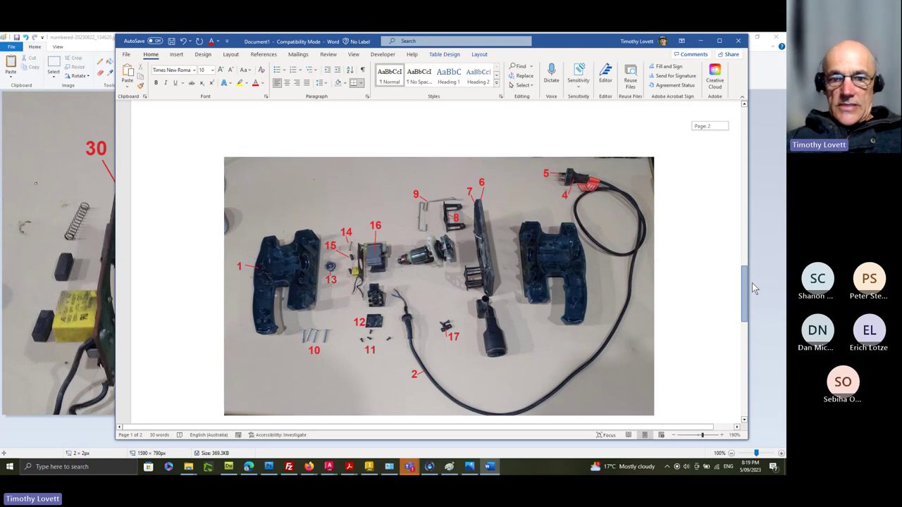
pyautogui.moveTo(751, 287); pyautogui.dragTo(751, 288)
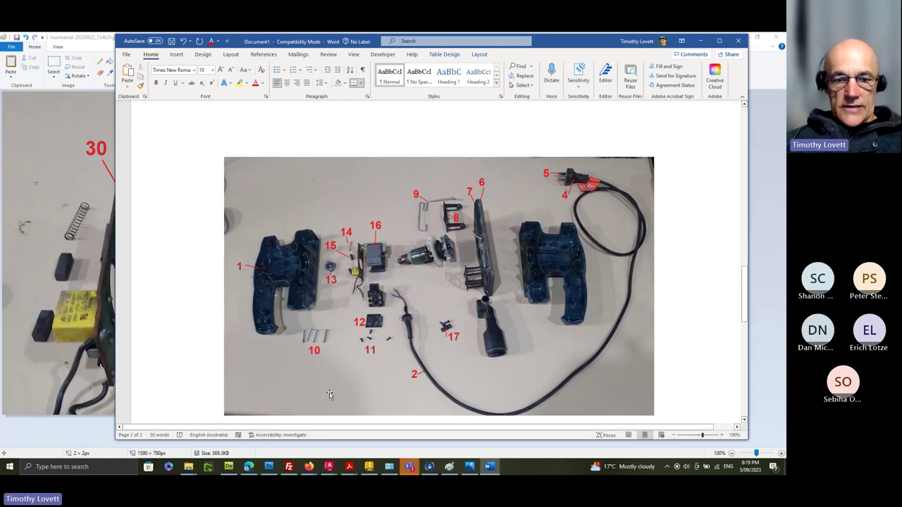
pyautogui.click(450, 467)
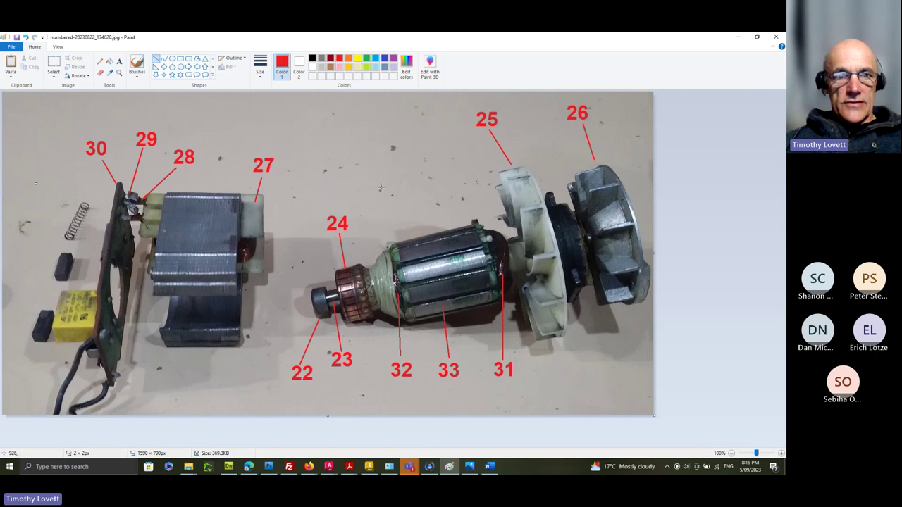
pyautogui.click(12, 47)
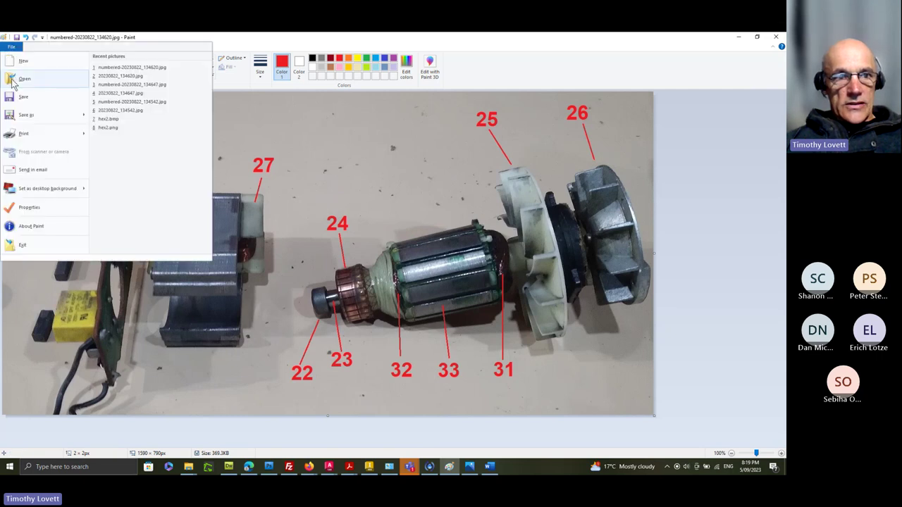
pyautogui.click(143, 102)
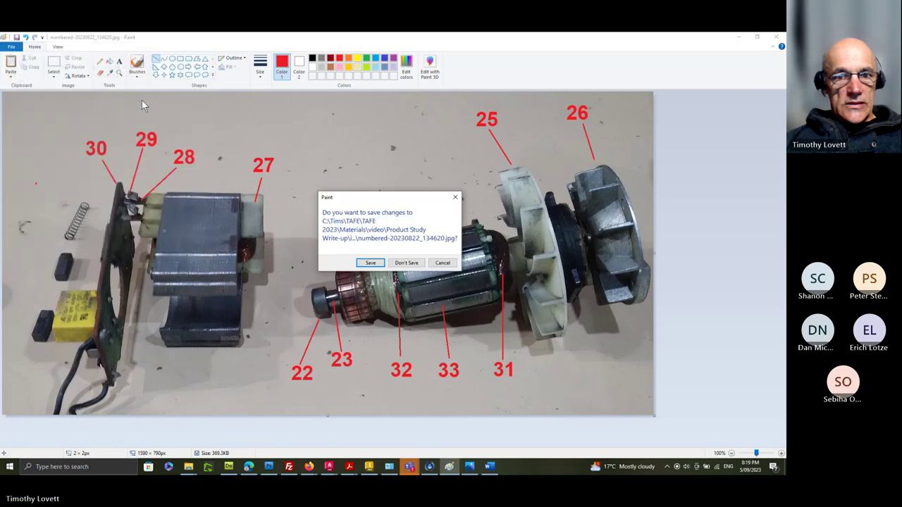
pyautogui.click(370, 262)
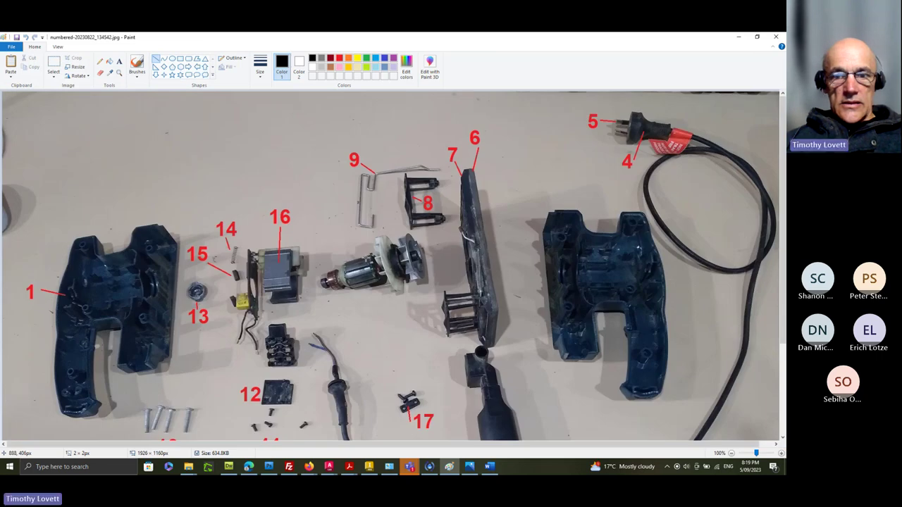
# Step: Add a red text label "3" beside the black dust chute in the parts photo
pyautogui.scroll(-2, 483, 279)
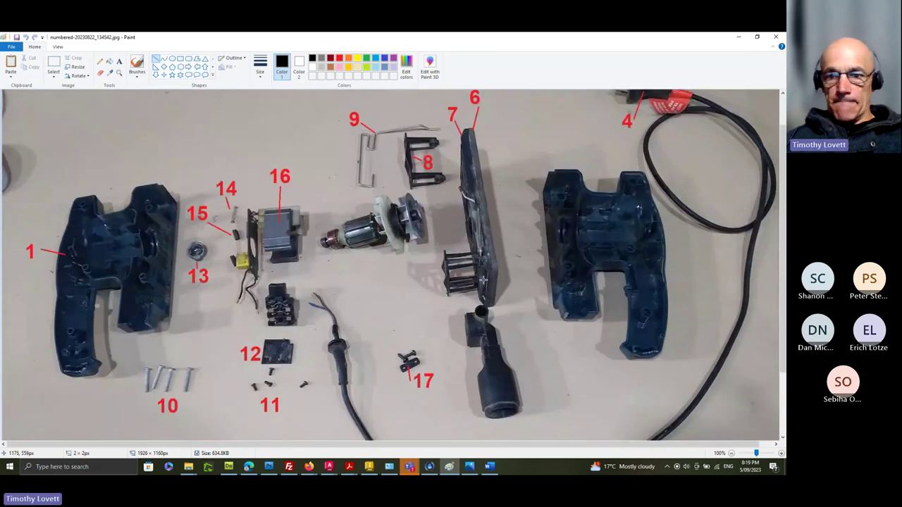
pyautogui.scroll(-4, 484, 279)
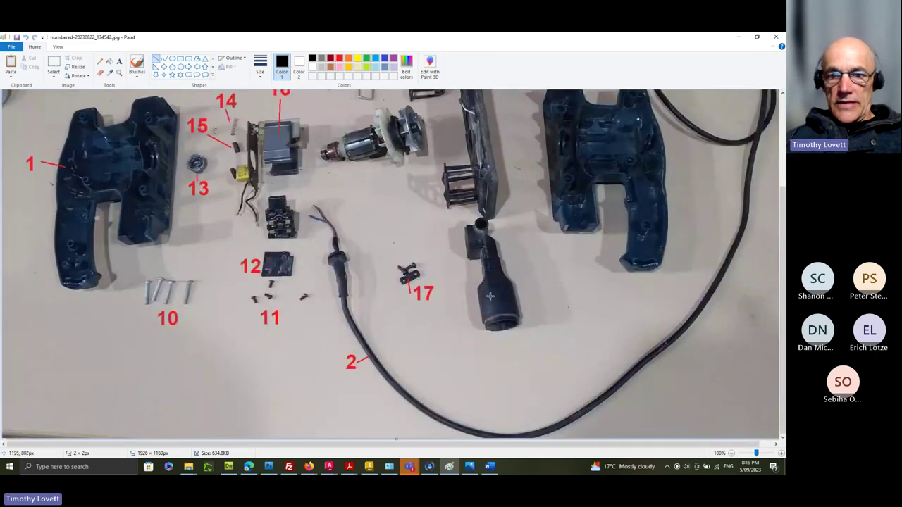
pyautogui.click(119, 62)
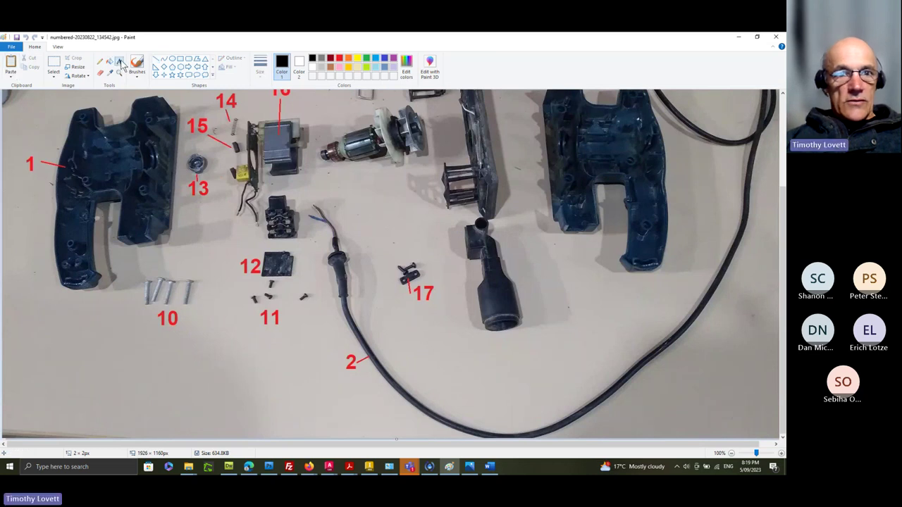
pyautogui.click(339, 59)
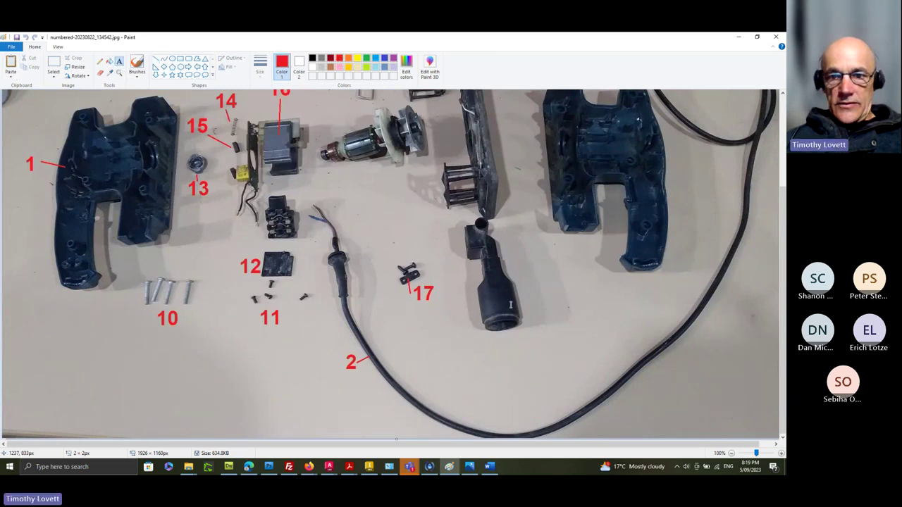
pyautogui.moveTo(548, 317); pyautogui.dragTo(555, 322)
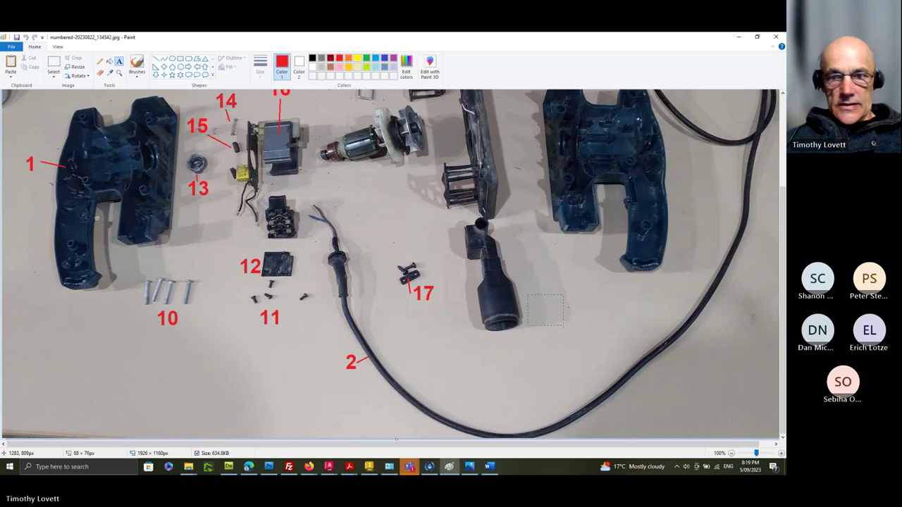
pyautogui.write('3')
# Step: Draw a red leader line from the label "3" to the dust chute and save the image
pyautogui.click(35, 48)
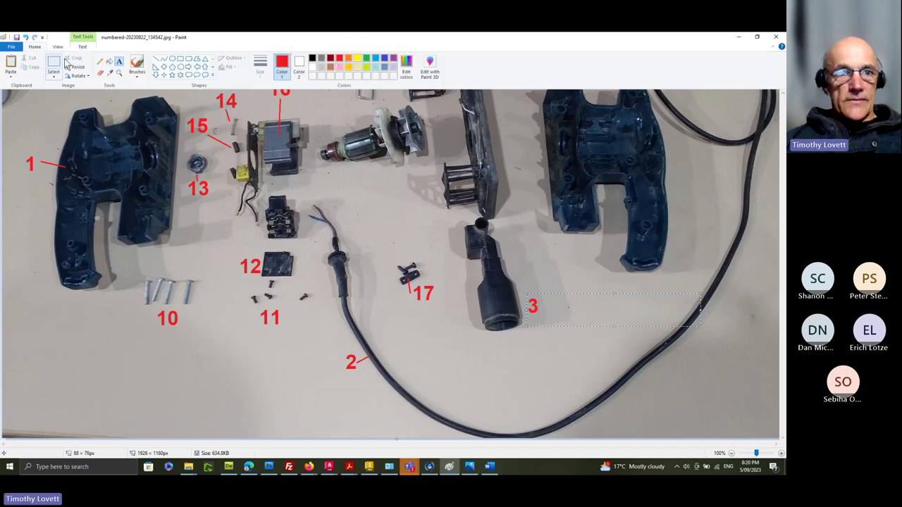
pyautogui.click(157, 59)
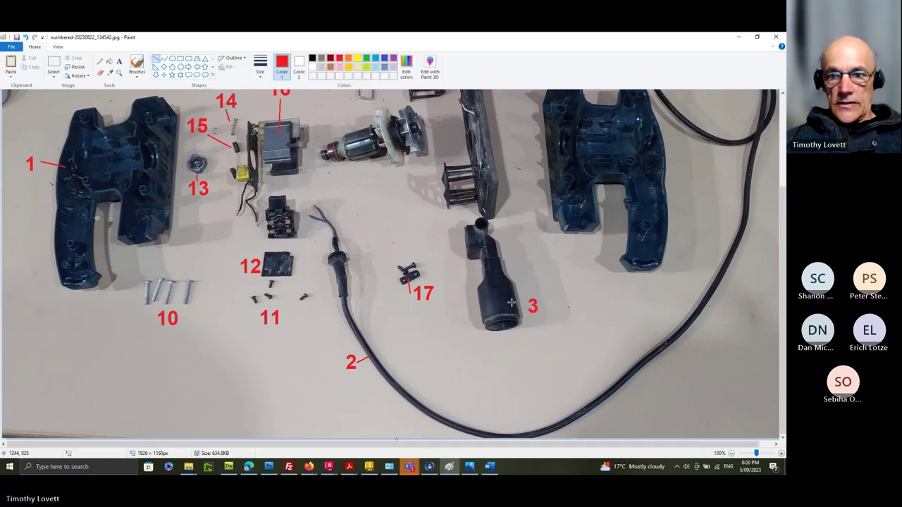
pyautogui.moveTo(527, 307); pyautogui.dragTo(503, 299)
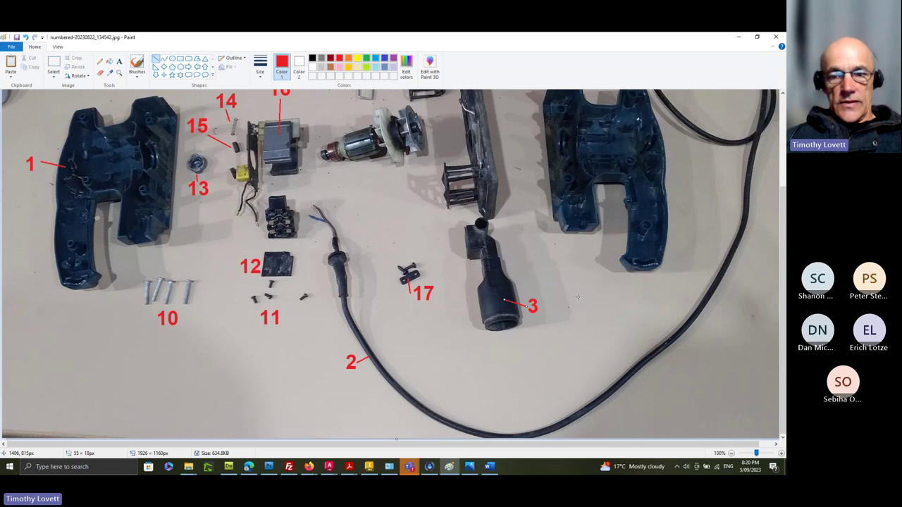
pyautogui.click(11, 46)
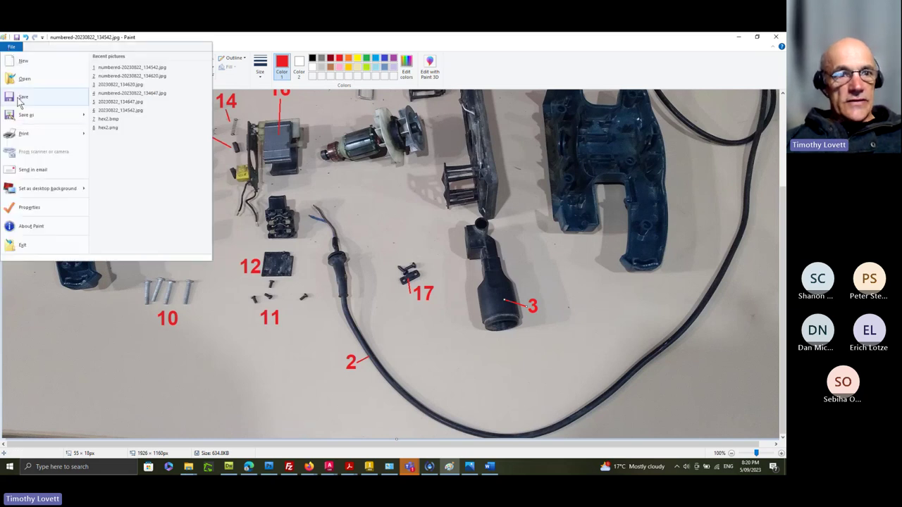
pyautogui.click(21, 99)
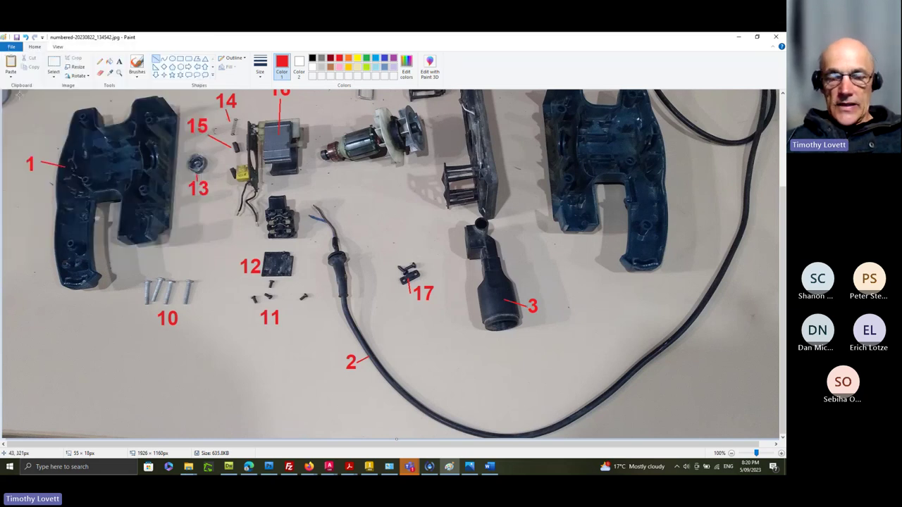
# Step: Switch to Word and replace the parts photo below the table with the updated numbered-20230822_134542.jpg
pyautogui.click(489, 466)
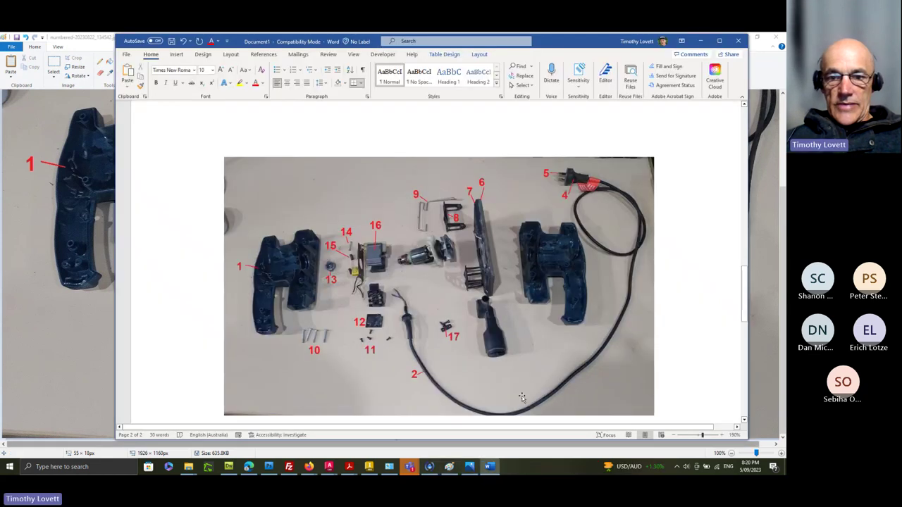
pyautogui.click(486, 332)
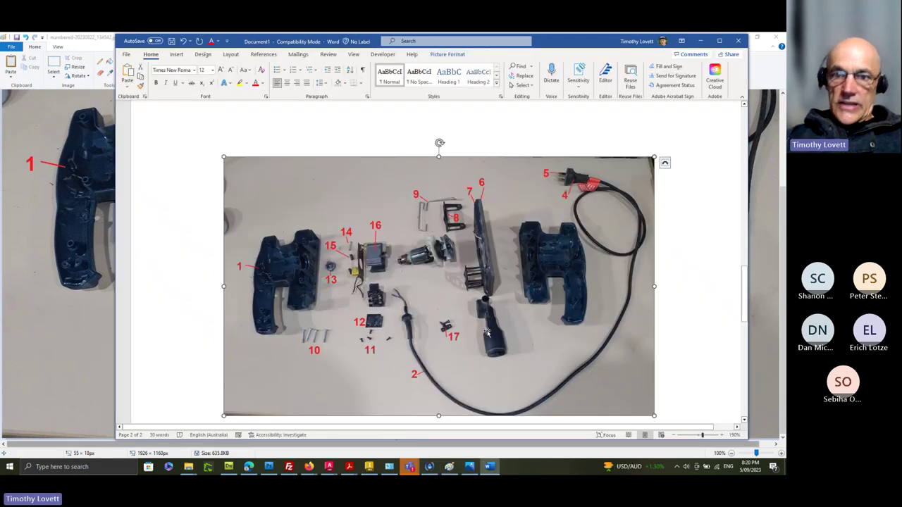
pyautogui.press('Delete')
pyautogui.click(177, 54)
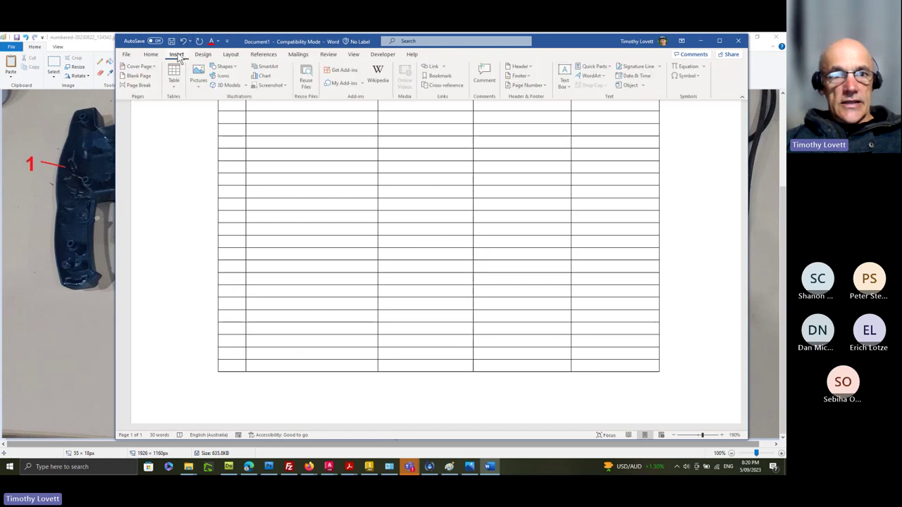
pyautogui.click(199, 76)
pyautogui.click(215, 111)
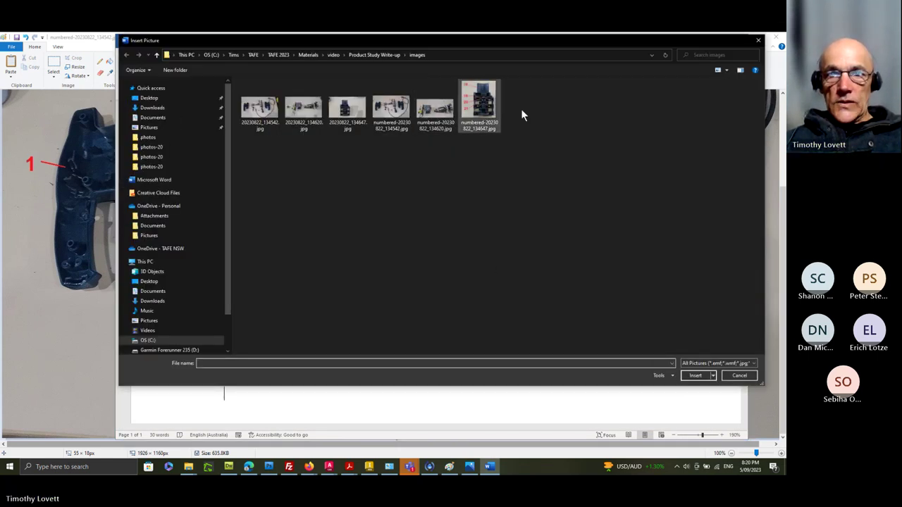
pyautogui.doubleClick(392, 124)
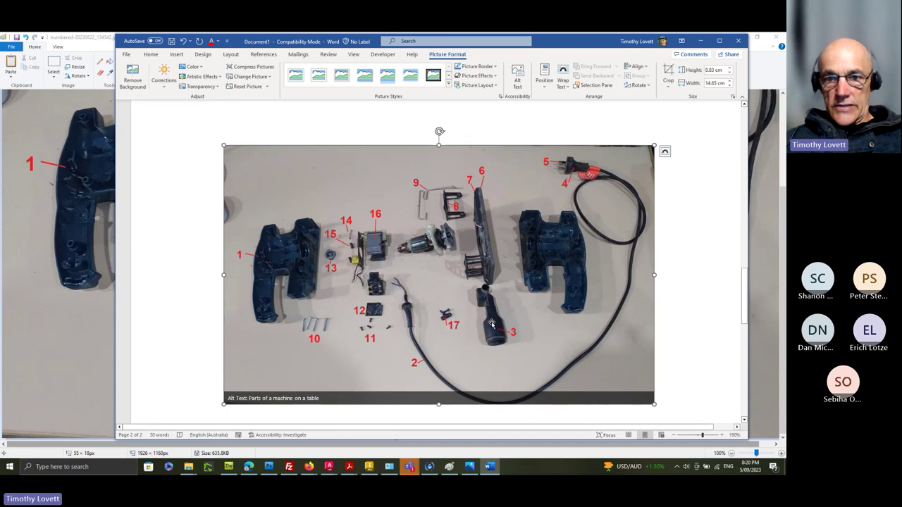
# Step: Enter "Dust Chute" as the description of part 3 in the parts table
pyautogui.scroll(10, 572, 217)
pyautogui.scroll(5, 570, 219)
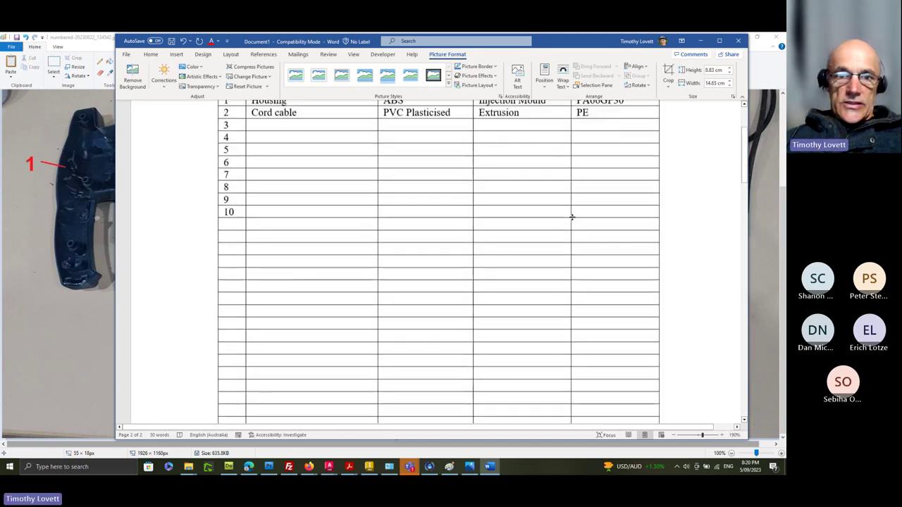
pyautogui.click(275, 262)
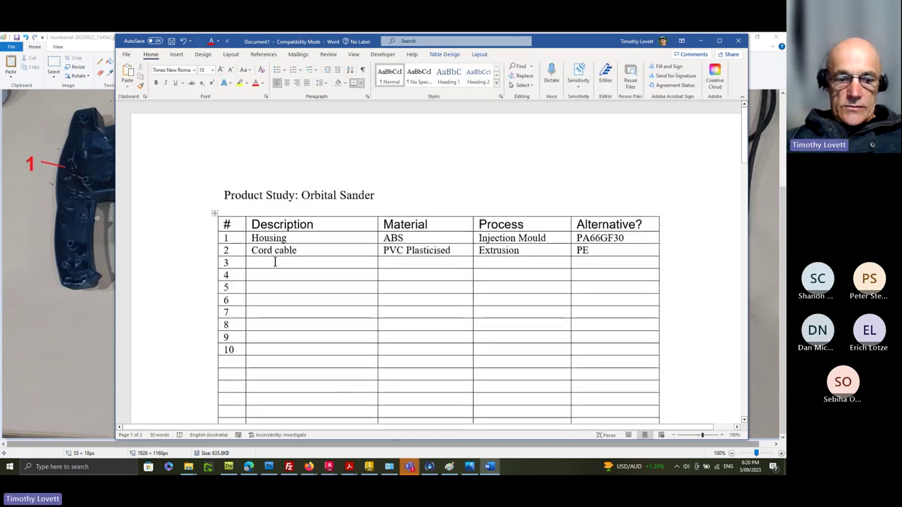
pyautogui.write('Chute')
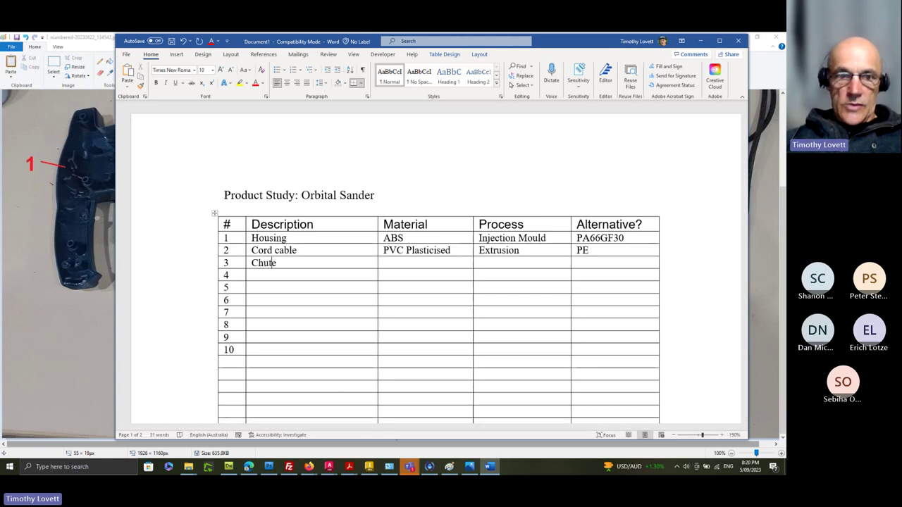
pyautogui.press('Home')
pyautogui.write('Dust')
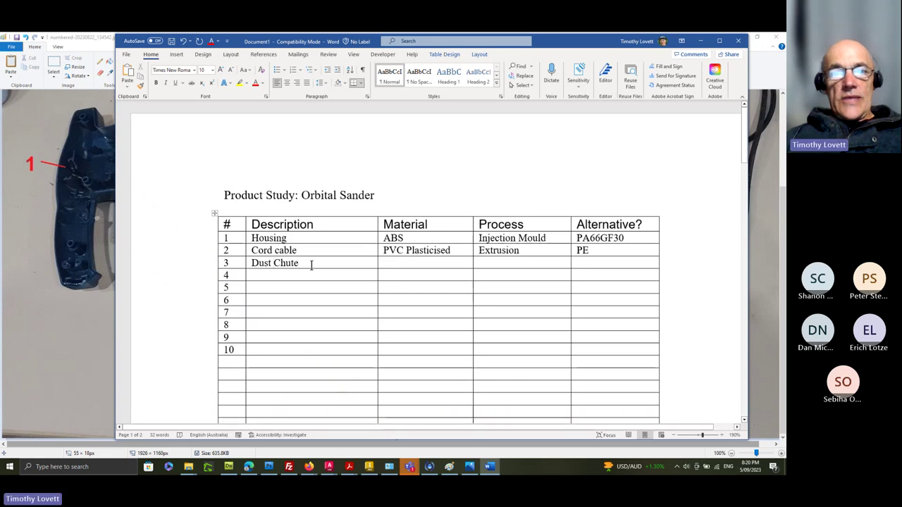
pyautogui.moveTo(312, 262); pyautogui.dragTo(278, 251)
pyautogui.click(315, 238)
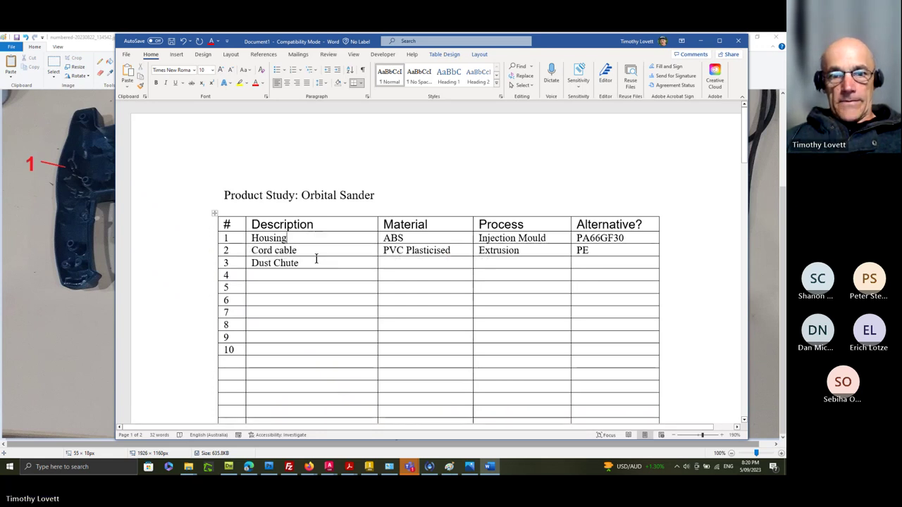
# Step: Enter "PolyPropylene?" as the material of the dust chute
pyautogui.click(385, 263)
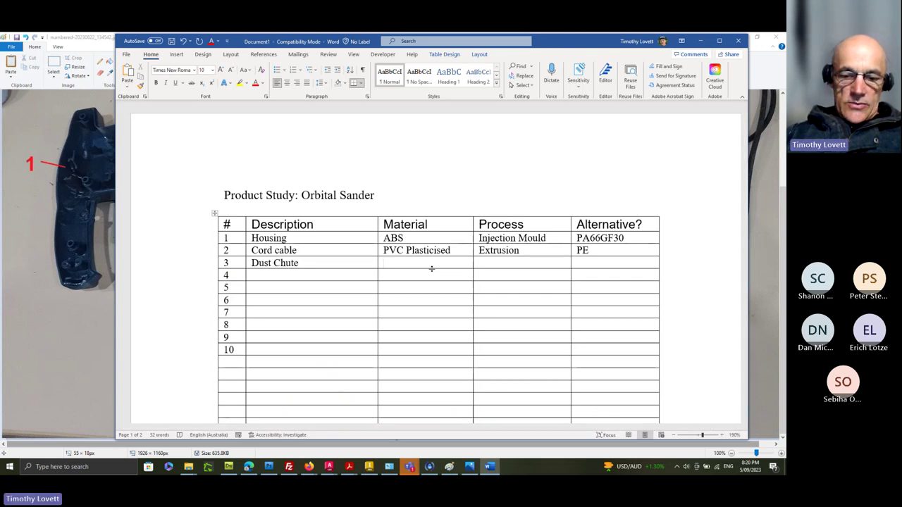
pyautogui.press('BackSpace')
pyautogui.write('oly')
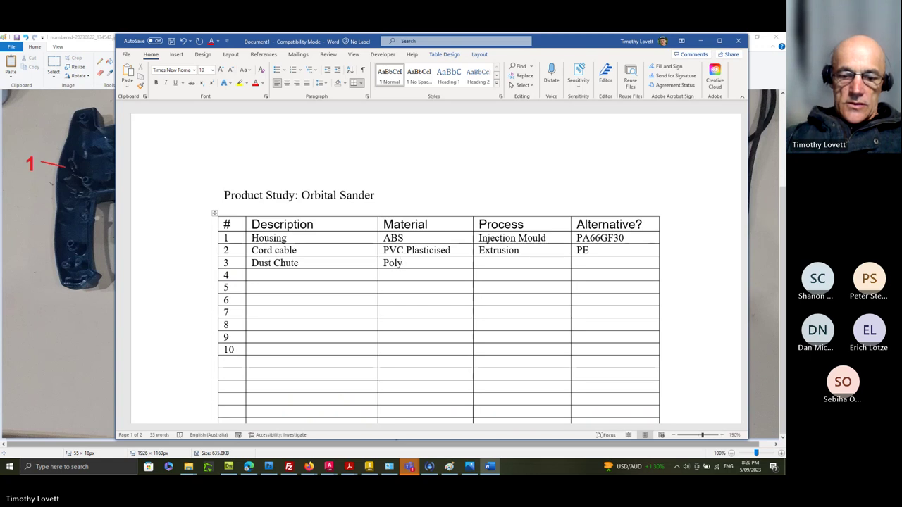
pyautogui.write('Prop')
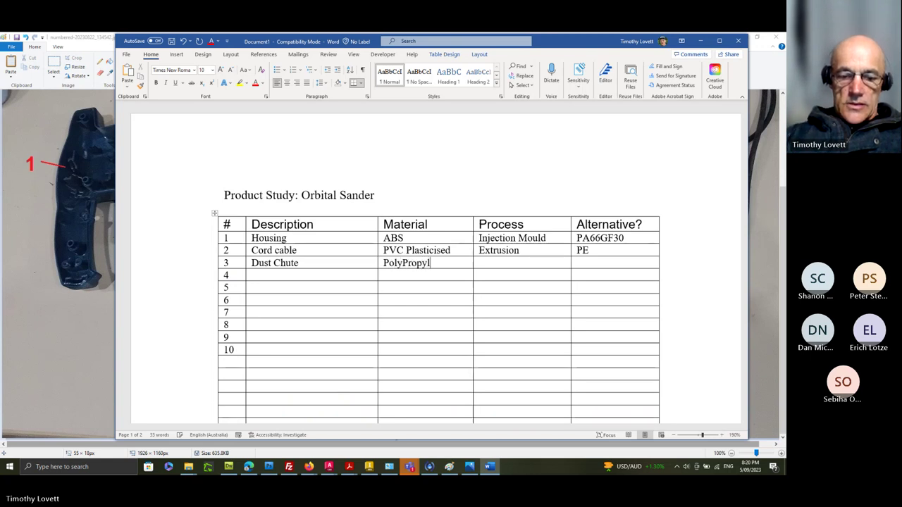
pyautogui.write('ylene?')
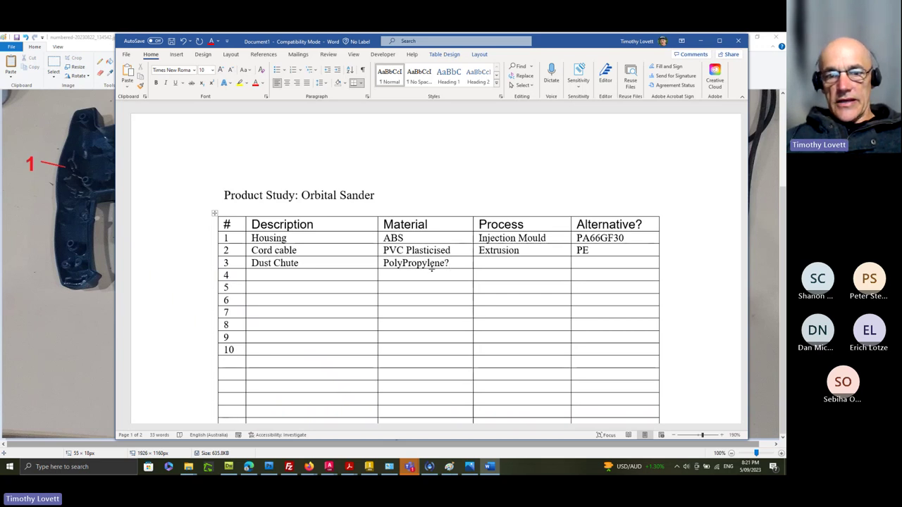
pyautogui.moveTo(452, 251); pyautogui.dragTo(397, 245)
pyautogui.click(455, 263)
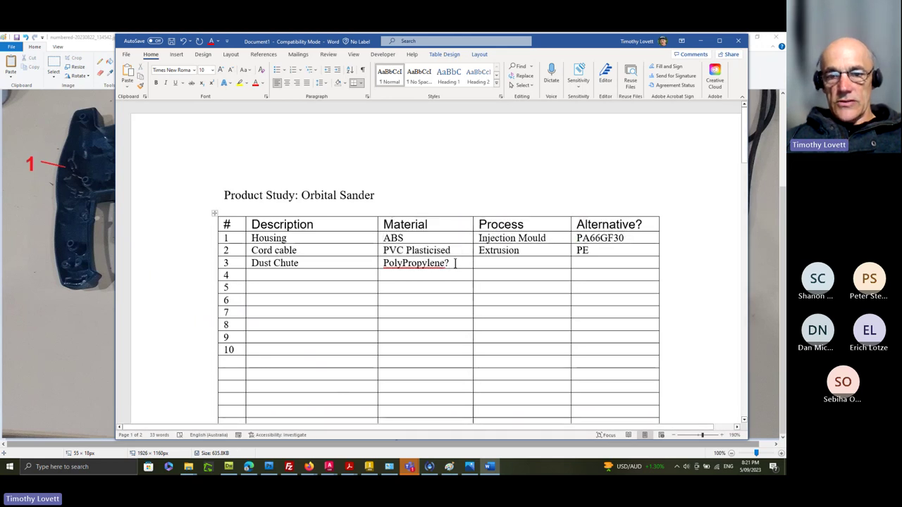
# Step: Change the housing's process to "Injection Moulded" and copy that text
pyautogui.click(497, 266)
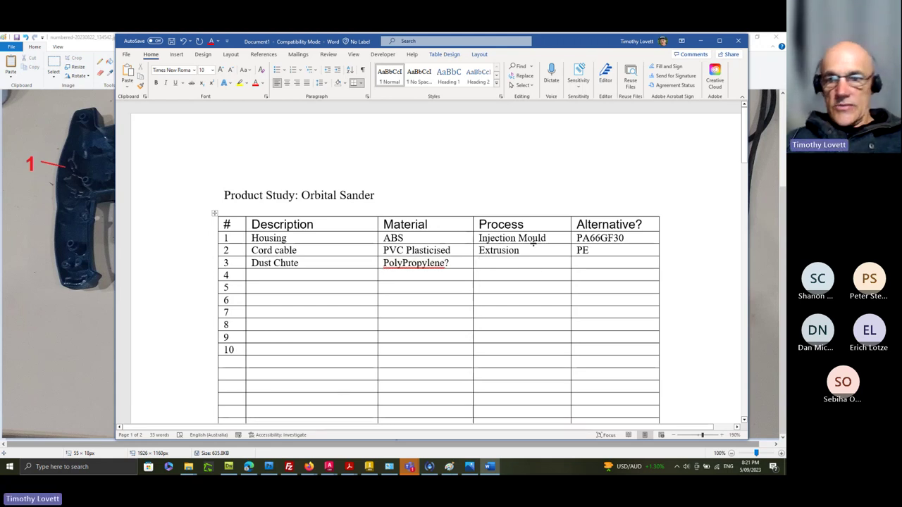
pyautogui.click(547, 240)
pyautogui.write('ed')
pyautogui.moveTo(555, 238); pyautogui.dragTo(481, 237)
pyautogui.hotkey('ctrl', 'c')
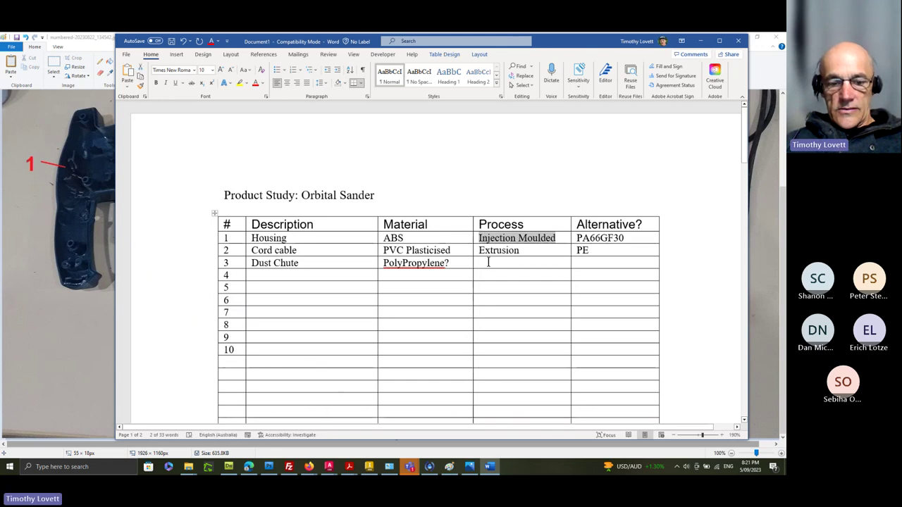
# Step: Paste "Injection Moulded" as the process and enter "ABS" as the alternative for the dust chute
pyautogui.click(488, 262)
pyautogui.hotkey('ctrl', 'v')
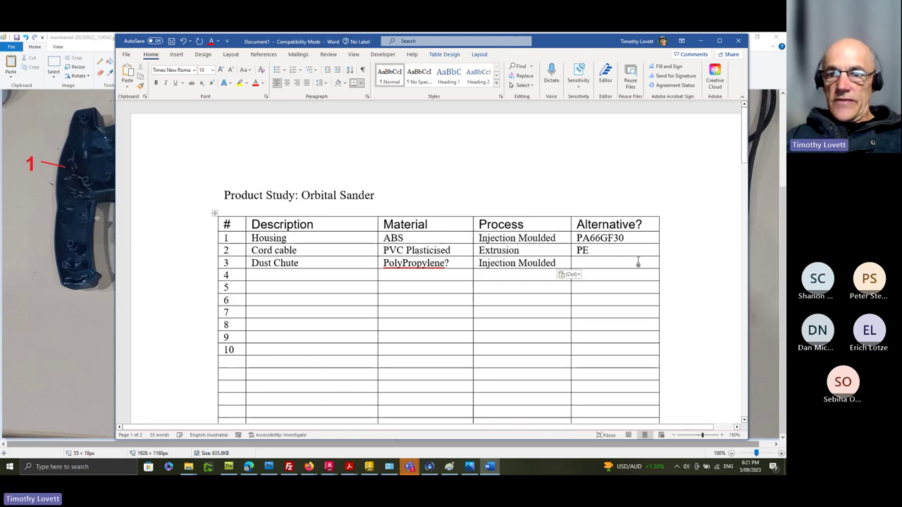
pyautogui.click(637, 262)
pyautogui.write('ABS')
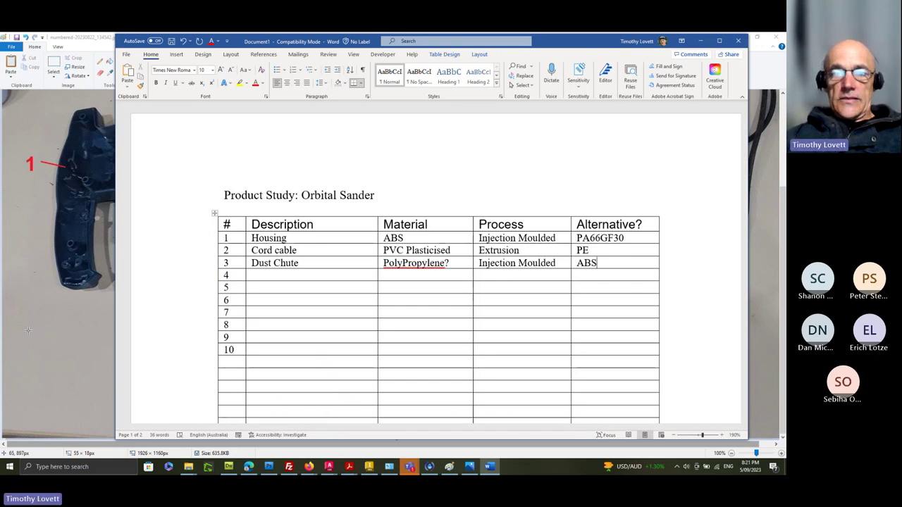
# Step: Correct the spelling of the dust chute's material to "Polypropylene?"
pyautogui.rightClick(405, 262)
pyautogui.click(408, 279)
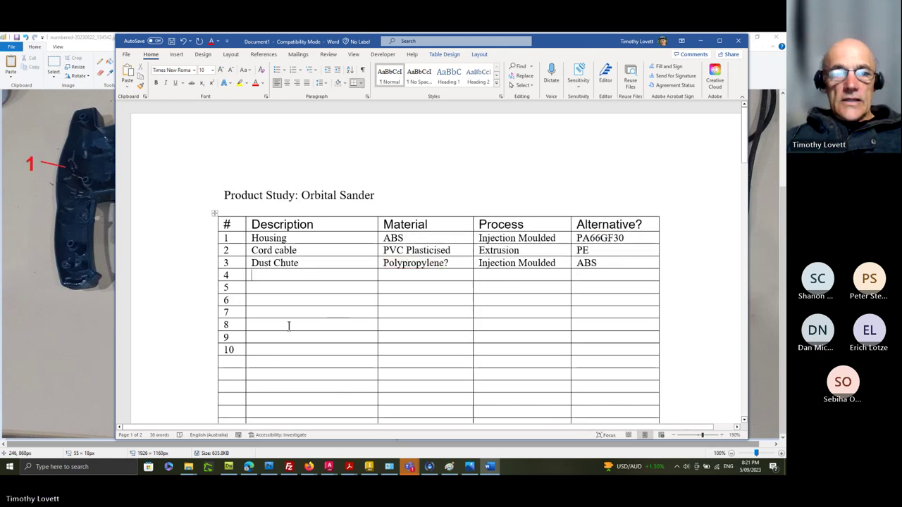
# Step: Check part 4 in the numbered photo in Paint and enter "Plug" as its description in the Word table
pyautogui.hotkey('alt', 'Tab')
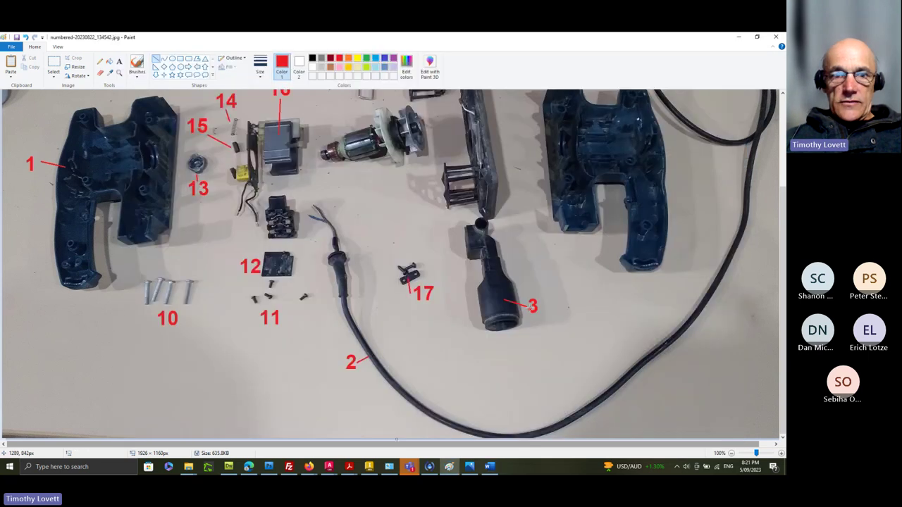
pyautogui.scroll(3, 528, 307)
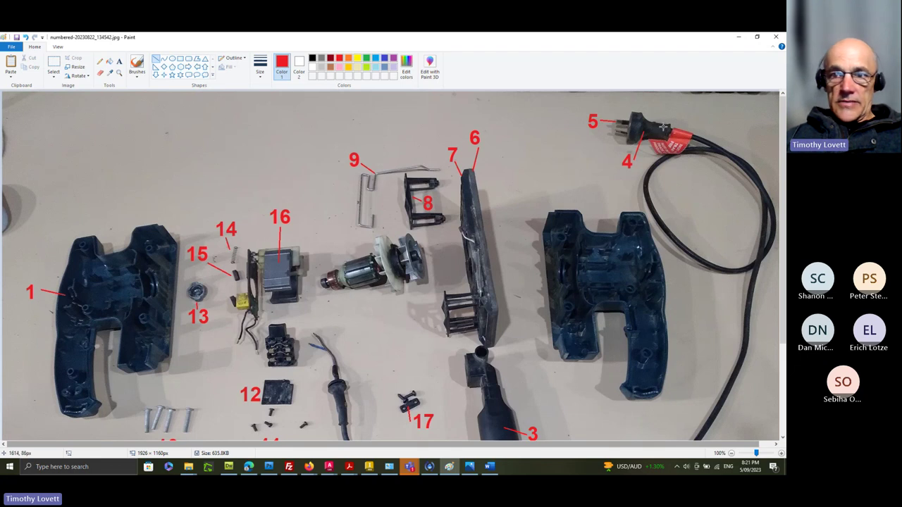
pyautogui.scroll(-3, 664, 125)
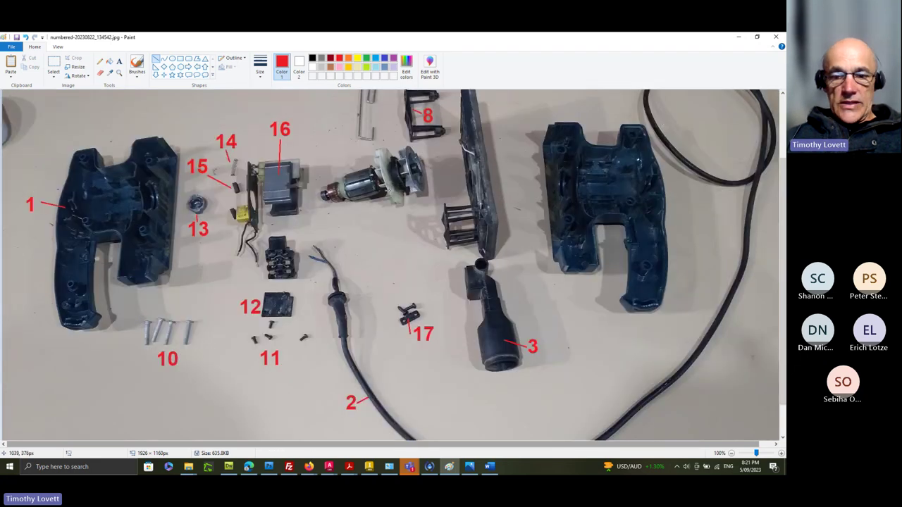
pyautogui.hotkey('alt', 'Tab')
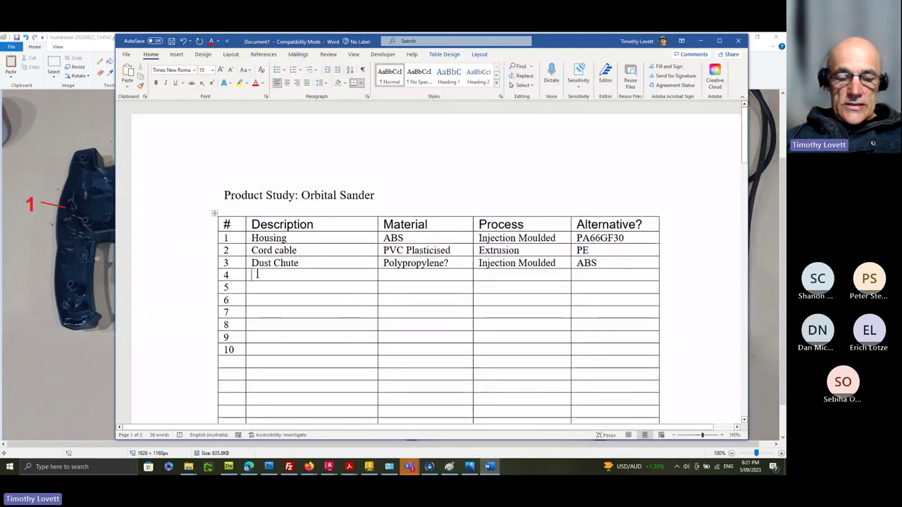
pyautogui.click(257, 274)
pyautogui.write('Plug')
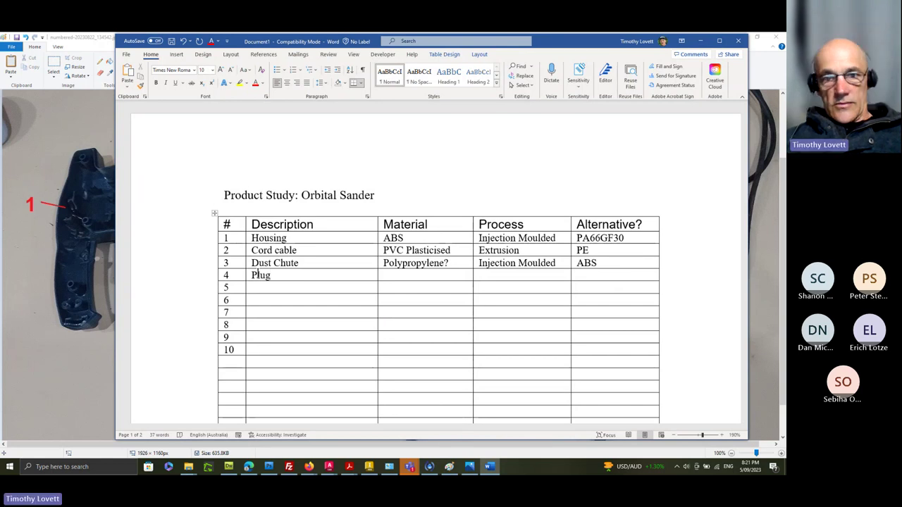
# Step: Copy the cord cable's material, process and alternative into the plug's row
pyautogui.doubleClick(437, 248)
pyautogui.moveTo(599, 251); pyautogui.dragTo(401, 250)
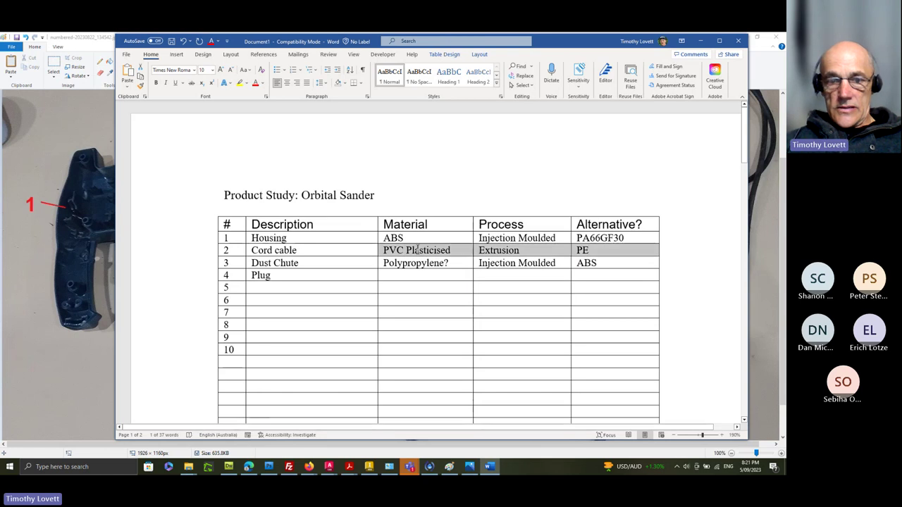
pyautogui.hotkey('ctrl', 'c')
pyautogui.click(401, 276)
pyautogui.hotkey('ctrl', 'v')
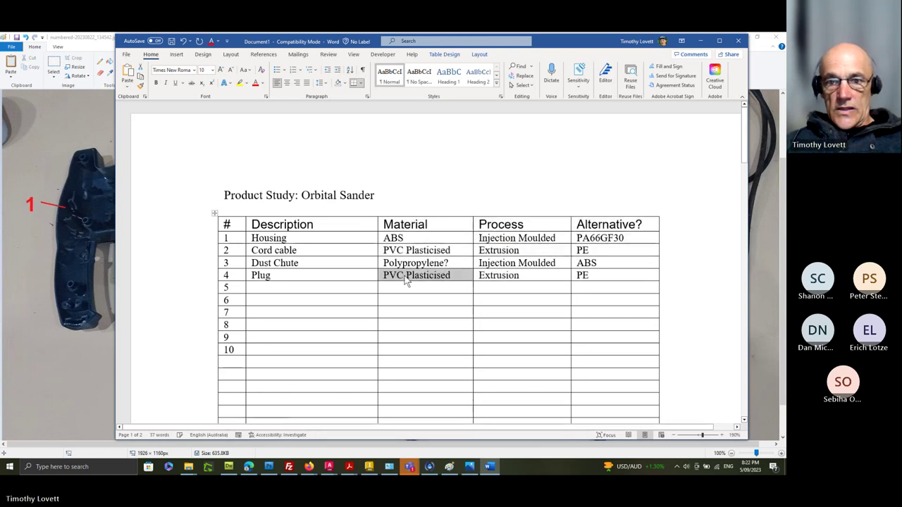
# Step: Check part 5 in the numbered photo in Paint and enter "Plug Pin" as its description in the Word table
pyautogui.click(449, 466)
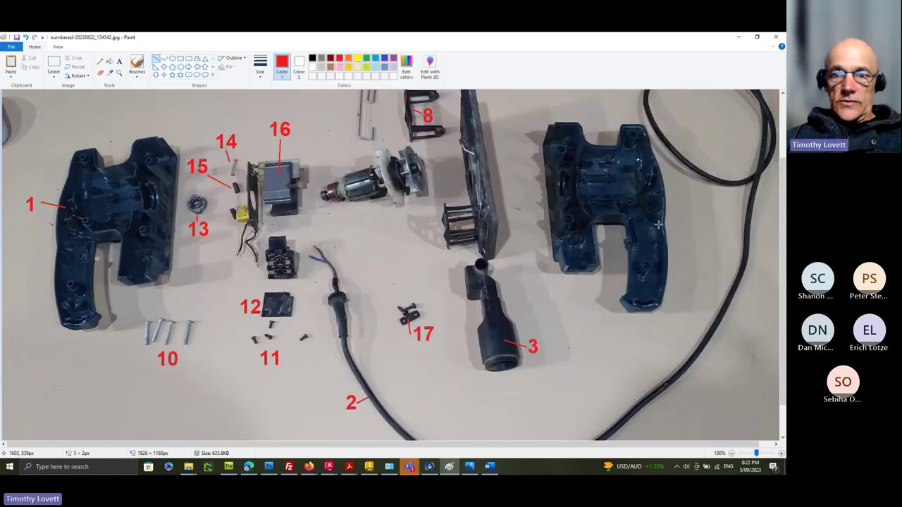
pyautogui.scroll(3, 554, 235)
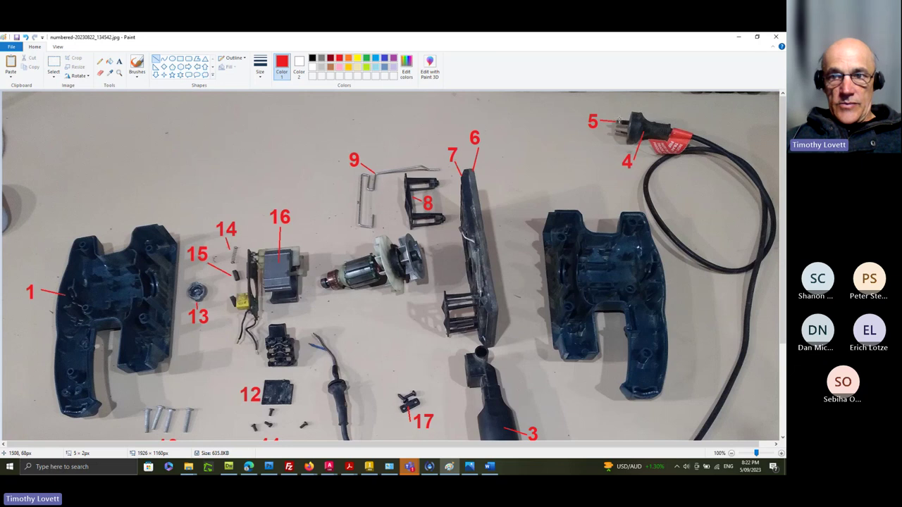
pyautogui.click(490, 466)
pyautogui.click(282, 291)
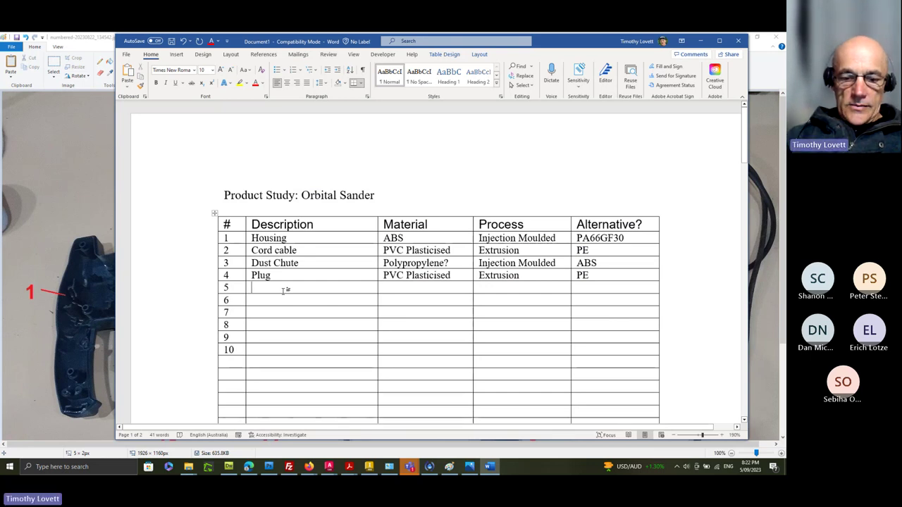
pyautogui.write('PLug Pl')
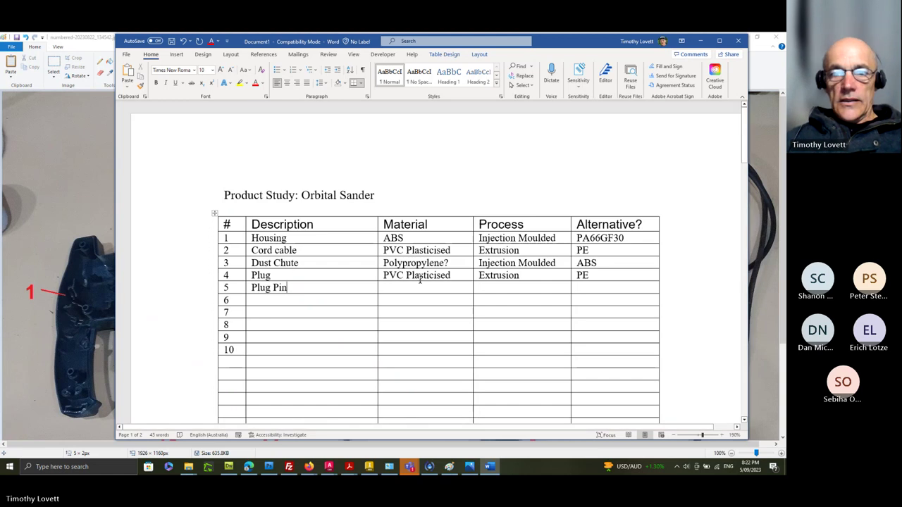
# Step: Enter "Brass, plated" as the material and "Punched" as the process of the plug pin
pyautogui.click(417, 287)
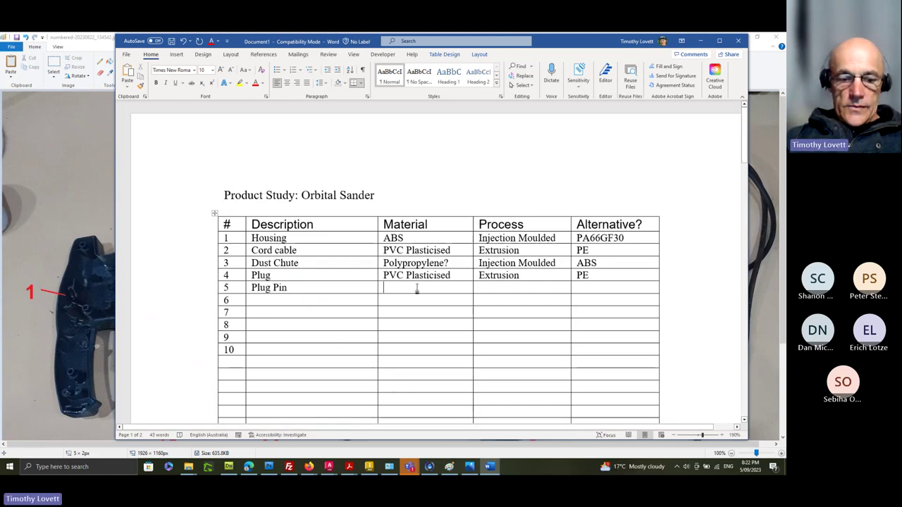
pyautogui.write('Brass,')
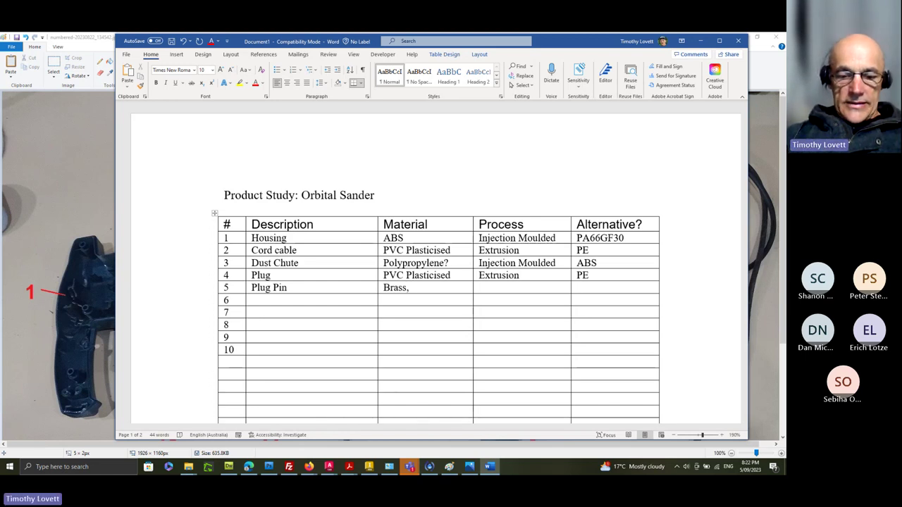
pyautogui.write('lated')
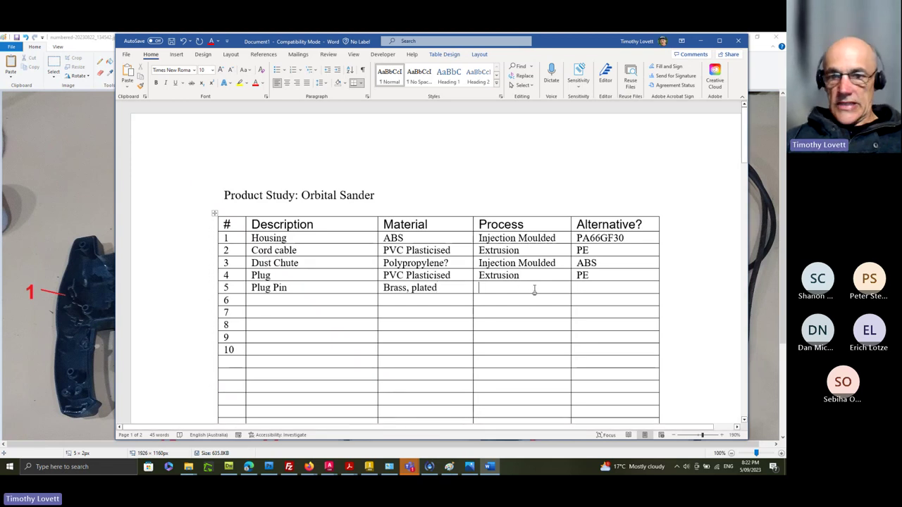
pyautogui.click(534, 289)
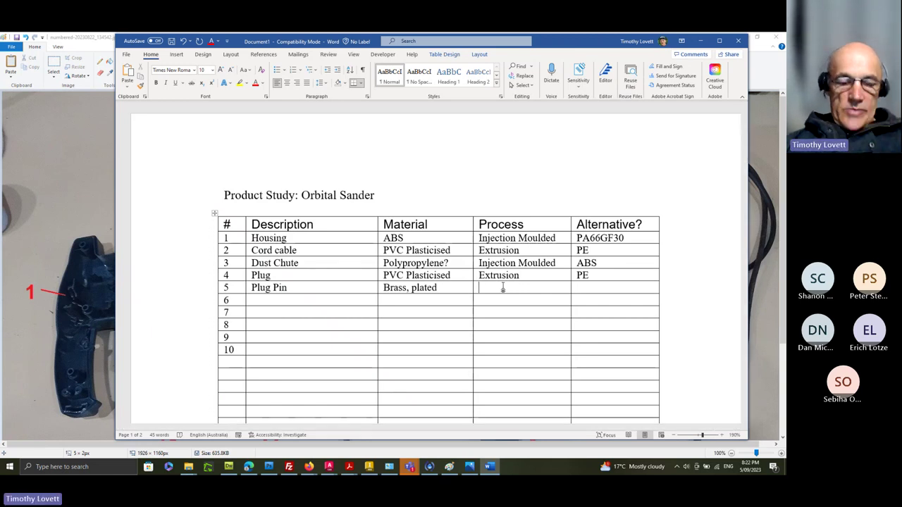
pyautogui.write('Punched')
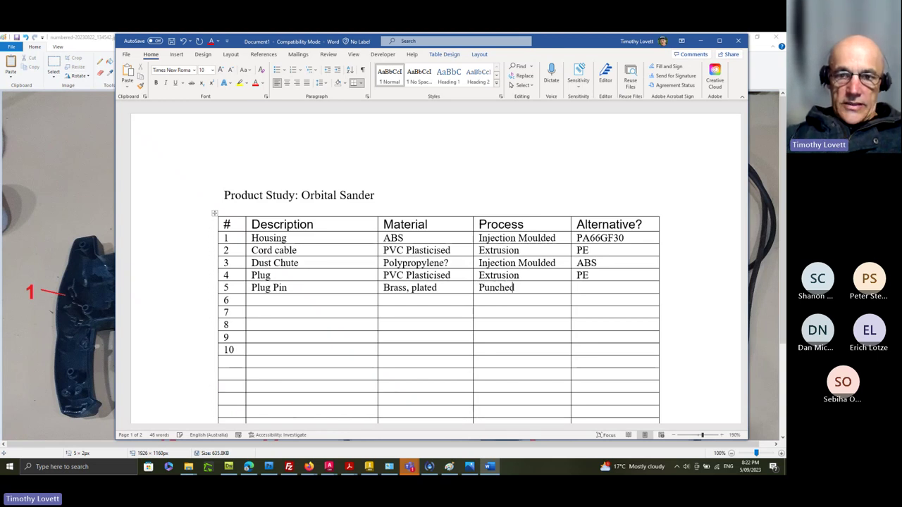
# Step: Enter "Unplated/copper" as the alternative for the plug pin
pyautogui.click(594, 288)
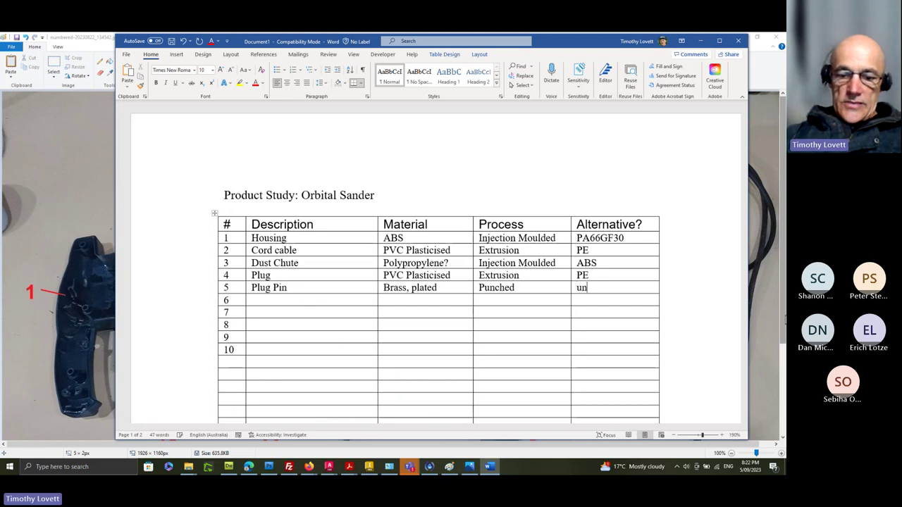
pyautogui.write('lay')
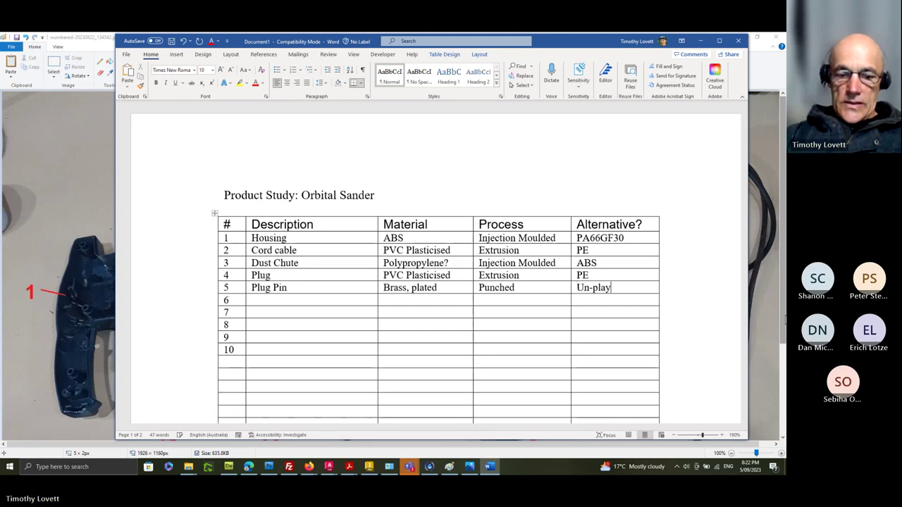
pyautogui.write('yed')
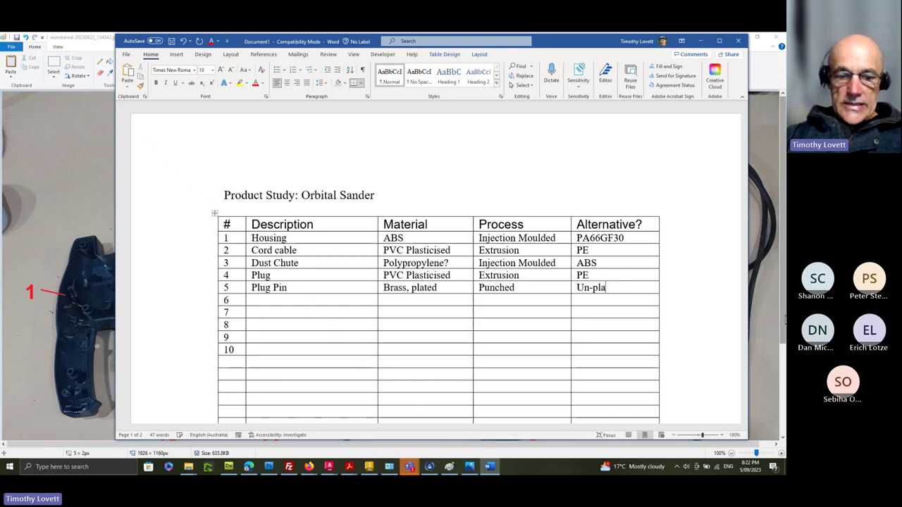
pyautogui.write('ted')
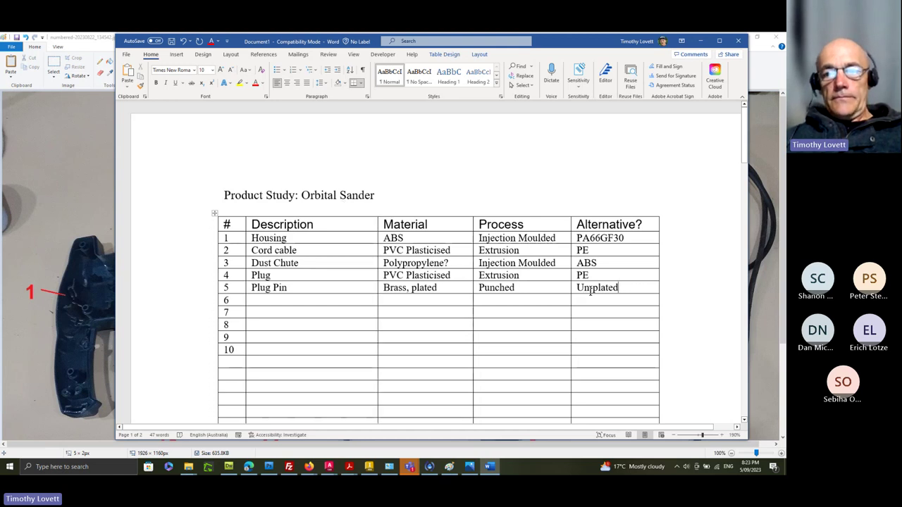
pyautogui.hotkey('ctrl', 'Left')
pyautogui.press('BackSpace')
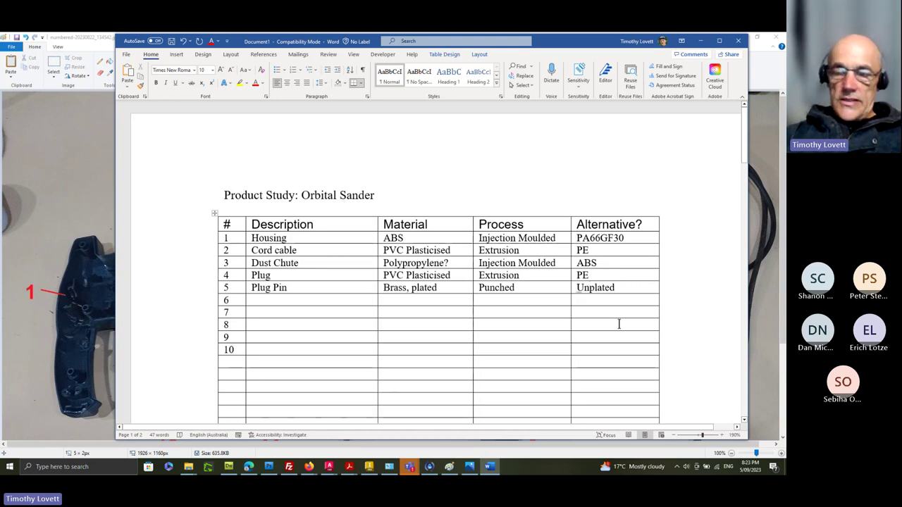
pyautogui.click(634, 288)
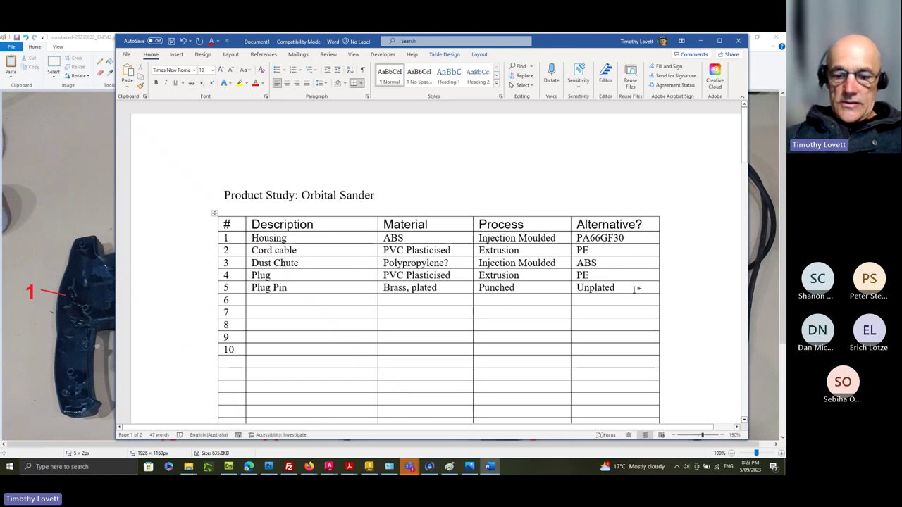
pyautogui.write('/copper')
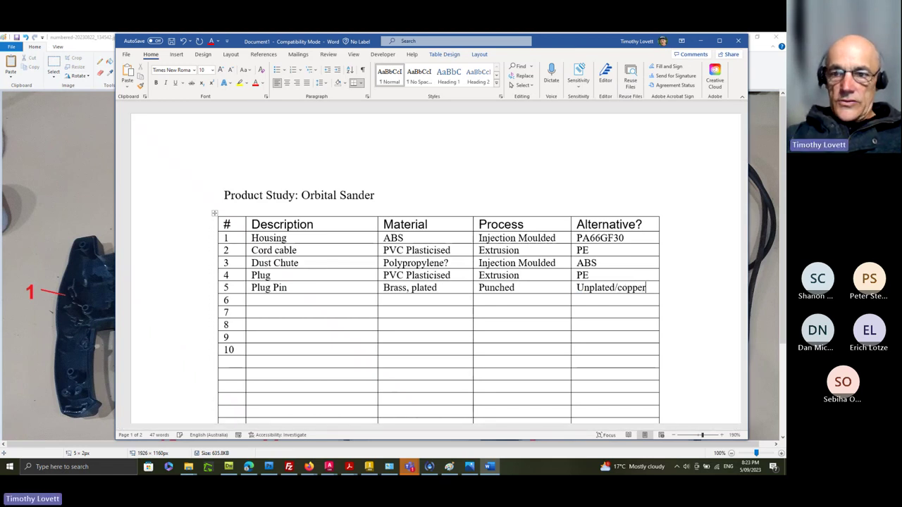
# Step: Check part 6 in the numbered photo in Paint and enter "Sanding Pad" as its description in the Word table
pyautogui.click(73, 185)
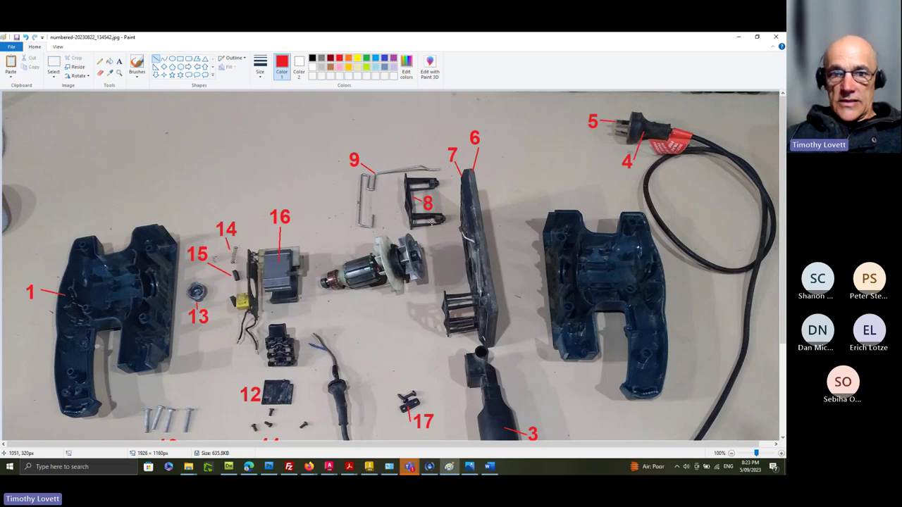
pyautogui.scroll(-3, 368, 152)
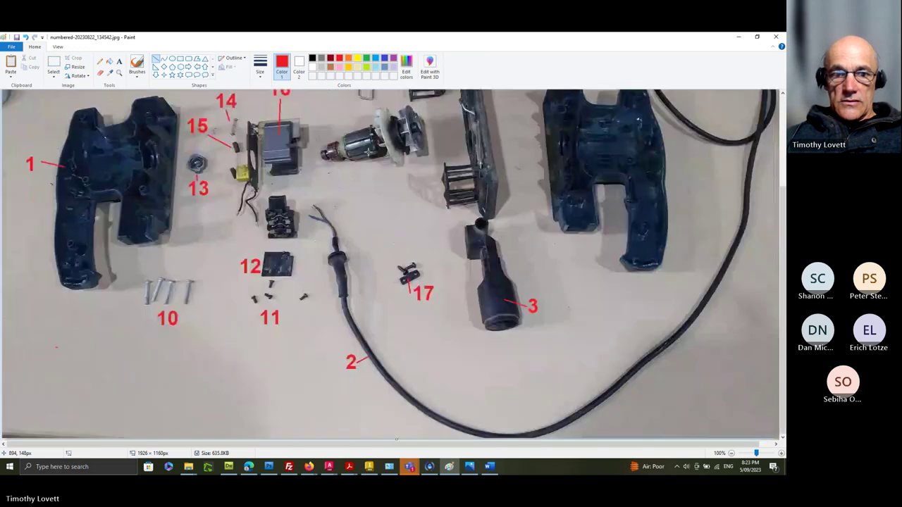
pyautogui.scroll(3, 368, 153)
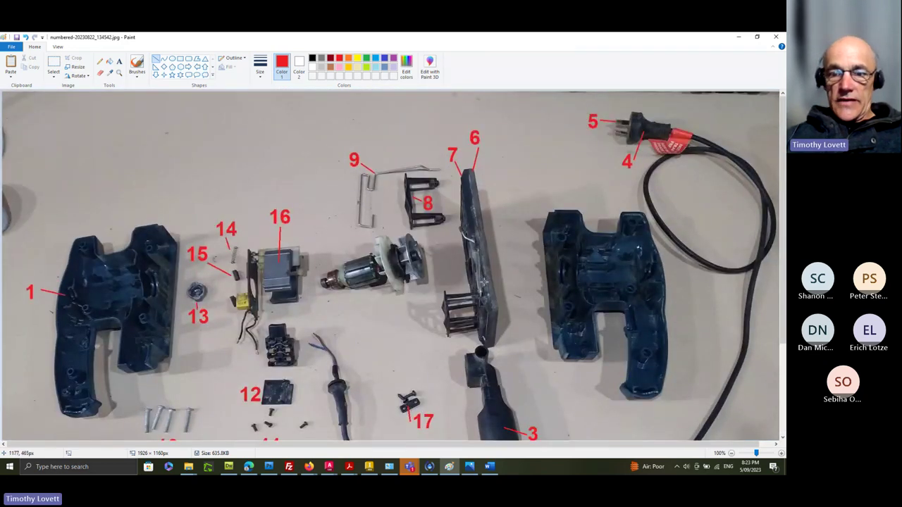
pyautogui.click(490, 466)
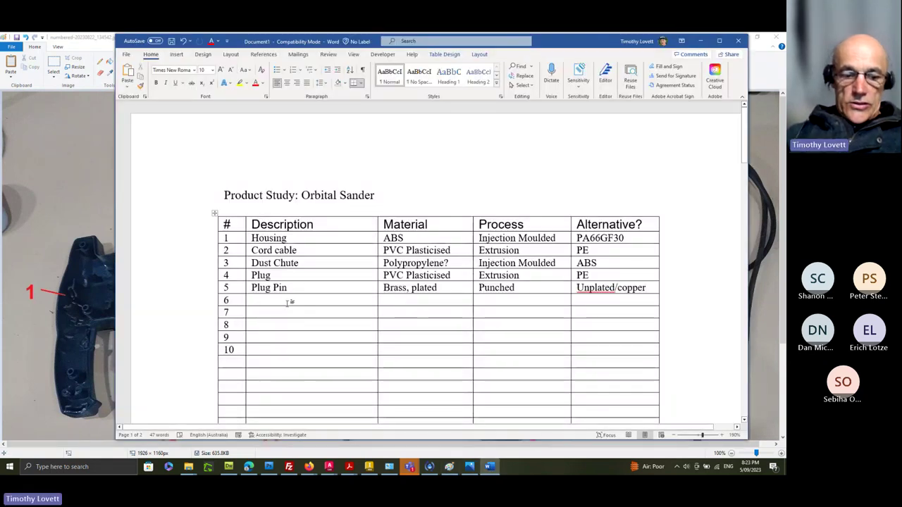
pyautogui.write('Sanding p')
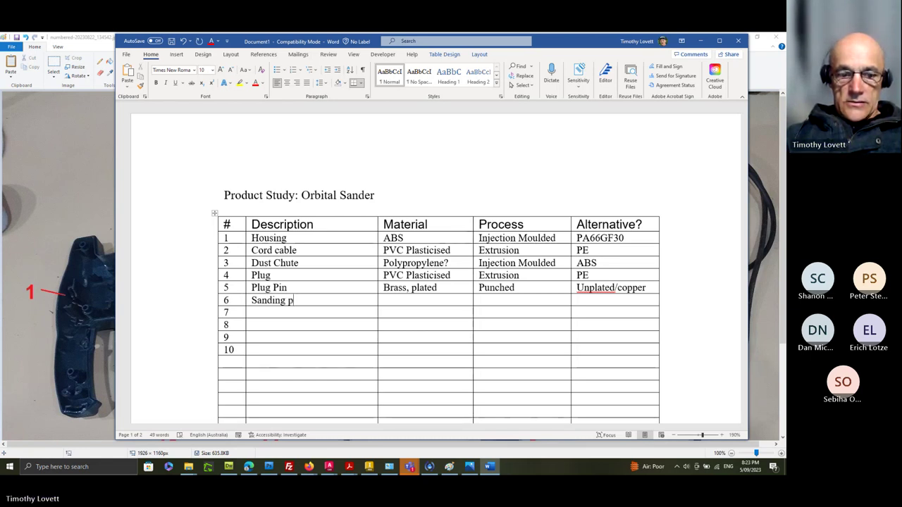
pyautogui.write('ad')
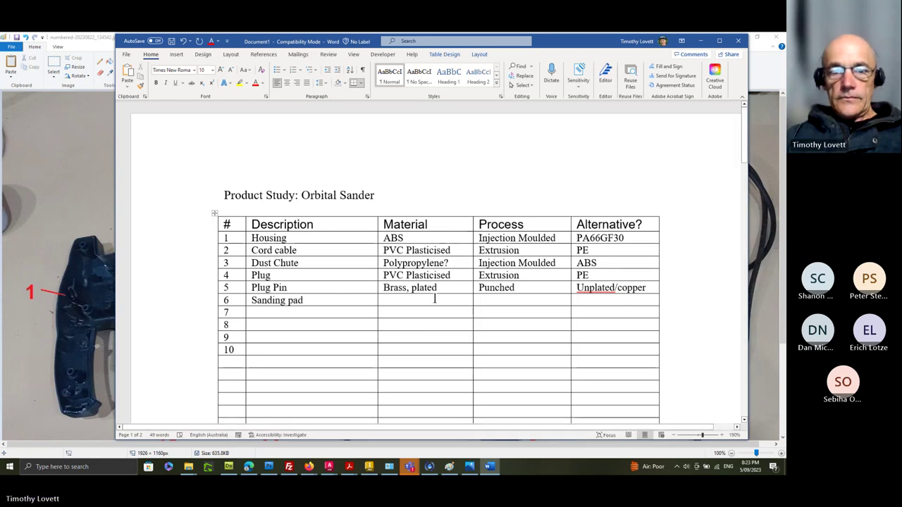
pyautogui.moveTo(288, 301); pyautogui.dragTo(293, 300)
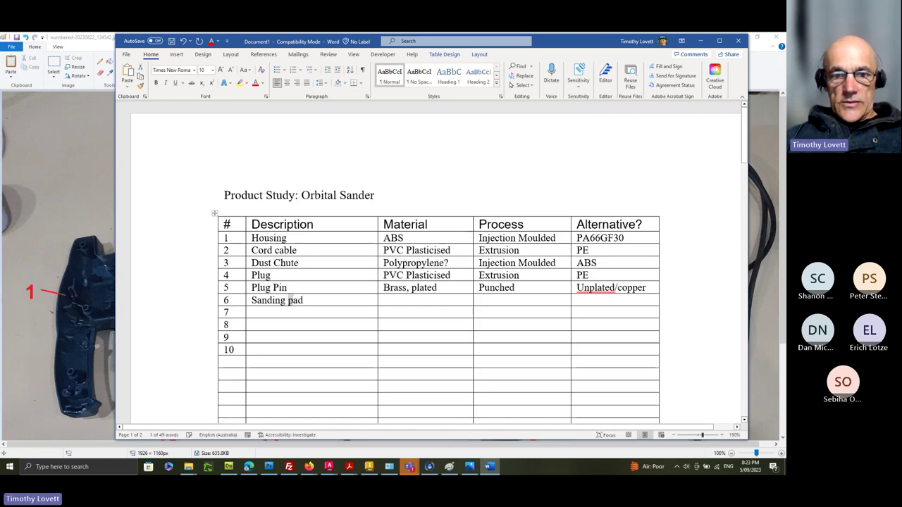
pyautogui.write('D')
pyautogui.press('BackSpace')
pyautogui.write('P')
# Step: Enter "EVA" as the material and "Die cut" as the process of the sanding pad
pyautogui.click(415, 303)
pyautogui.write('EVA')
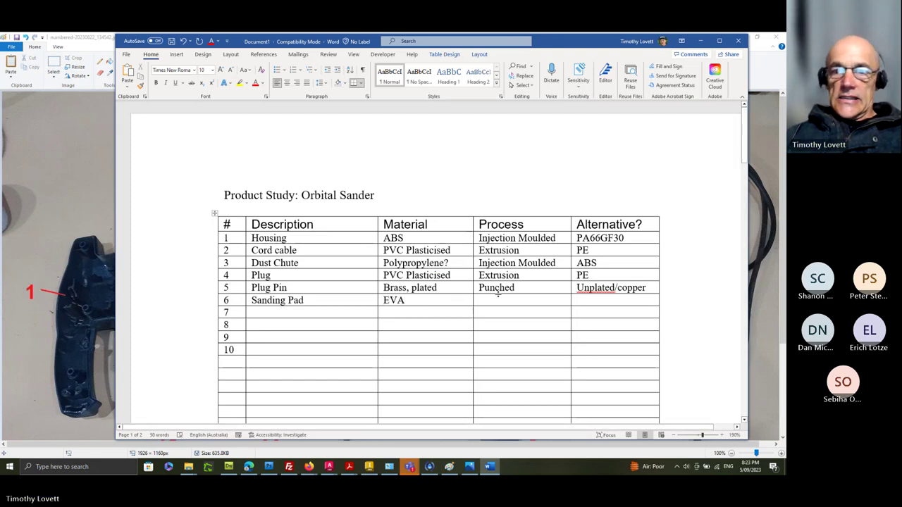
pyautogui.click(522, 302)
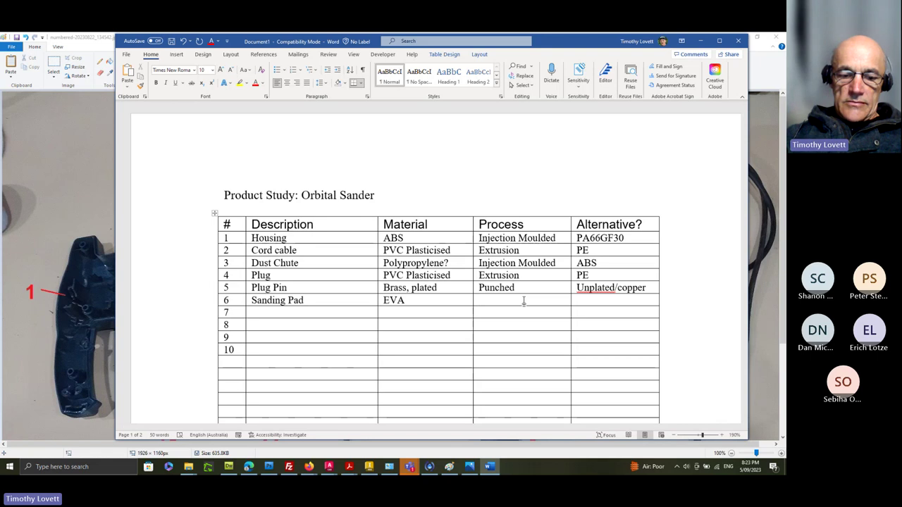
pyautogui.write('Die cut')
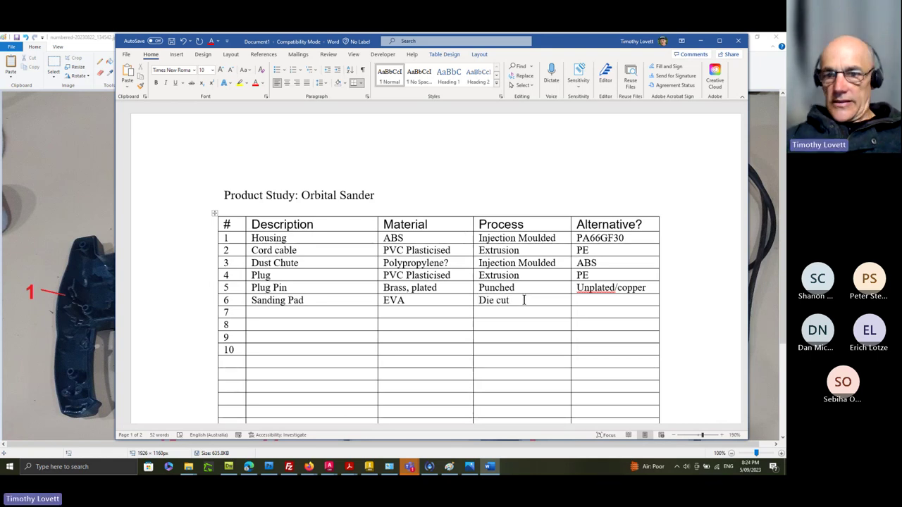
# Step: Enter "Urethane, rubber" as the alternative for the sanding pad
pyautogui.click(605, 301)
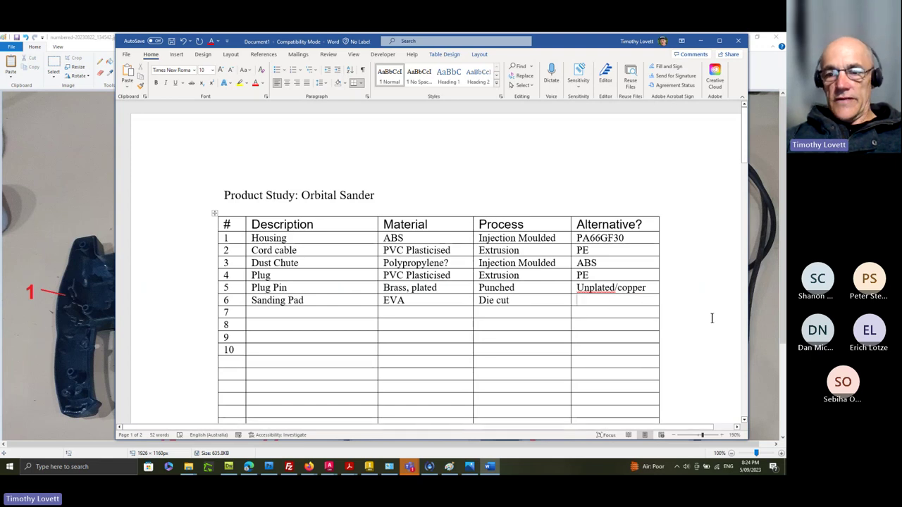
pyautogui.write('Urethane,')
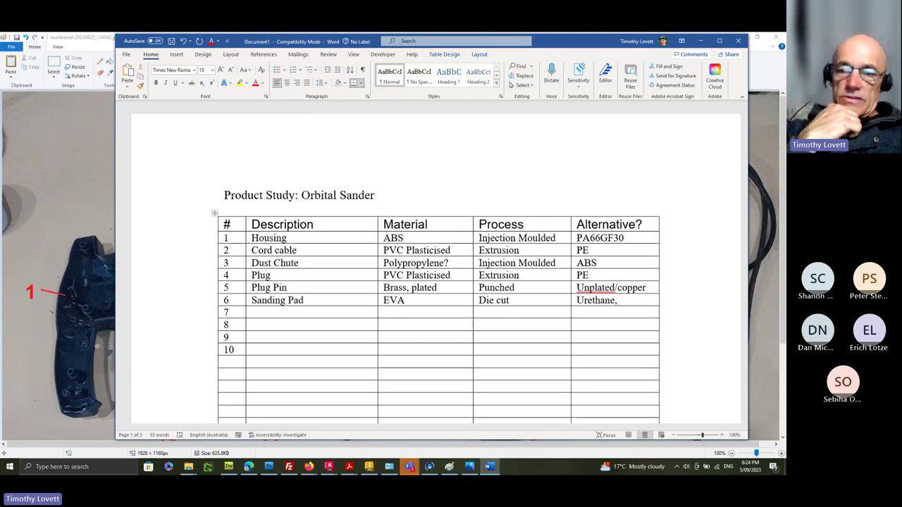
pyautogui.write('ubber')
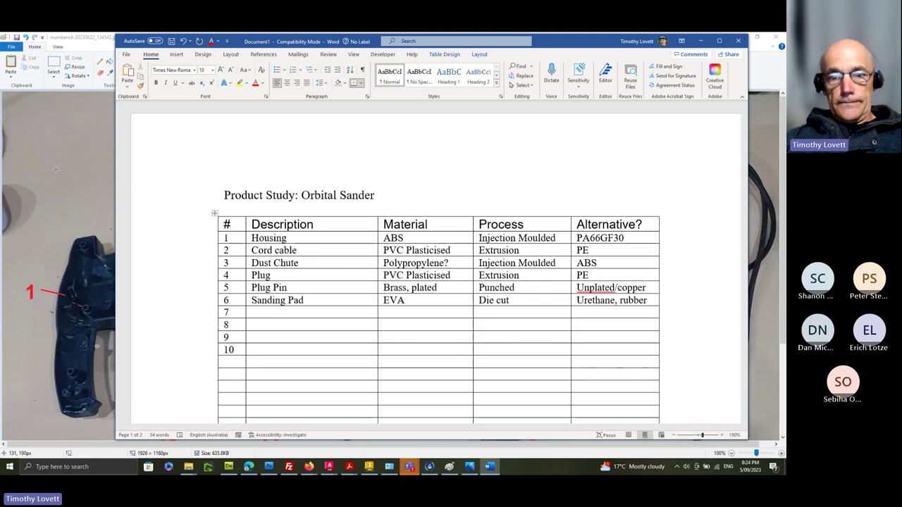
# Step: Check part 7 in the numbered photo in Paint and copy the Housing row's description, material, process and alternative into row 7 of the Word table
pyautogui.click(55, 169)
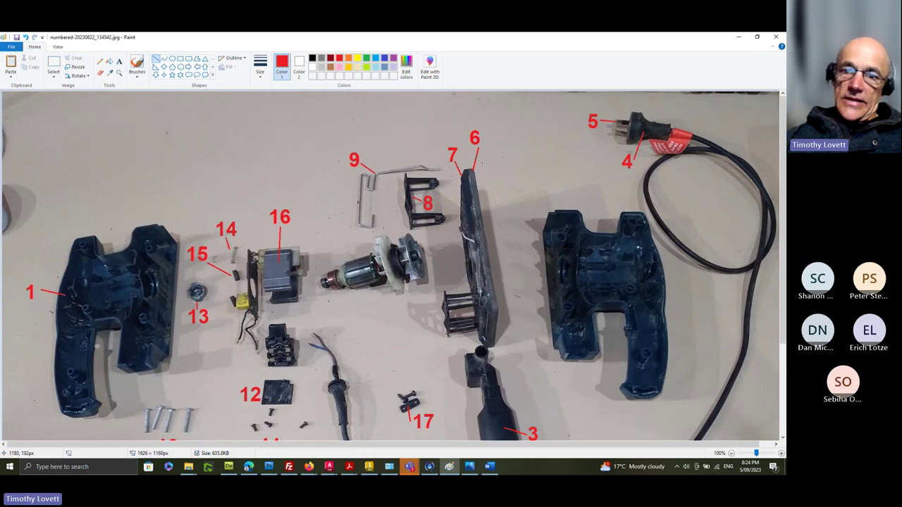
pyautogui.click(491, 468)
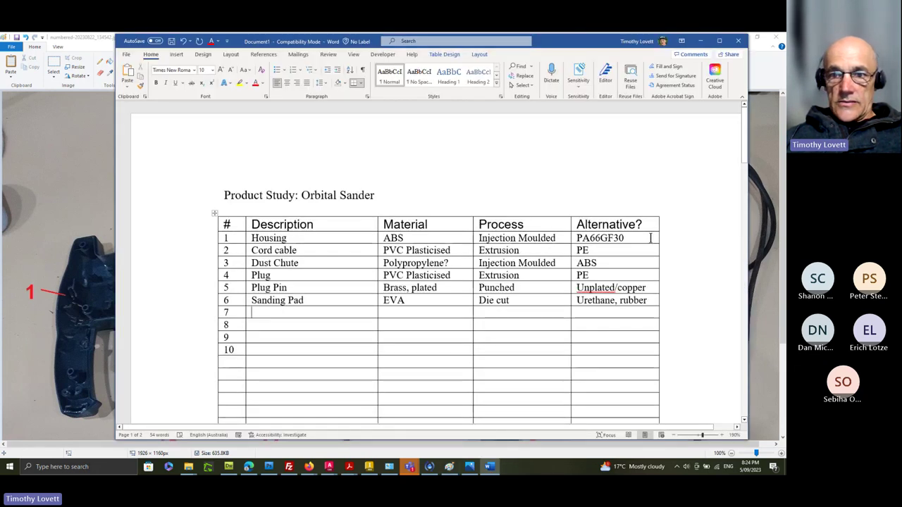
pyautogui.moveTo(649, 238); pyautogui.dragTo(302, 240)
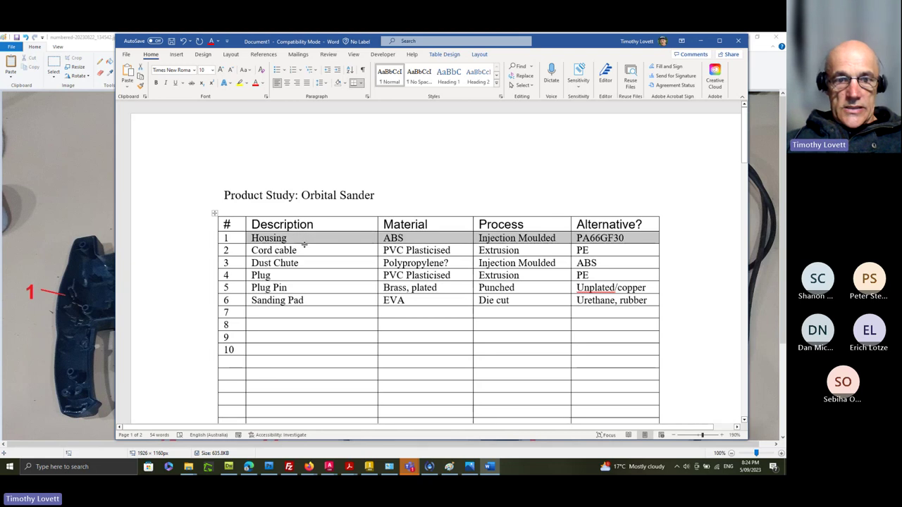
pyautogui.hotkey('ctrl', 'c')
pyautogui.click(275, 315)
pyautogui.hotkey('ctrl', 'v')
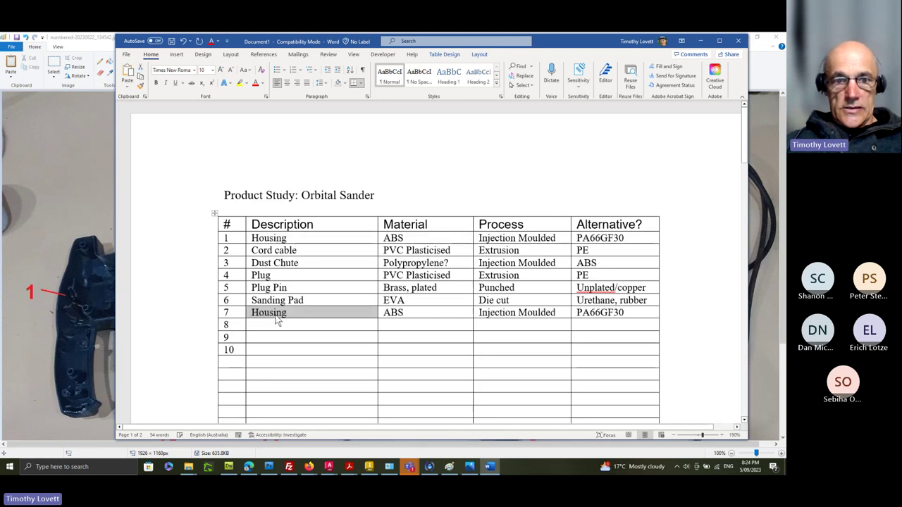
# Step: Replace the description of part 7 with "Sander Foot"
pyautogui.click(290, 312)
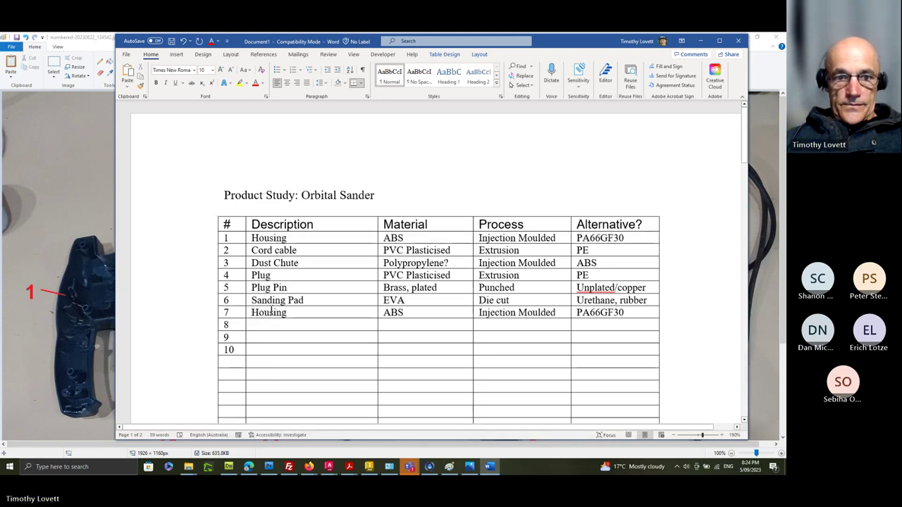
pyautogui.doubleClick(285, 312)
pyautogui.write('Sander')
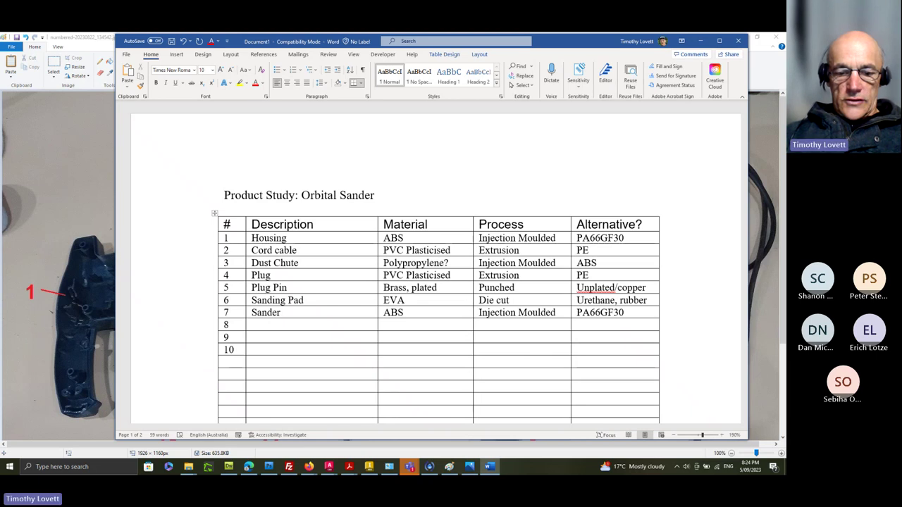
pyautogui.write(' foot')
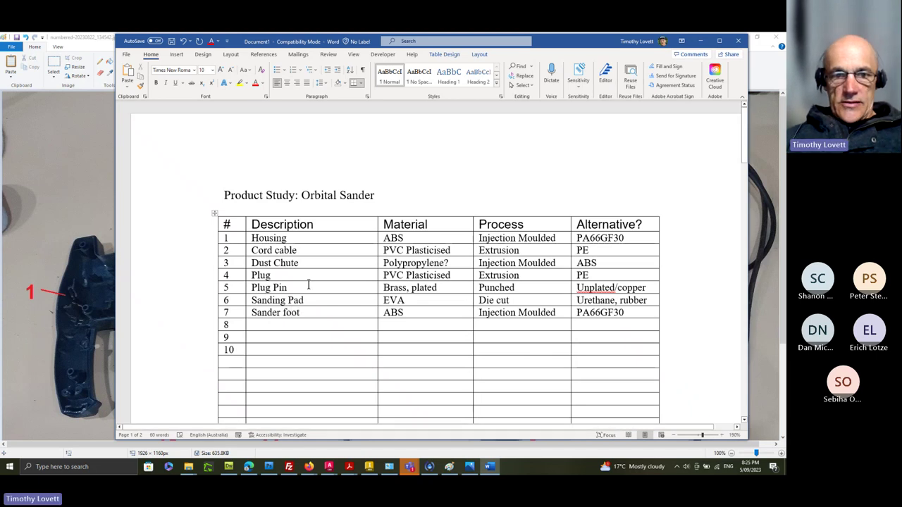
pyautogui.click(283, 313)
pyautogui.press('BackSpace')
pyautogui.write('F')
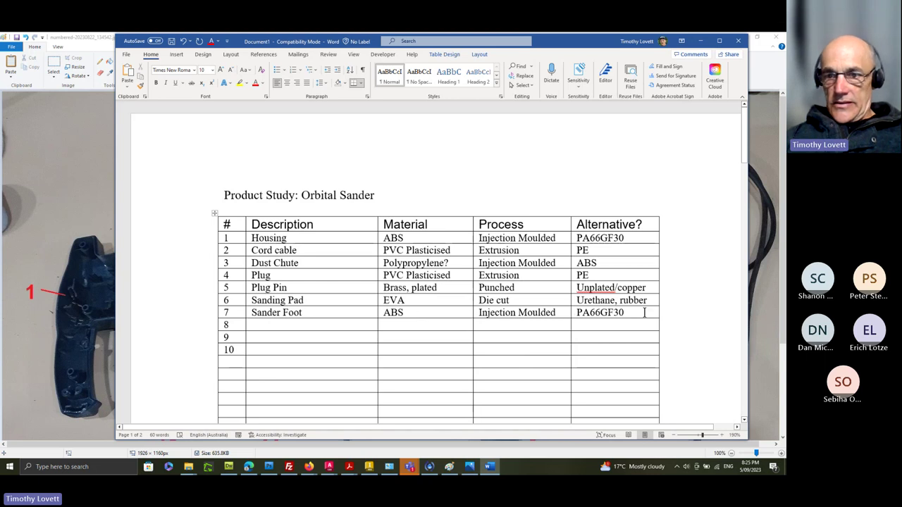
# Step: Check part 8 in the numbered photo in Paint and enter "Sander Support" as its description in the Word table
pyautogui.click(289, 332)
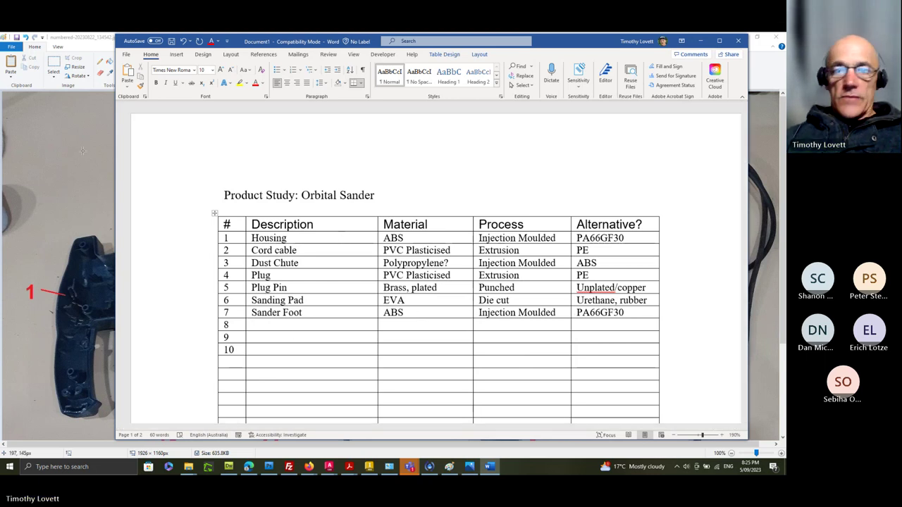
pyautogui.hotkey('alt', 'Tab')
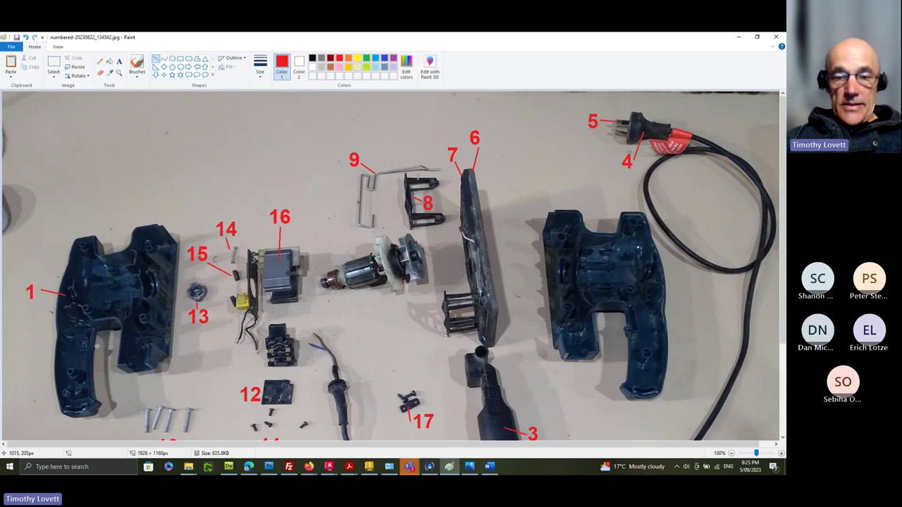
pyautogui.click(489, 466)
pyautogui.click(262, 325)
pyautogui.click(489, 467)
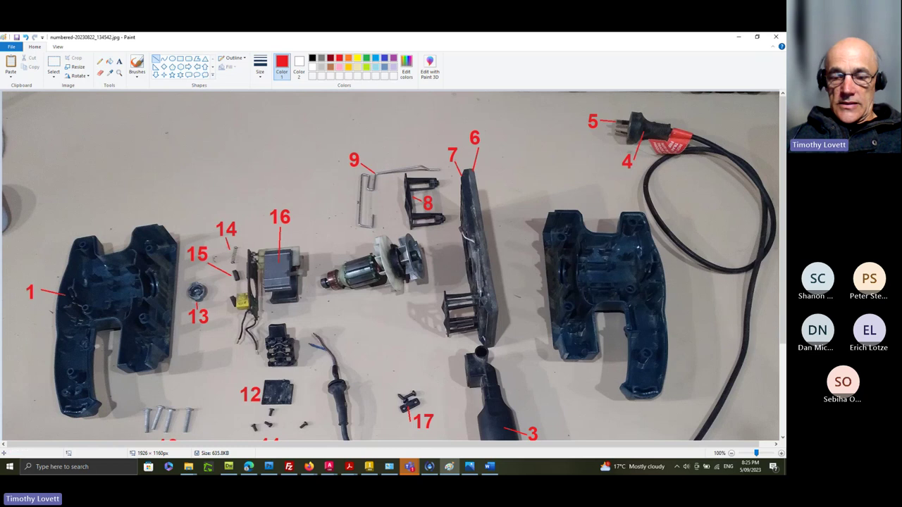
pyautogui.click(491, 467)
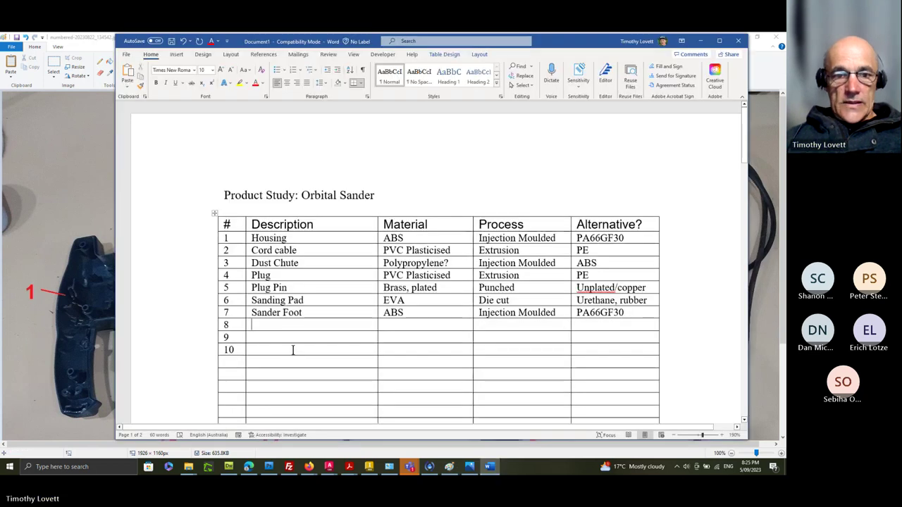
pyautogui.click(262, 324)
pyautogui.write('Sander')
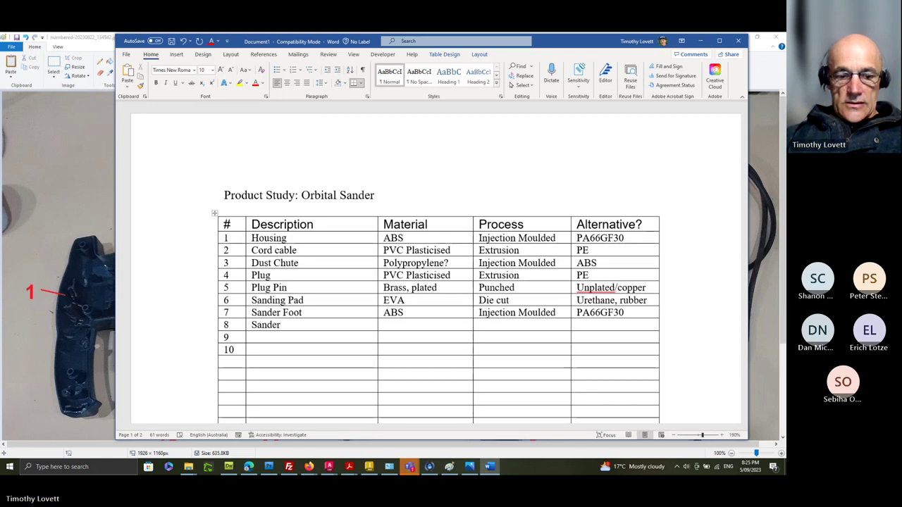
pyautogui.write(' Support')
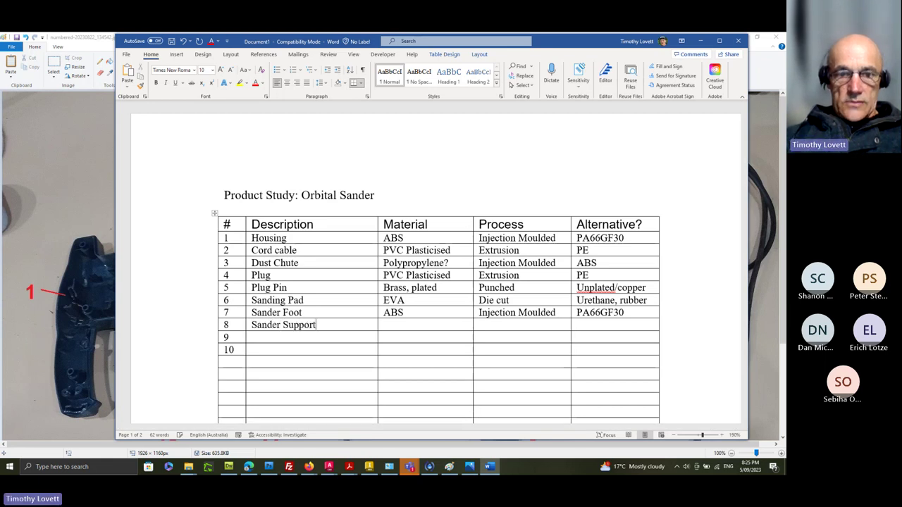
# Step: Fill the sander support's material, process and alternative with the sander foot's values: ABS, Injection Moulded and PA66GF30
pyautogui.moveTo(629, 312); pyautogui.dragTo(440, 314)
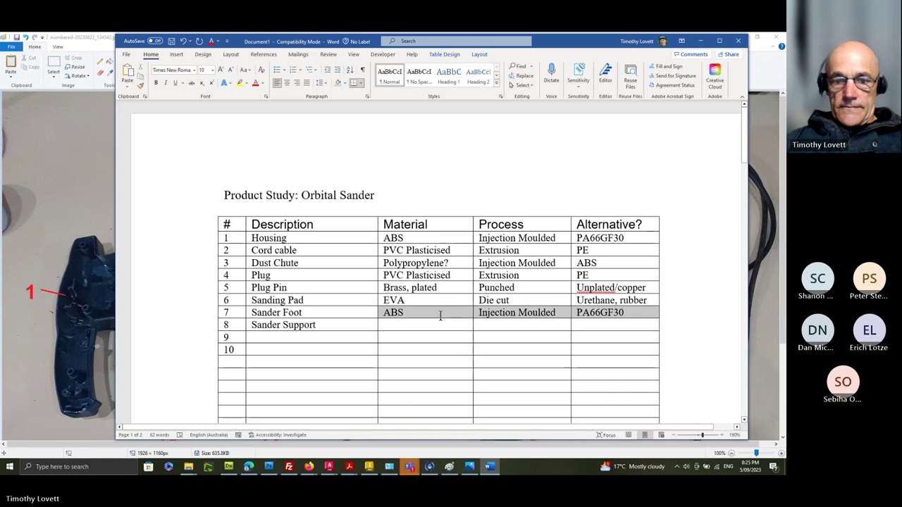
pyautogui.click(401, 325)
pyautogui.hotkey('ctrl', 'v')
# Step: Check part 9 in the numbered photo in Paint and enter "Wire Clamp" as its description in the Word table
pyautogui.hotkey('alt', 'Tab')
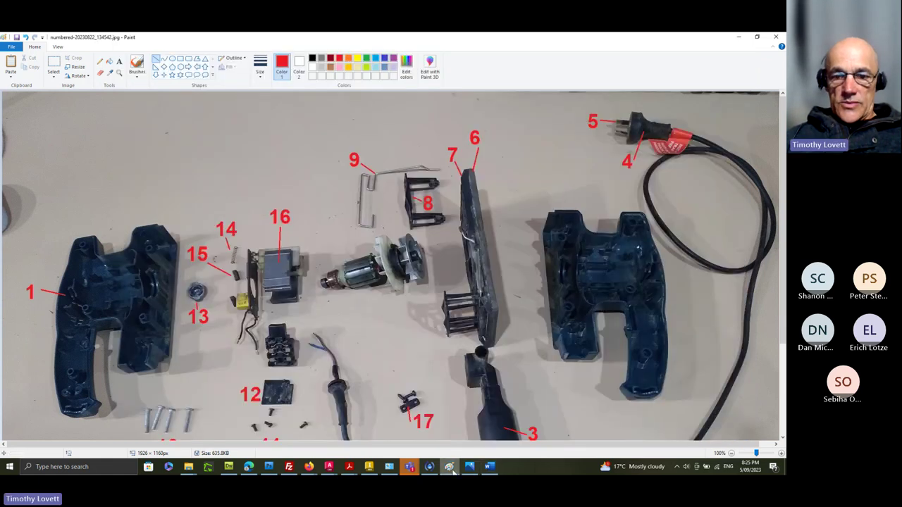
pyautogui.hotkey('alt', 'Tab')
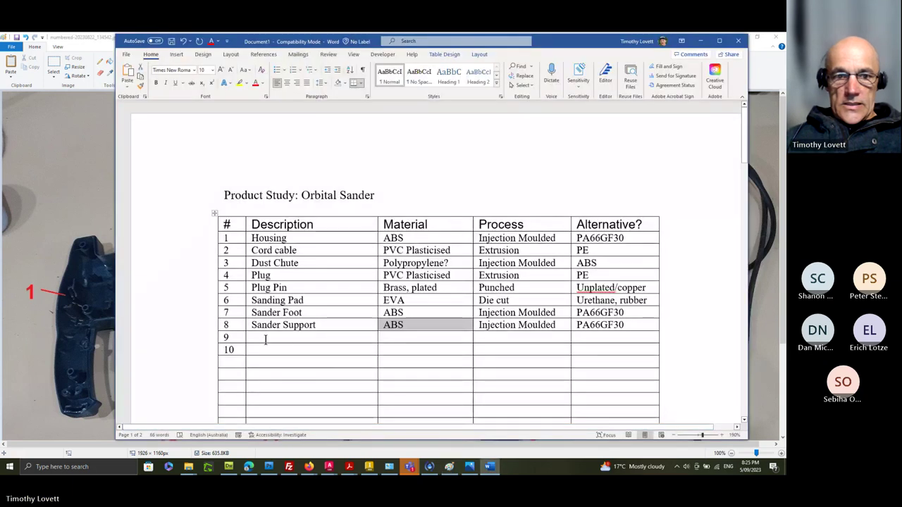
pyautogui.click(298, 343)
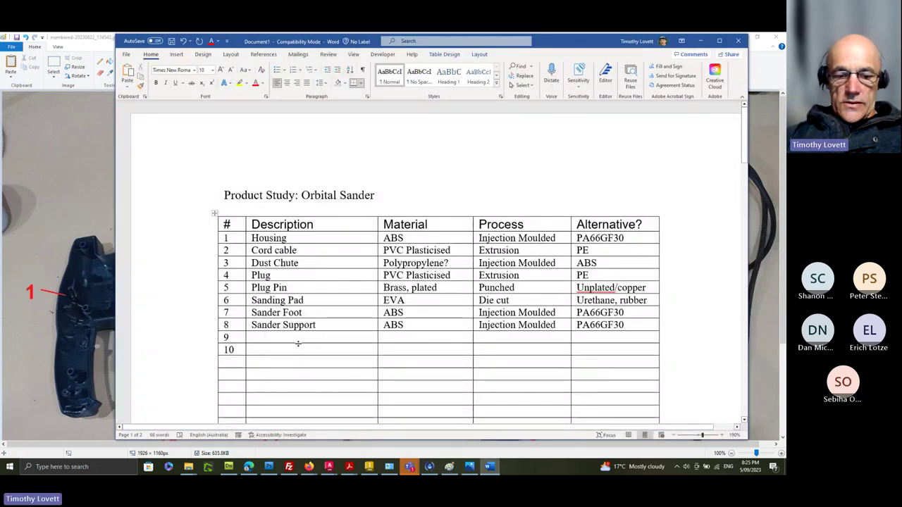
pyautogui.write('Wire')
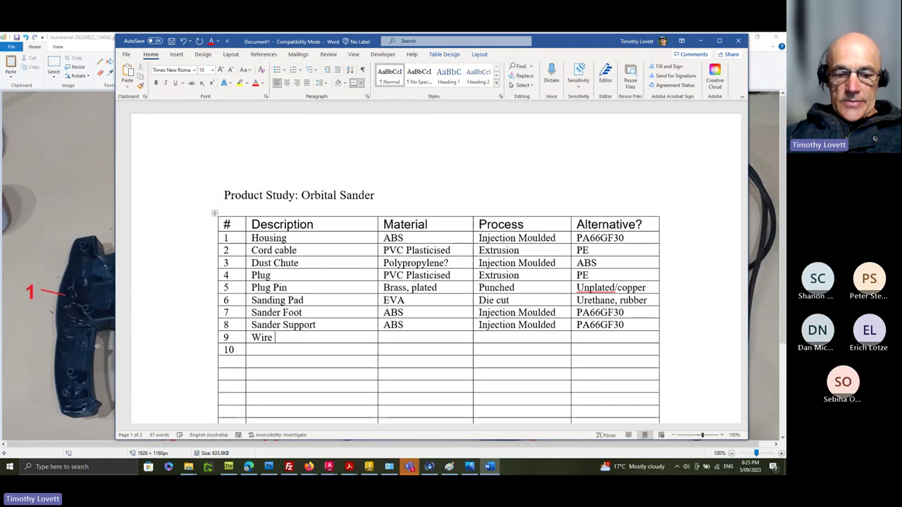
pyautogui.write(' Clamp')
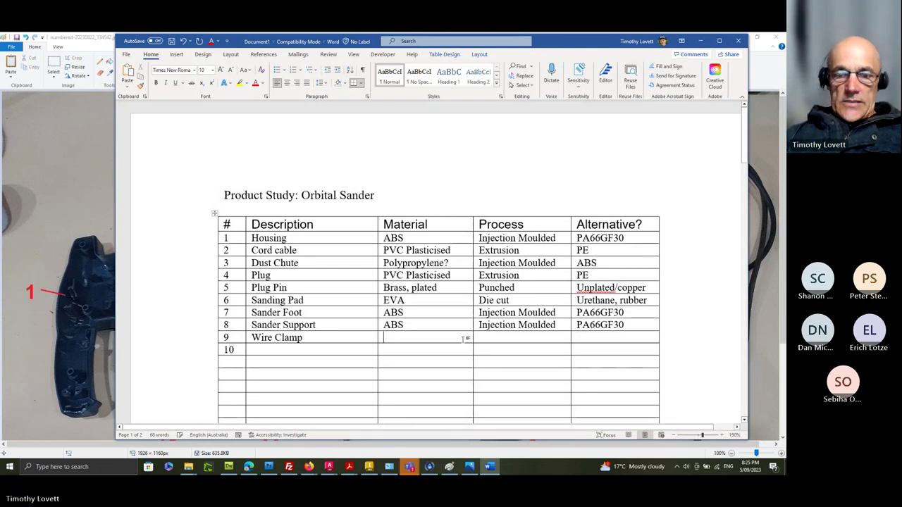
# Step: Enter "Spring steel 0.5%C" as the material of the wire clamp
pyautogui.click(464, 339)
pyautogui.write('Spring ')
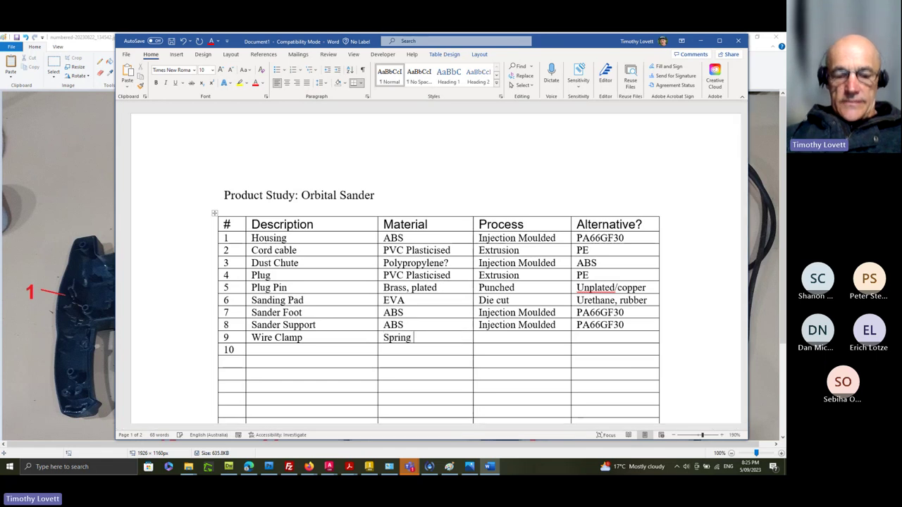
pyautogui.write('steel')
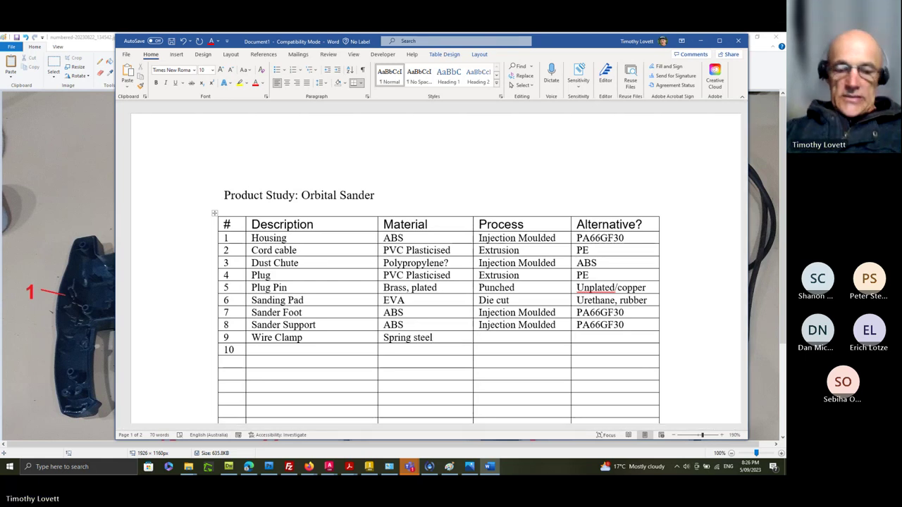
pyautogui.write(' 0.5')
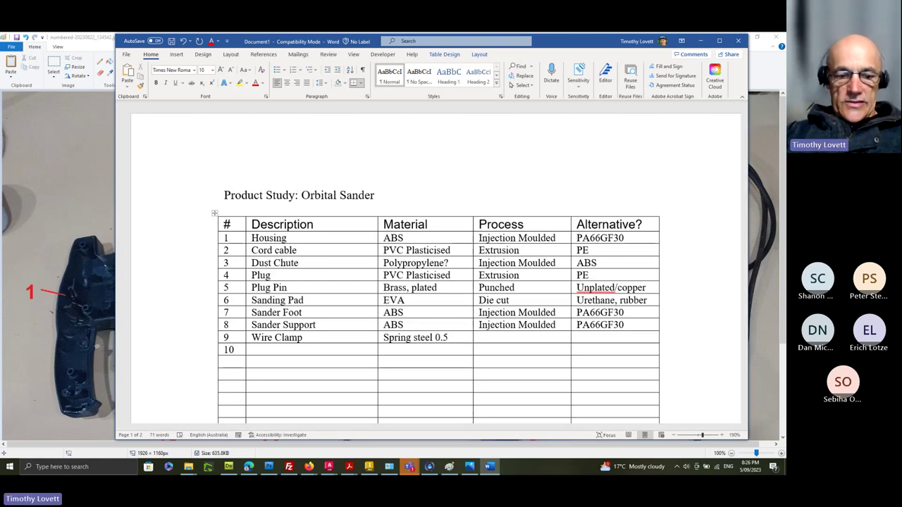
pyautogui.write('%C')
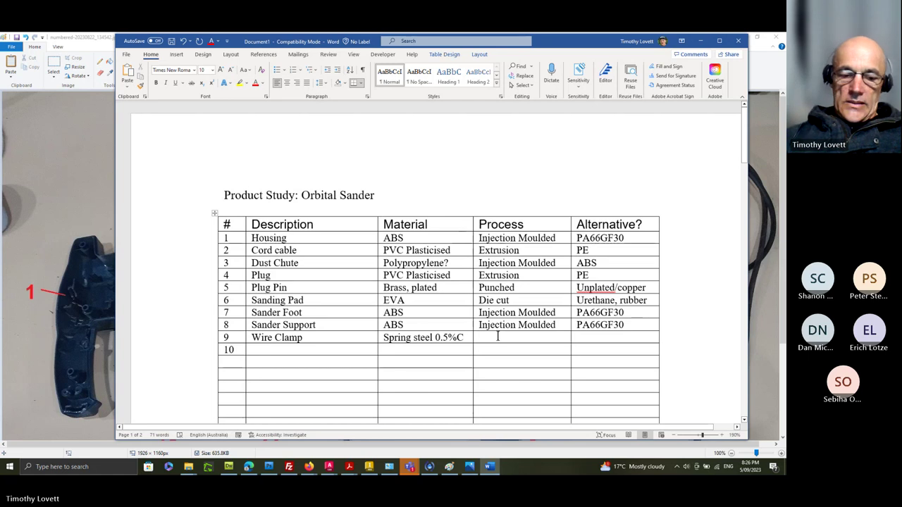
# Step: Enter "Wire bending" as the process and "?" as the alternative for the wire clamp
pyautogui.click(497, 336)
pyautogui.write('Wire')
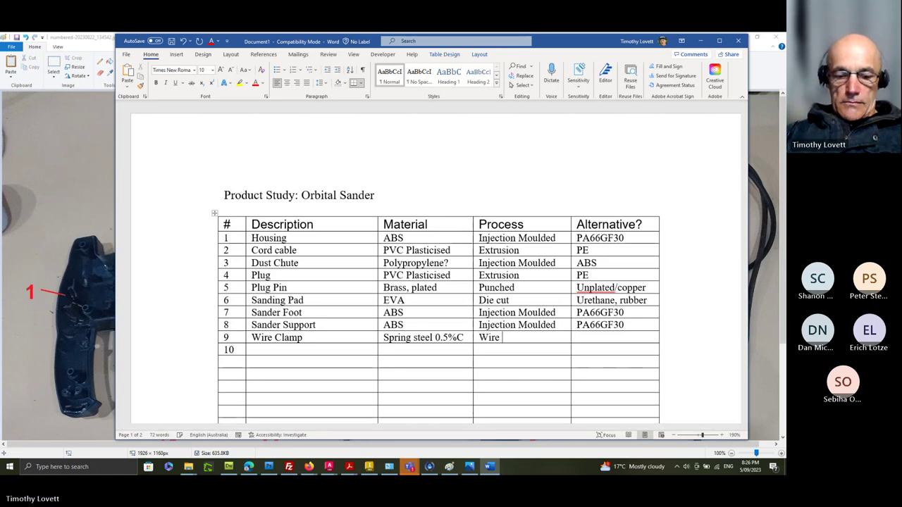
pyautogui.write(' bending')
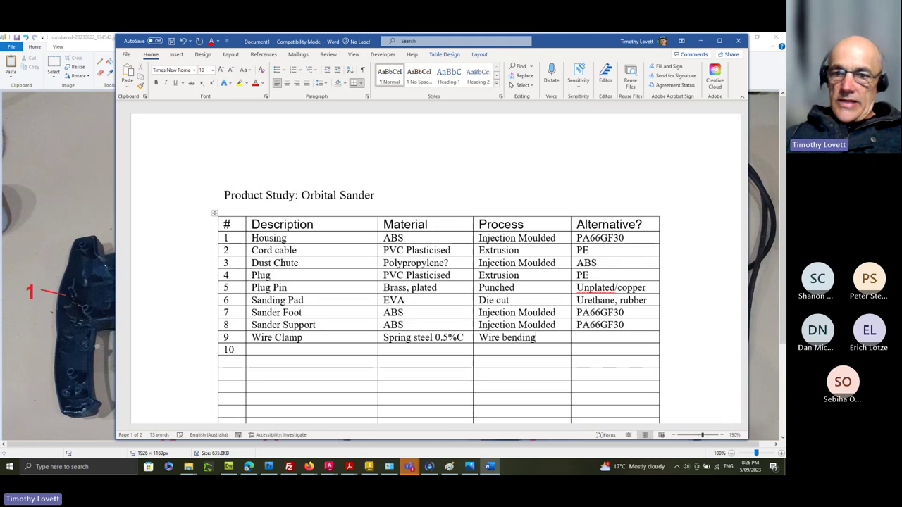
pyautogui.click(596, 338)
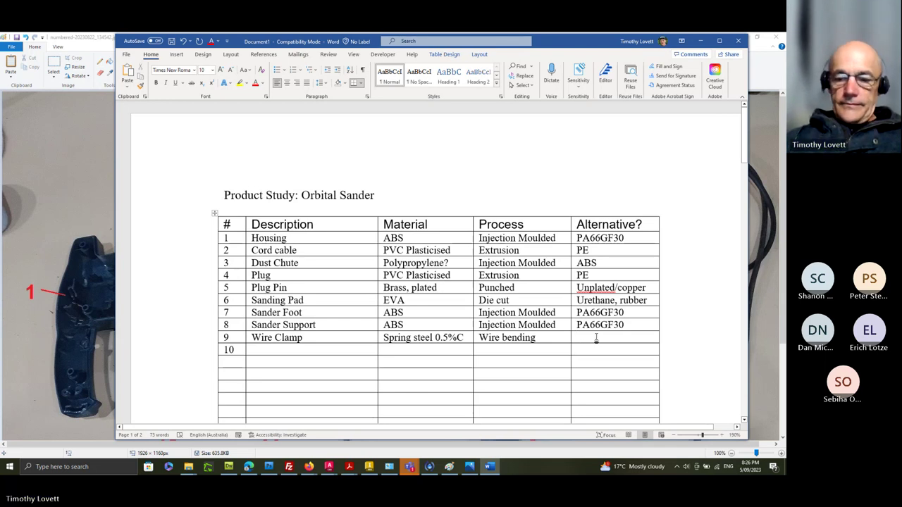
pyautogui.write('?')
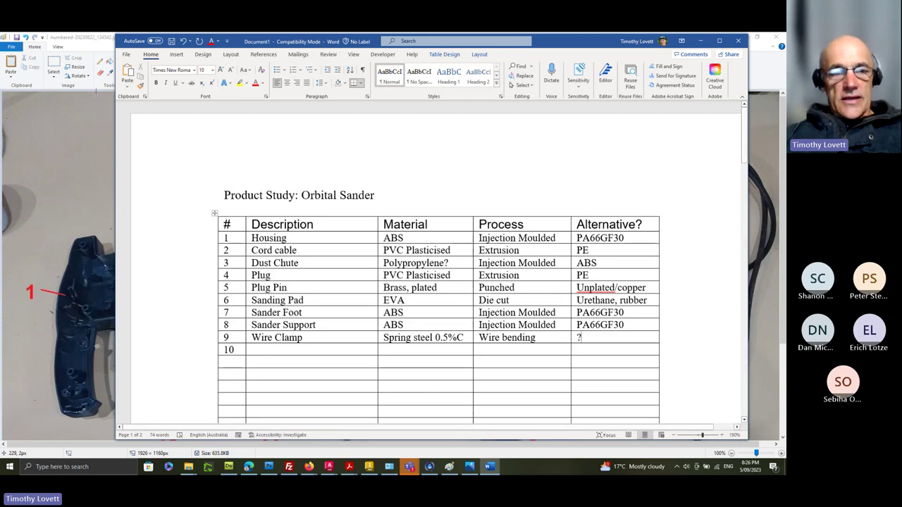
# Step: Check part 10 in the numbered photo in Paint and enter "Screw" as its description in the Word table
pyautogui.click(55, 146)
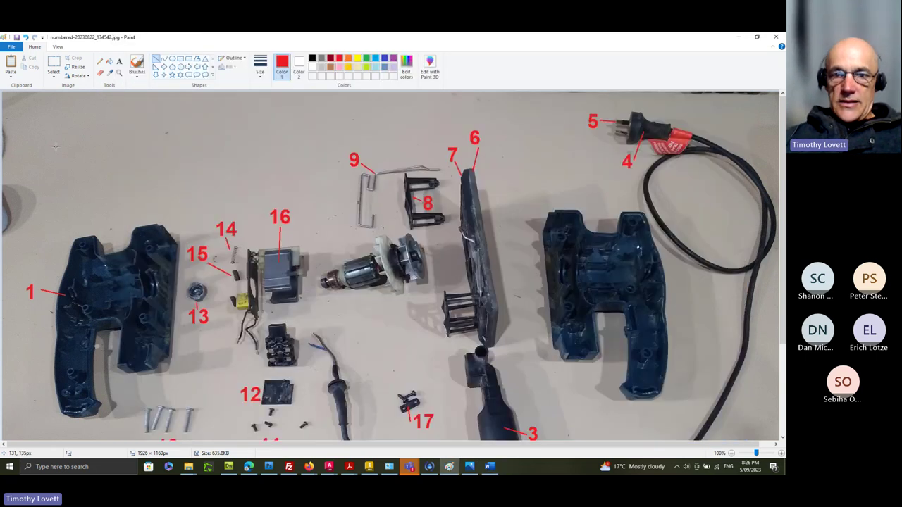
pyautogui.scroll(-3, 471, 224)
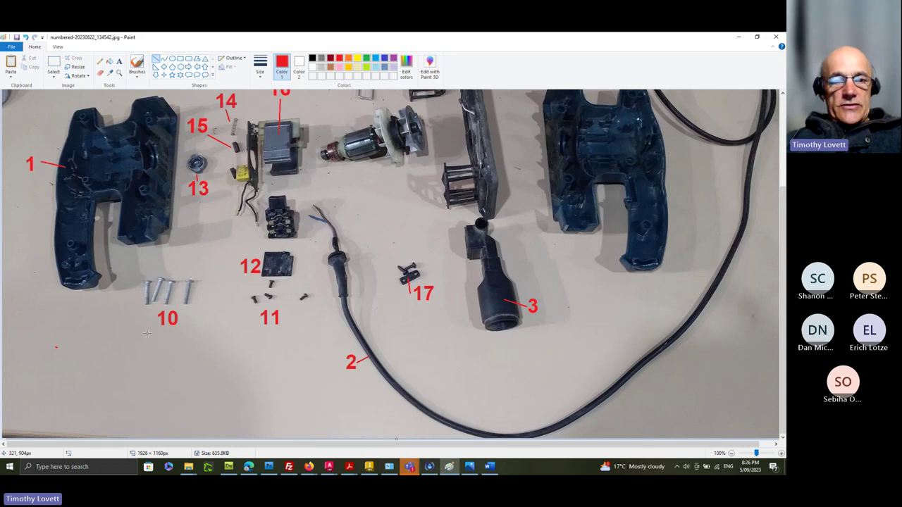
pyautogui.click(490, 467)
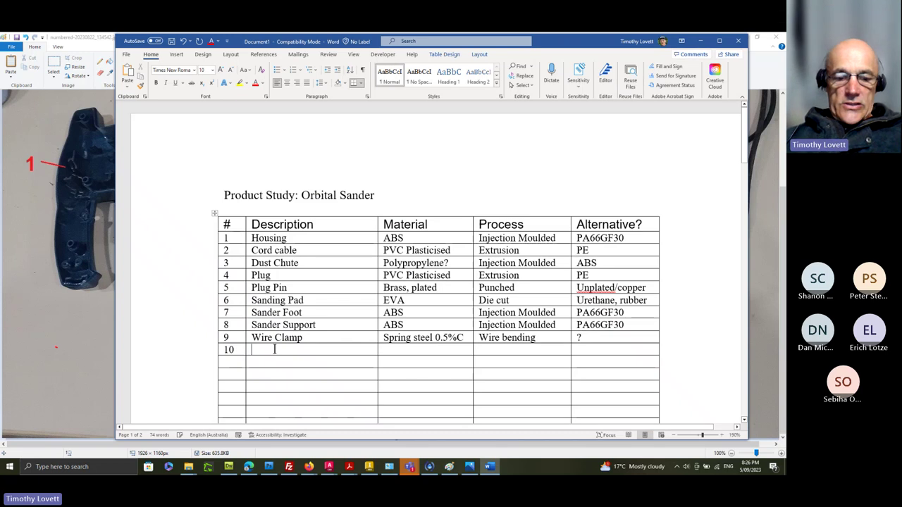
pyautogui.write('Screw')
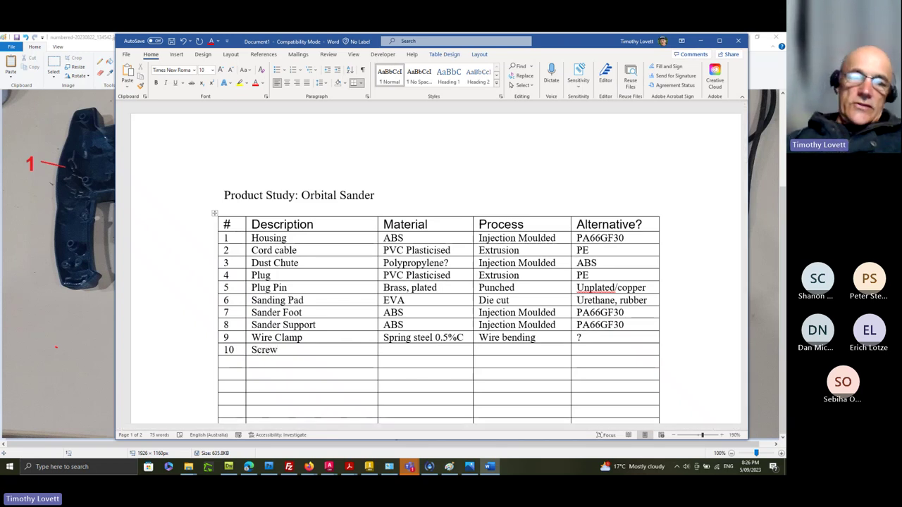
# Step: Check the part 10 screws in the numbered photo in Paint, switch to Inventor and create a new Standard (mm).ipt part
pyautogui.click(76, 324)
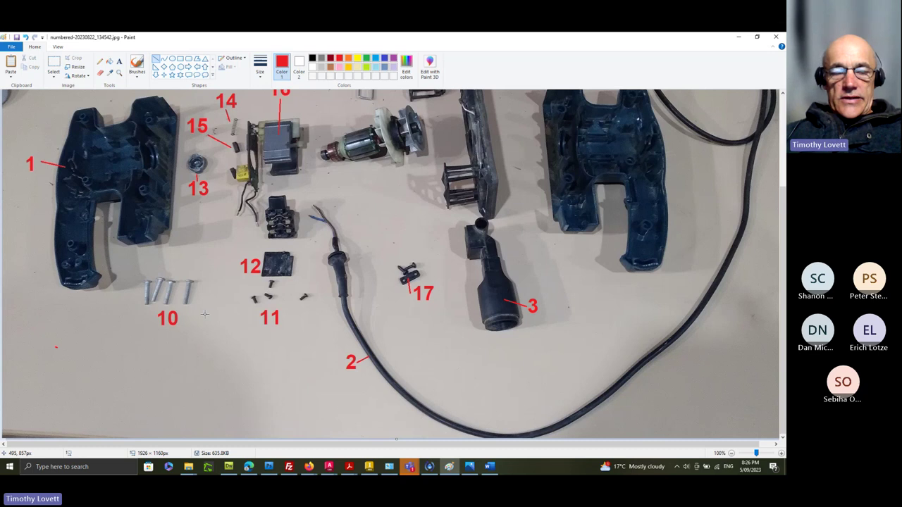
pyautogui.click(369, 467)
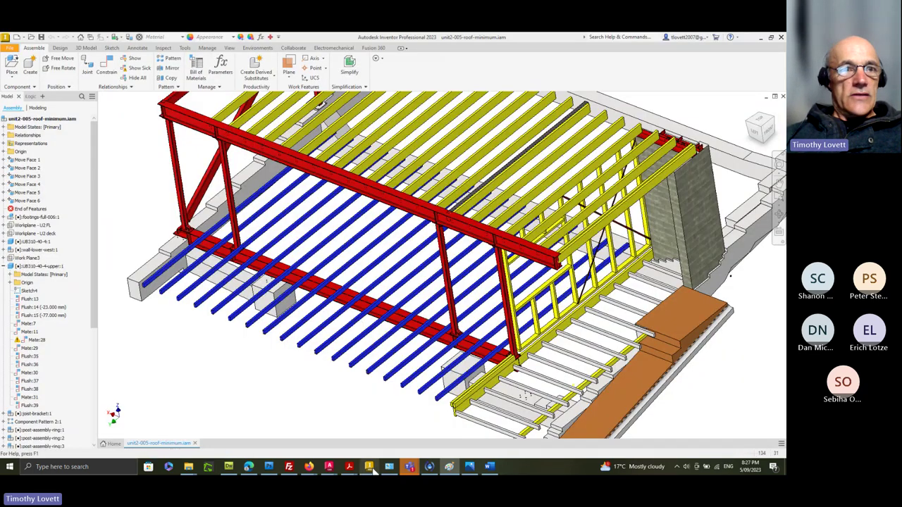
pyautogui.click(9, 49)
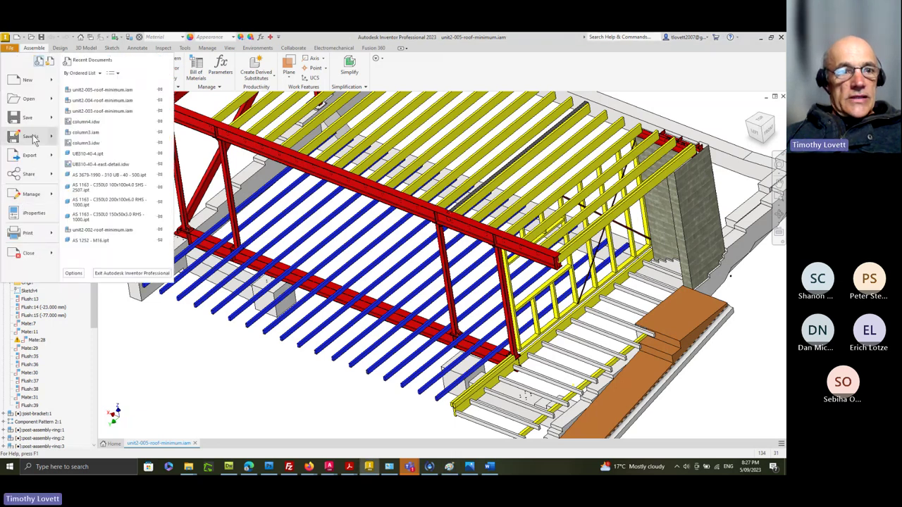
pyautogui.moveTo(36, 100)
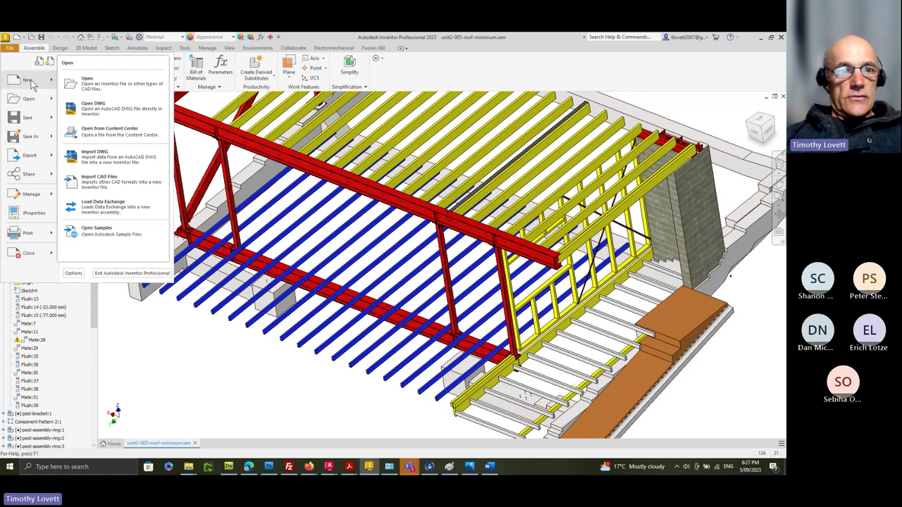
pyautogui.moveTo(31, 83)
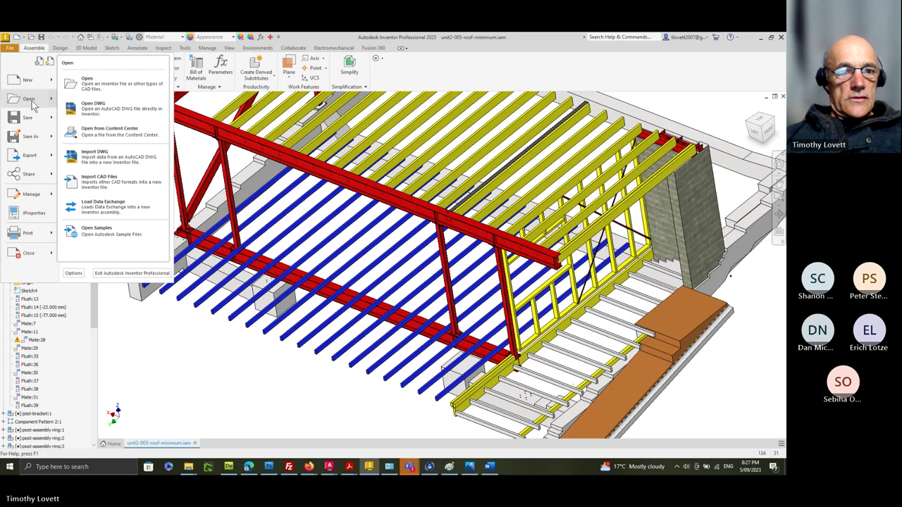
pyautogui.click(211, 408)
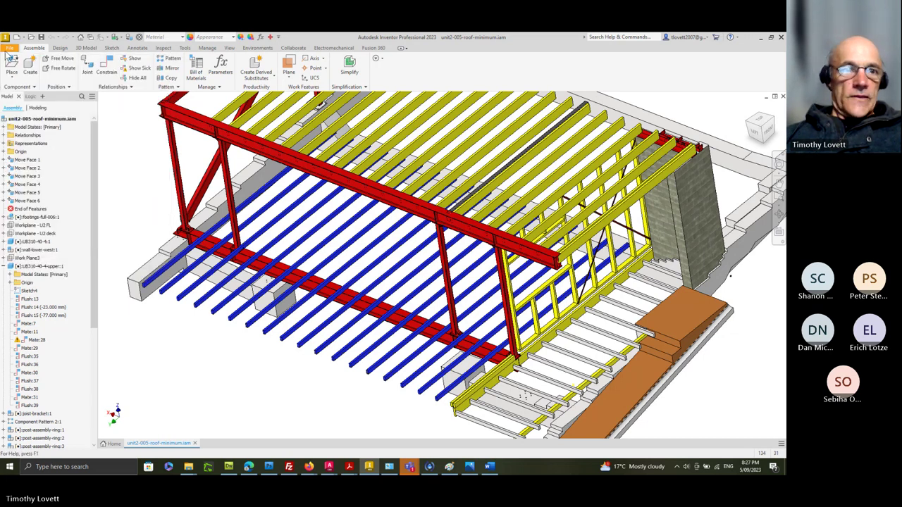
pyautogui.click(8, 48)
pyautogui.click(23, 79)
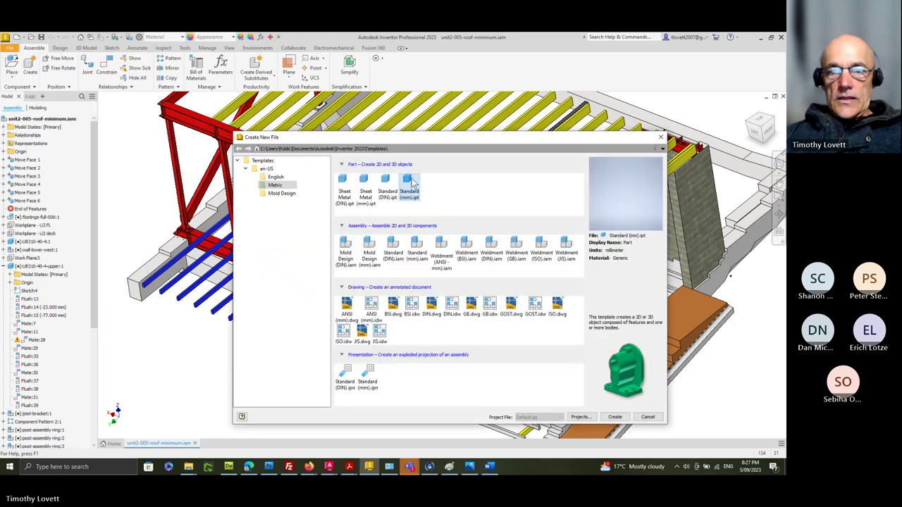
pyautogui.click(408, 182)
pyautogui.press('Escape')
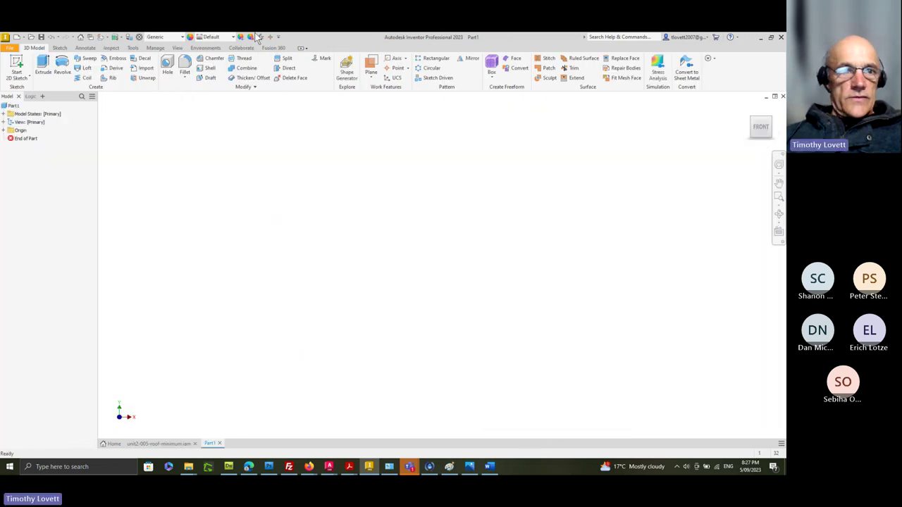
# Step: Choose the AS 1427 H - Metric screw from the Content Center's round head bolts in Fasteners
pyautogui.click(9, 49)
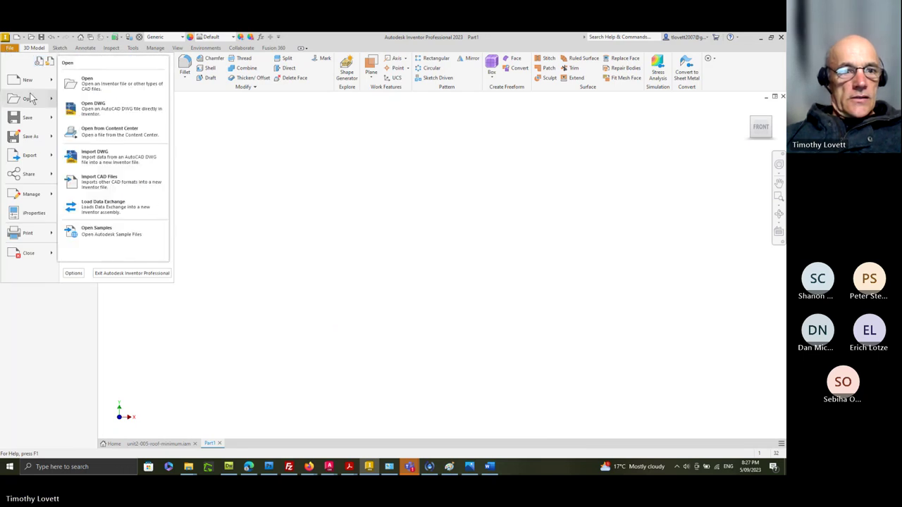
pyautogui.click(88, 129)
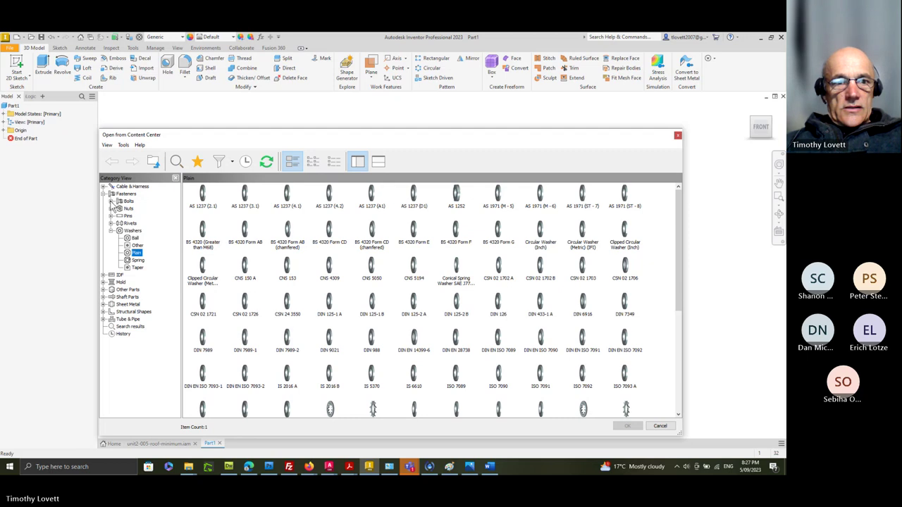
pyautogui.click(111, 201)
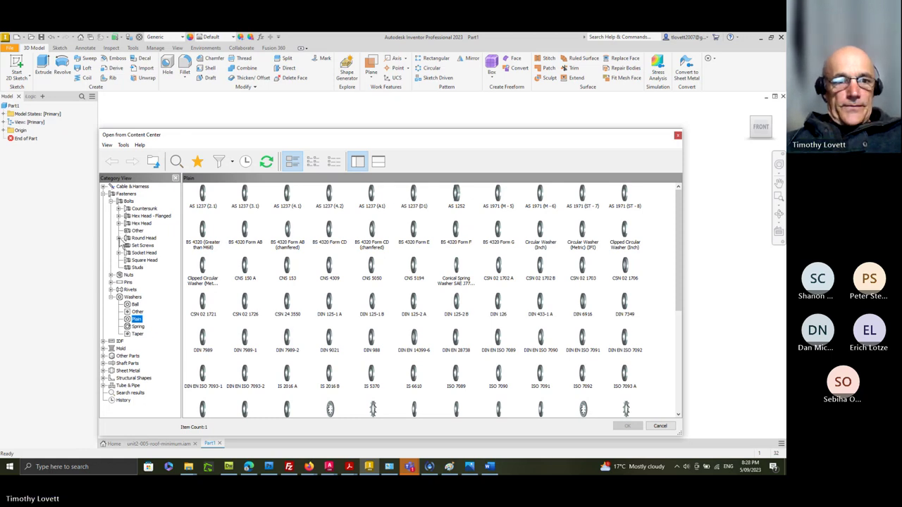
pyautogui.click(138, 239)
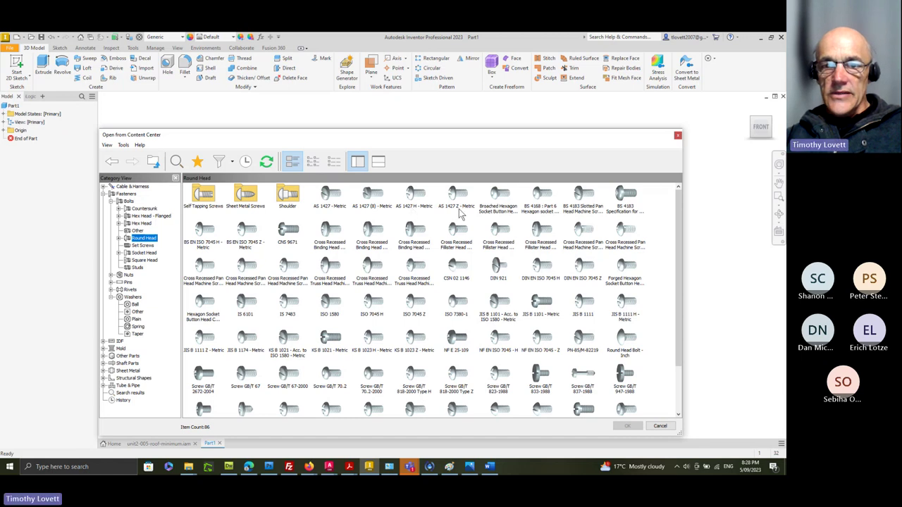
pyautogui.click(417, 212)
pyautogui.doubleClick(417, 212)
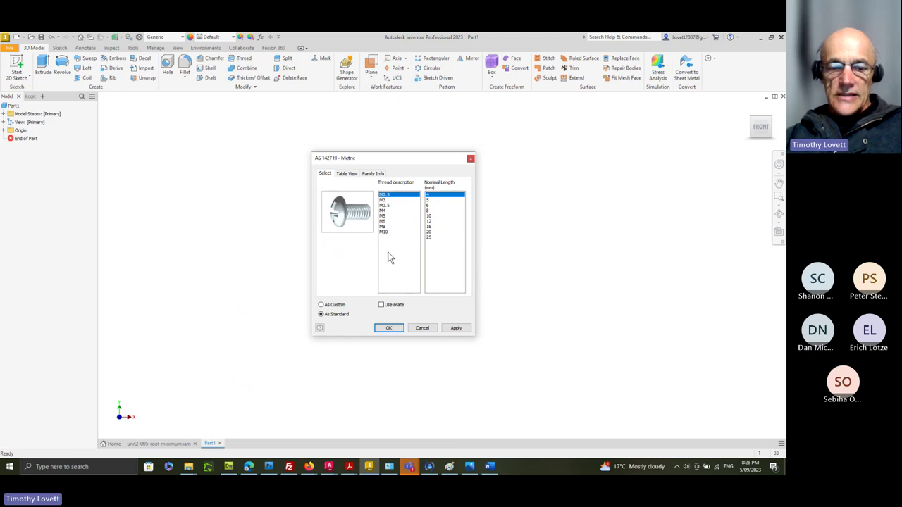
# Step: Check part 10 in the Word document's photo and, in Inventor, generate the AS 1427 H screw as M5 with 20 mm nominal length
pyautogui.click(489, 467)
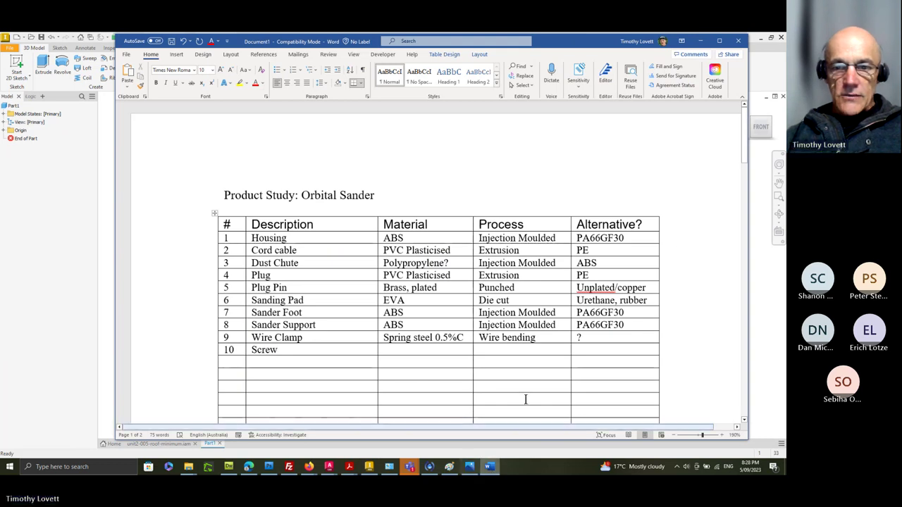
pyautogui.scroll(-15, 662, 281)
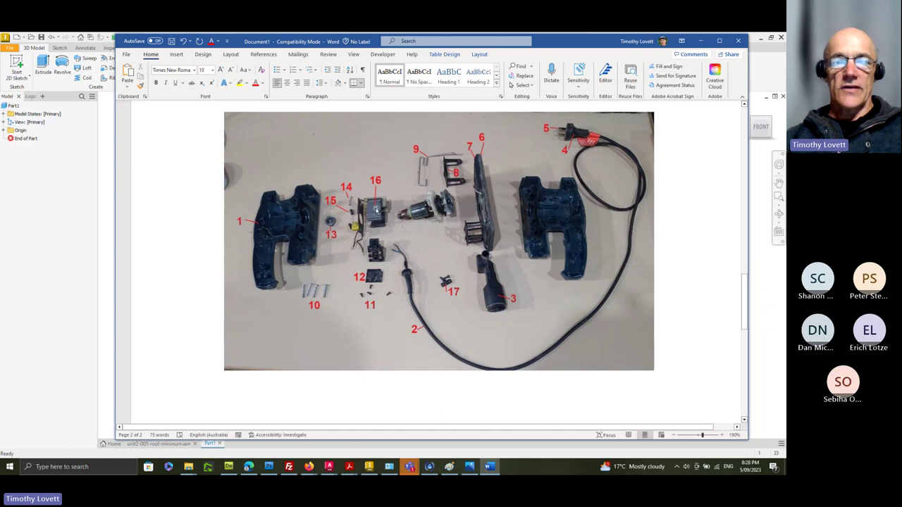
pyautogui.click(103, 205)
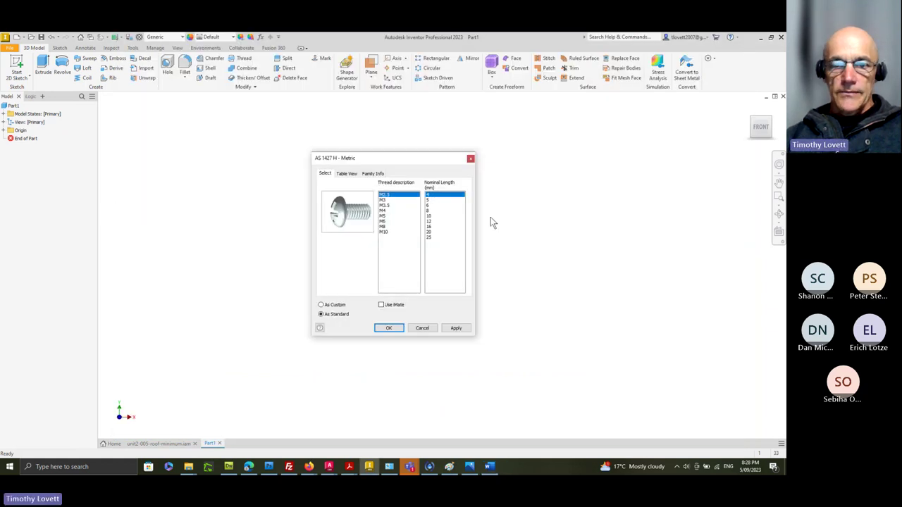
pyautogui.click(390, 211)
pyautogui.click(391, 216)
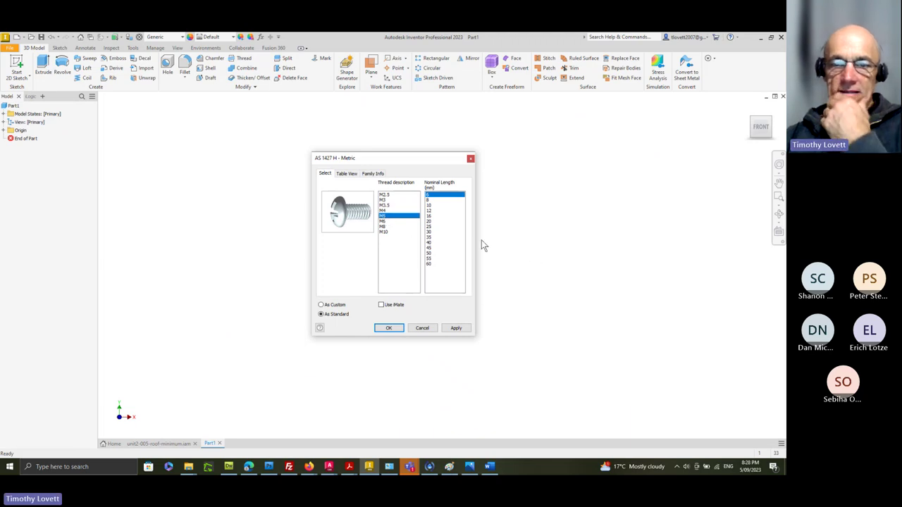
pyautogui.click(434, 221)
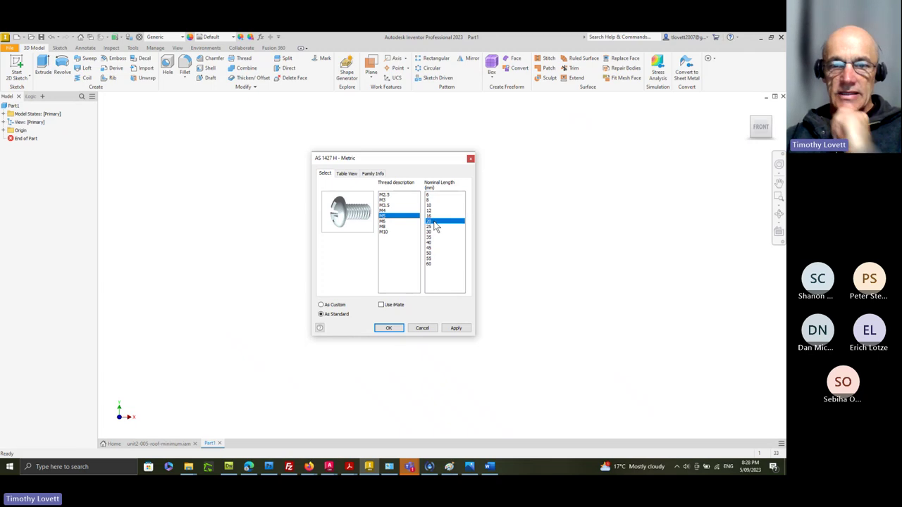
pyautogui.click(455, 329)
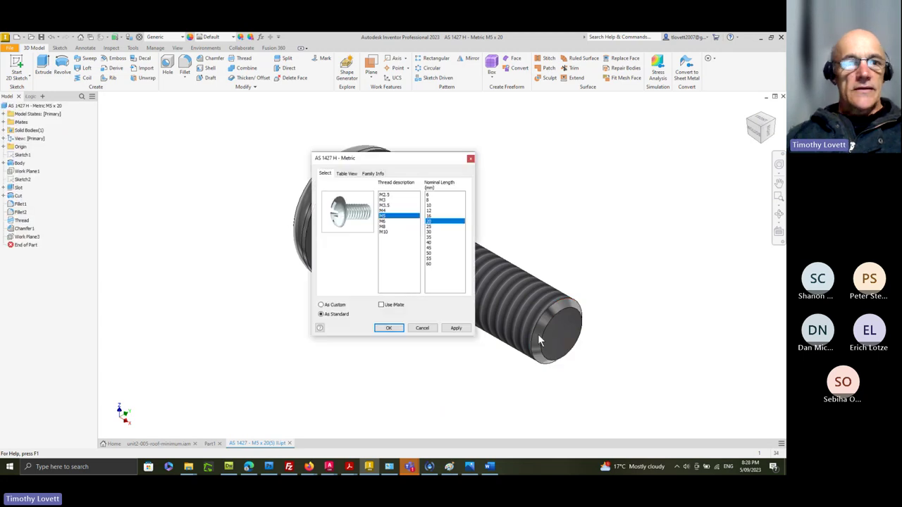
# Step: Close the Content Center and examine the screw model from the head end and in the front view
pyautogui.click(471, 159)
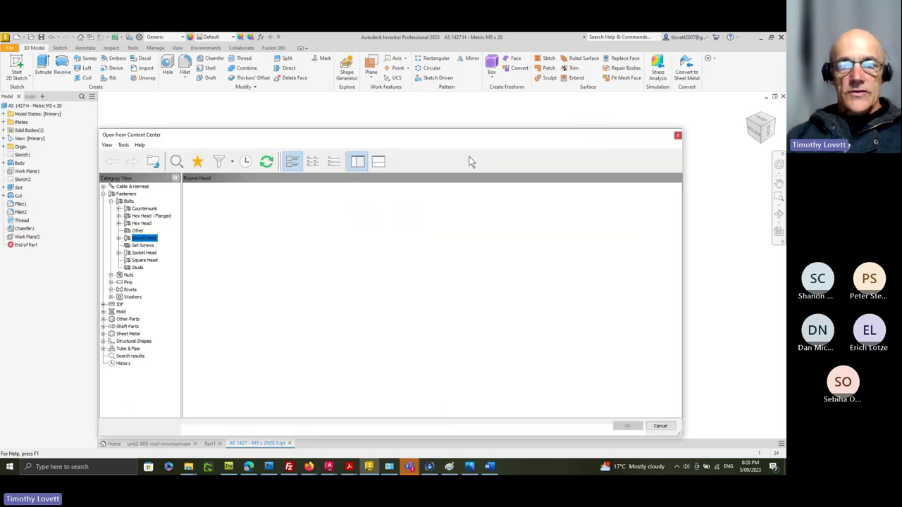
pyautogui.click(678, 135)
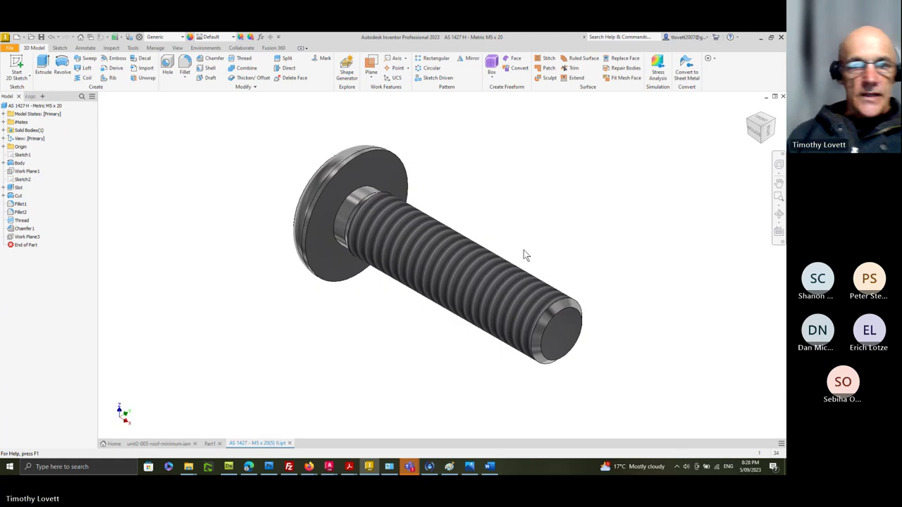
pyautogui.moveTo(441, 259)
pyautogui.mouseDown()
pyautogui.moveTo(409, 274)
pyautogui.moveTo(408, 246)
pyautogui.mouseUp()
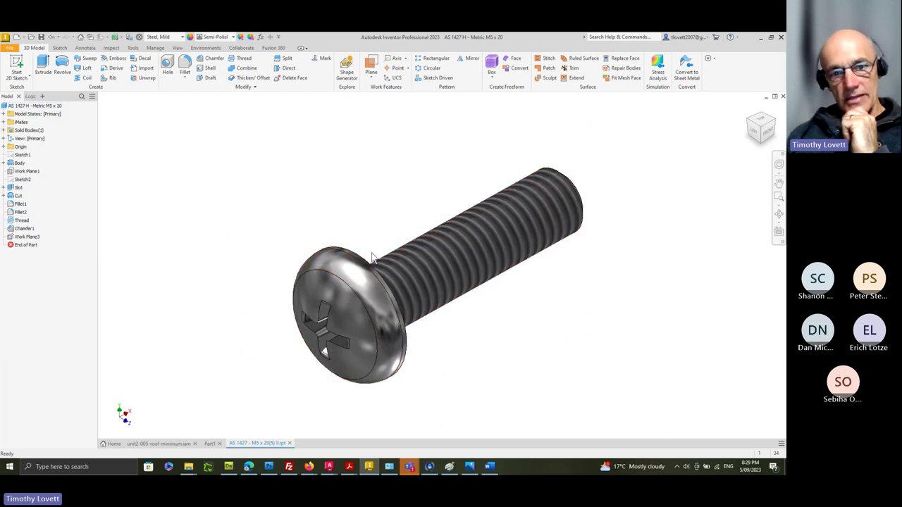
pyautogui.click(768, 132)
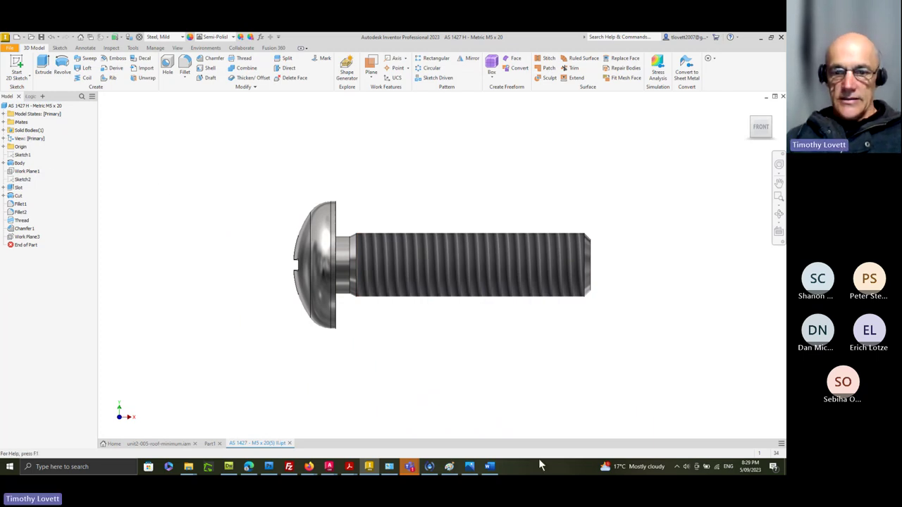
# Step: Switch to Word and extend the part 10 description in the table to "Screw M5x20 Philips Hd"
pyautogui.click(490, 466)
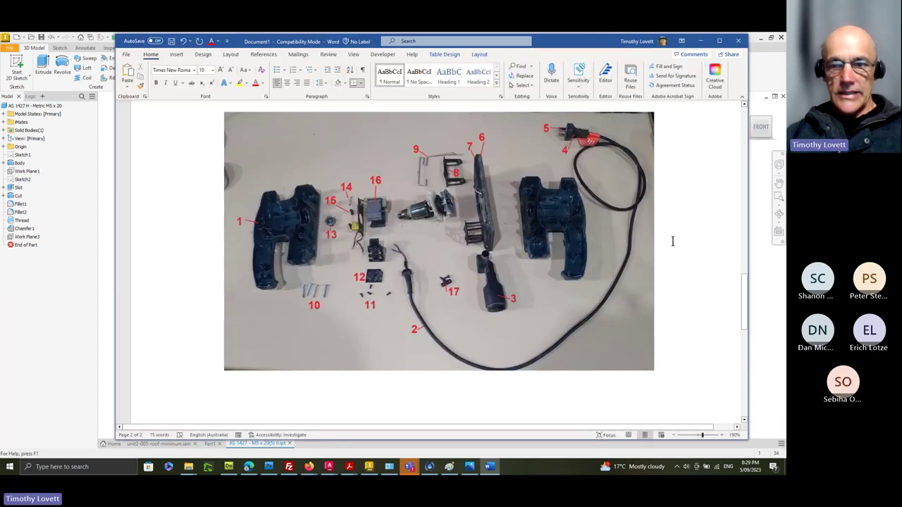
pyautogui.scroll(-12, 698, 198)
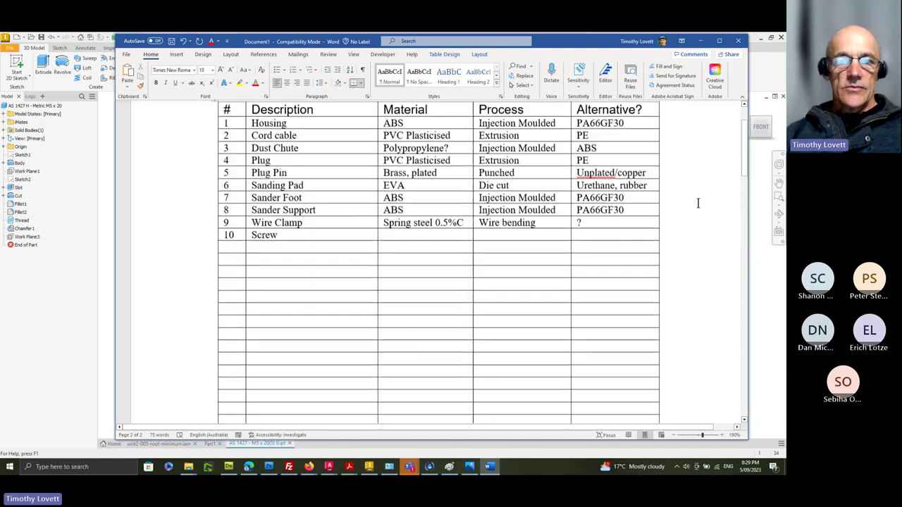
pyautogui.scroll(1, 261, 238)
pyautogui.write('M')
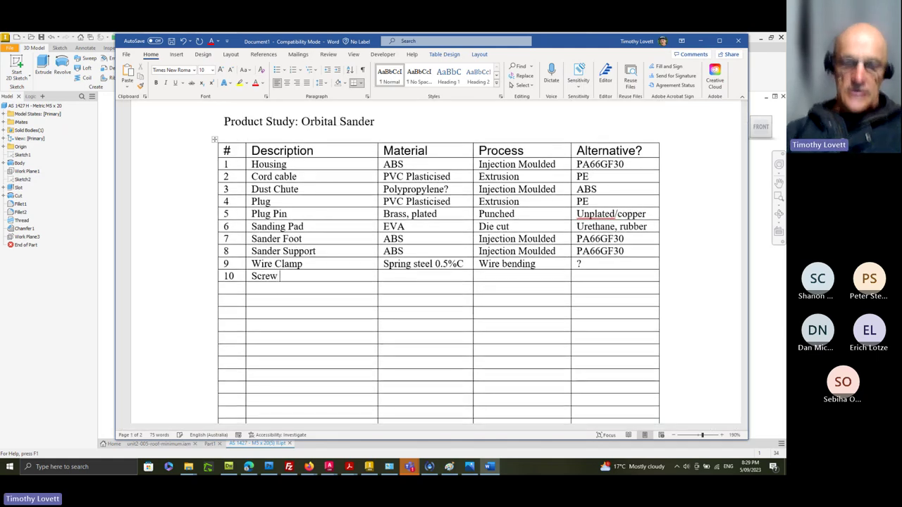
pyautogui.write('5x')
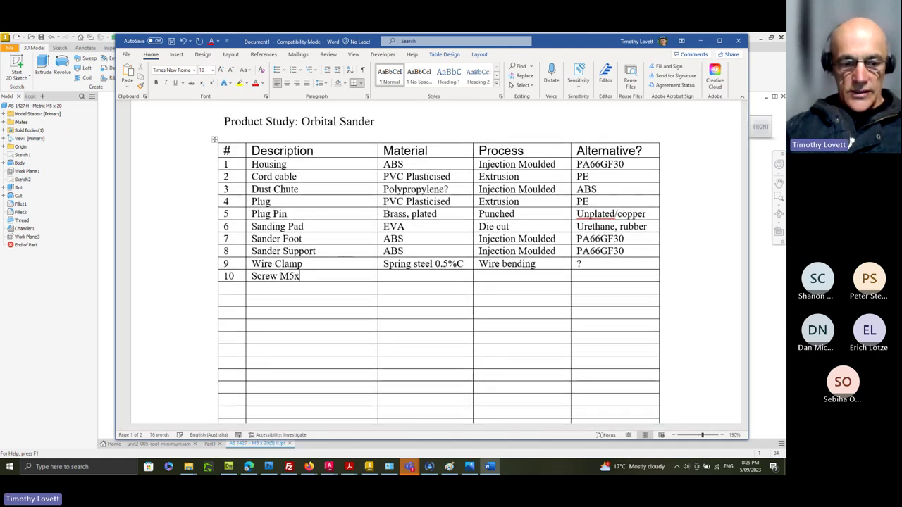
pyautogui.write('20')
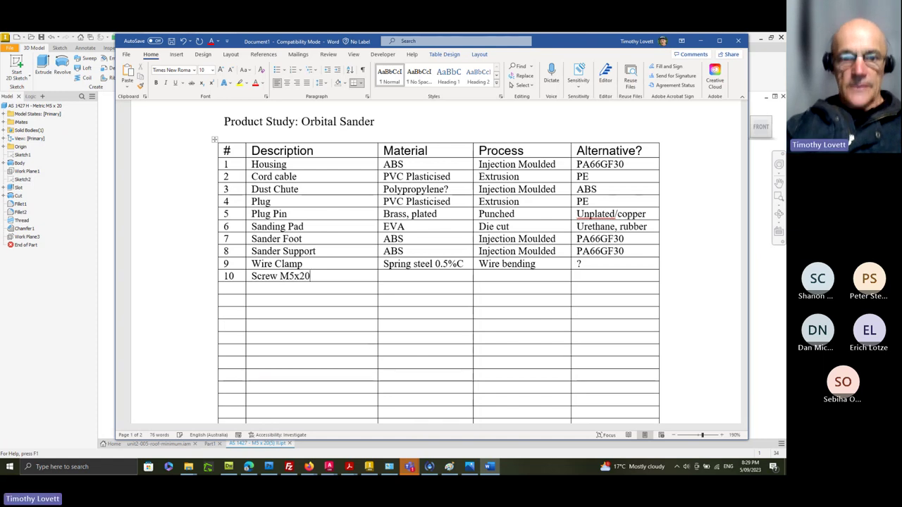
pyautogui.write(' Philips')
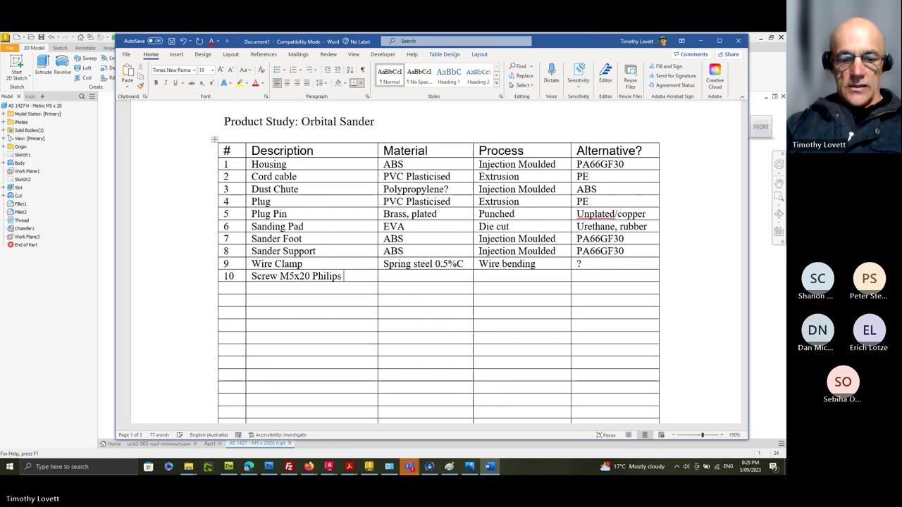
pyautogui.write(' He')
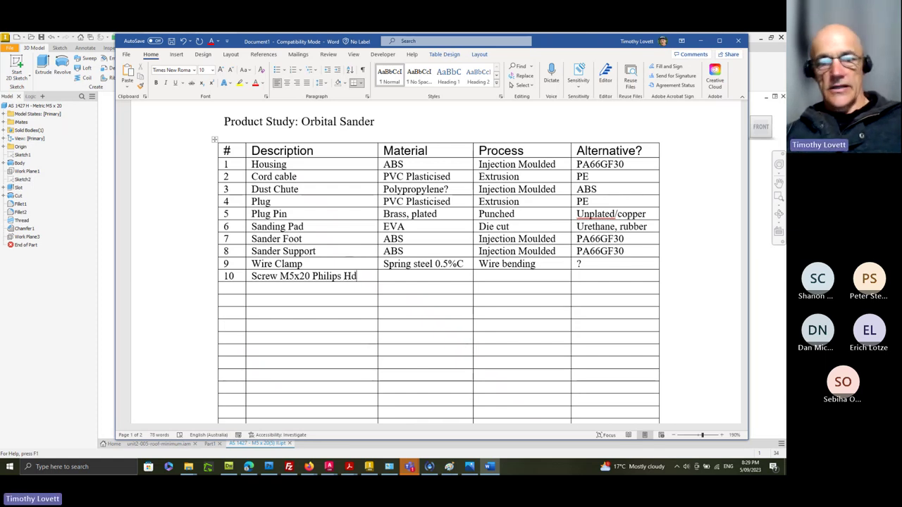
pyautogui.moveTo(317, 276); pyautogui.dragTo(340, 277)
pyautogui.doubleClick(350, 277)
pyautogui.click(364, 276)
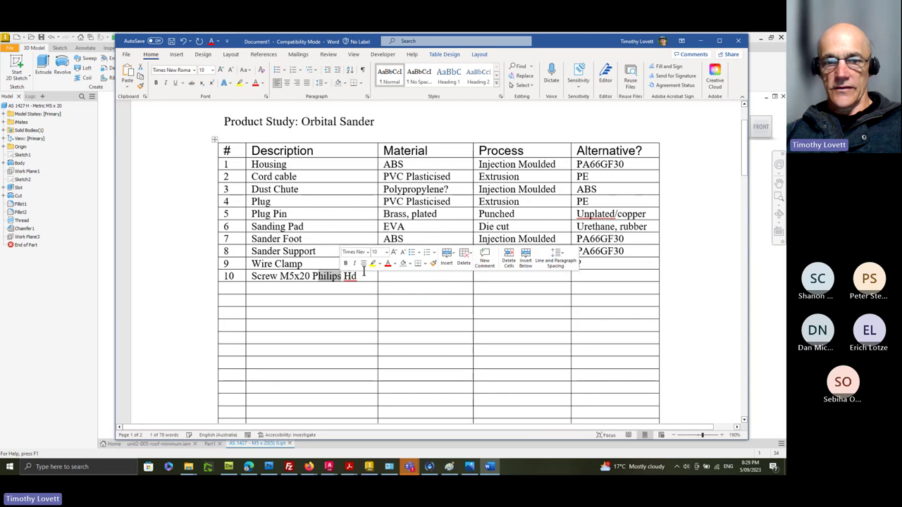
# Step: Enter "MS zinc plated" as the material of the part 10 screw
pyautogui.click(416, 276)
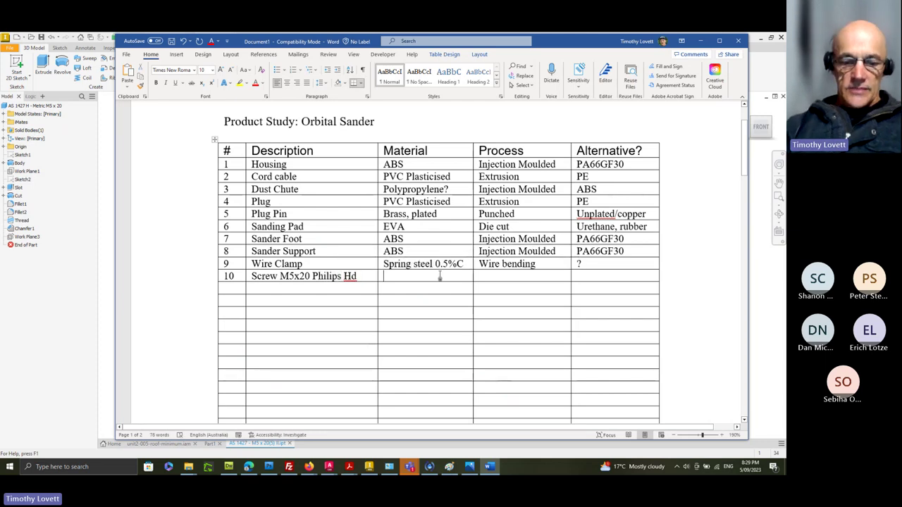
pyautogui.write('MS')
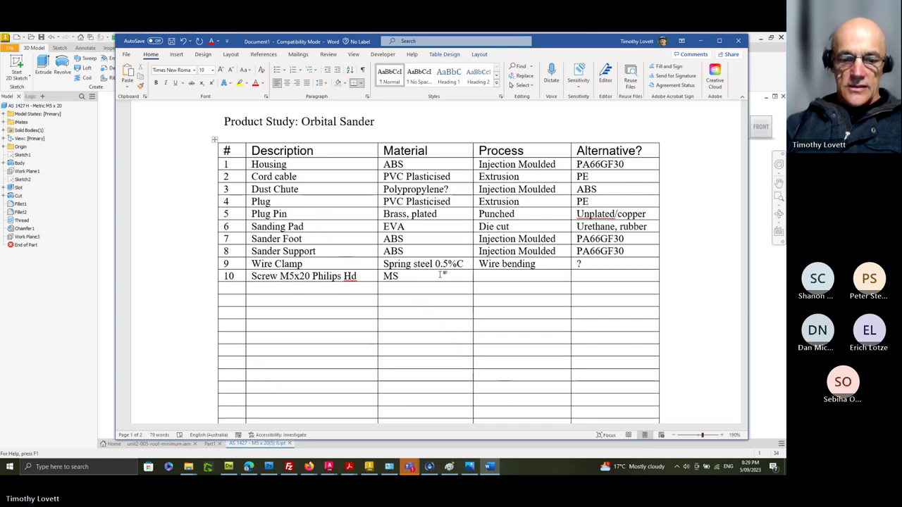
pyautogui.write(' zinc')
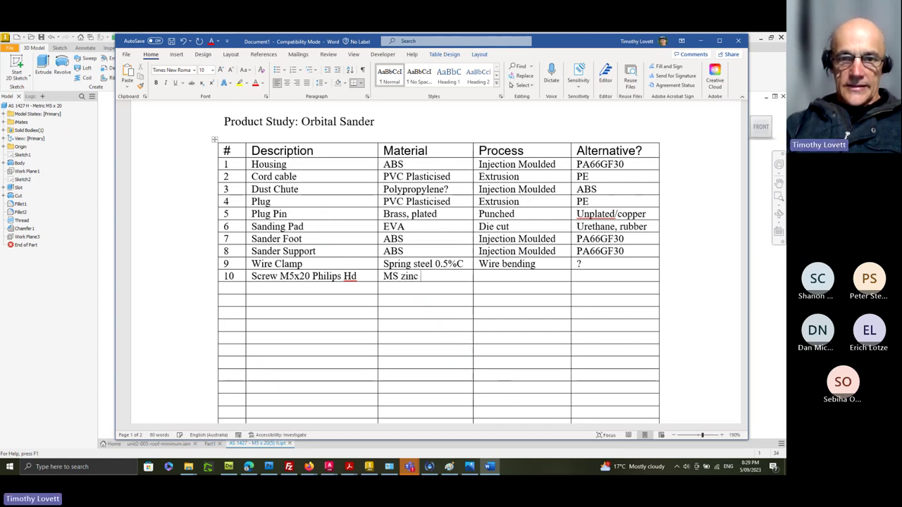
pyautogui.write(' plated')
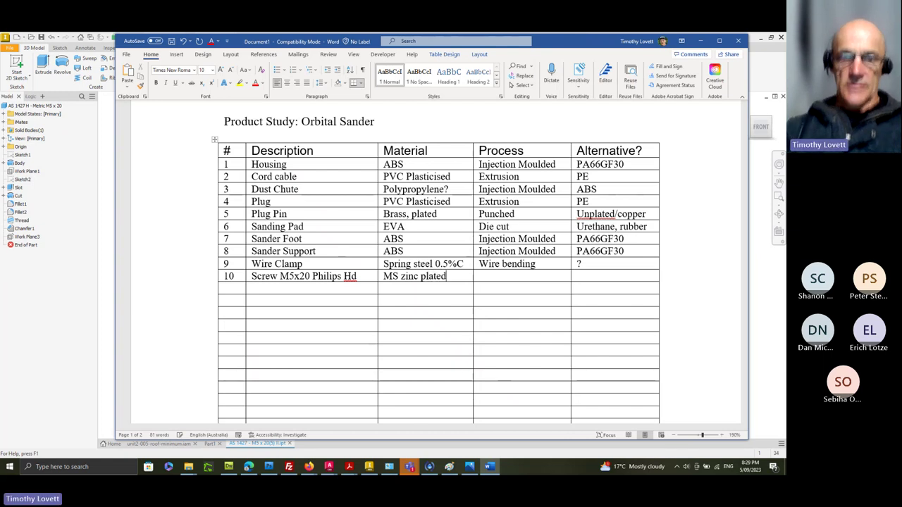
# Step: Enter "Plated, machined" as the process and "S/steel" as the alternative for the part 10 screw
pyautogui.click(494, 276)
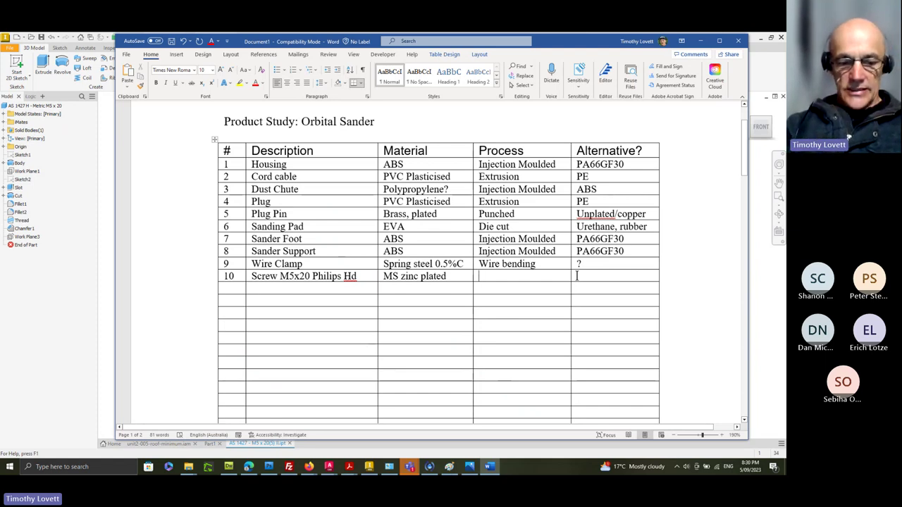
pyautogui.write('Plated')
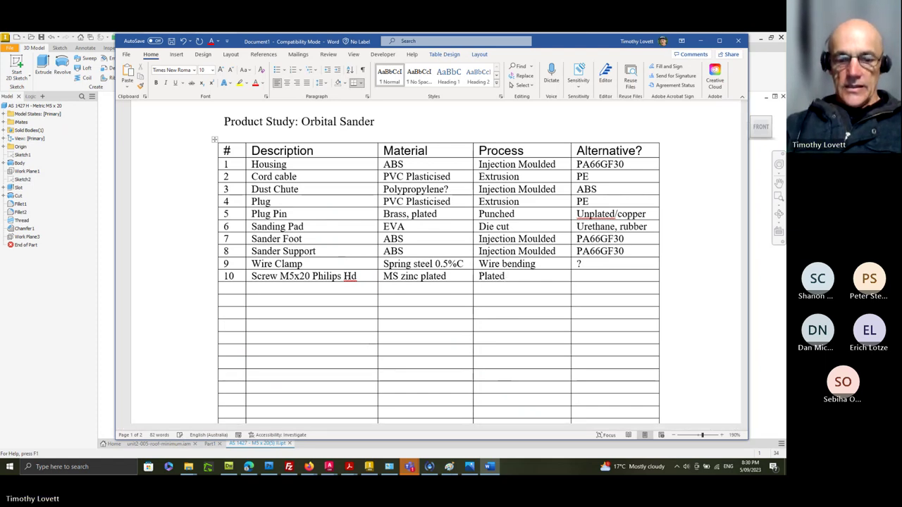
pyautogui.write(', ma')
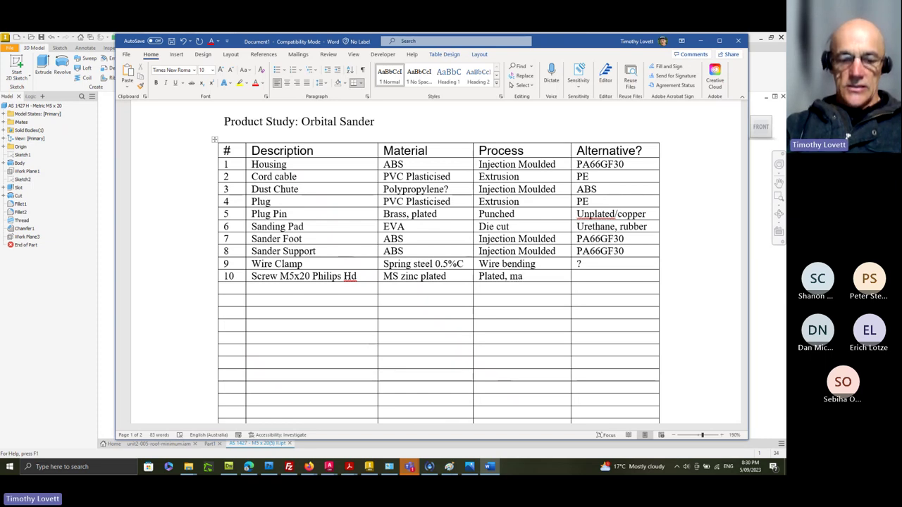
pyautogui.write('chine')
pyautogui.write('d')
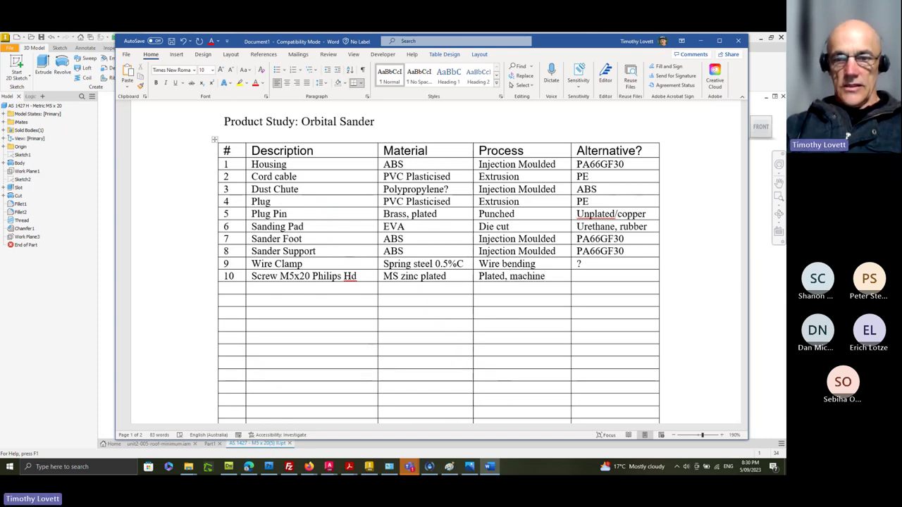
pyautogui.click(610, 278)
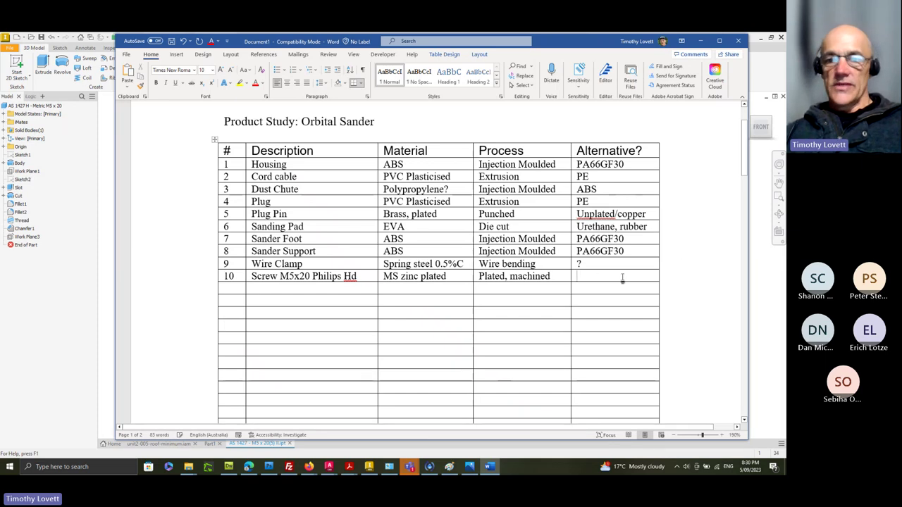
pyautogui.write('S/s')
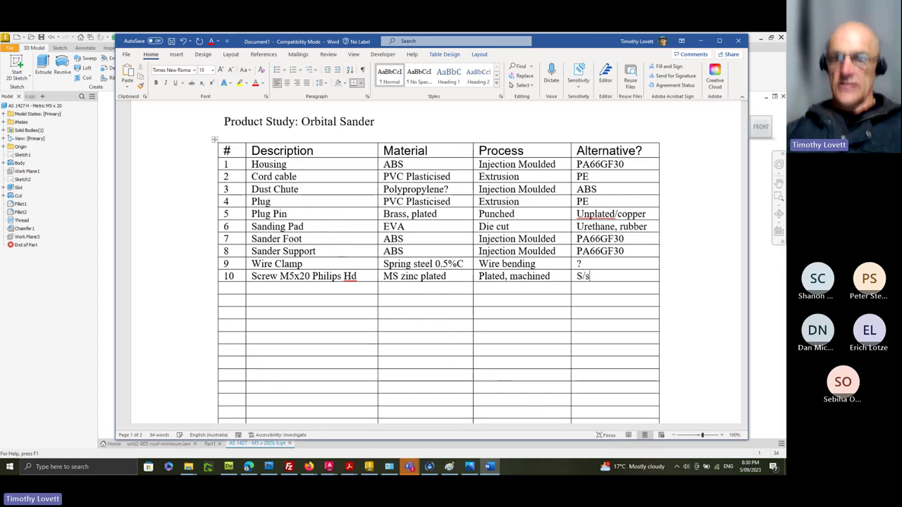
pyautogui.write('teel')
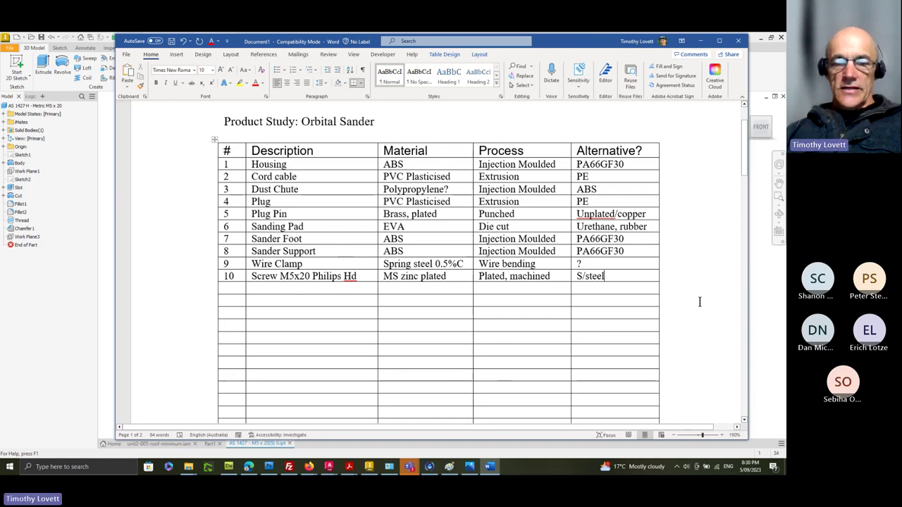
# Step: Review the part 10 description and the Process column entries in the table, highlighting those for parts 1, 5 and 10
pyautogui.moveTo(345, 276); pyautogui.dragTo(262, 276)
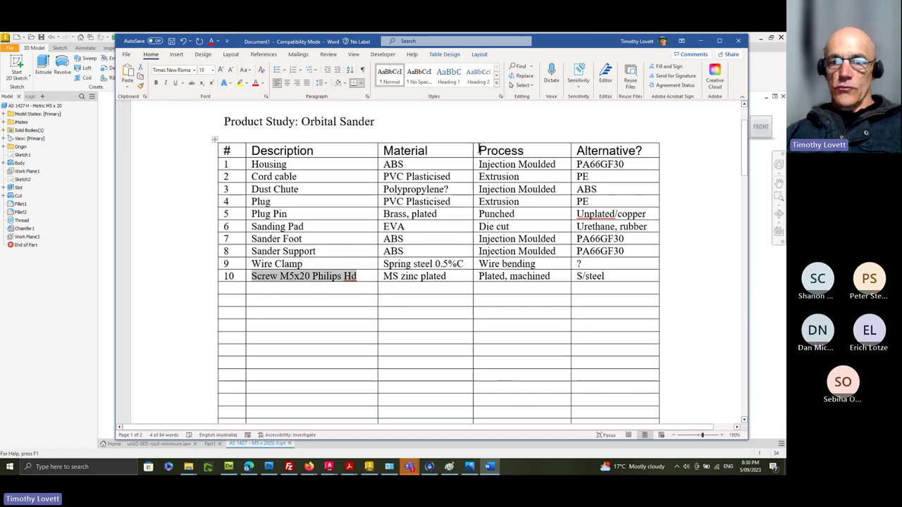
pyautogui.moveTo(479, 147); pyautogui.dragTo(528, 276)
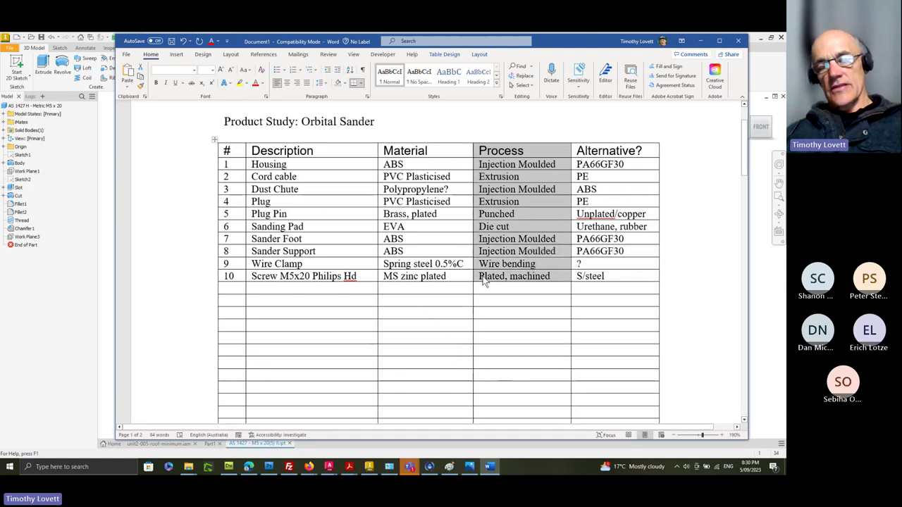
pyautogui.click(482, 278)
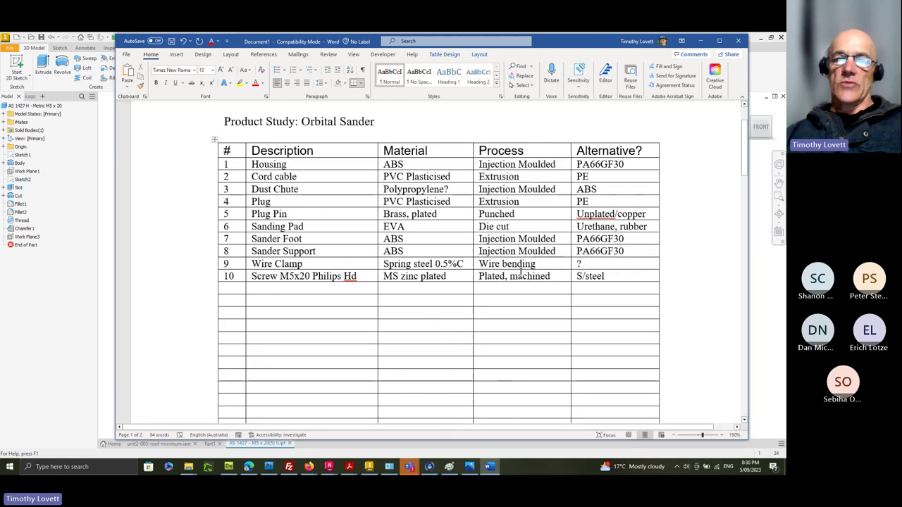
pyautogui.moveTo(558, 275)
pyautogui.mouseDown()
pyautogui.moveTo(509, 276)
pyautogui.moveTo(550, 276)
pyautogui.mouseUp()
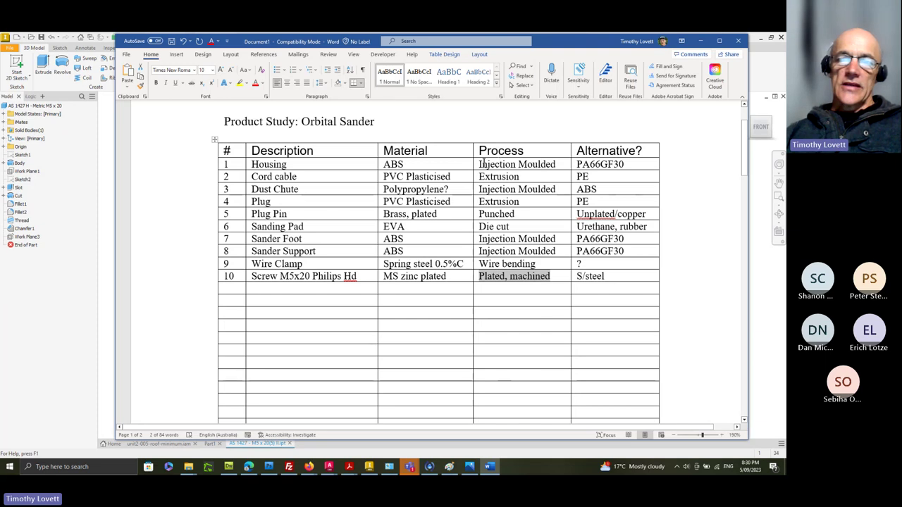
pyautogui.moveTo(479, 163); pyautogui.dragTo(554, 164)
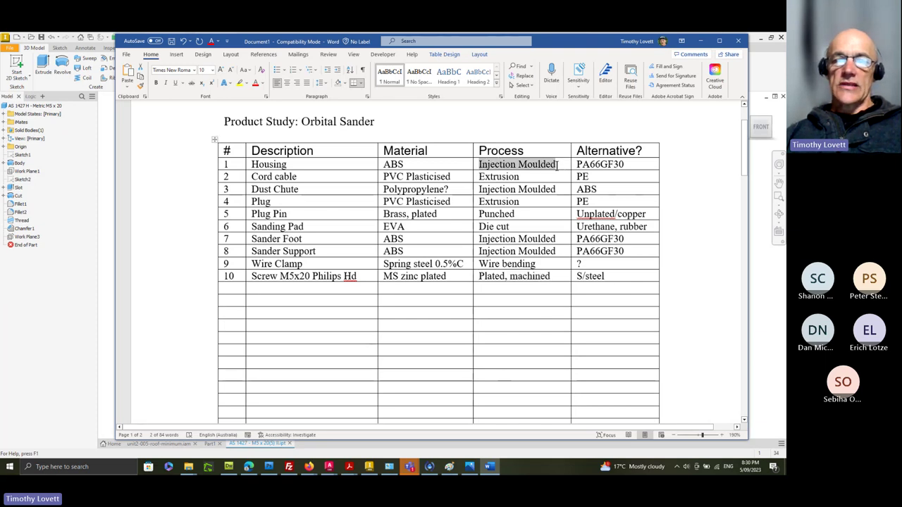
pyautogui.moveTo(515, 214); pyautogui.dragTo(481, 214)
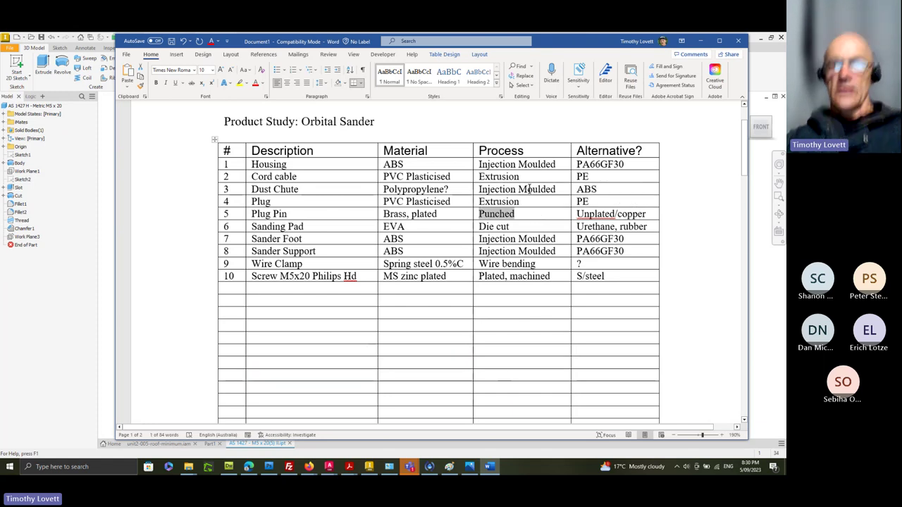
pyautogui.scroll(-5, 686, 250)
pyautogui.scroll(6, 686, 253)
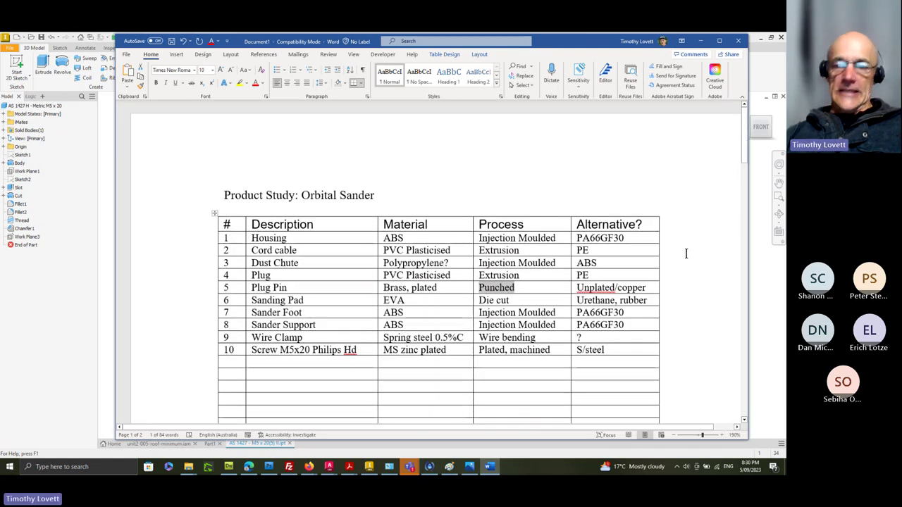
pyautogui.scroll(-1, 695, 216)
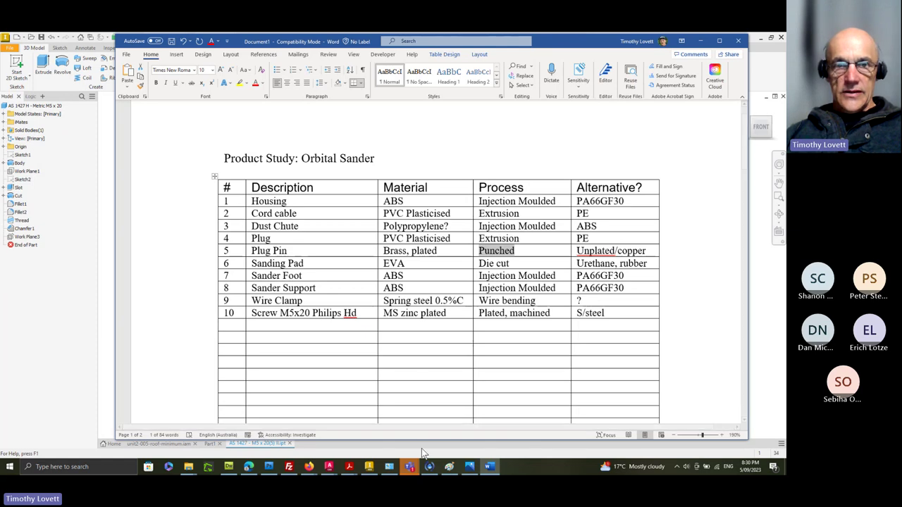
# Step: Switch to Firefox, open the Select Materials MD116 course from the quiz report and look through its Assessment section
pyautogui.click(309, 468)
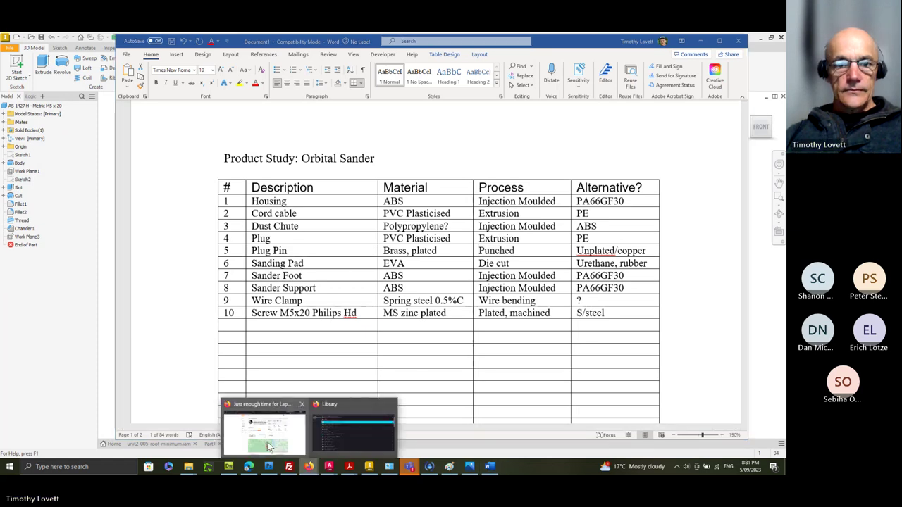
pyautogui.click(229, 363)
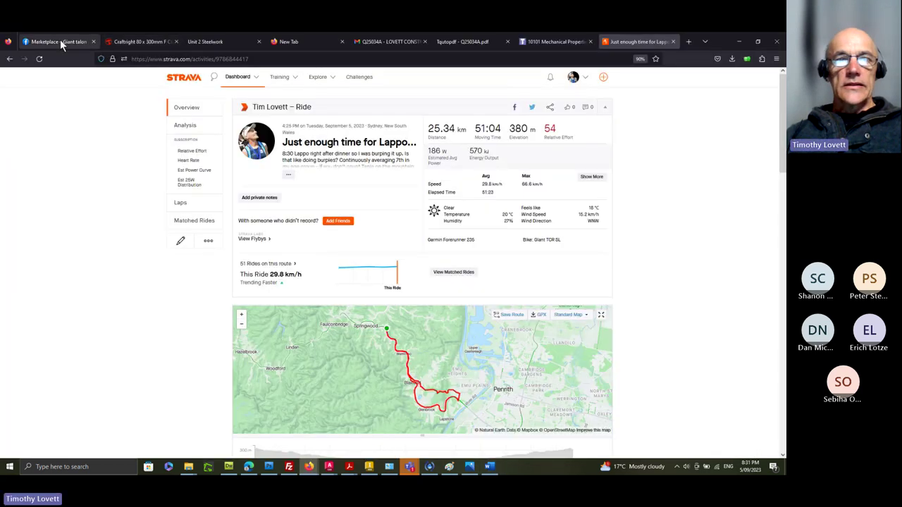
pyautogui.click(546, 42)
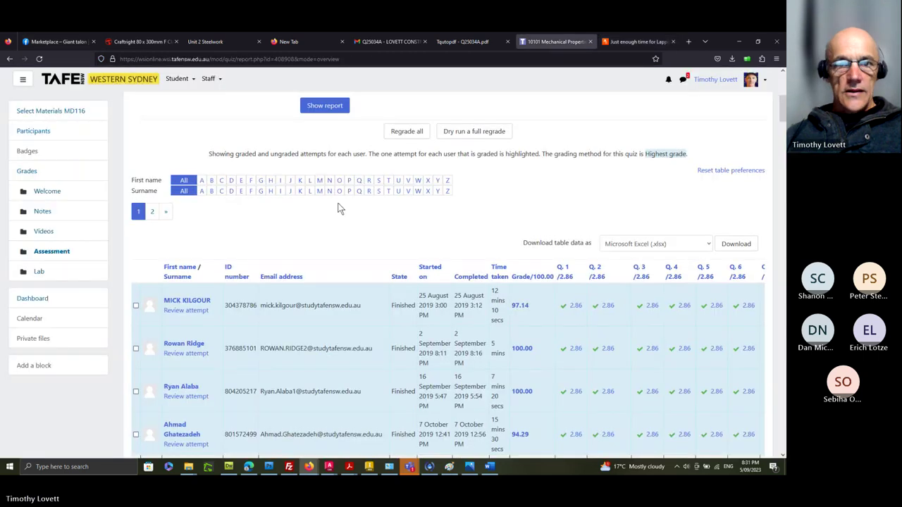
pyautogui.scroll(5, 338, 209)
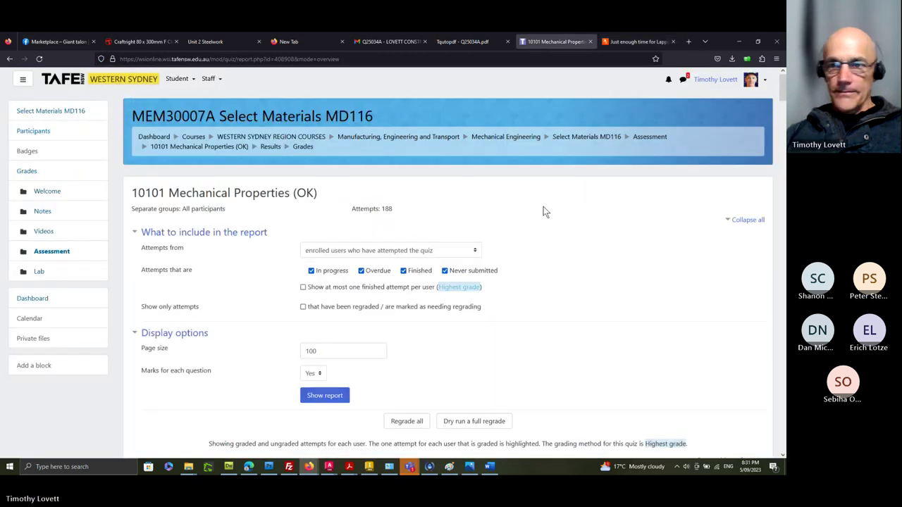
pyautogui.click(580, 140)
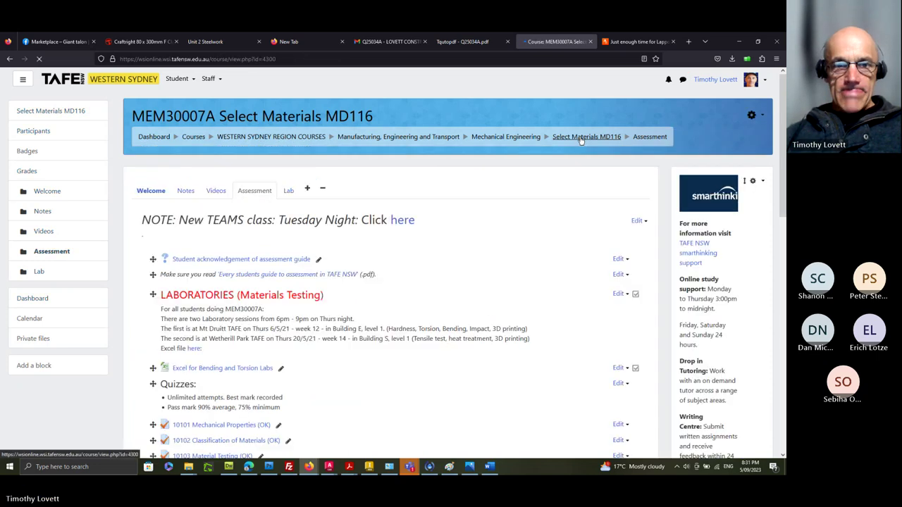
pyautogui.scroll(-2, 451, 266)
pyautogui.scroll(-3, 453, 264)
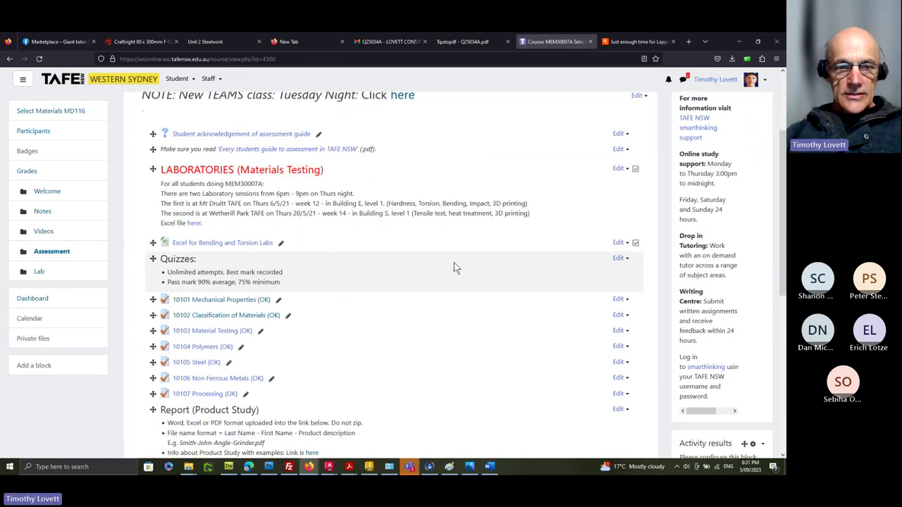
pyautogui.scroll(4, 455, 263)
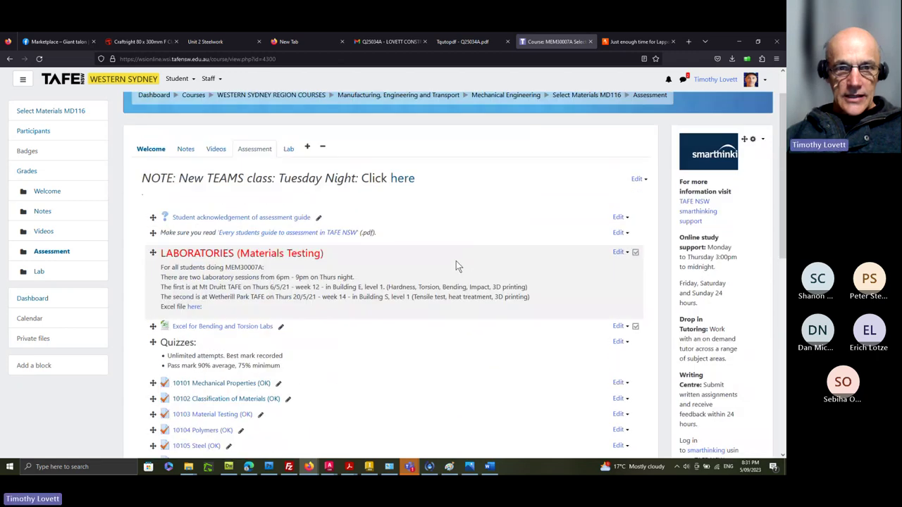
# Step: Open the course's Lab section and look through its laboratory photos
pyautogui.click(289, 150)
pyautogui.scroll(-7, 545, 259)
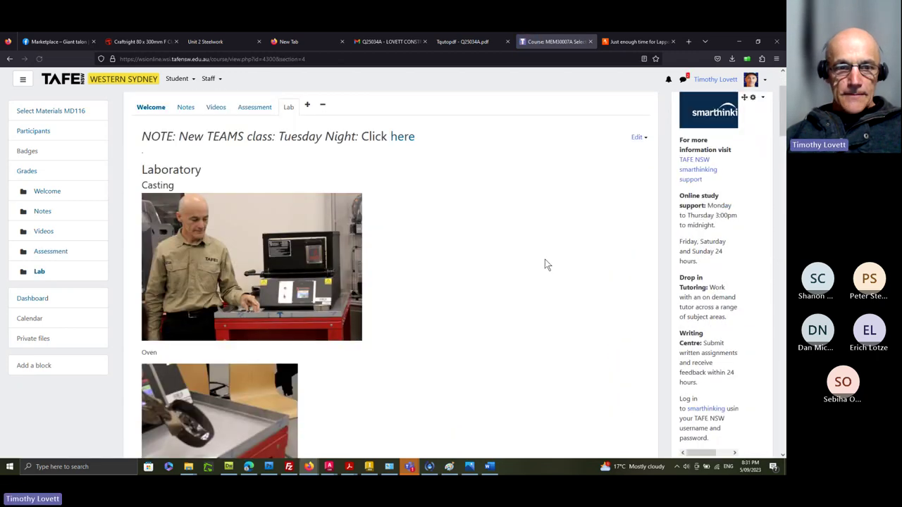
pyautogui.scroll(-5, 546, 264)
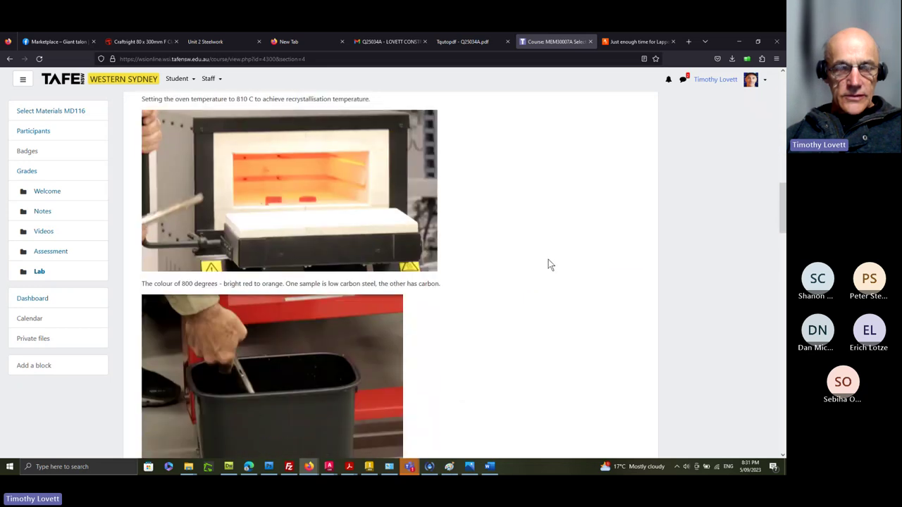
pyautogui.scroll(8, 543, 253)
pyautogui.scroll(3, 537, 247)
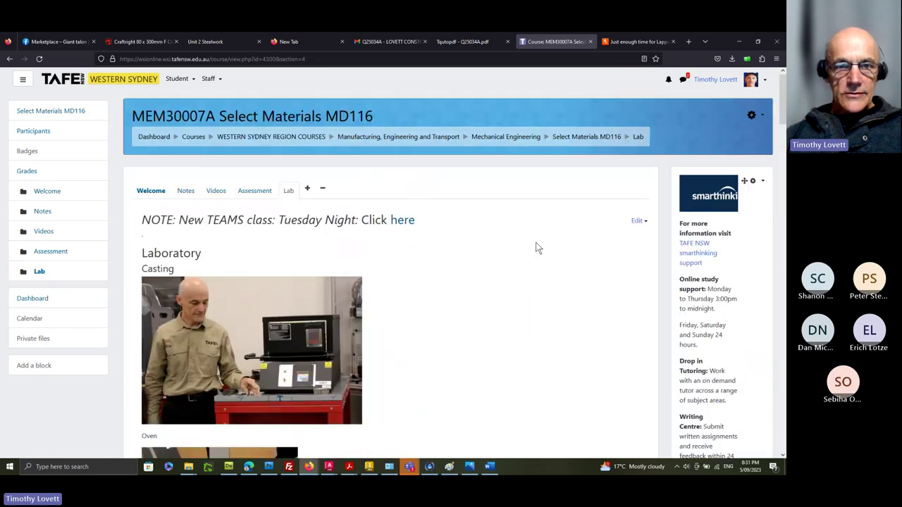
# Step: Open the Product Study assignment from the course's Assessment section and view its grading summary
pyautogui.click(241, 192)
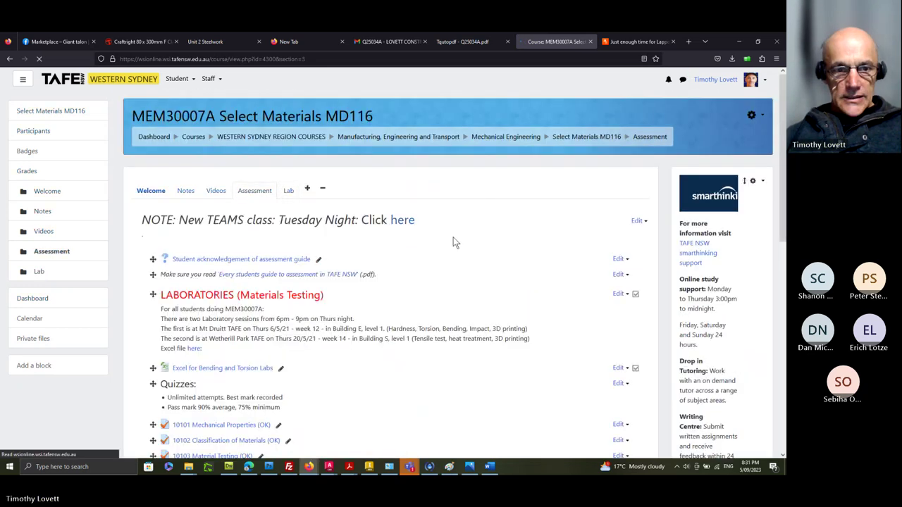
pyautogui.scroll(-4, 454, 242)
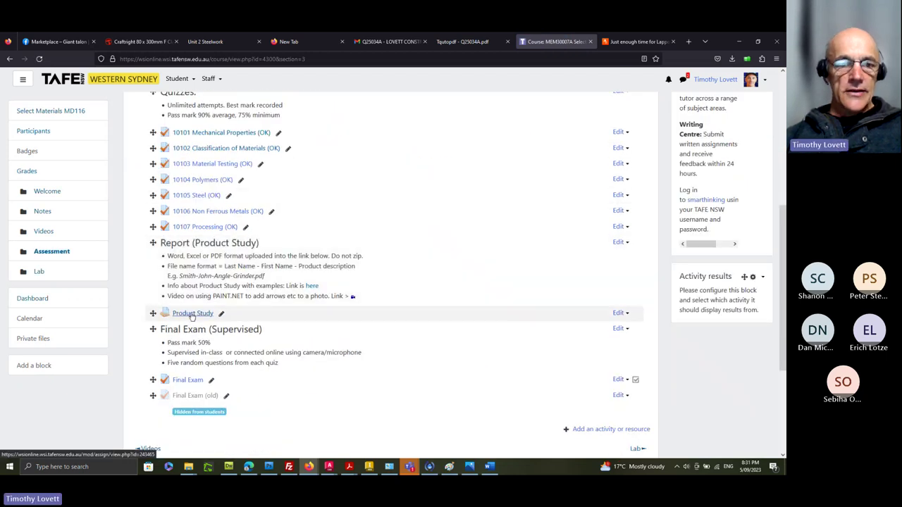
pyautogui.click(191, 314)
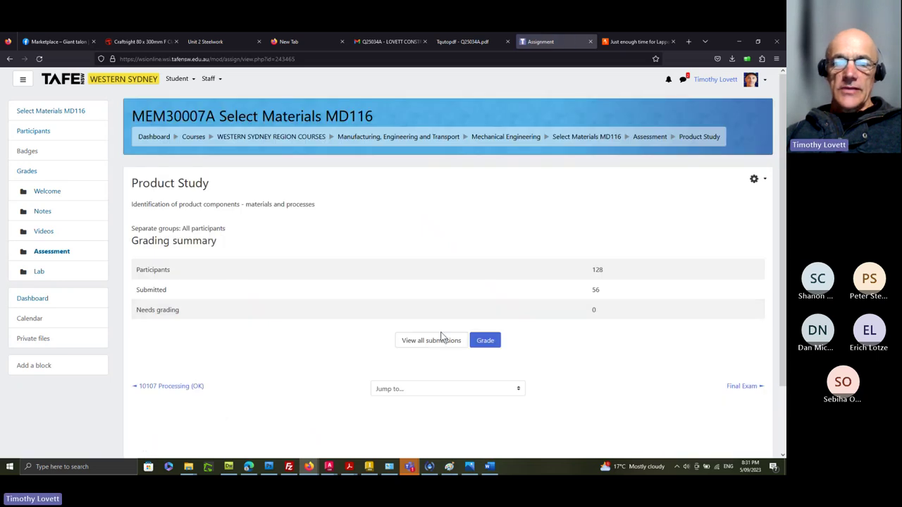
pyautogui.scroll(-1, 456, 292)
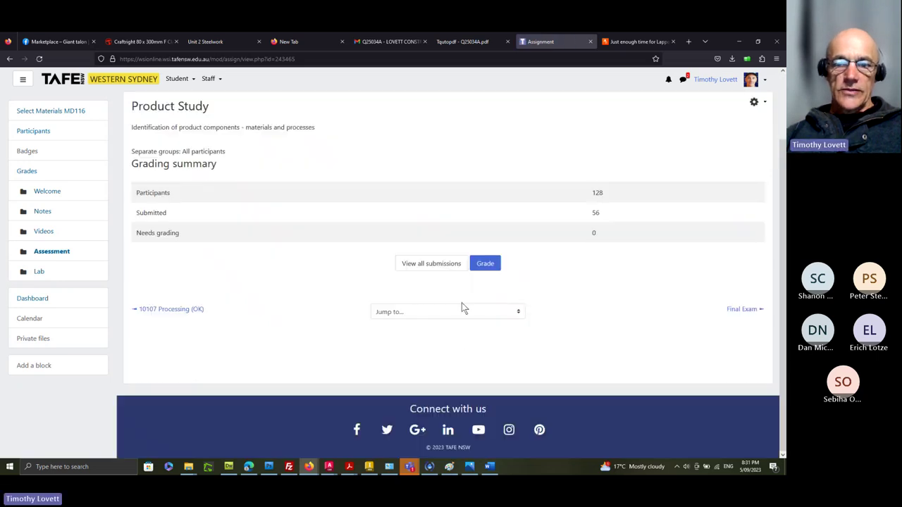
pyautogui.scroll(1, 465, 306)
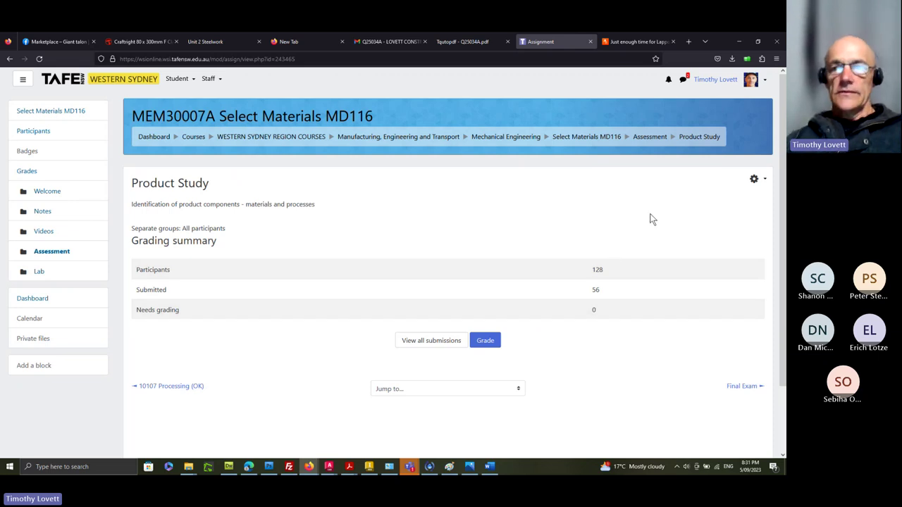
# Step: Return to the Word document and check the parts table against the numbered parts photo on the second page
pyautogui.click(739, 42)
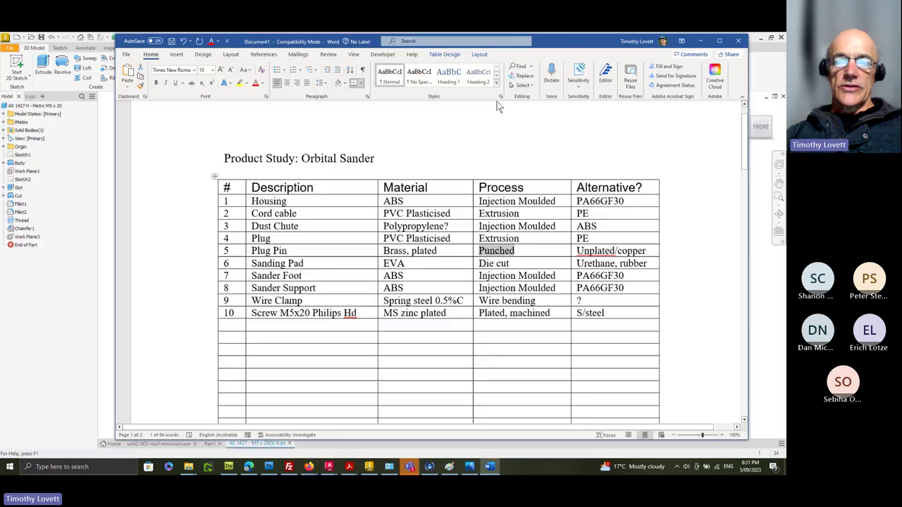
pyautogui.scroll(-10, 585, 326)
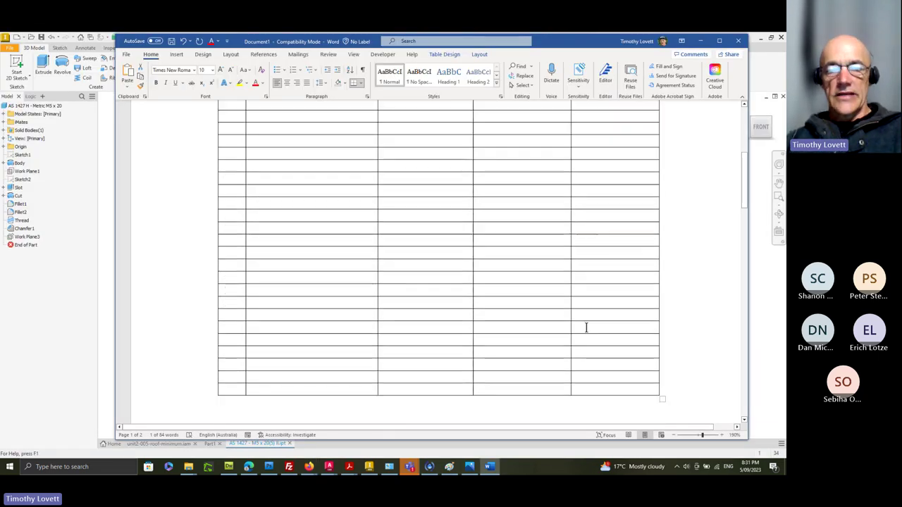
pyautogui.scroll(-3, 588, 324)
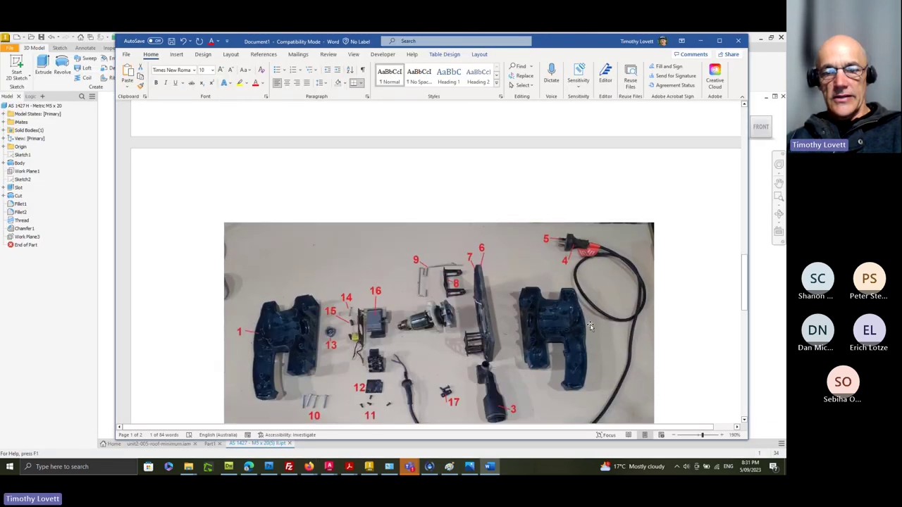
pyautogui.scroll(12, 589, 324)
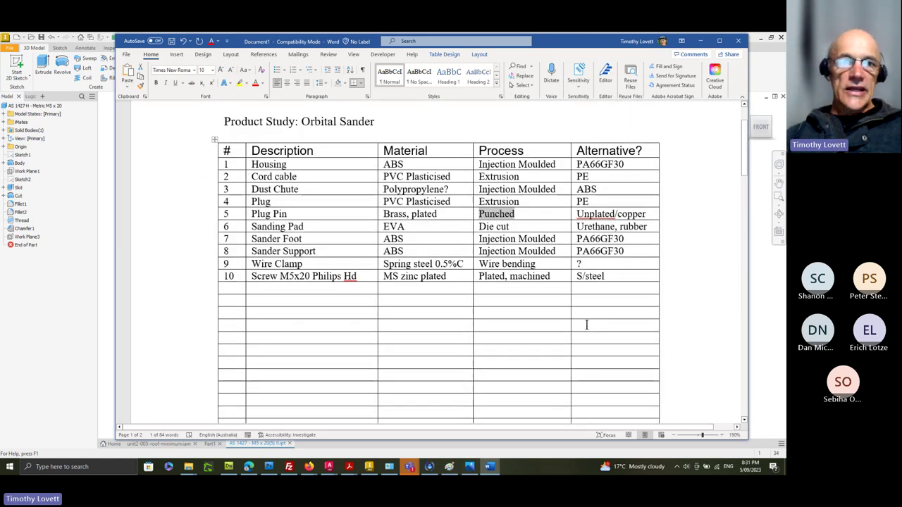
# Step: Start saving a copy of the document and browse on the C: drive to the Materials folder inside TAFE 2023
pyautogui.click(128, 54)
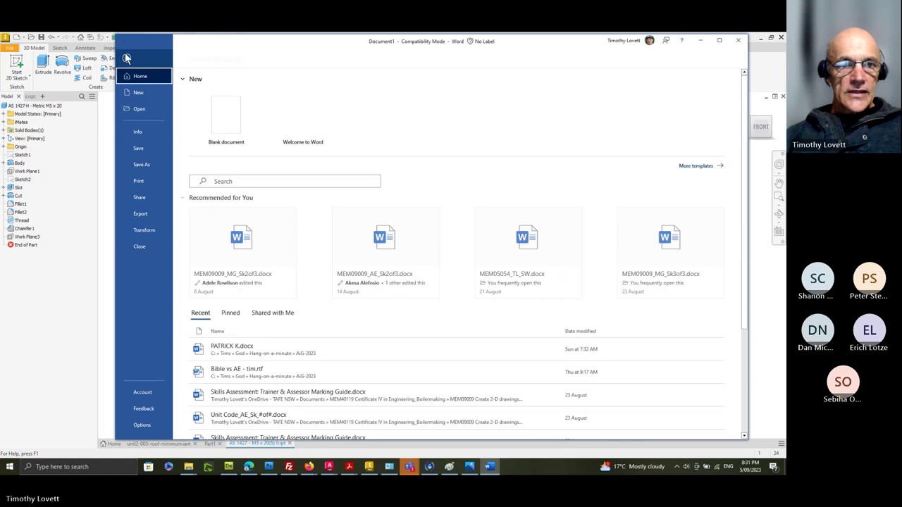
pyautogui.click(146, 162)
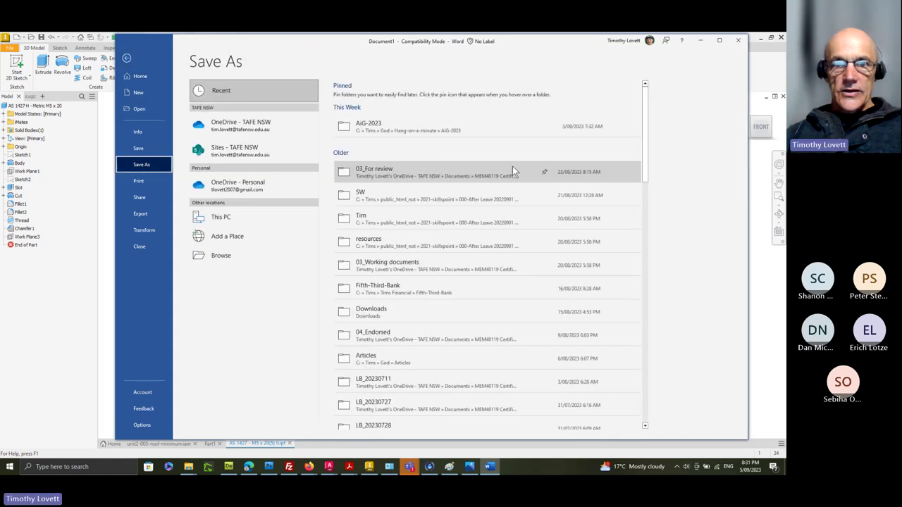
pyautogui.click(220, 255)
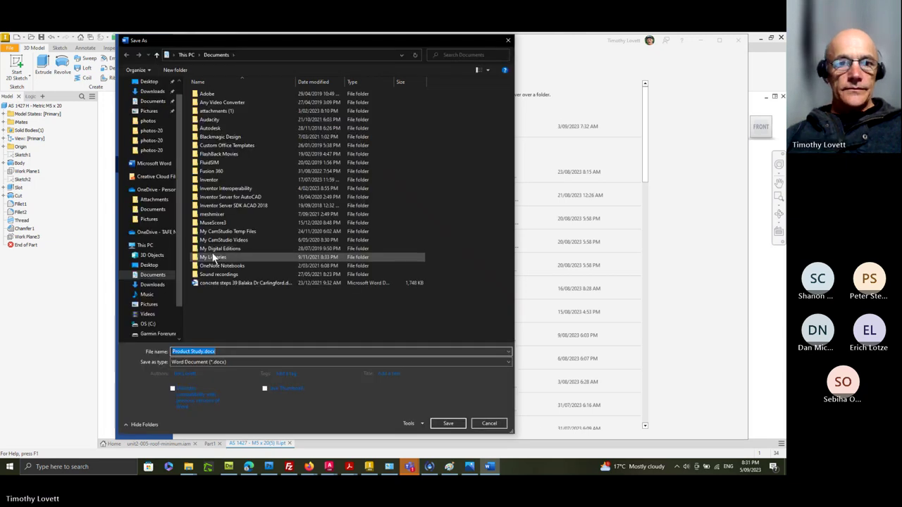
pyautogui.click(145, 245)
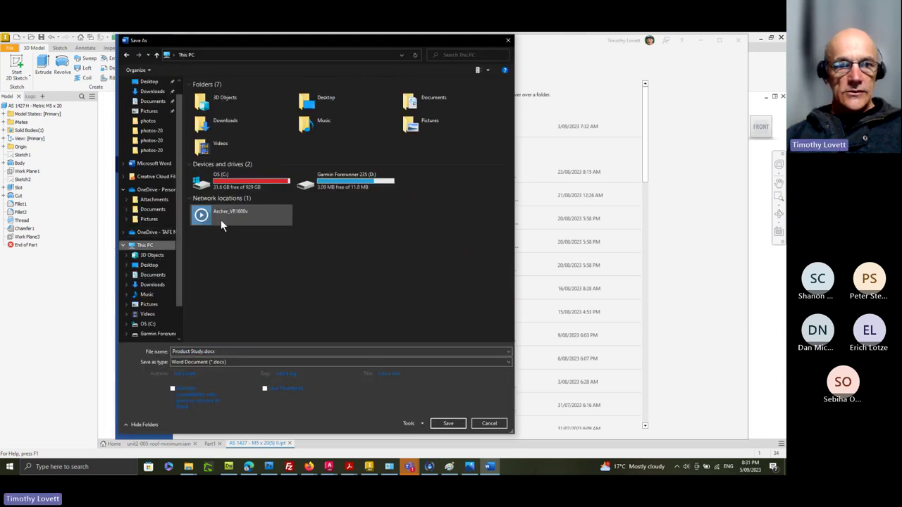
pyautogui.doubleClick(235, 186)
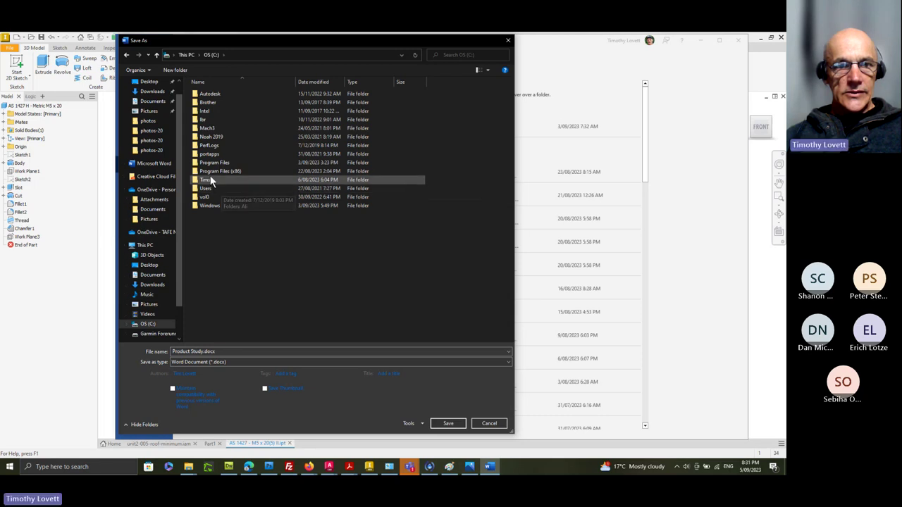
pyautogui.doubleClick(218, 181)
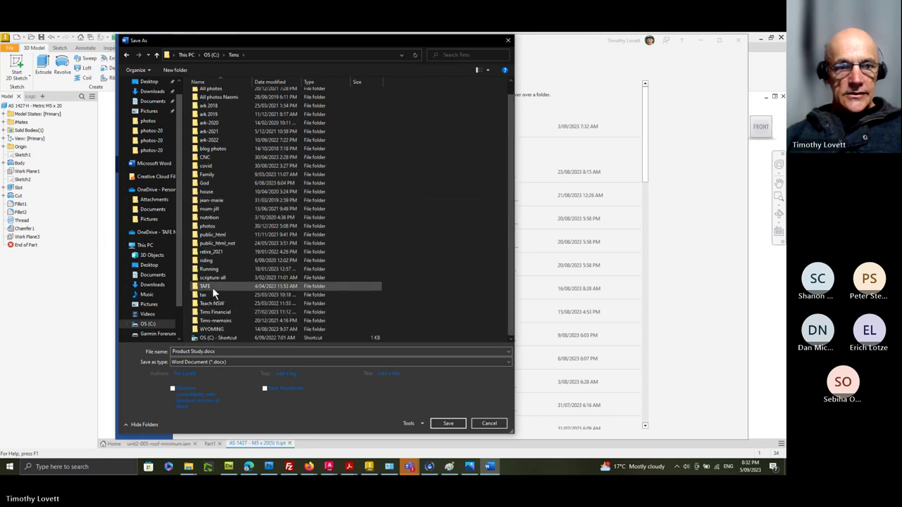
pyautogui.doubleClick(212, 287)
pyautogui.doubleClick(215, 224)
pyautogui.doubleClick(226, 106)
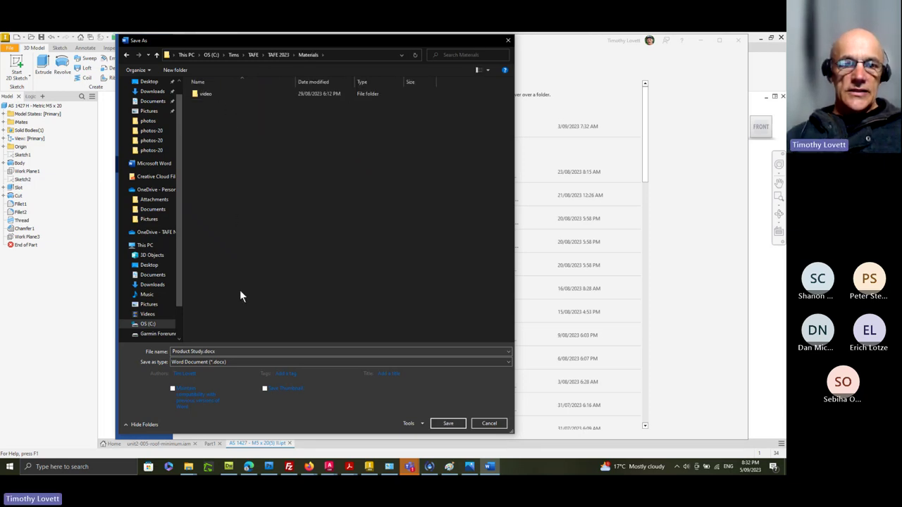
# Step: Name the file with the student's full name and student number ahead of "Product Study-Sander", separating the parts with hyphens
pyautogui.click(218, 351)
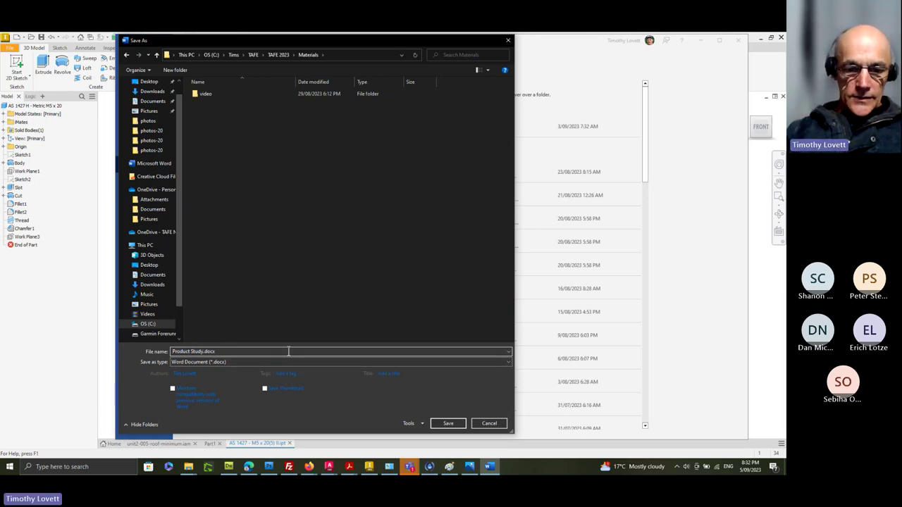
pyautogui.click(173, 351)
pyautogui.write('Joe')
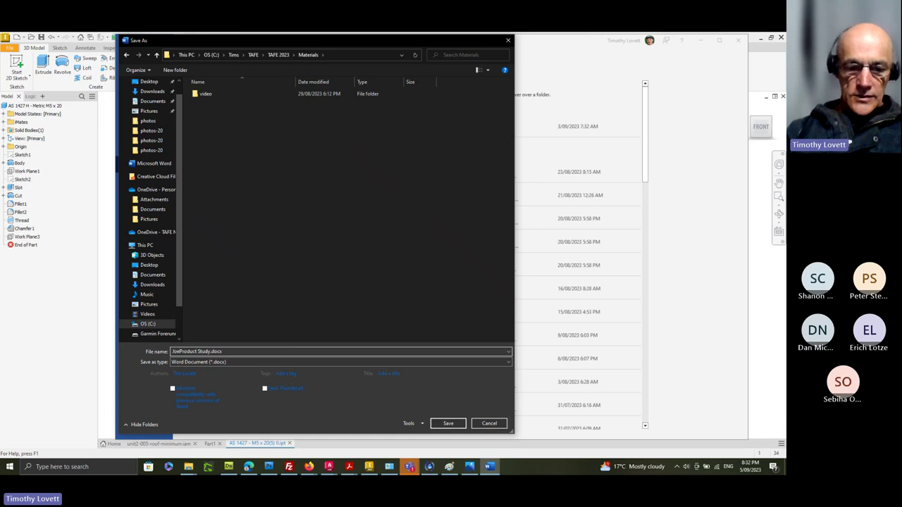
pyautogui.write('-Blo')
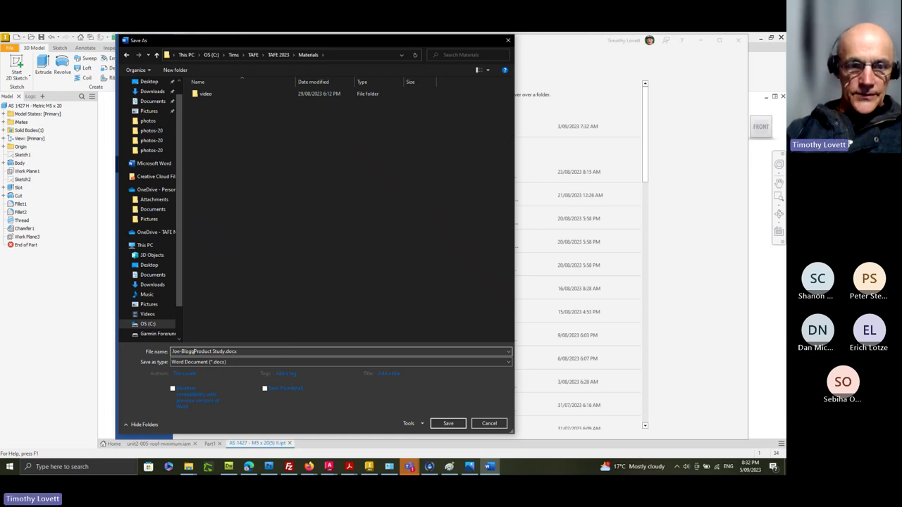
pyautogui.write('ggs-Product Study')
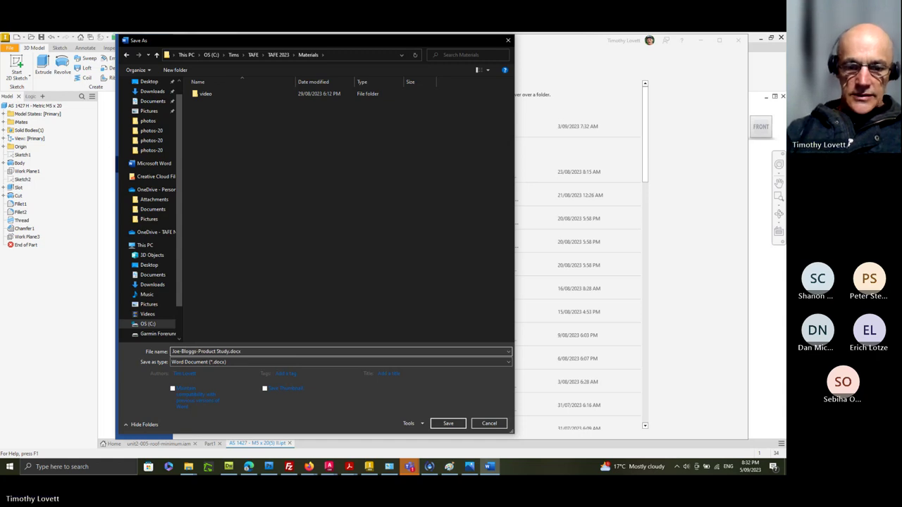
pyautogui.write('-Sander')
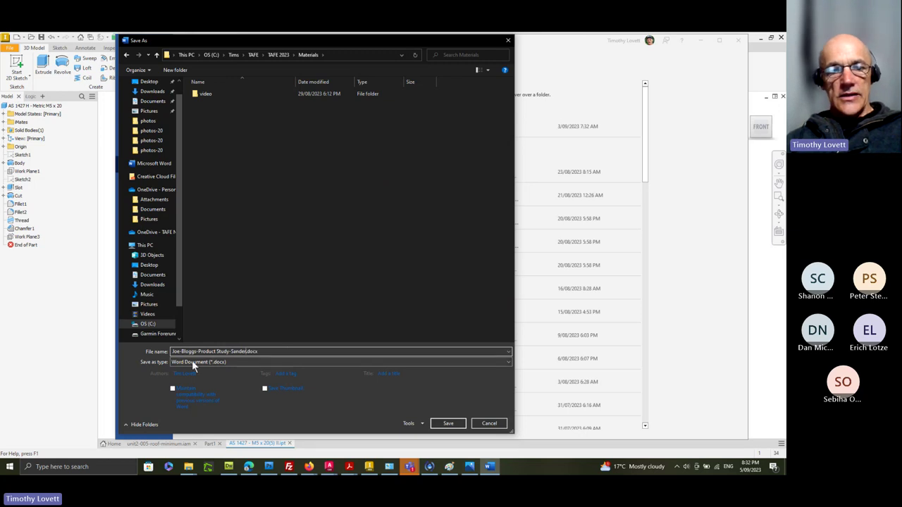
pyautogui.moveTo(171, 351); pyautogui.dragTo(181, 351)
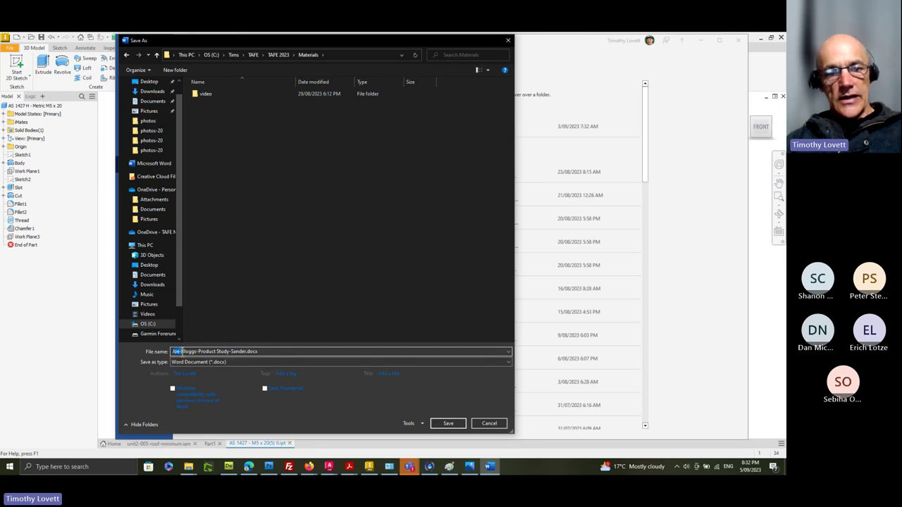
pyautogui.write('123456789-')
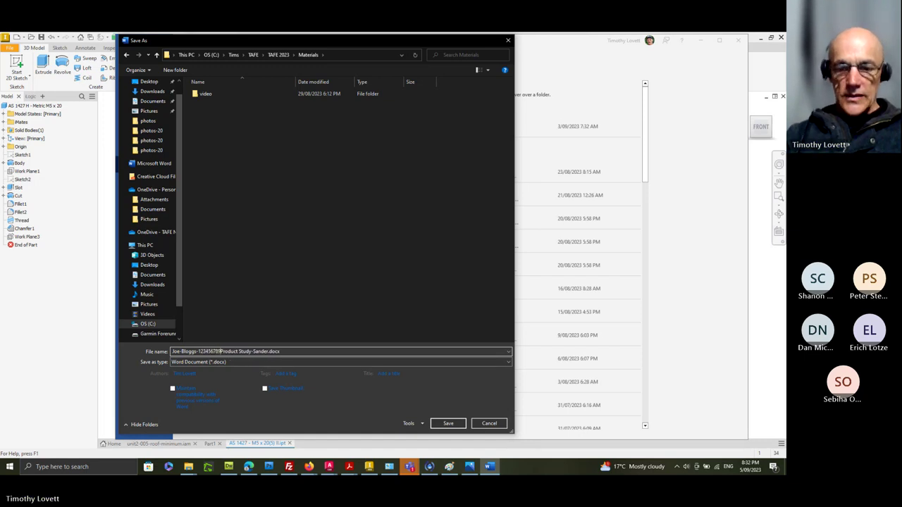